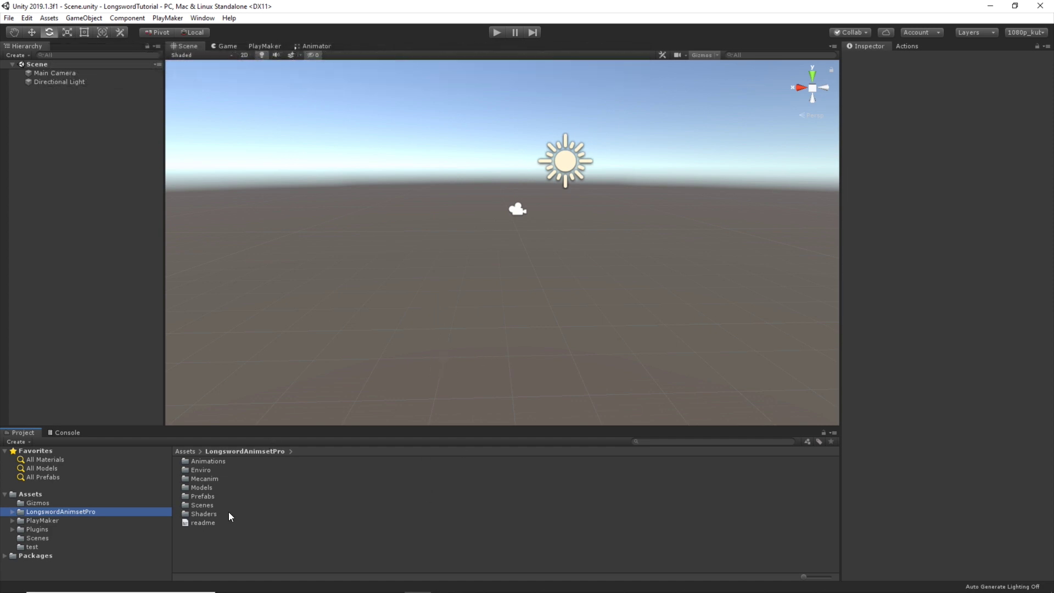
Deselect the LongswordAnimsetPro folder and open the test folder, which holds only one Scene asset.
left_click(208, 564)
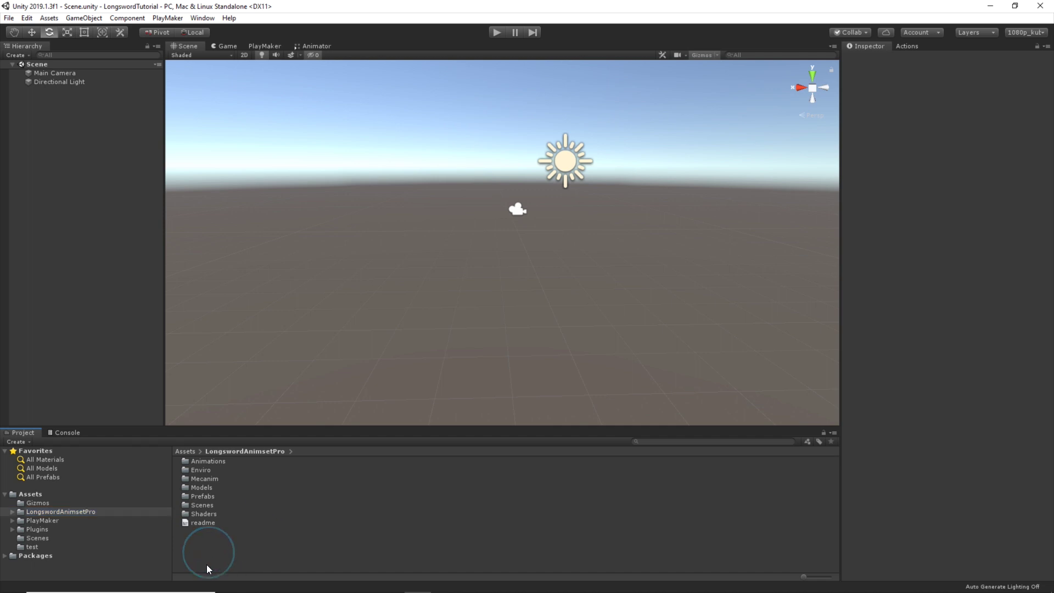
left_click(35, 546)
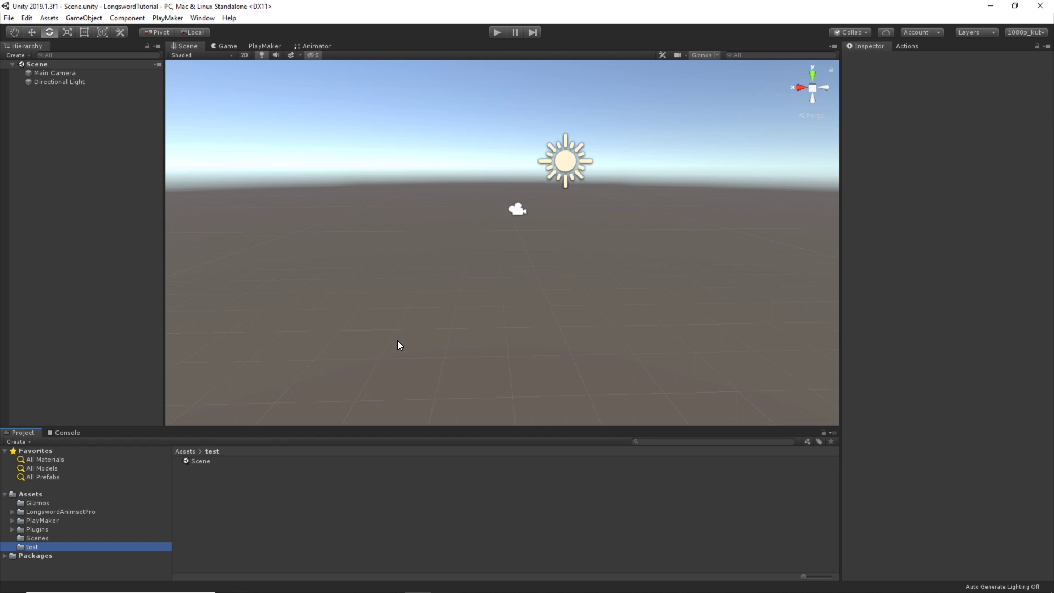
Switch the main view to the empty Animator and browse the PlayMaker folder.
left_click(318, 46)
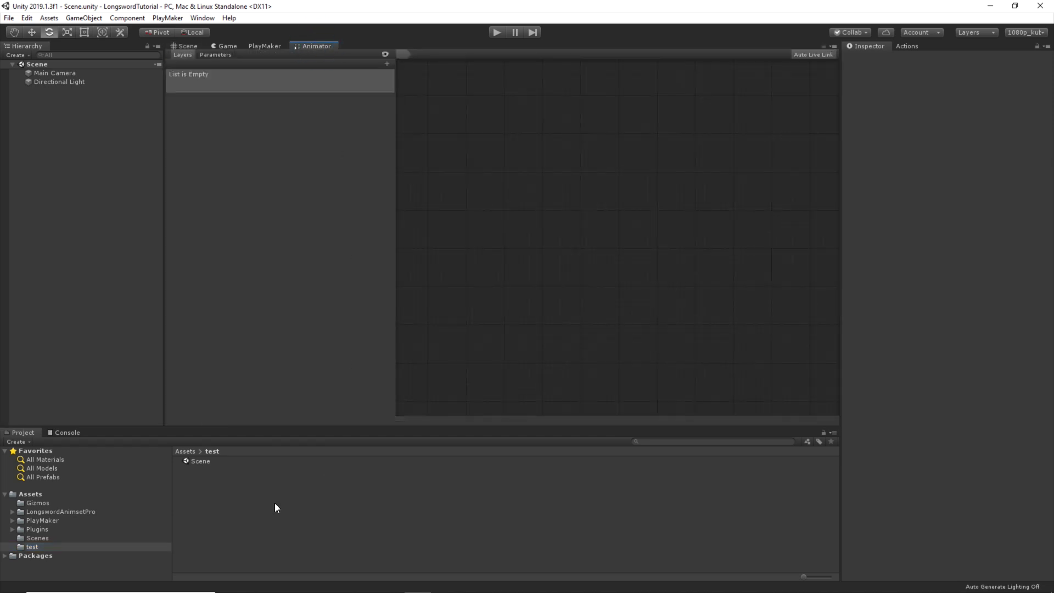
right_click(192, 485)
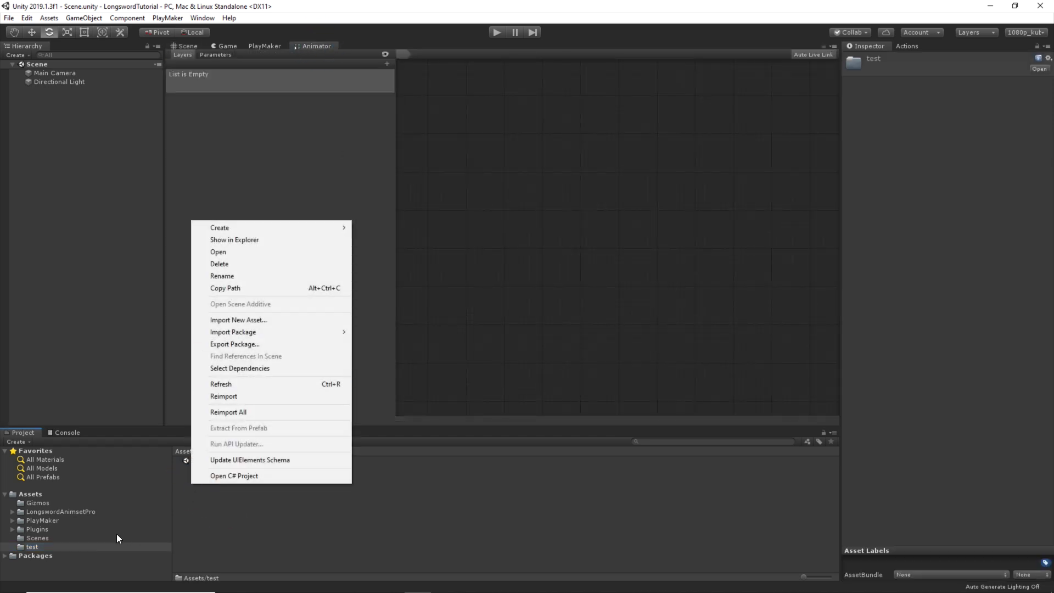
left_click(49, 525)
left_click(44, 520)
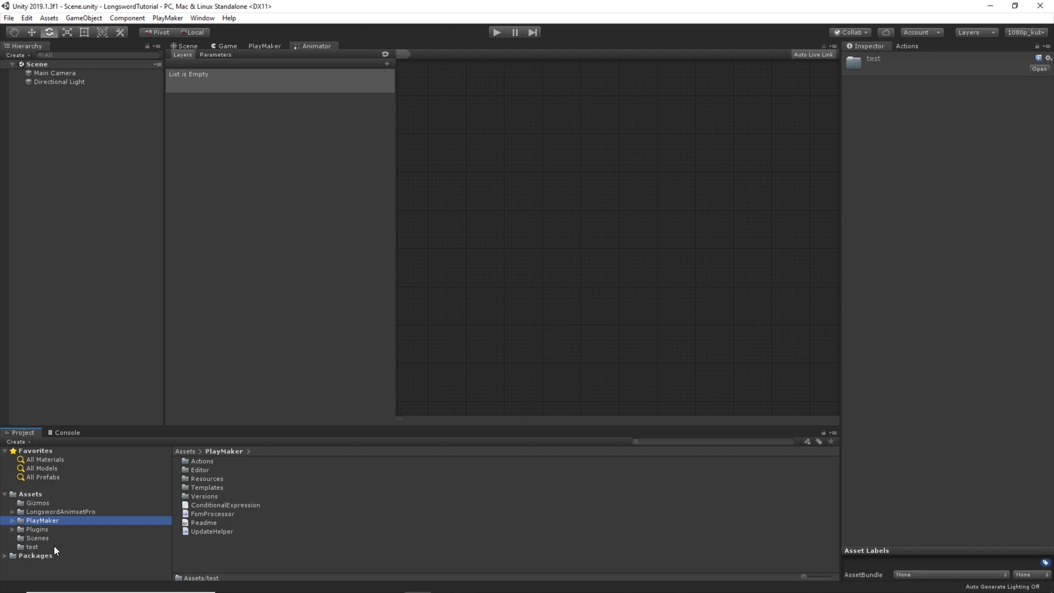
Return to the test folder and bring up its asset creation menu.
left_click(34, 543)
left_click(211, 516)
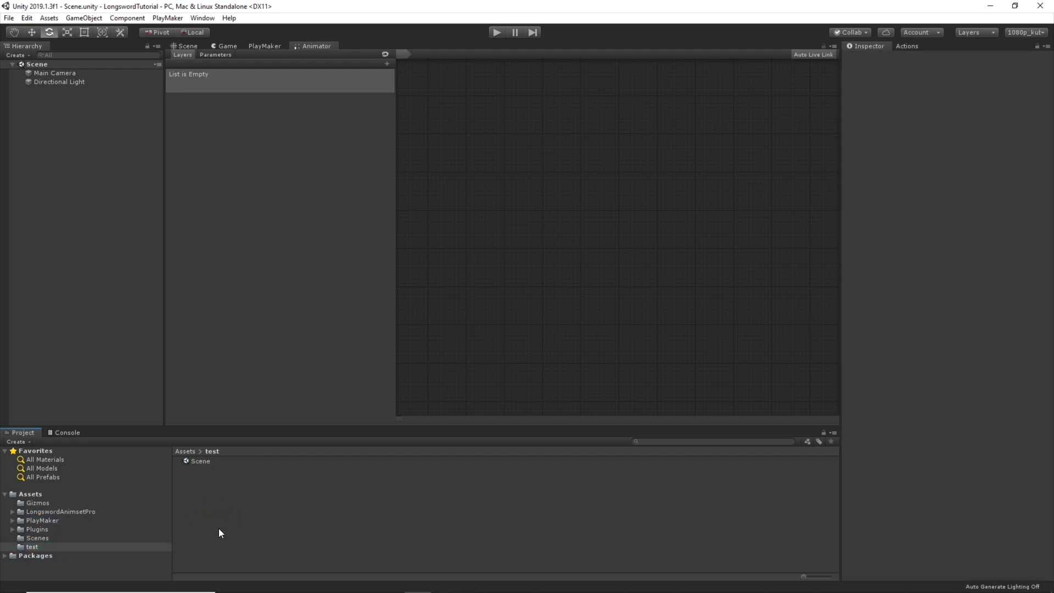
right_click(219, 509)
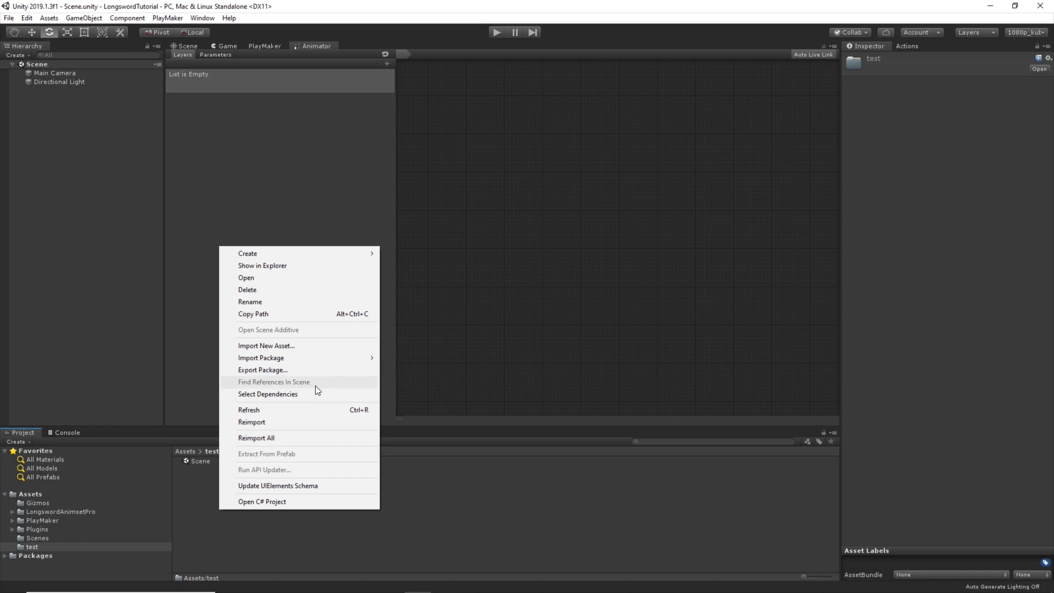
Create a New Animator Controller in the test folder with the default name.
mouse_move(286, 252)
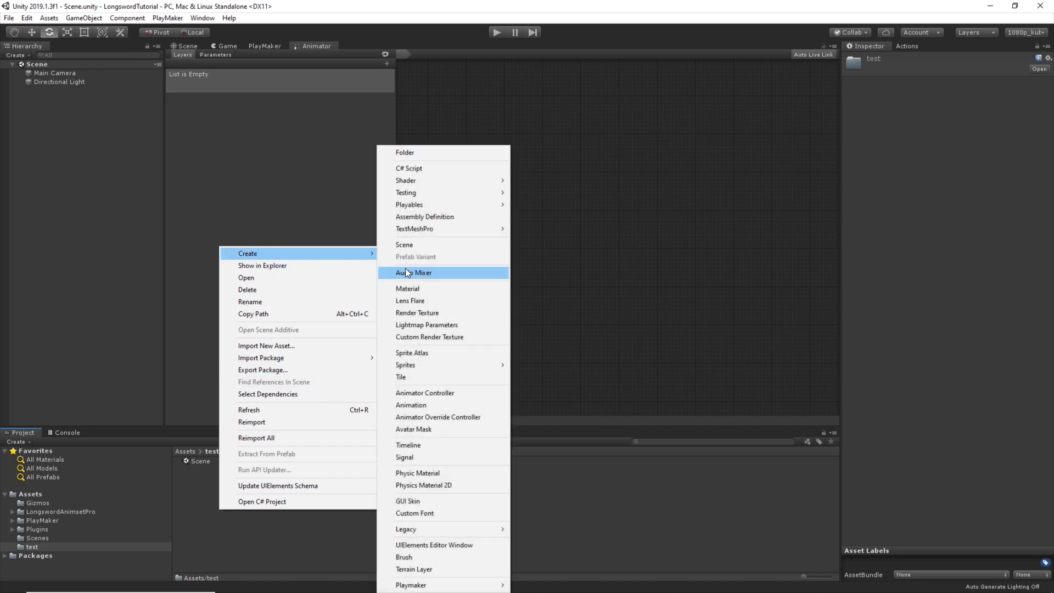
left_click(452, 392)
key("Return")
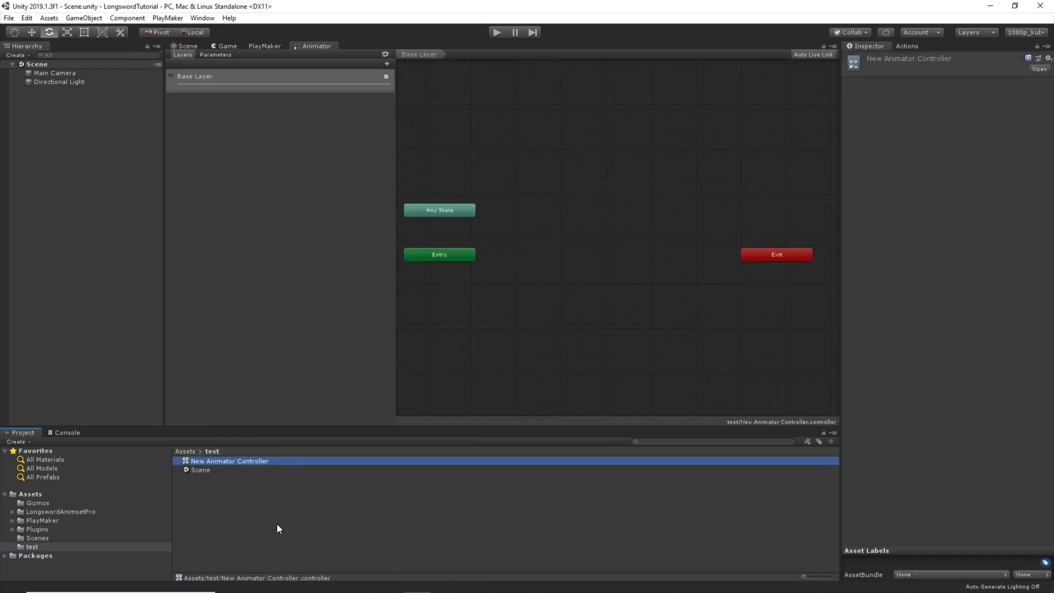
Add a state from a new blend tree and rename it RightPose.
middle_click_drag(612, 314, 573, 274)
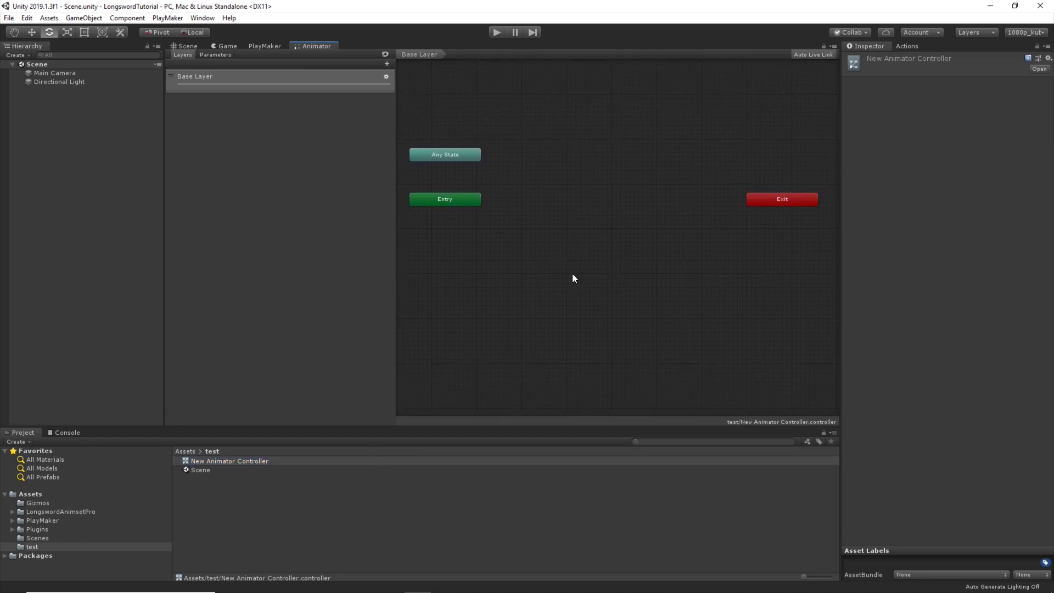
right_click(521, 272)
mouse_move(564, 279)
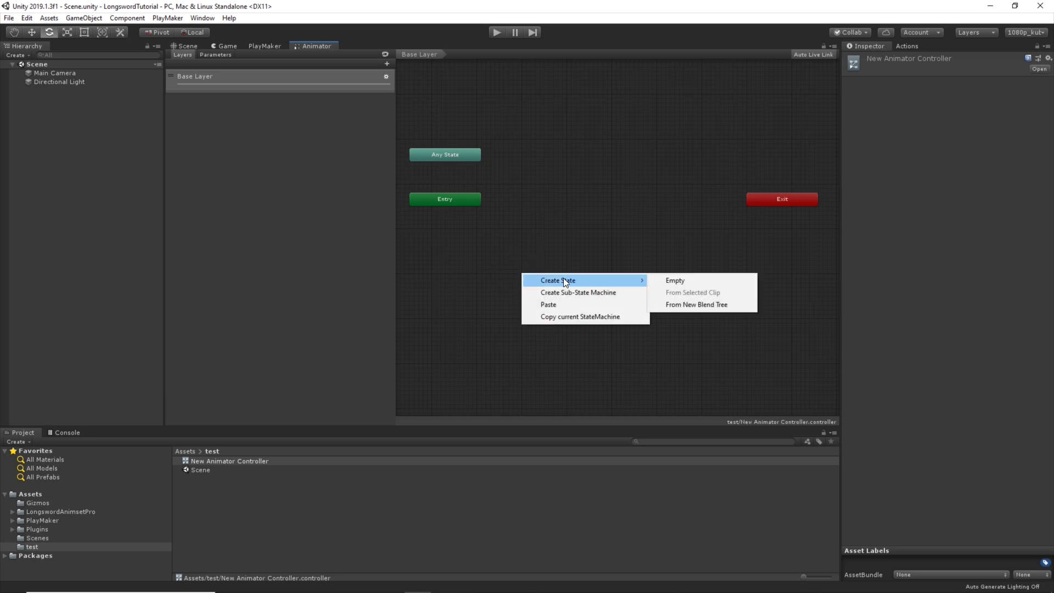
left_click(712, 306)
left_click(575, 283)
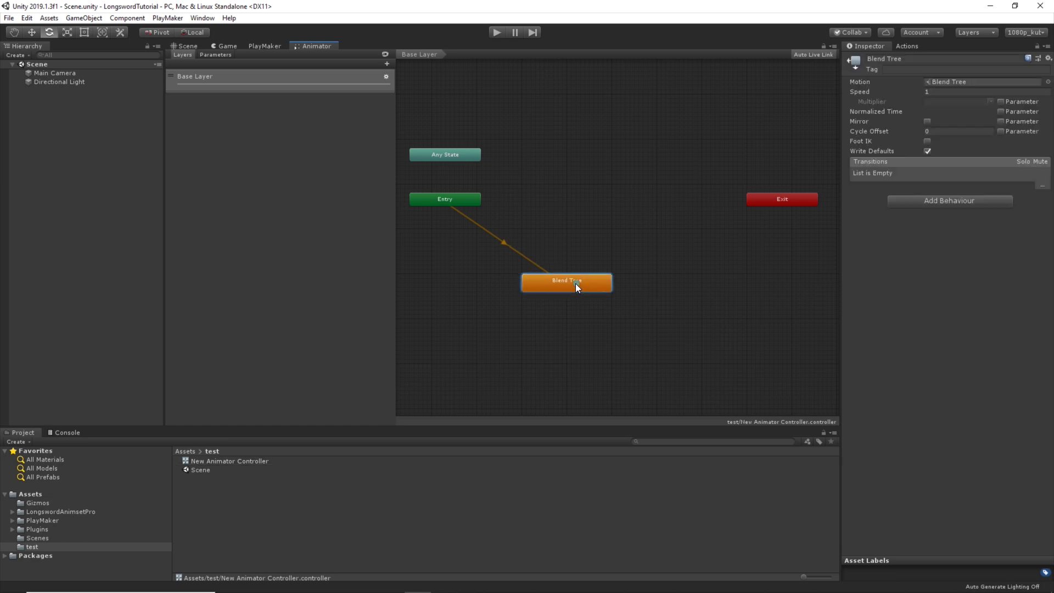
left_click_drag(575, 283, 566, 288)
left_click(907, 58)
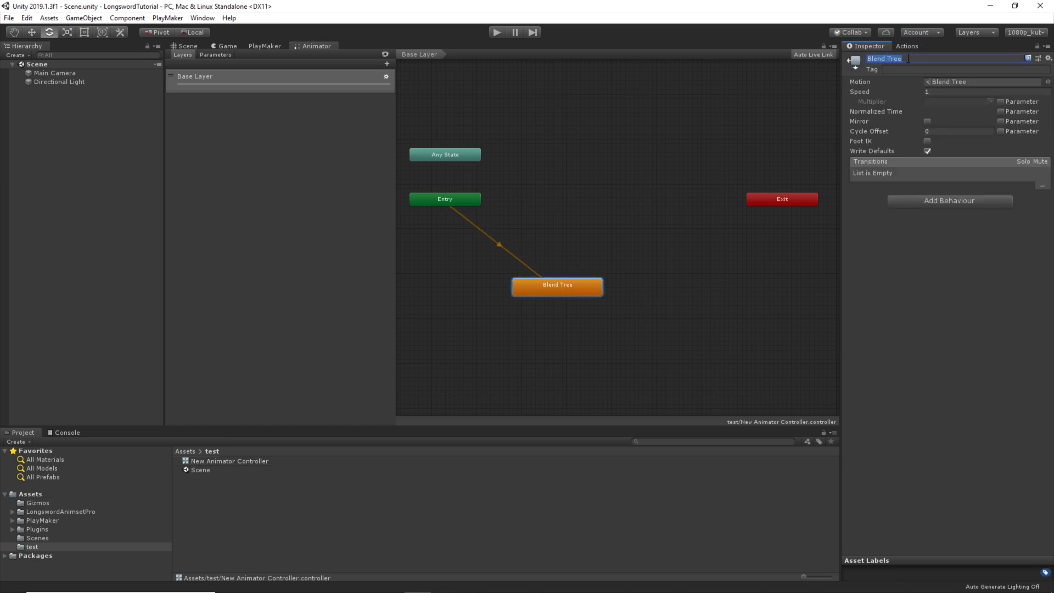
type("RightPose")
key("Return")
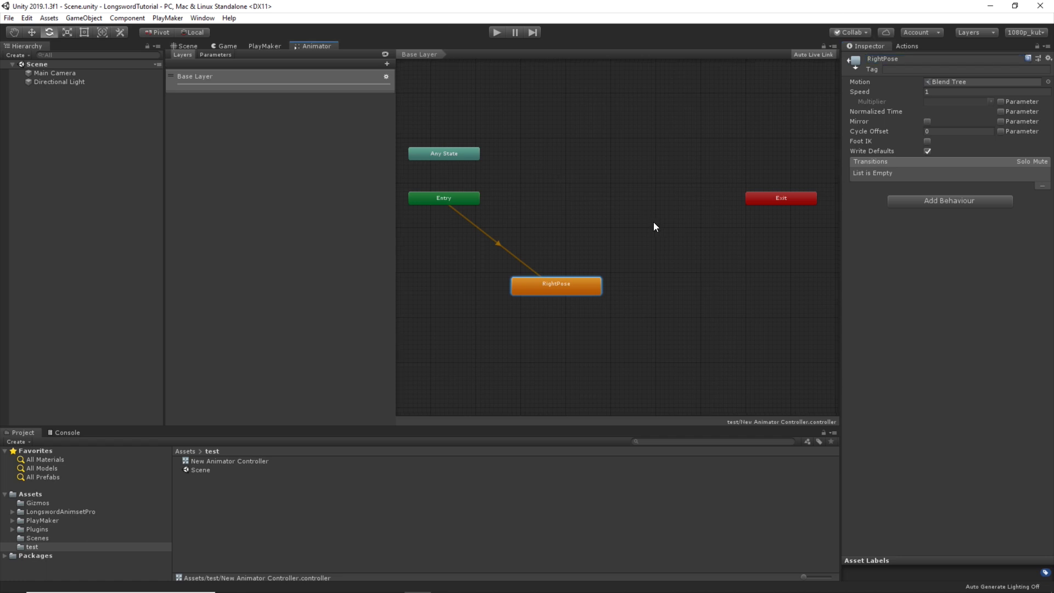
middle_click_drag(653, 222, 663, 203)
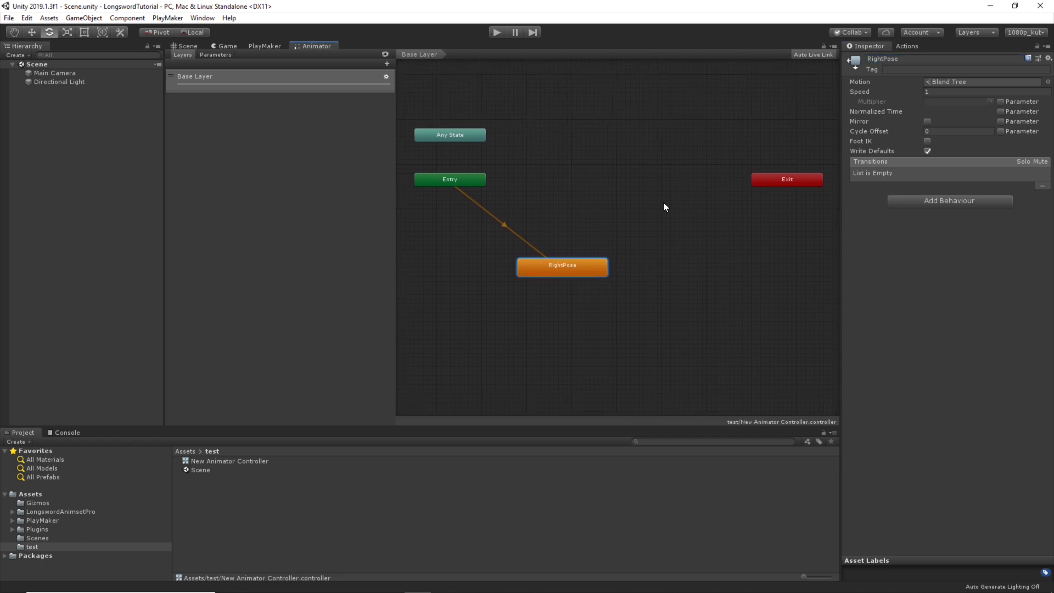
Open RightPose's blend tree and name it RightPose, fixing the 'RiughtPose' typo.
double_click(589, 265)
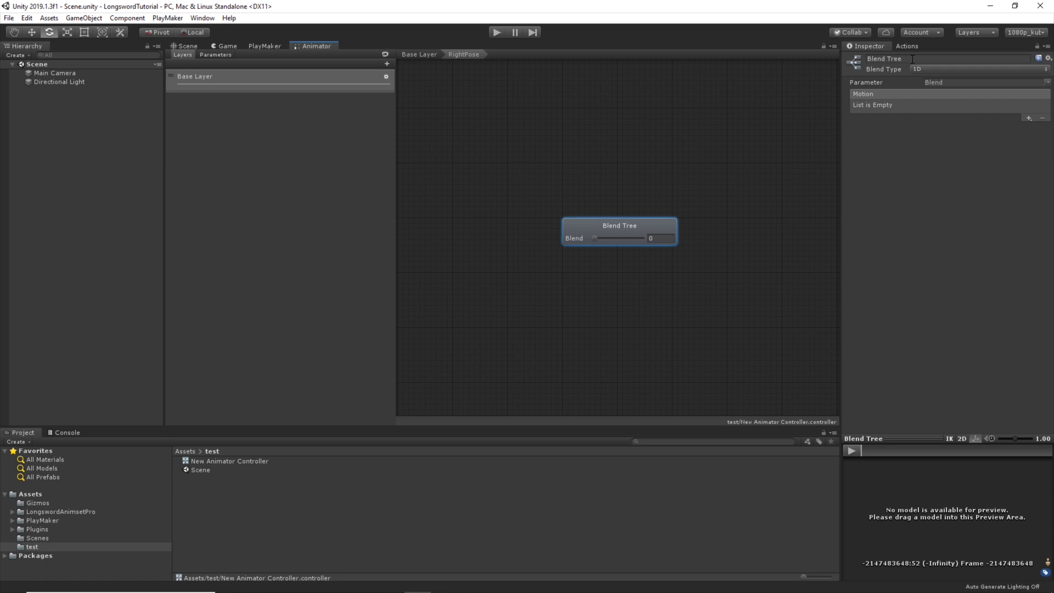
left_click(912, 59)
type("RiughtPose")
key("Return")
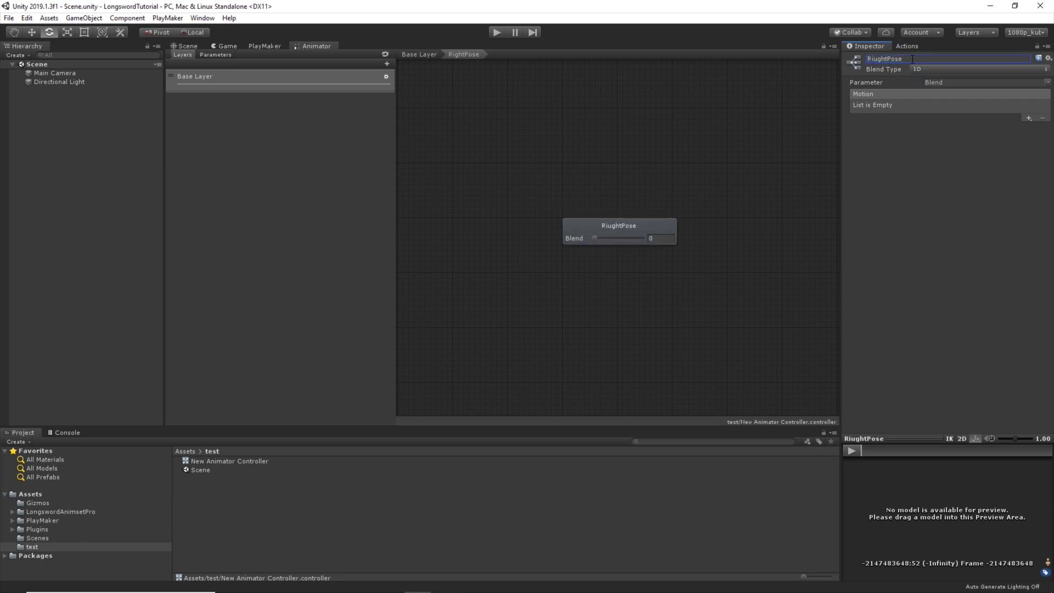
left_click(610, 230)
left_click(880, 60)
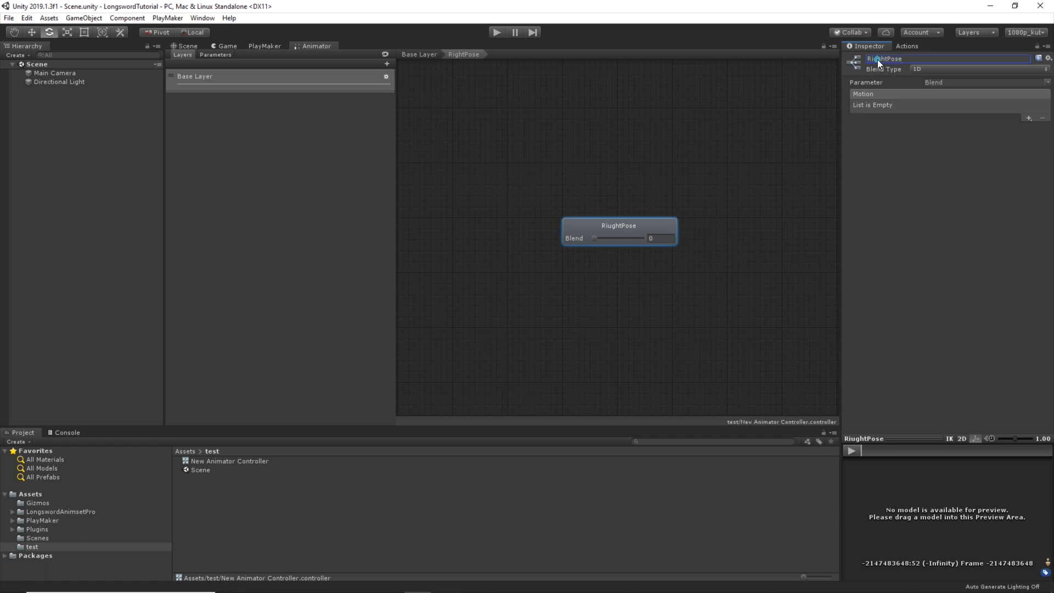
type("RightPose")
left_click(701, 165)
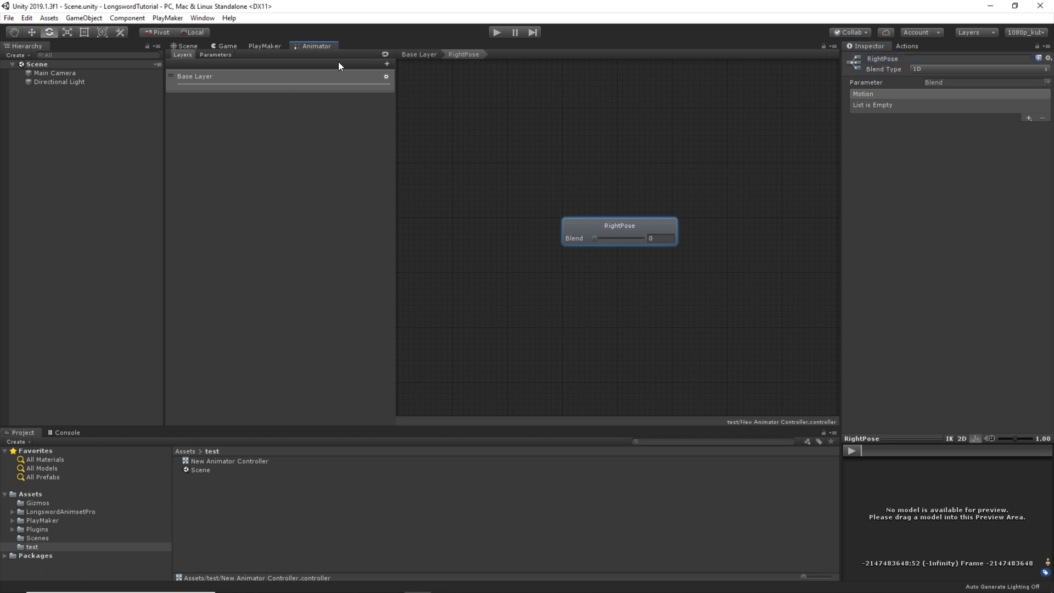
Add two float parameters to the controller, deleting a mistakenly added trigger.
left_click(222, 55)
left_click(387, 65)
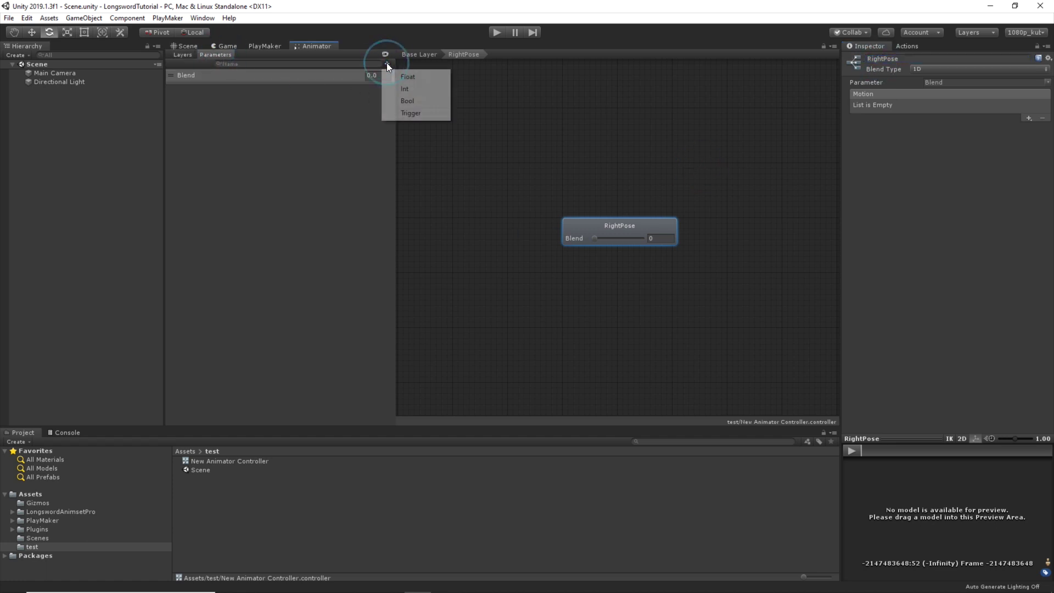
left_click(407, 113)
left_click(203, 93)
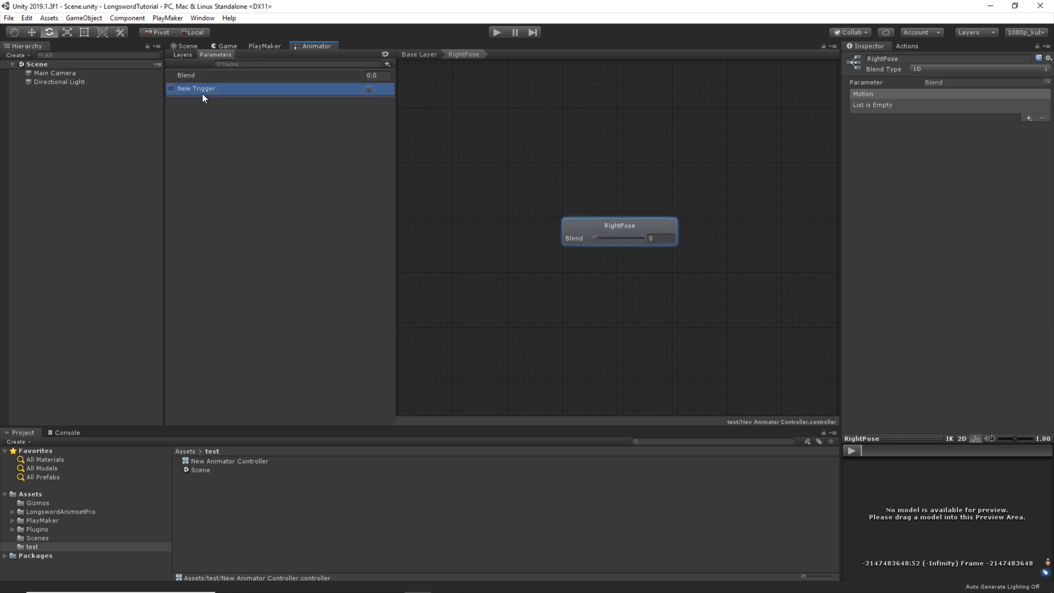
key("Delete")
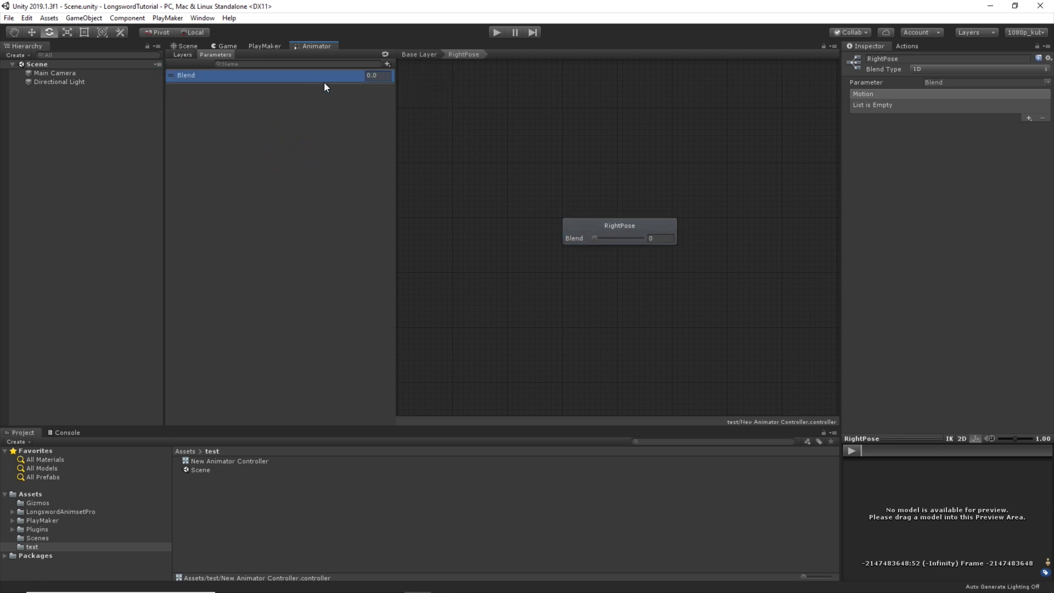
left_click(387, 65)
left_click(414, 74)
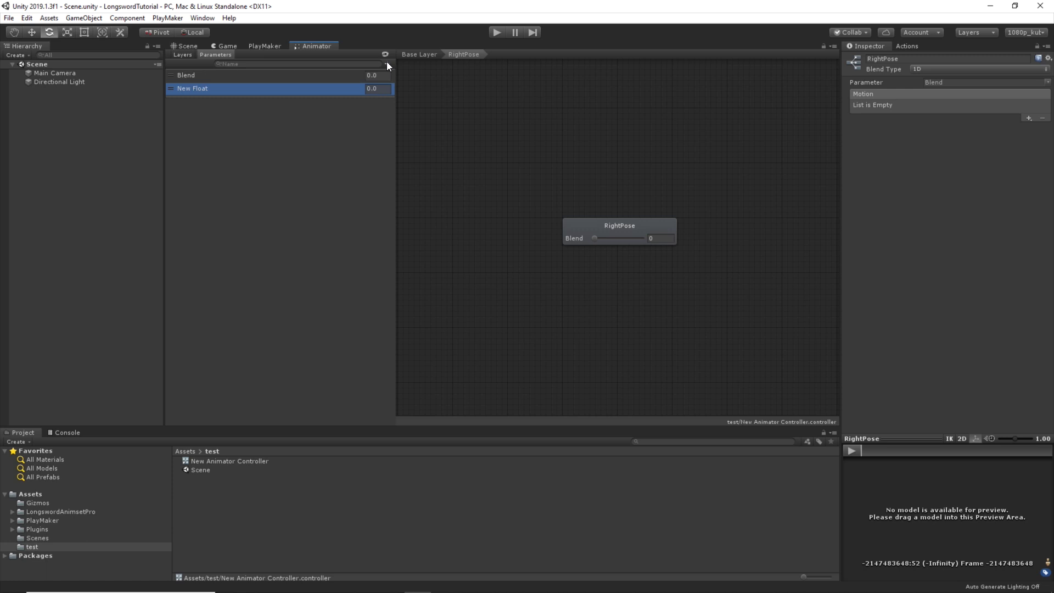
left_click(387, 65)
left_click(408, 76)
Rename the new float parameters to Horizontal and Vertical.
left_click(263, 146)
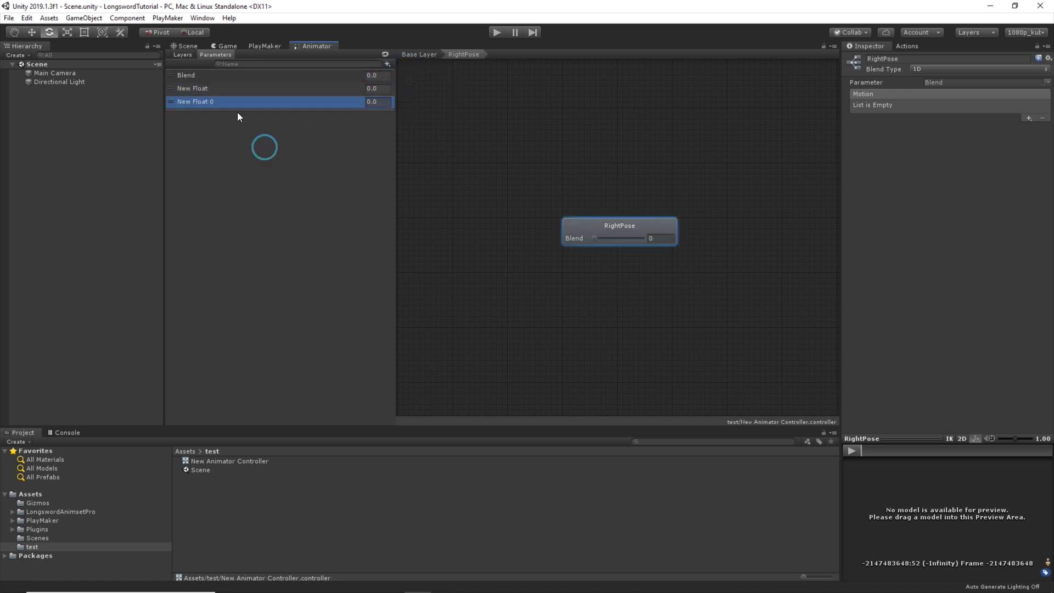
left_click(202, 89)
double_click(202, 89)
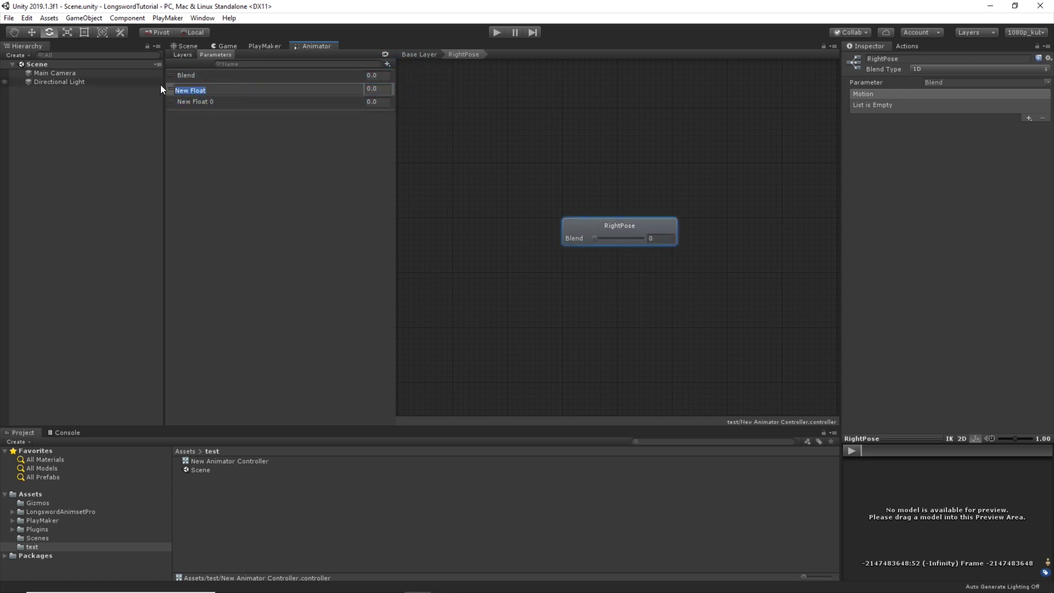
type("Horizontal")
key("Return")
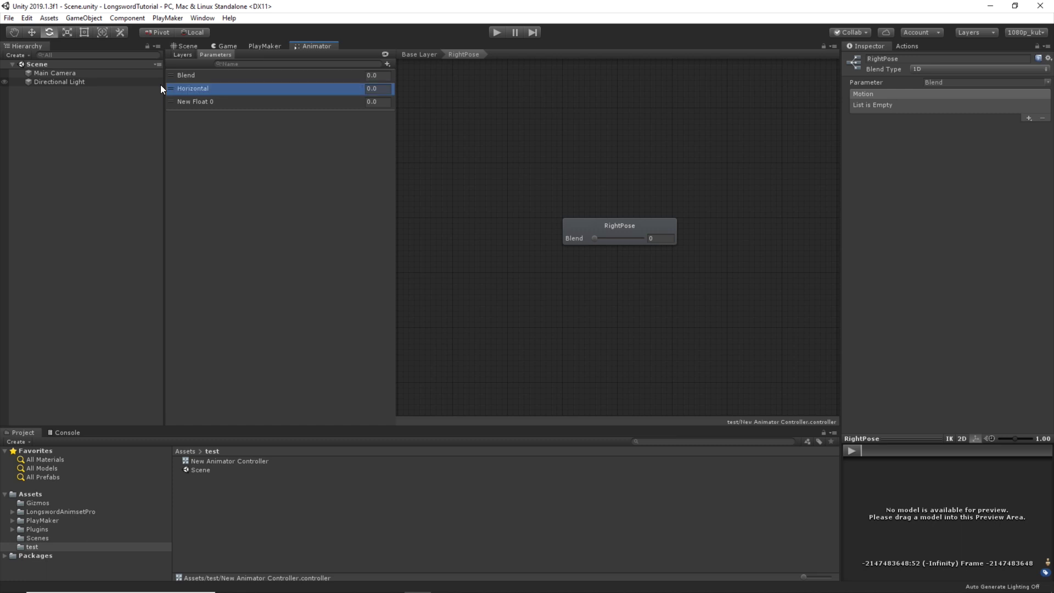
double_click(192, 104)
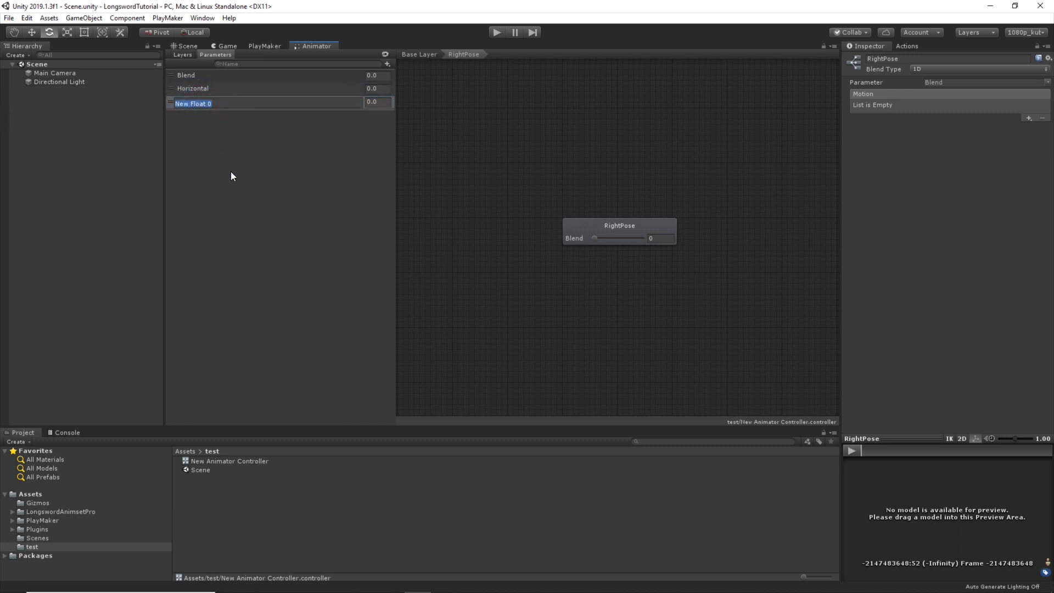
type("Vertical")
key("Return")
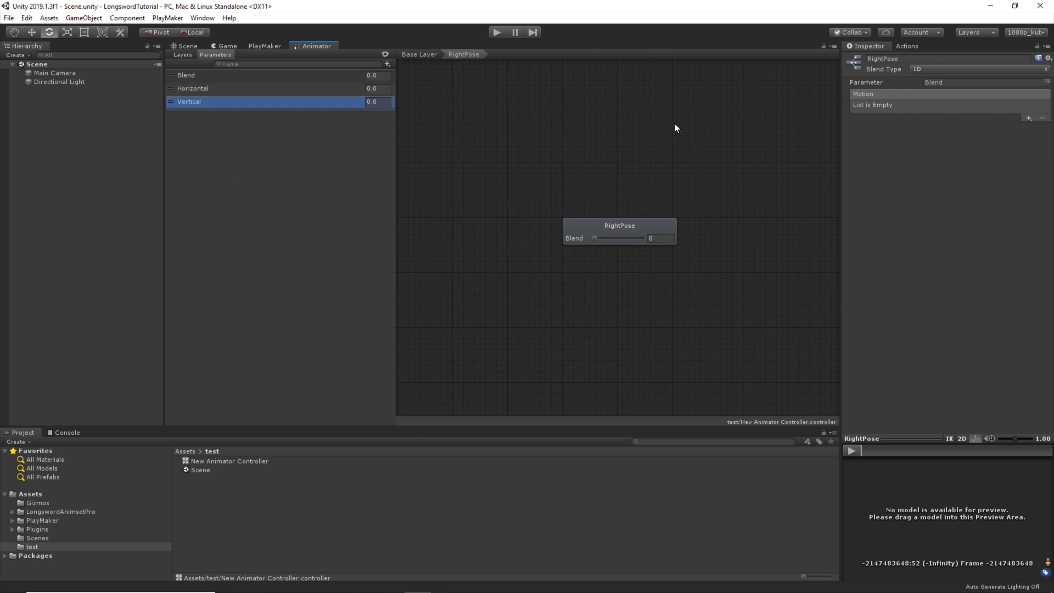
Make the blend tree 2D Freeform Directional, driven by Horizontal and Vertical.
left_click(604, 254)
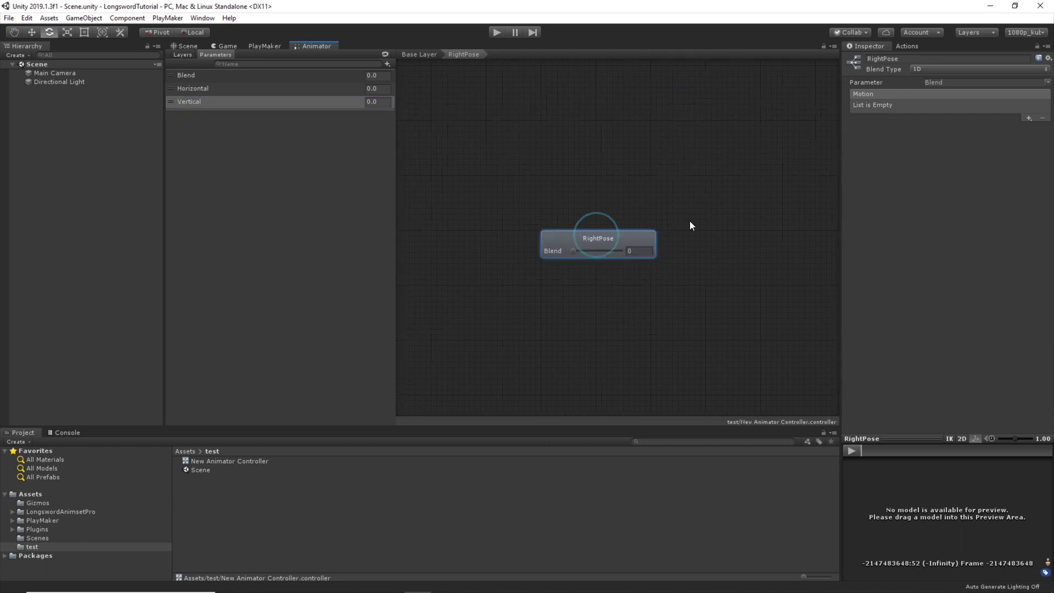
left_click(1021, 69)
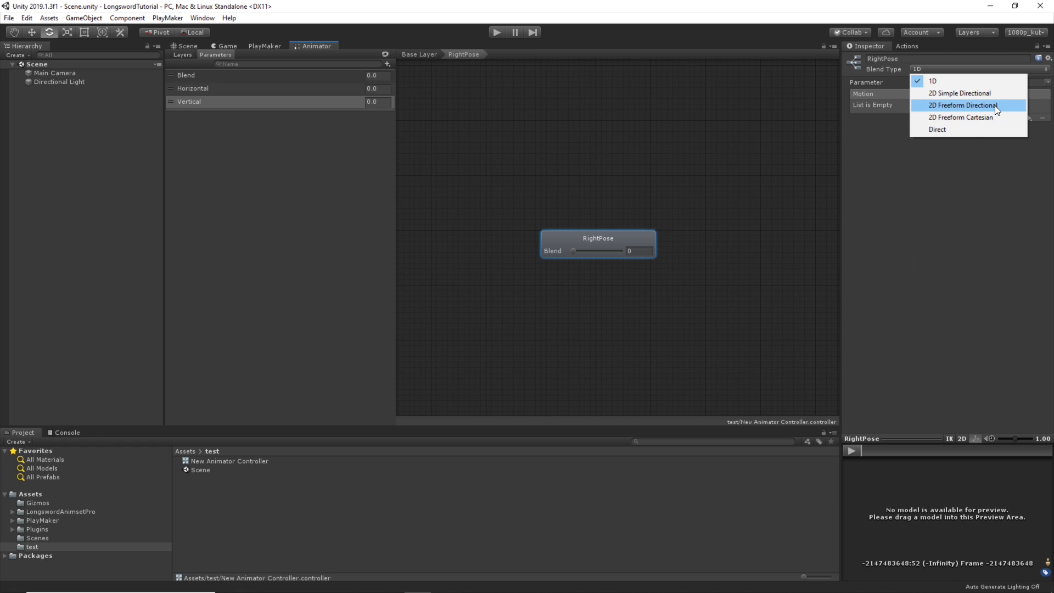
left_click(977, 105)
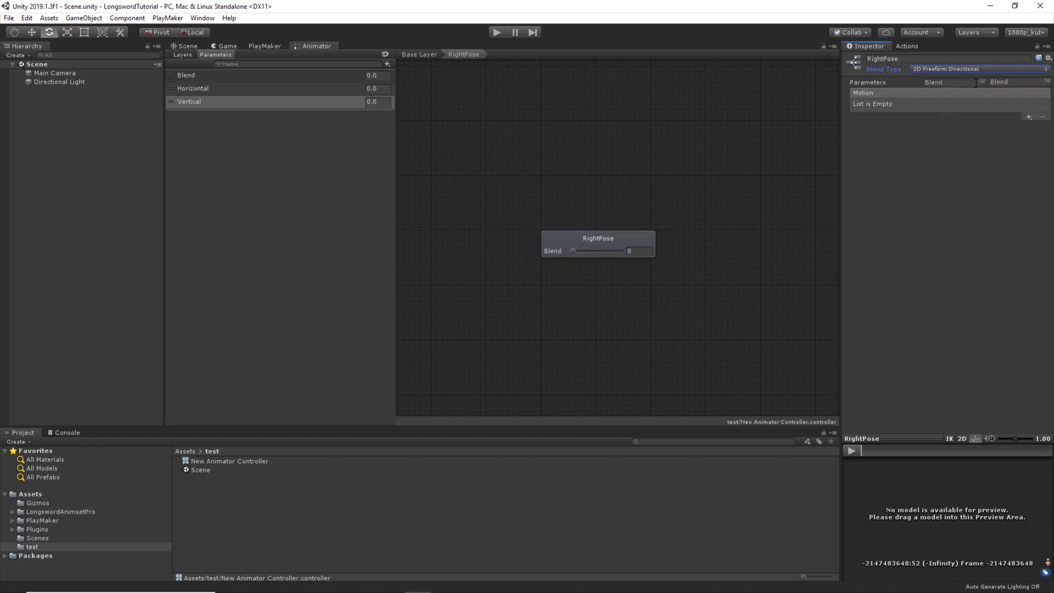
left_click(980, 82)
left_click(1021, 104)
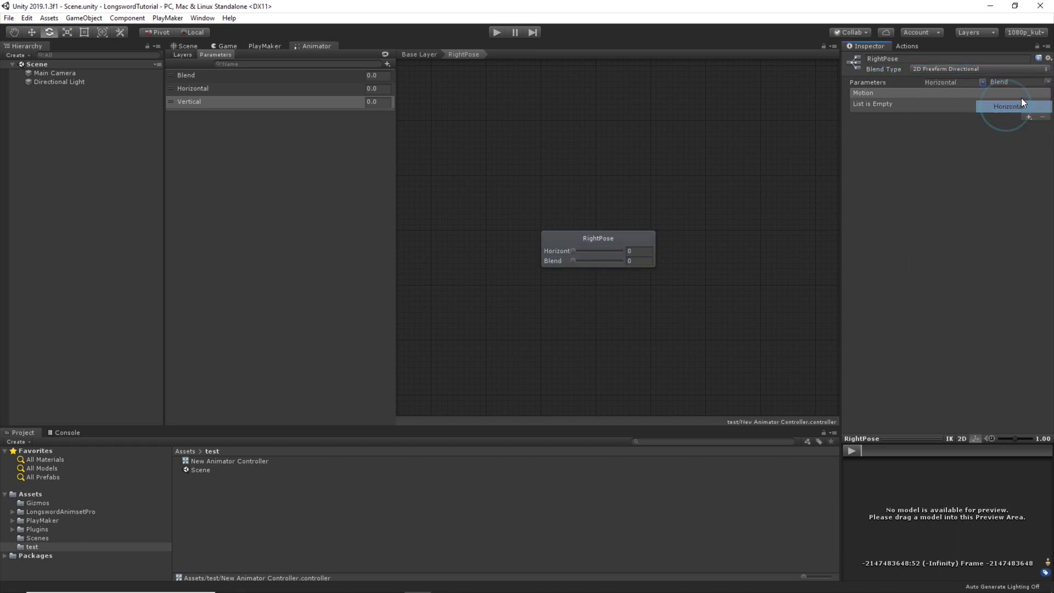
left_click(1015, 82)
left_click(1017, 113)
Add five empty motion fields to the blend tree.
left_click(1029, 117)
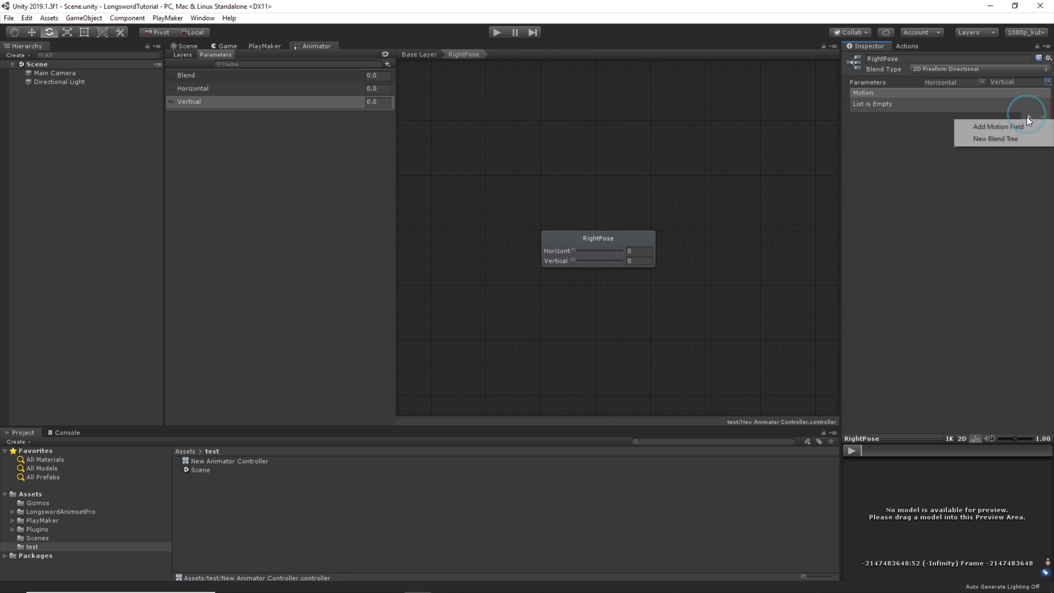
left_click(1022, 125)
left_click(1029, 117)
left_click(1015, 127)
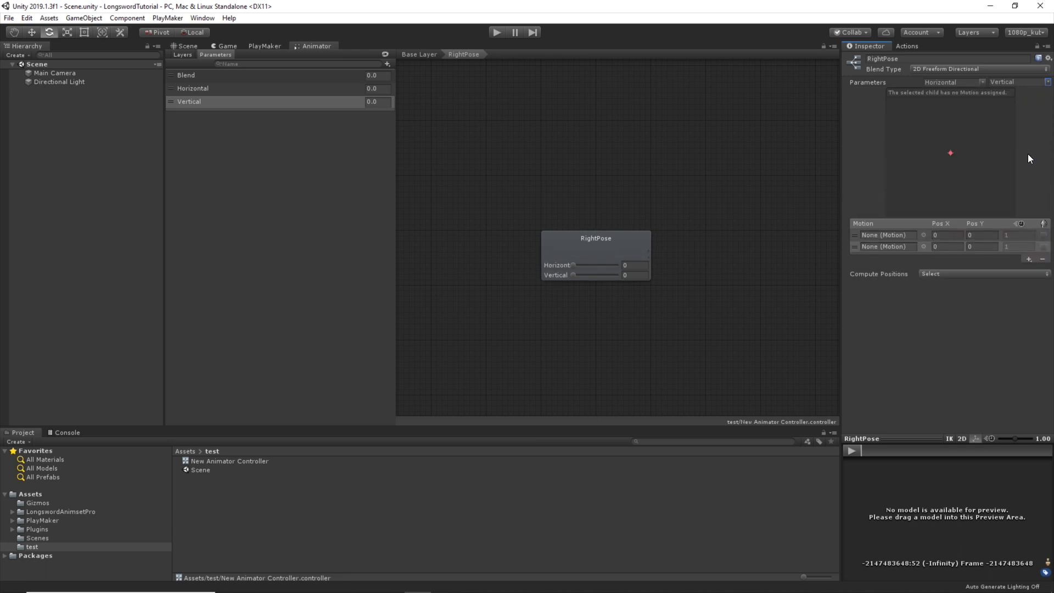
left_click(1029, 259)
left_click(1022, 268)
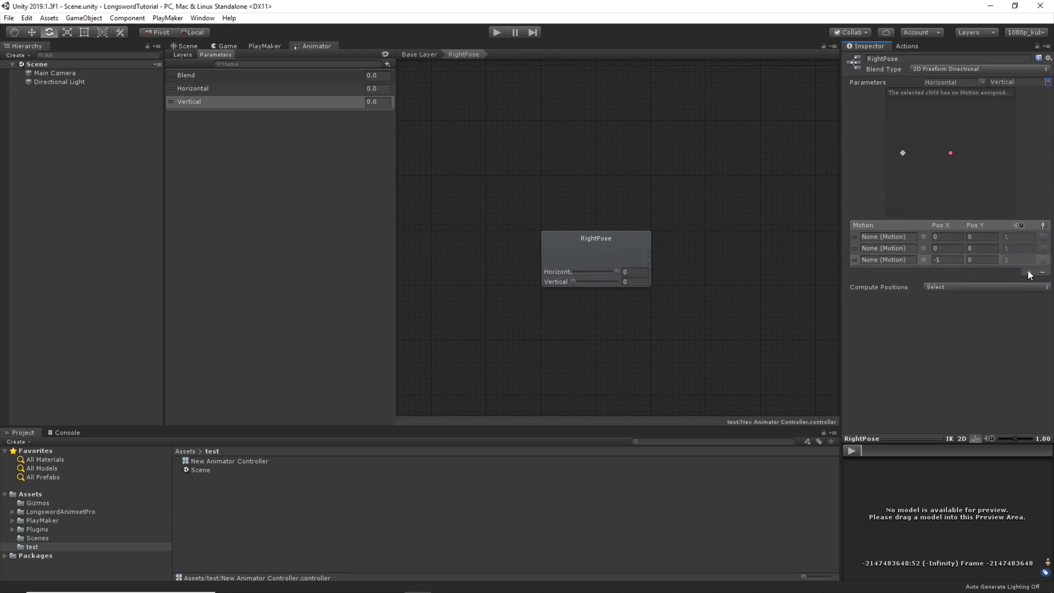
left_click(1029, 272)
left_click(1024, 281)
left_click(1028, 283)
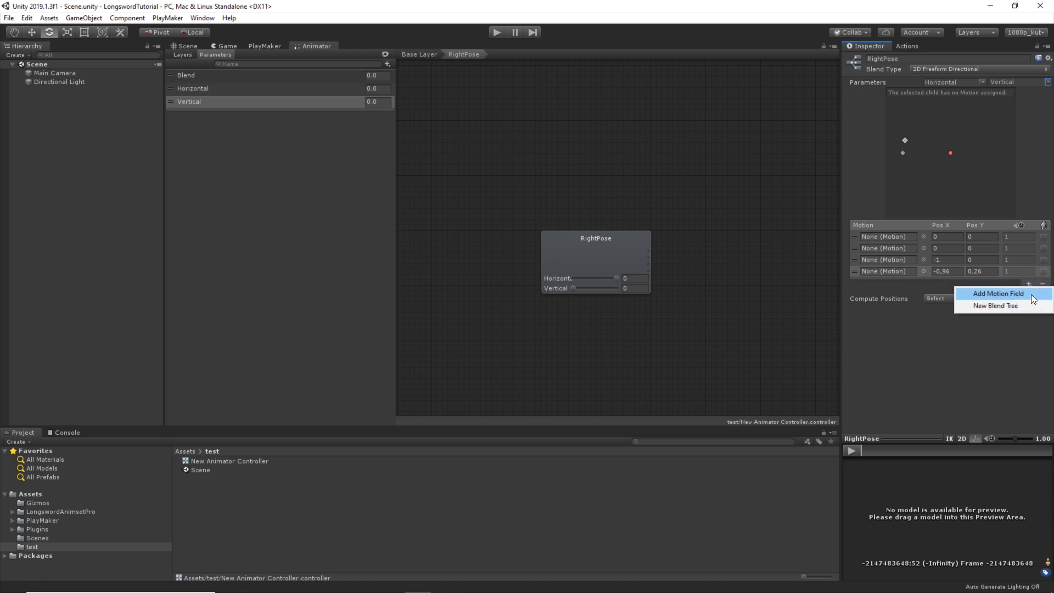
left_click(1031, 295)
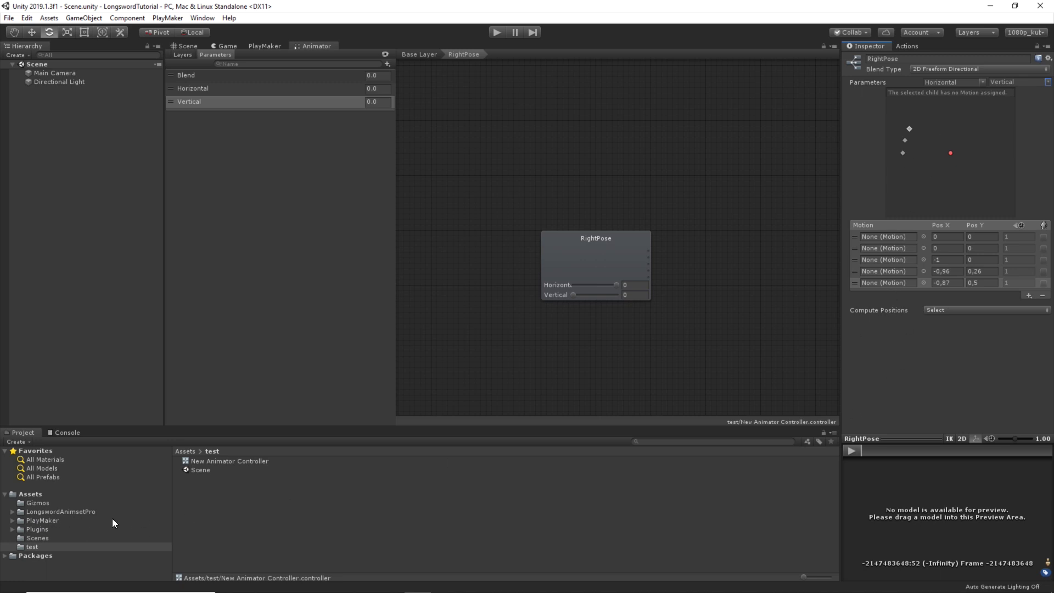
Open LongswordAnimsetPro > Animations and expand Longsword_Animset_pt1 to list its clips.
left_click(49, 512)
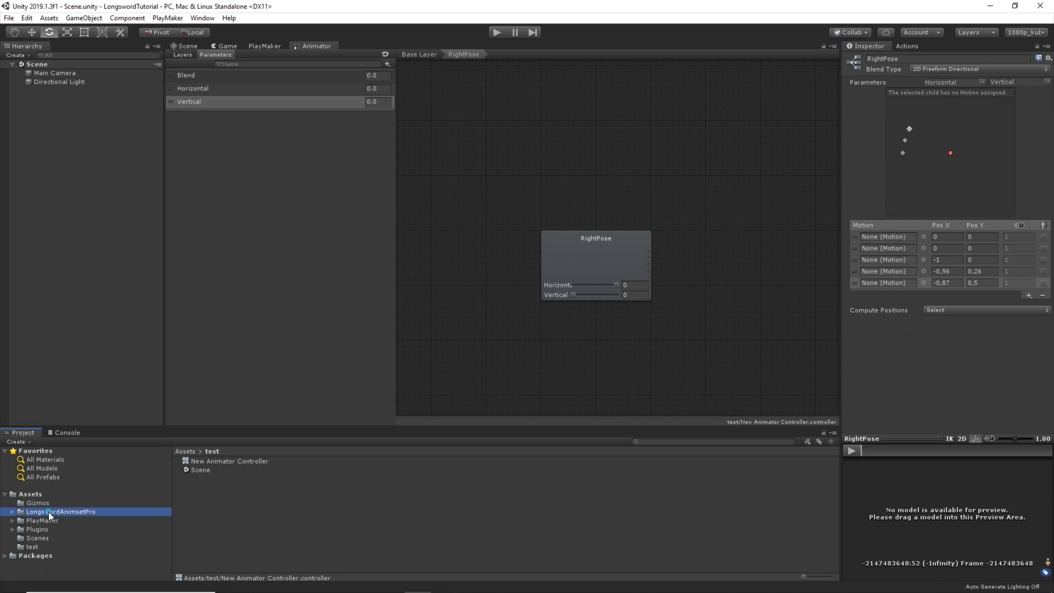
left_click(12, 512)
left_click(43, 520)
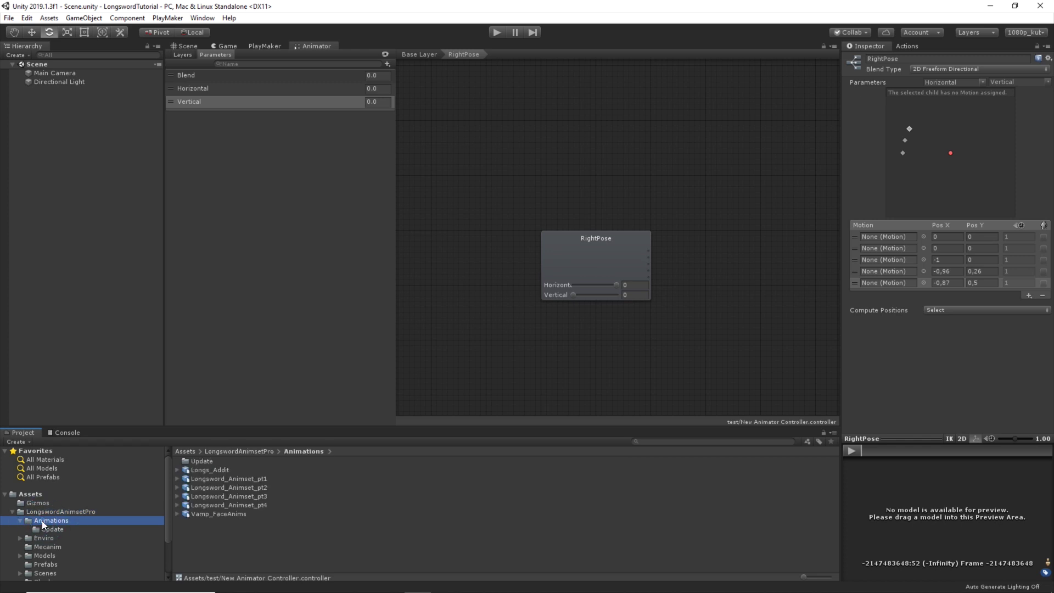
left_click(176, 496)
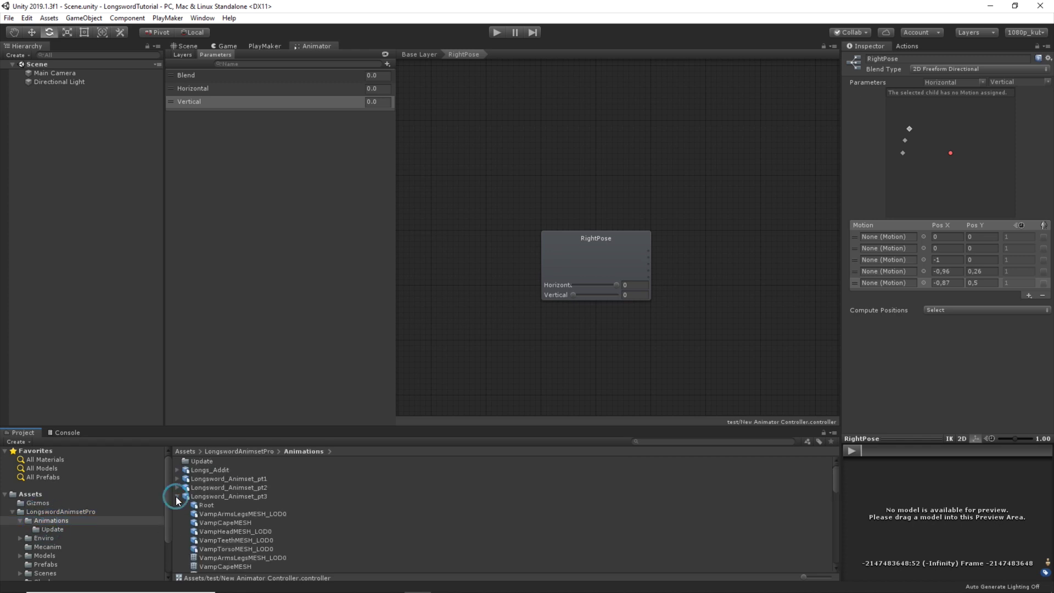
scroll(240, 530, "down", 6)
scroll(291, 507, "down", 3)
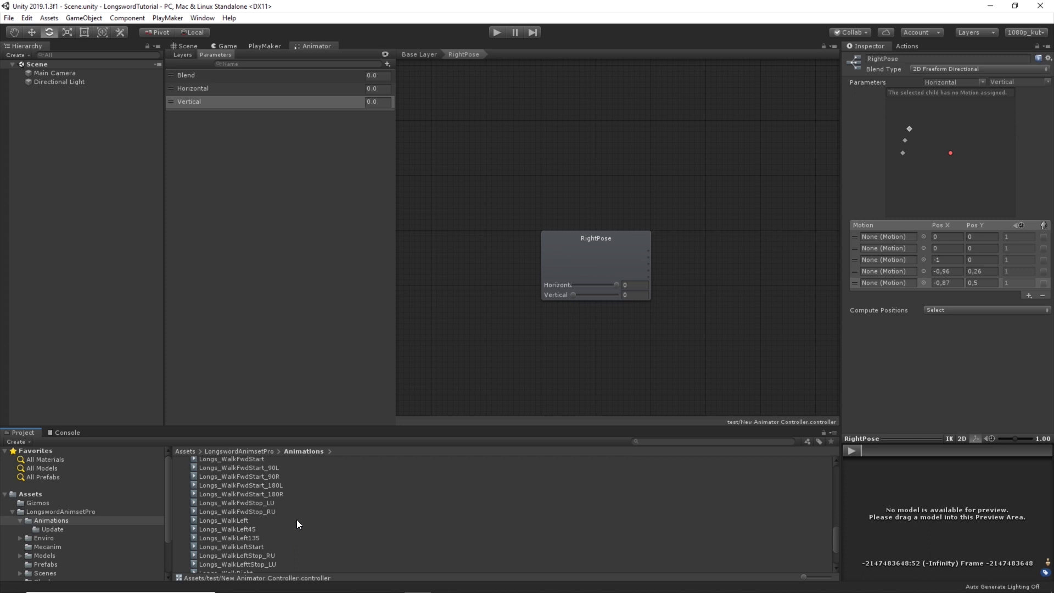
scroll(291, 522, "up", 10)
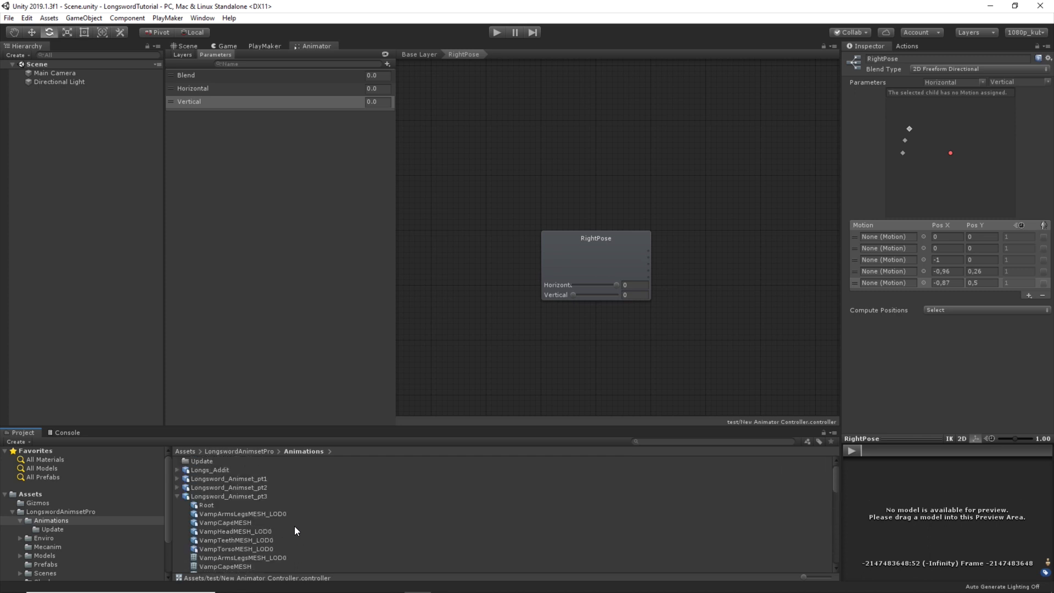
left_click(176, 479)
scroll(266, 518, "down", 5)
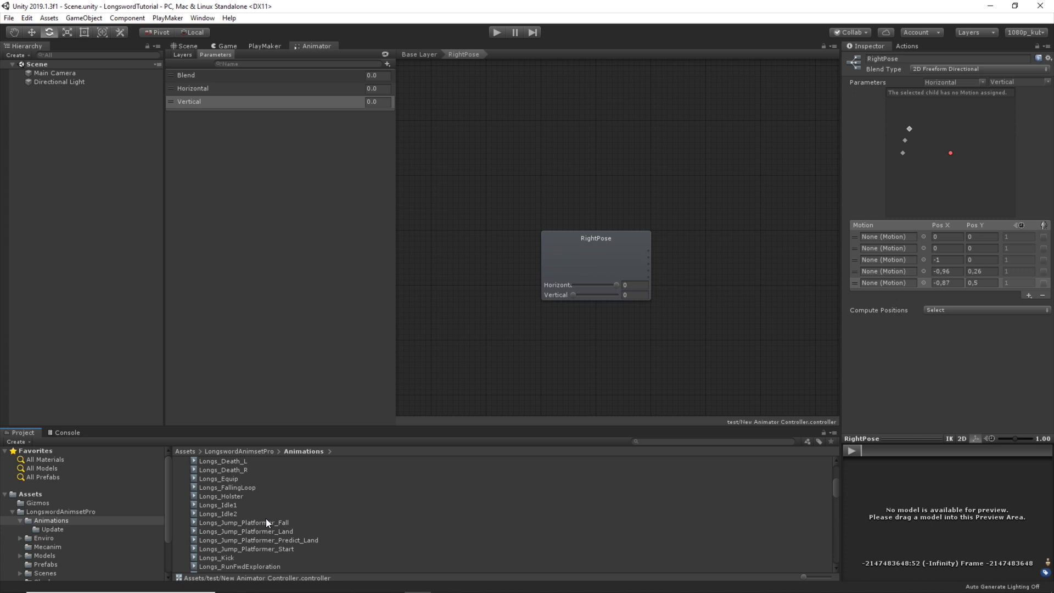
Assign Longs_Idle1, Longs_WalkFwd, Longs_WalkLeft, Longs_WalkRight and Longs_WalkBwd to the five motion slots.
left_click_drag(222, 507, 890, 238)
scroll(258, 523, "down", 5)
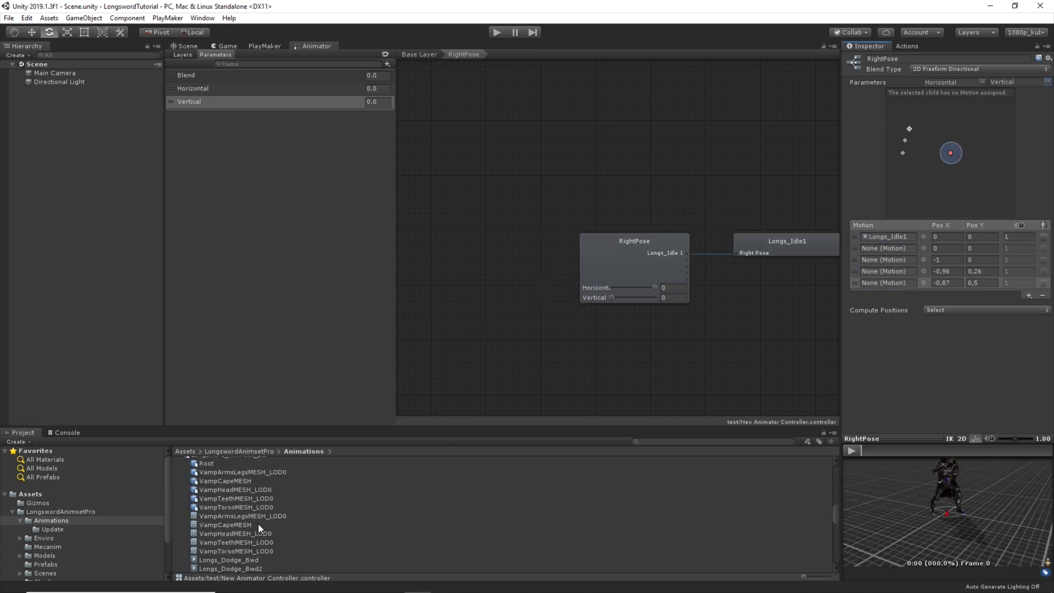
left_click_drag(236, 537, 897, 282)
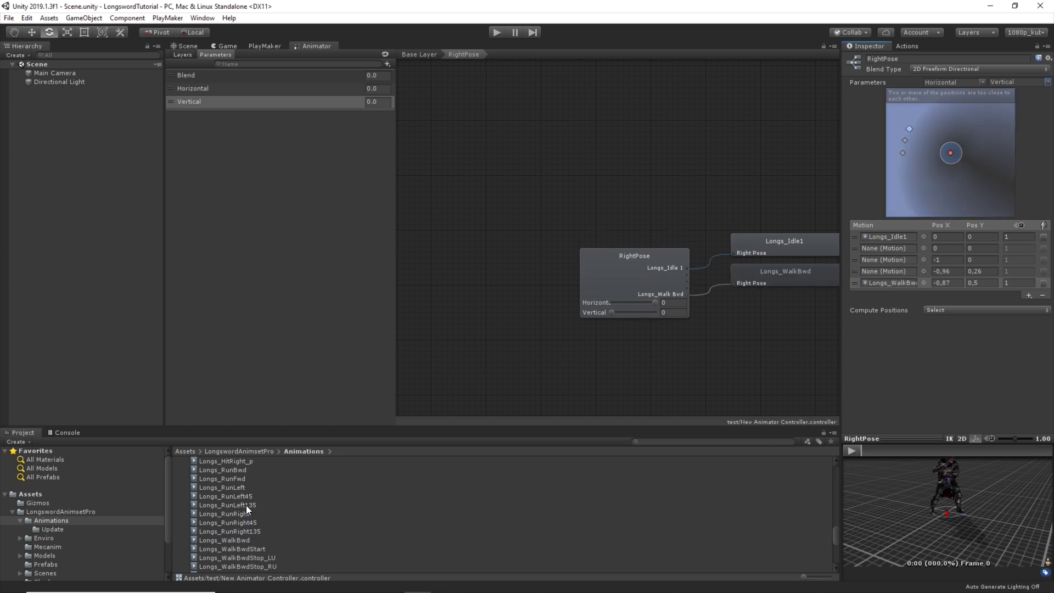
scroll(269, 539, "down", 1)
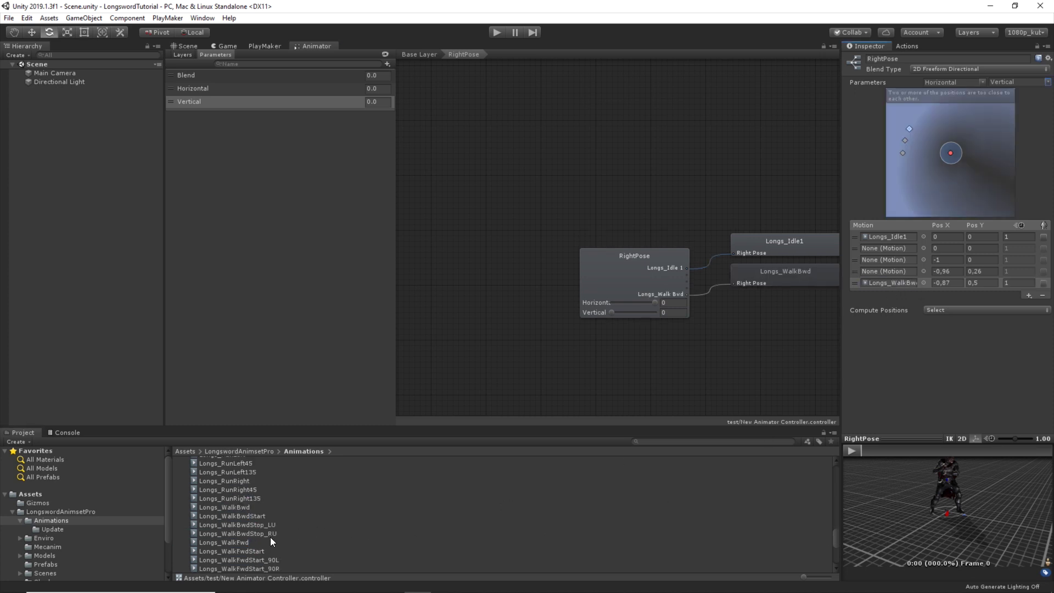
left_click_drag(270, 541, 891, 249)
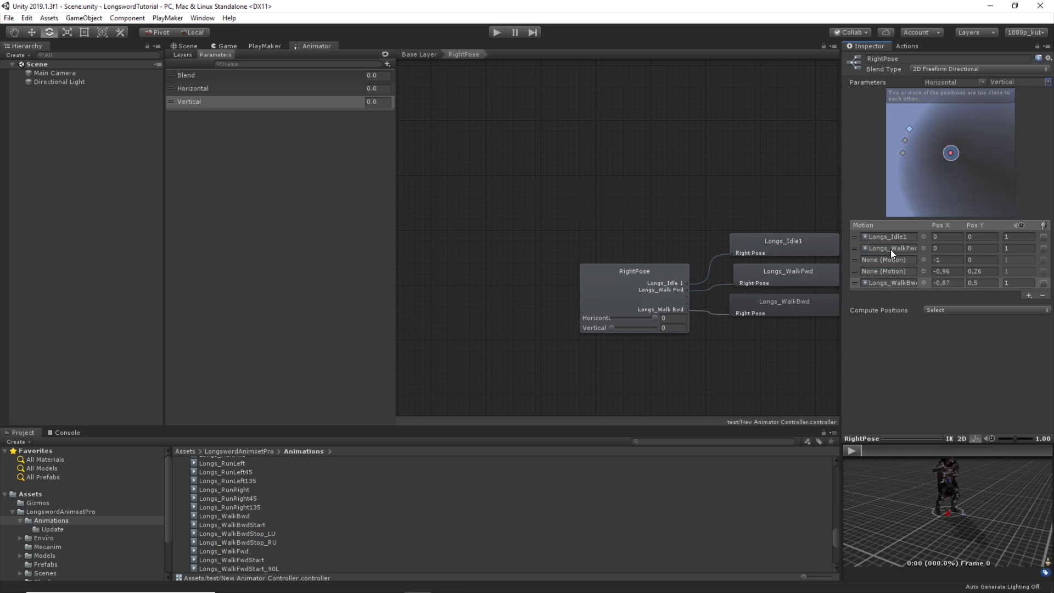
scroll(263, 542, "down", 5)
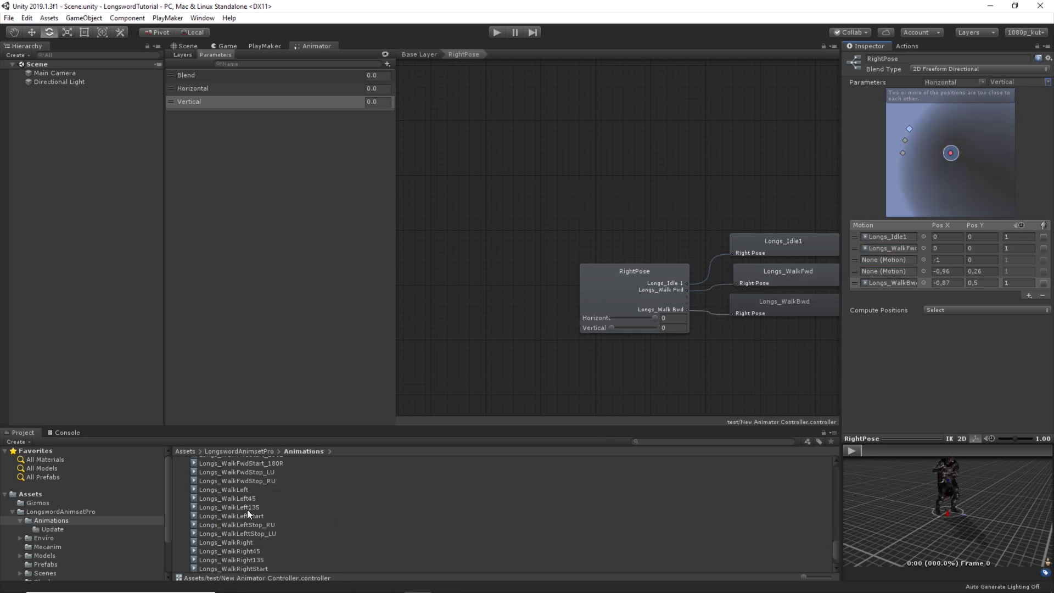
left_click_drag(239, 488, 898, 259)
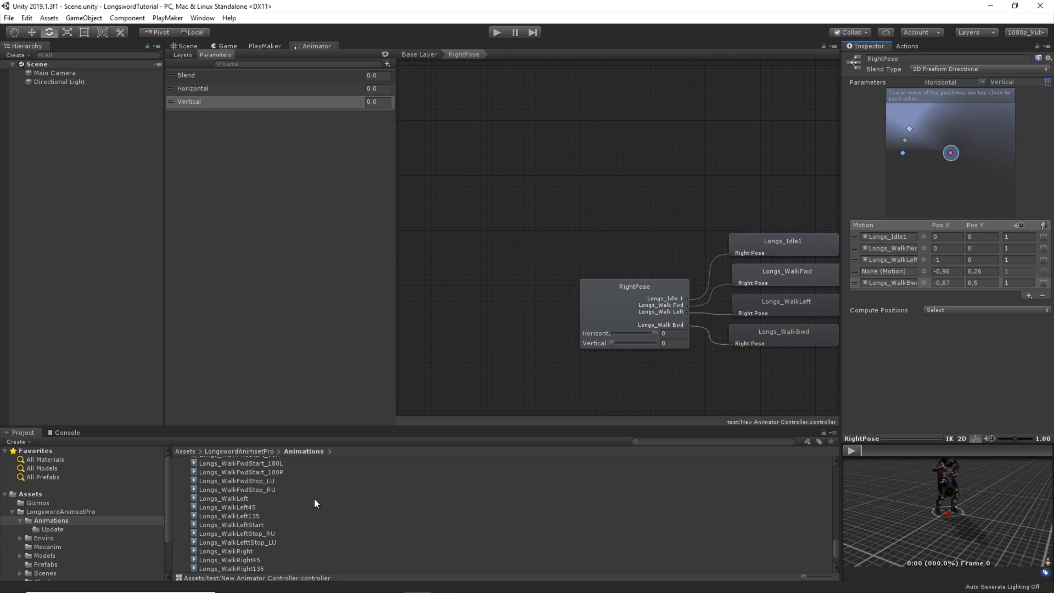
left_click_drag(243, 550, 902, 271)
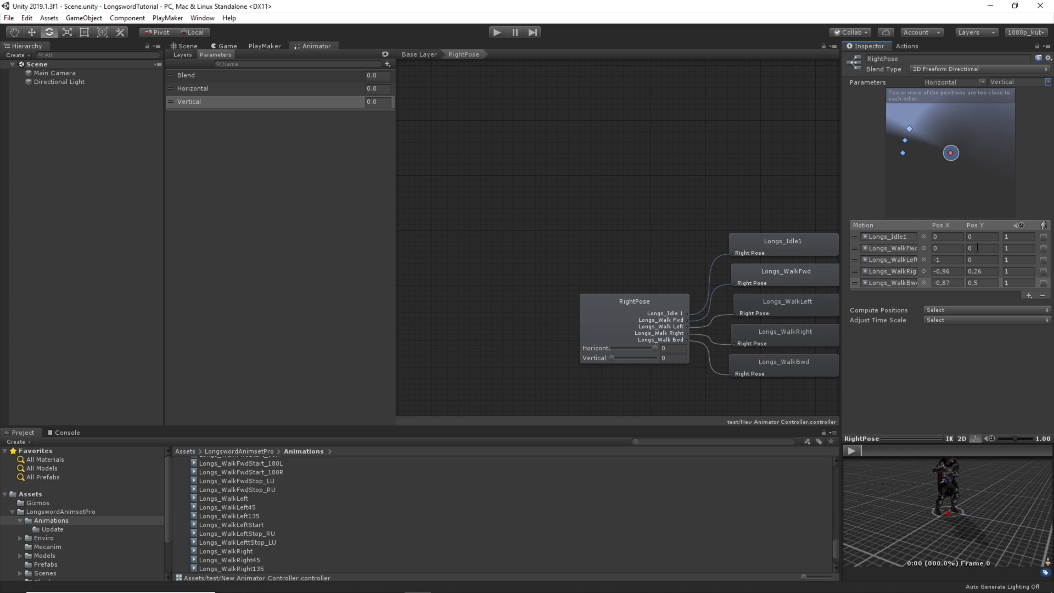
Set motion positions: WalkFwd 0,1, WalkBwd 0,-1, WalkRight 1,0, WalkLeft -1,0.
type("1")
key("Return")
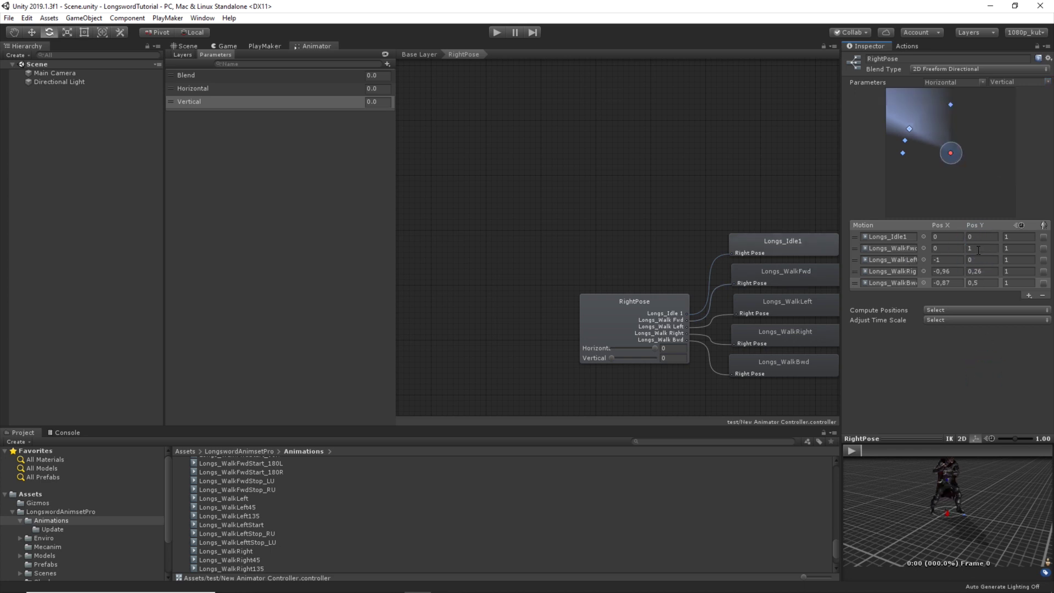
left_click(981, 260)
left_click(981, 283)
type("-1")
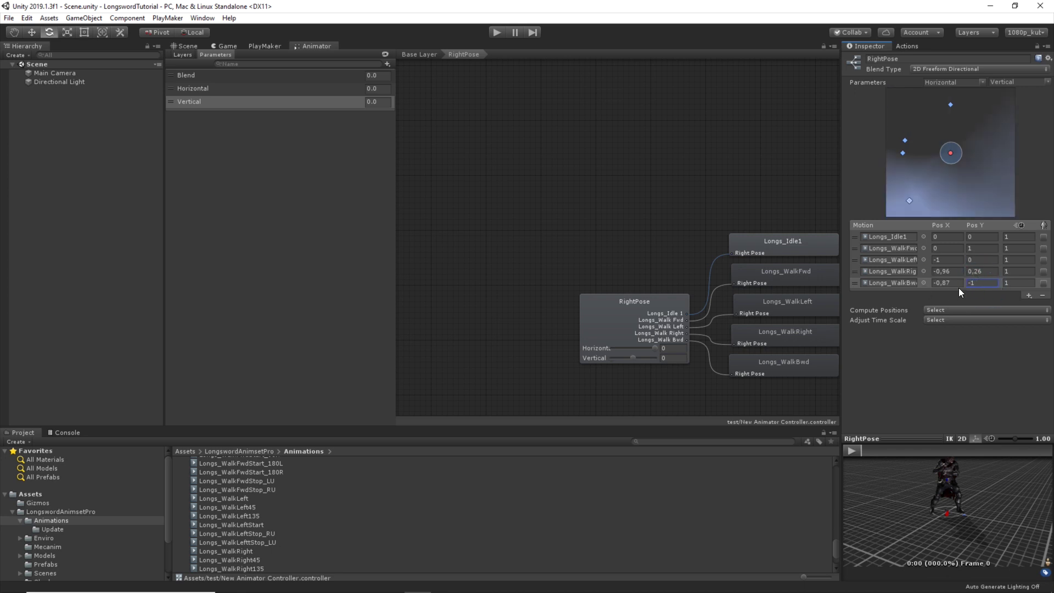
left_click(956, 282)
type("0")
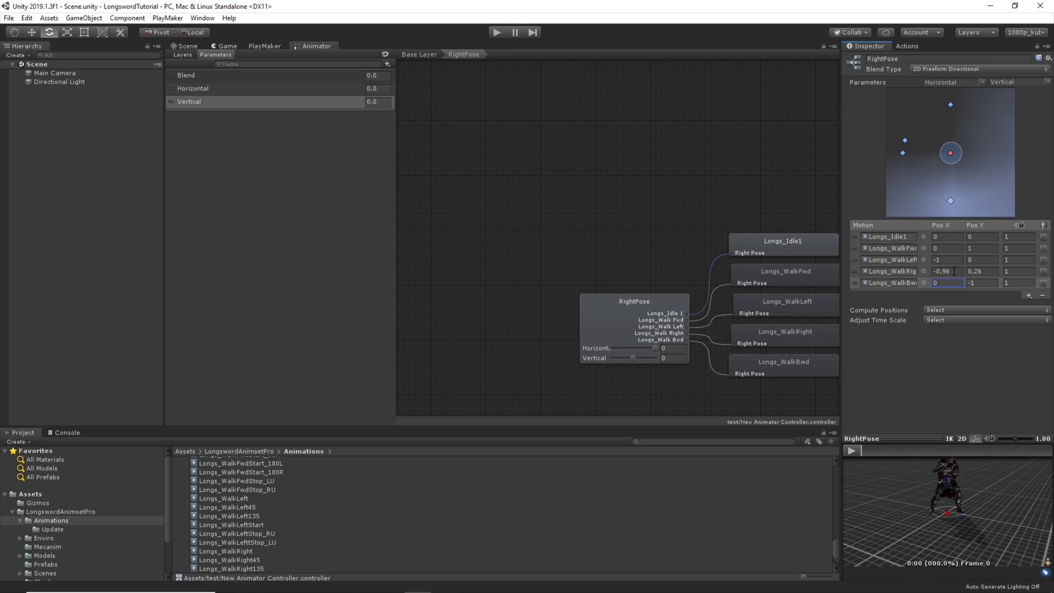
left_click(954, 271)
type("1")
left_click(978, 271)
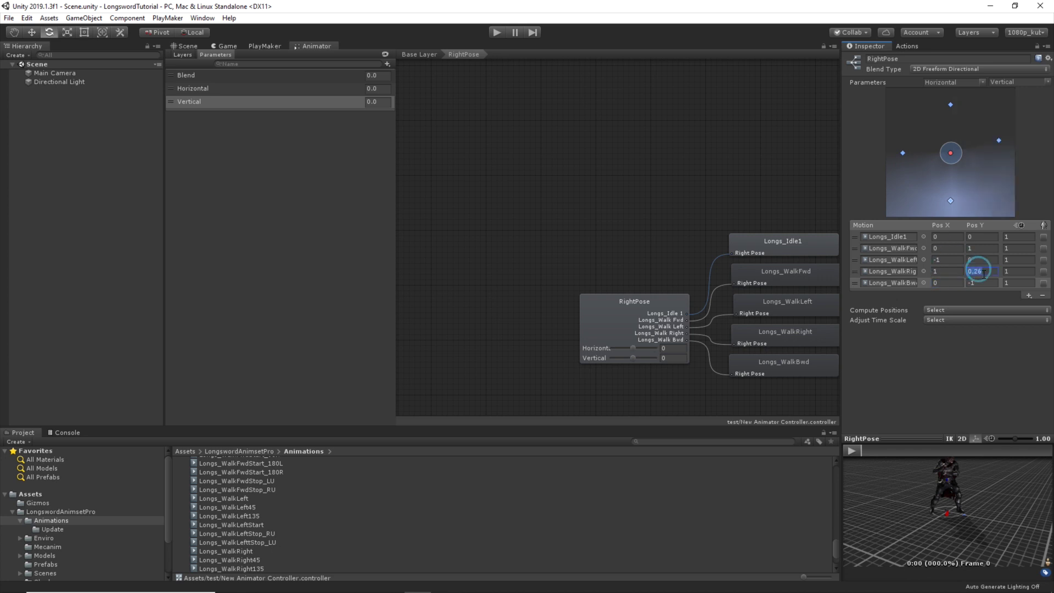
type("0")
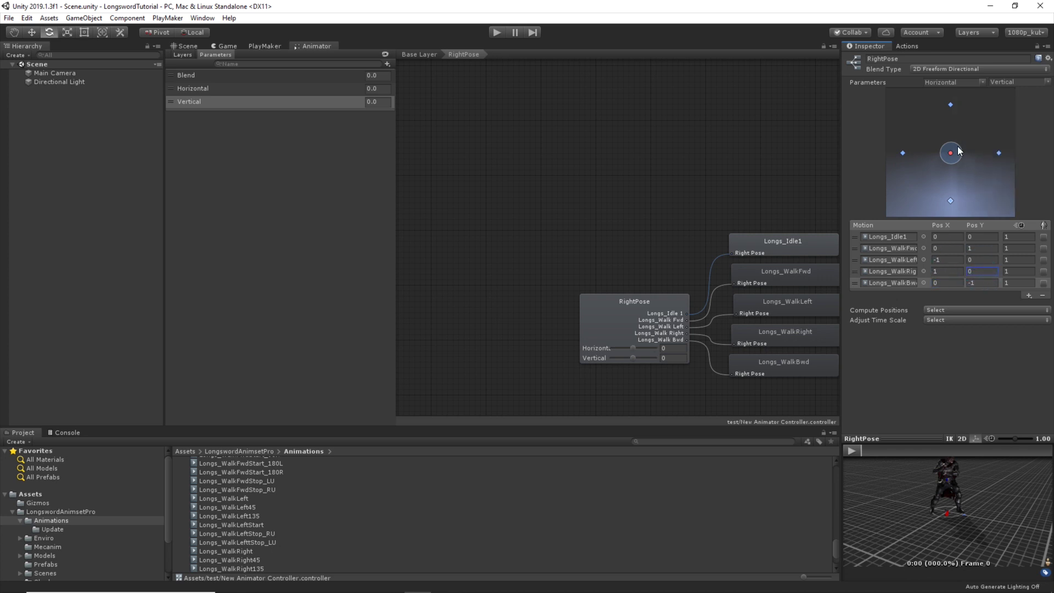
Play the RightPose preview, sweep the blend point between idle and walking, and orbit the character view.
left_click(852, 450)
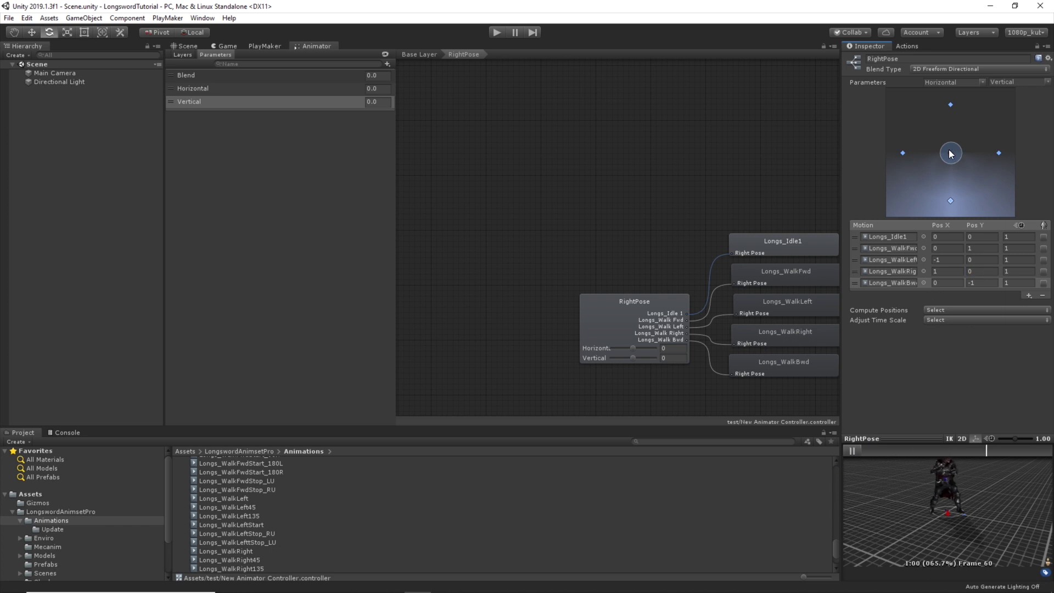
left_click_drag(951, 153, 967, 111)
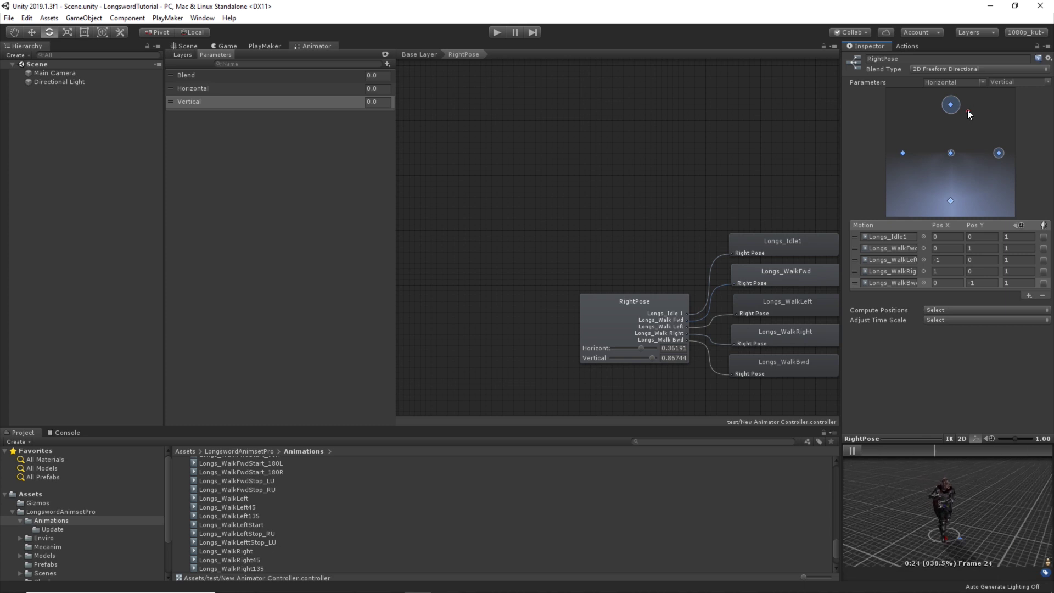
left_click_drag(967, 110, 951, 152)
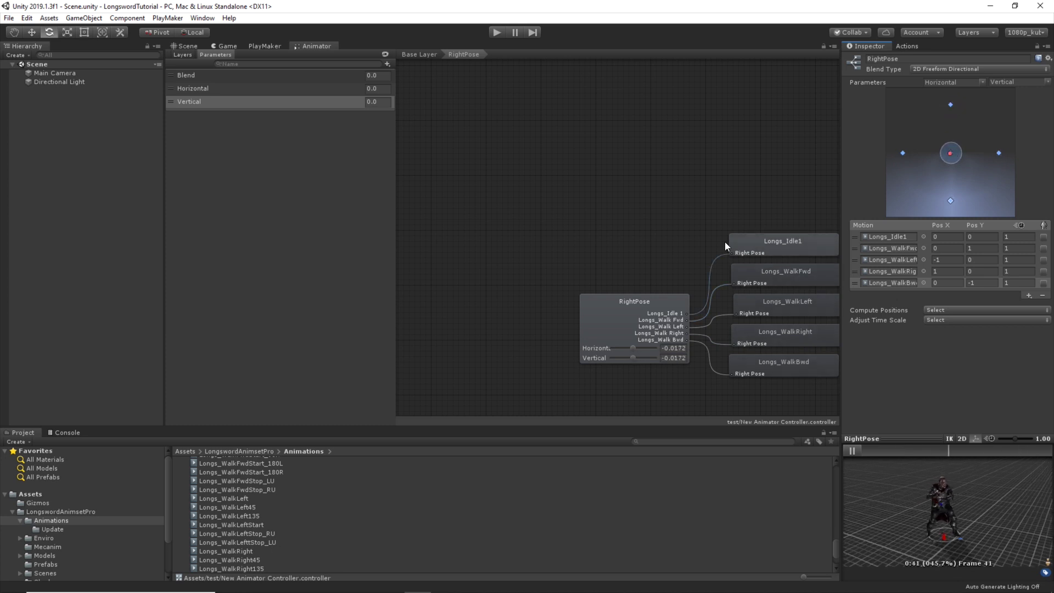
middle_click_drag(689, 202, 576, 155)
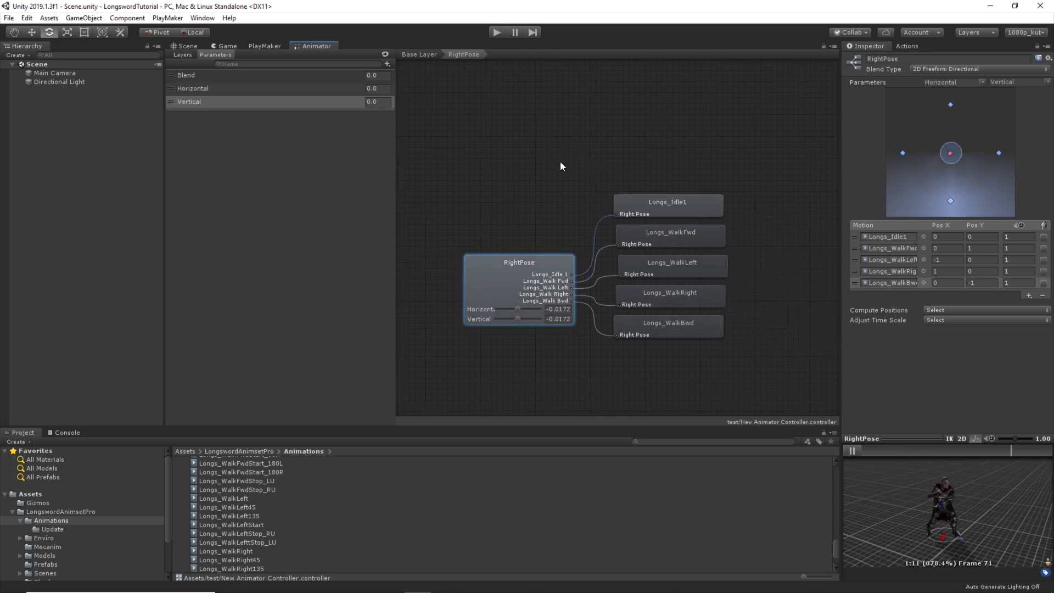
left_click(560, 162)
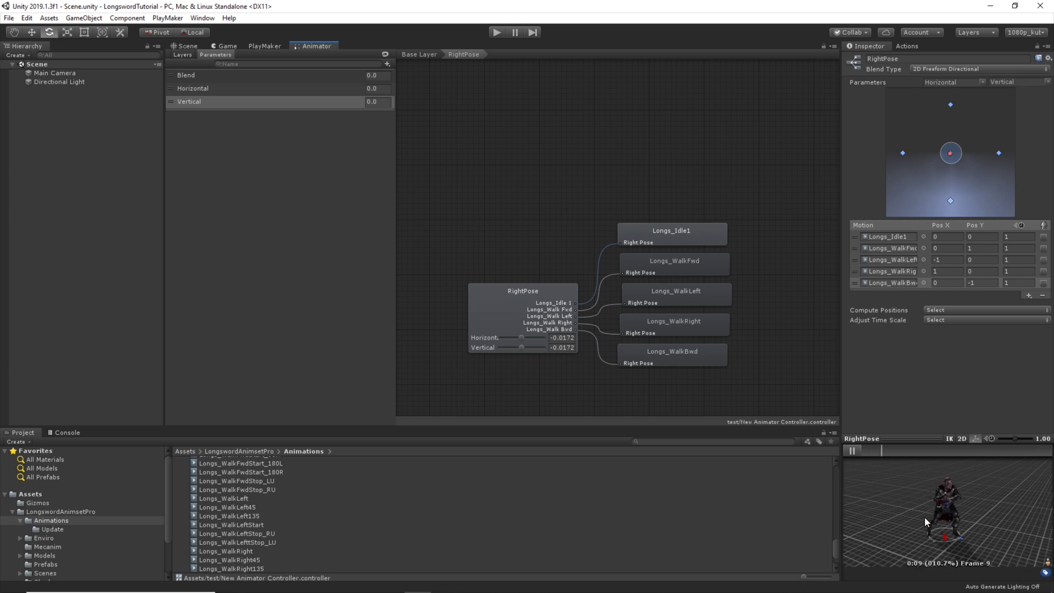
left_click_drag(925, 522, 950, 508)
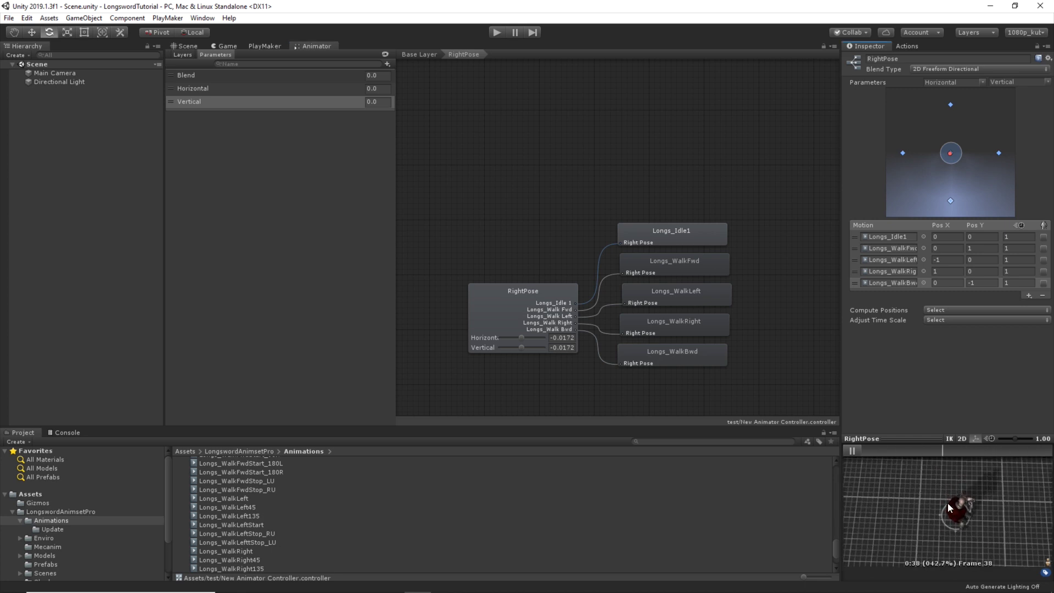
Return to the Base Layer graph and move the RightPose 0 copy away from Any State.
left_click(420, 54)
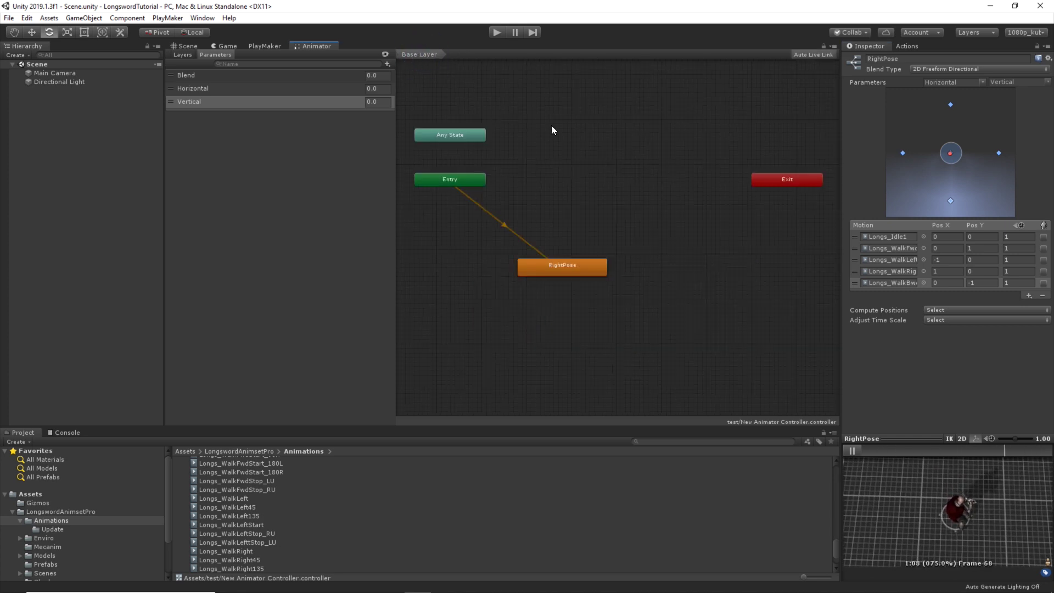
left_click(617, 138)
middle_click_drag(567, 265, 504, 264)
left_click(505, 263)
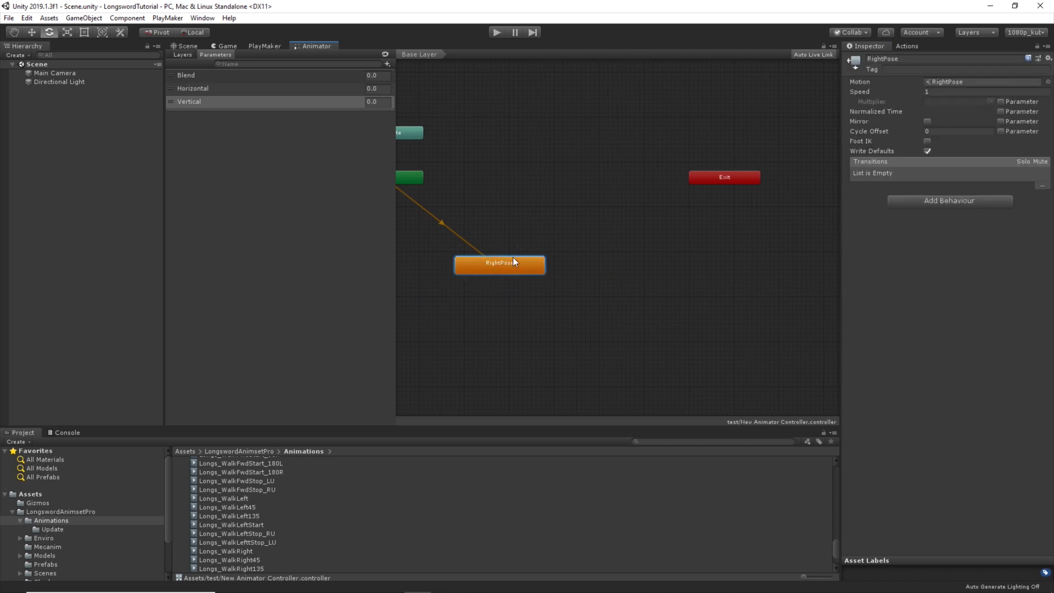
left_click(543, 198)
left_click_drag(421, 122, 667, 260)
Rename the RightPose 0 copy to LeftPose.
left_click(671, 236)
left_click(637, 268)
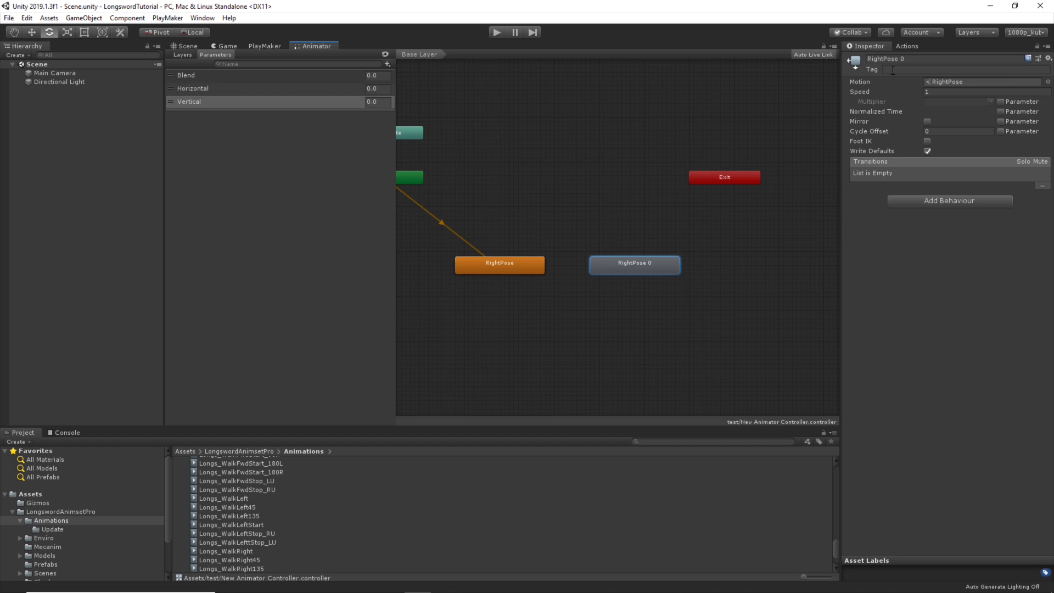
left_click(883, 58)
key("shift+Home")
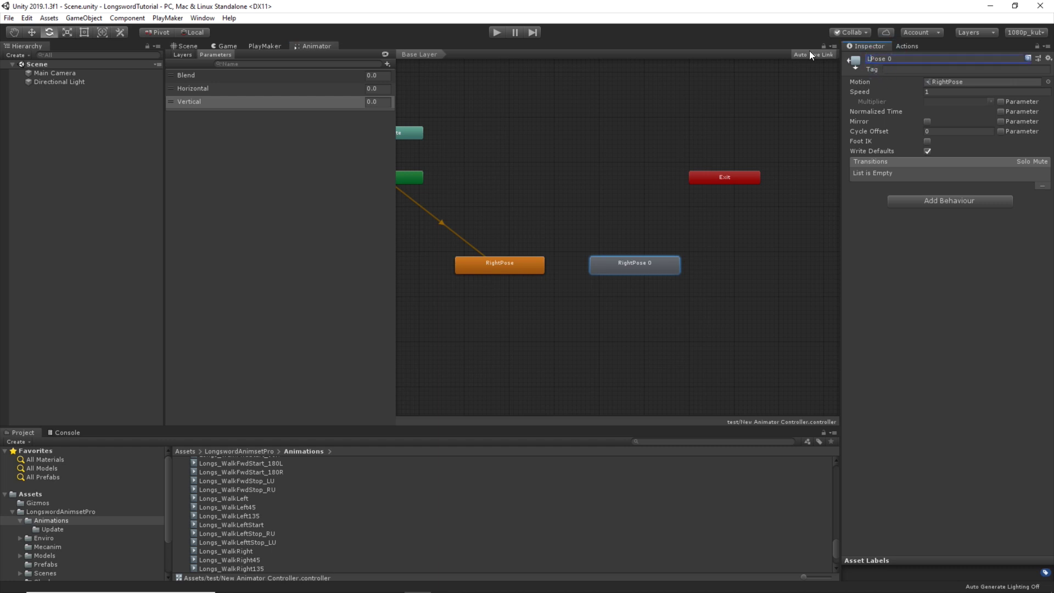
type("Left")
key("End")
key("BackSpace")
key("BackSpace")
key("Return")
Arrange LeftPose and RightPose side by side in the graph.
left_click(589, 110)
key("a")
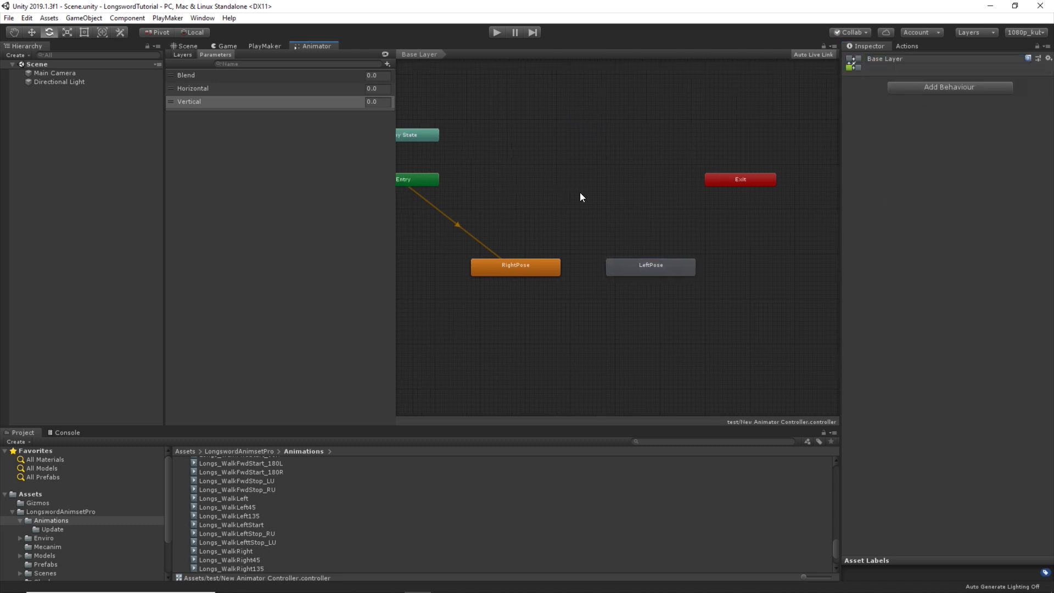
left_click_drag(717, 262, 741, 263)
left_click_drag(501, 263, 561, 268)
left_click(561, 303)
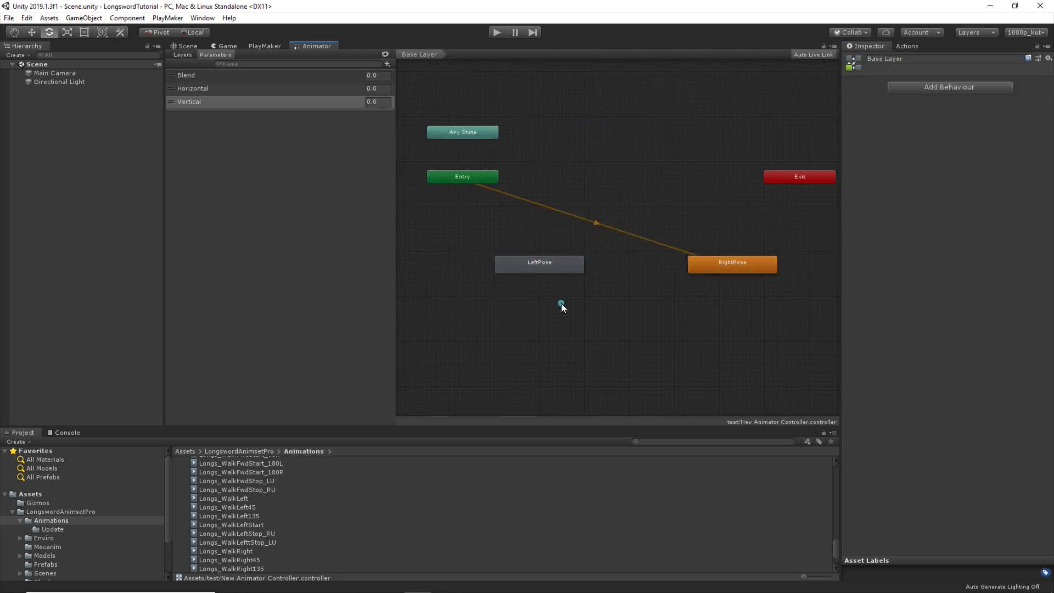
Open LeftPose's blend tree and expand LongswordAnimsetPro_Update_pt1 in the Update animations folder.
left_click(549, 270)
double_click(544, 264)
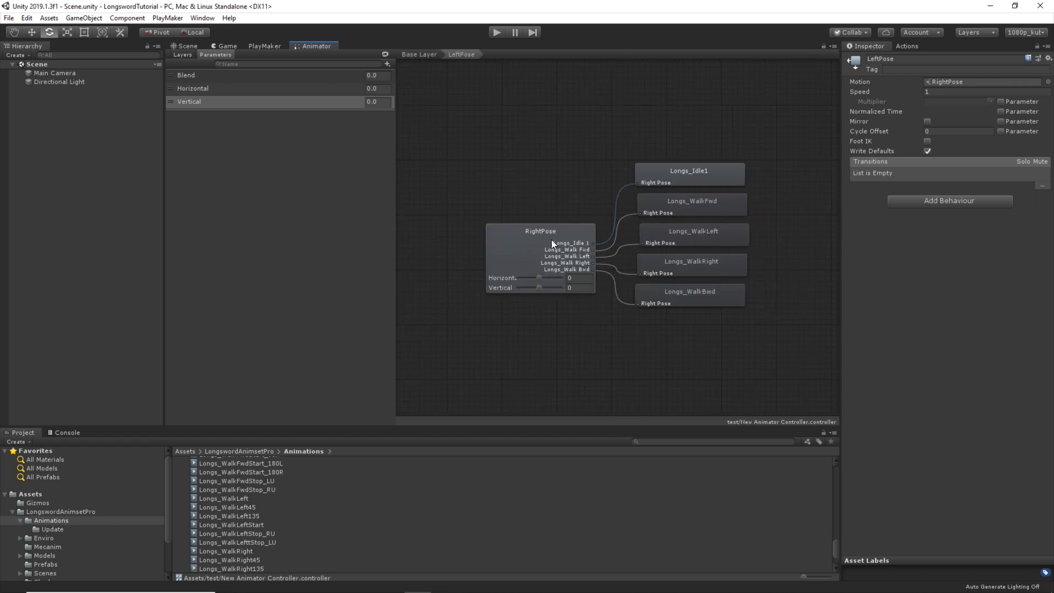
left_click(551, 239)
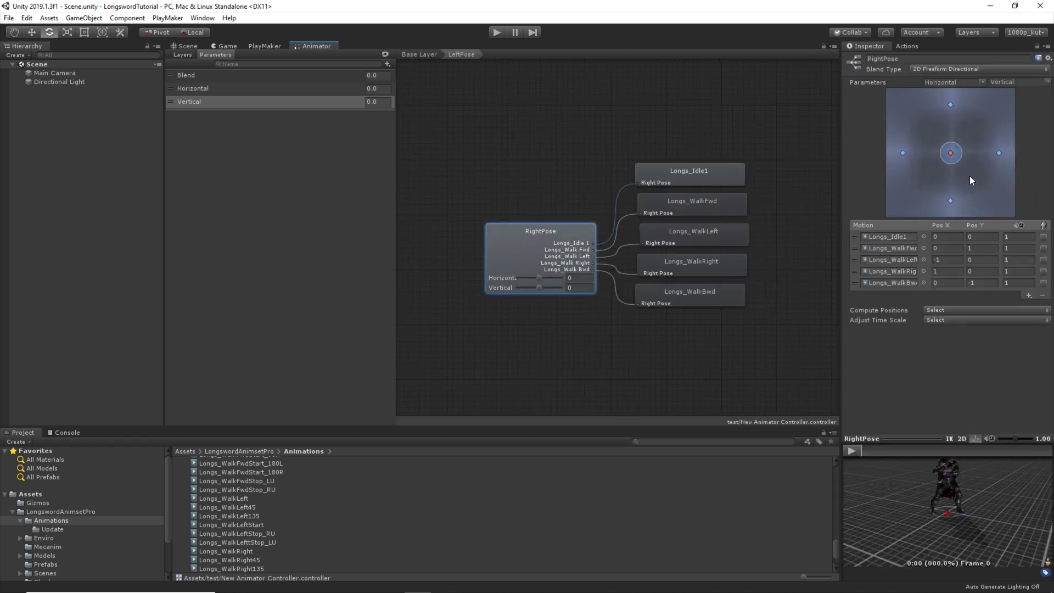
left_click(57, 529)
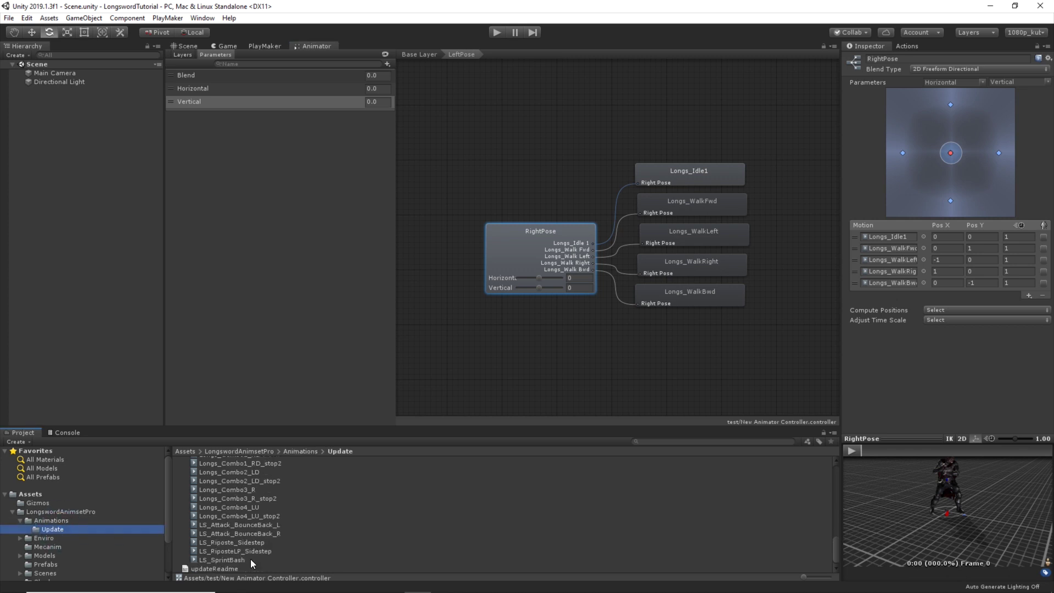
scroll(277, 532, "up", 10)
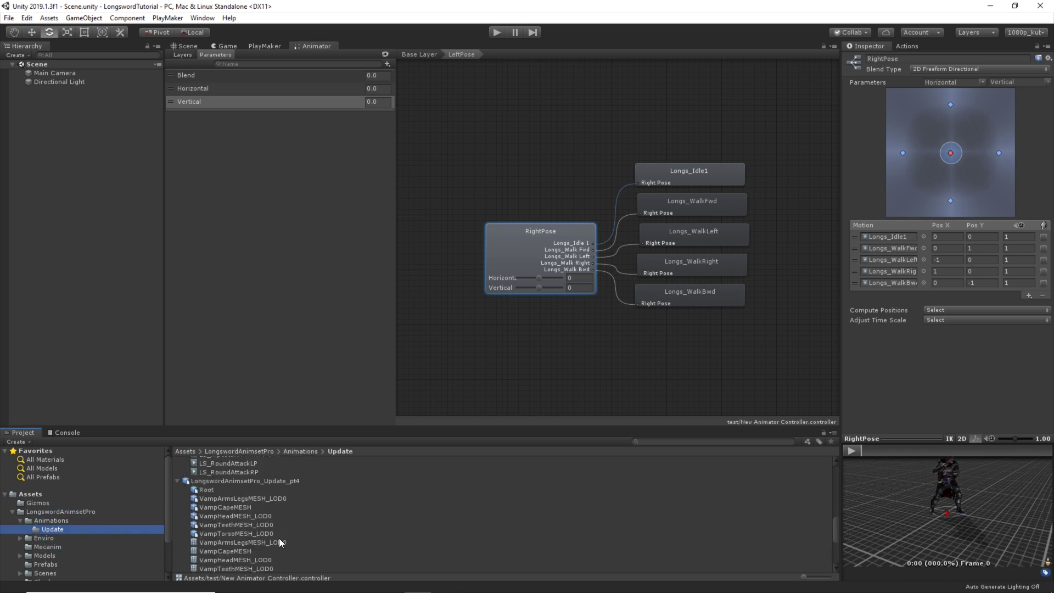
scroll(279, 540, "up", 3)
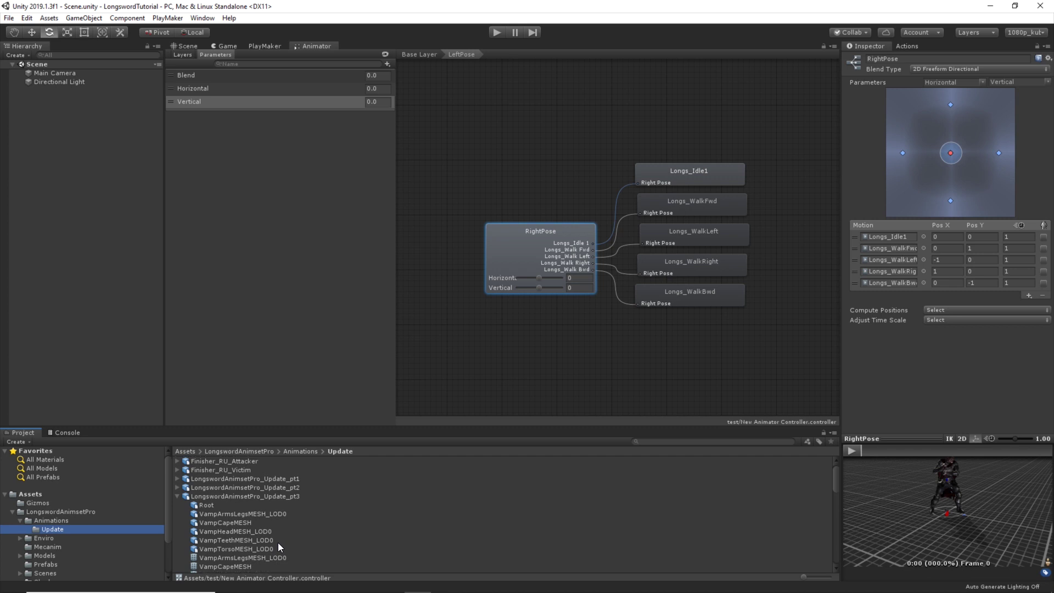
scroll(298, 524, "up", 6)
left_click(179, 478)
scroll(268, 513, "down", 8)
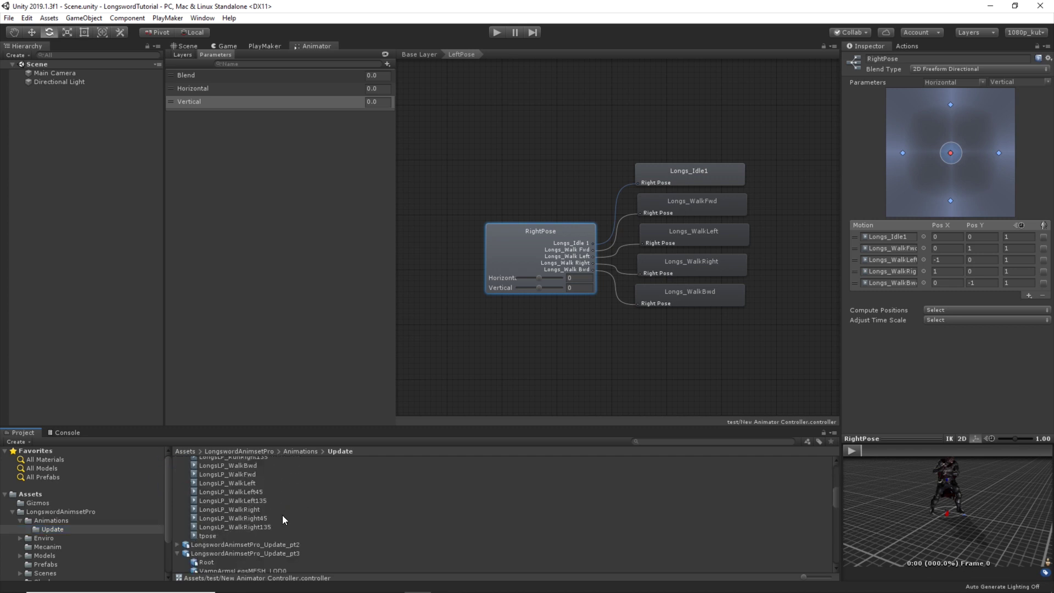
scroll(268, 510, "down", 2)
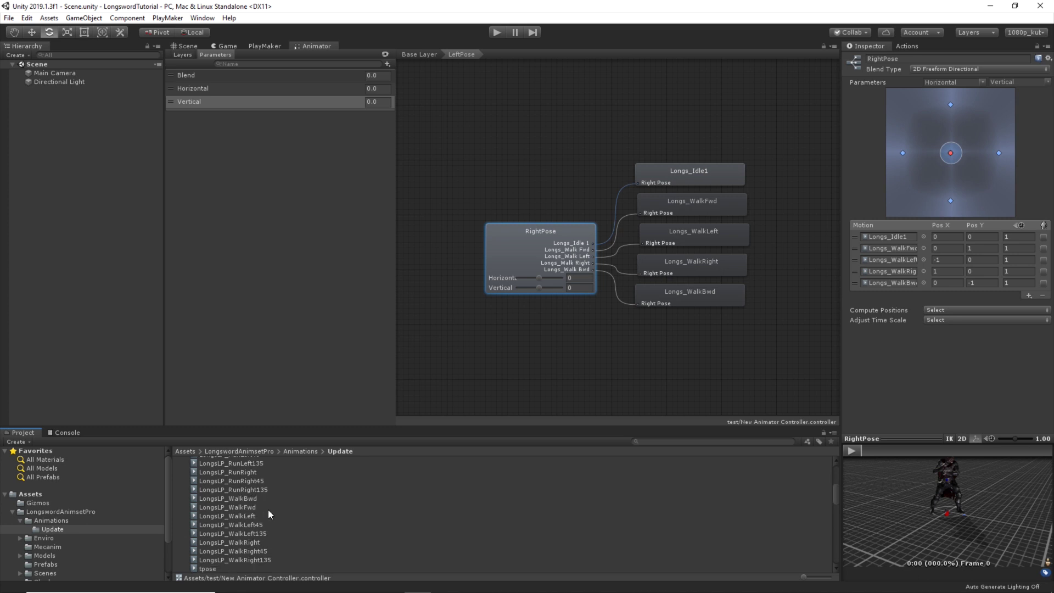
Replace the motions with LongsLP_WalkFwd, WalkBwd, WalkLeft, WalkRight and LongsLP_Idle1.
left_click_drag(239, 508, 906, 248)
left_click_drag(247, 510, 898, 282)
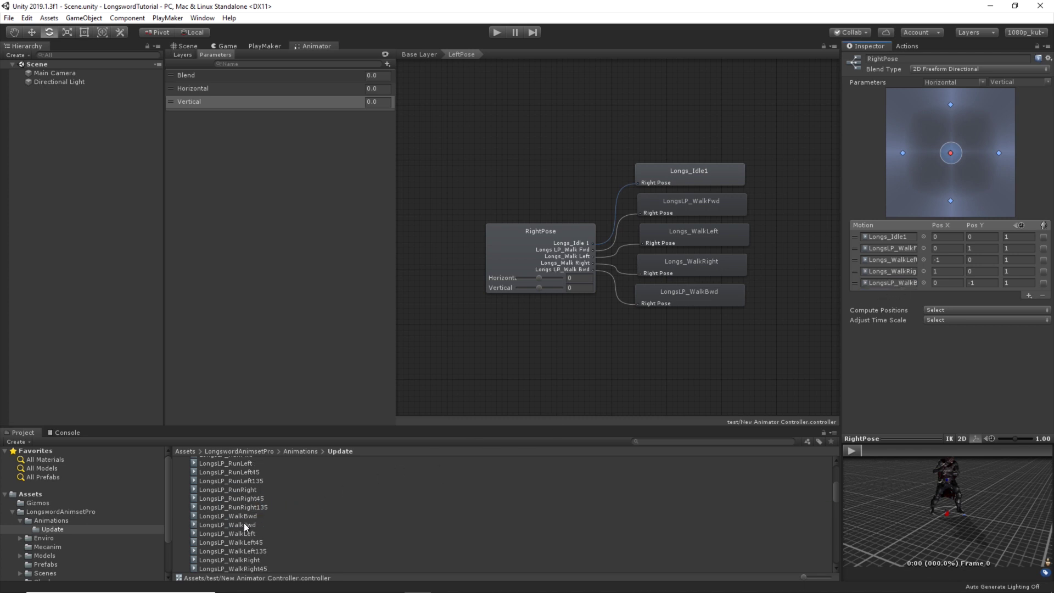
left_click_drag(246, 536, 907, 259)
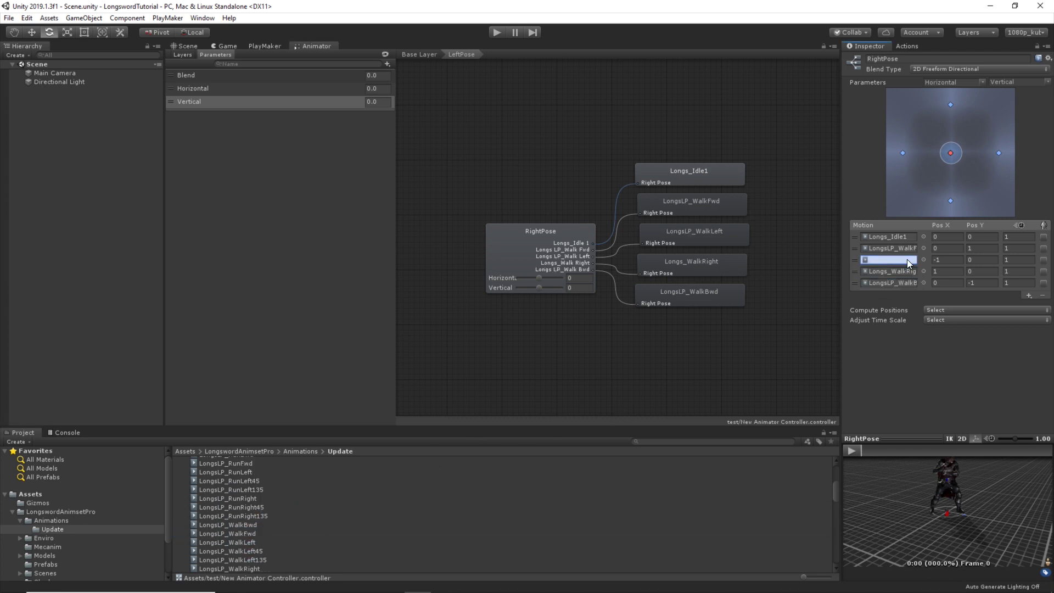
scroll(282, 546, "down", 2)
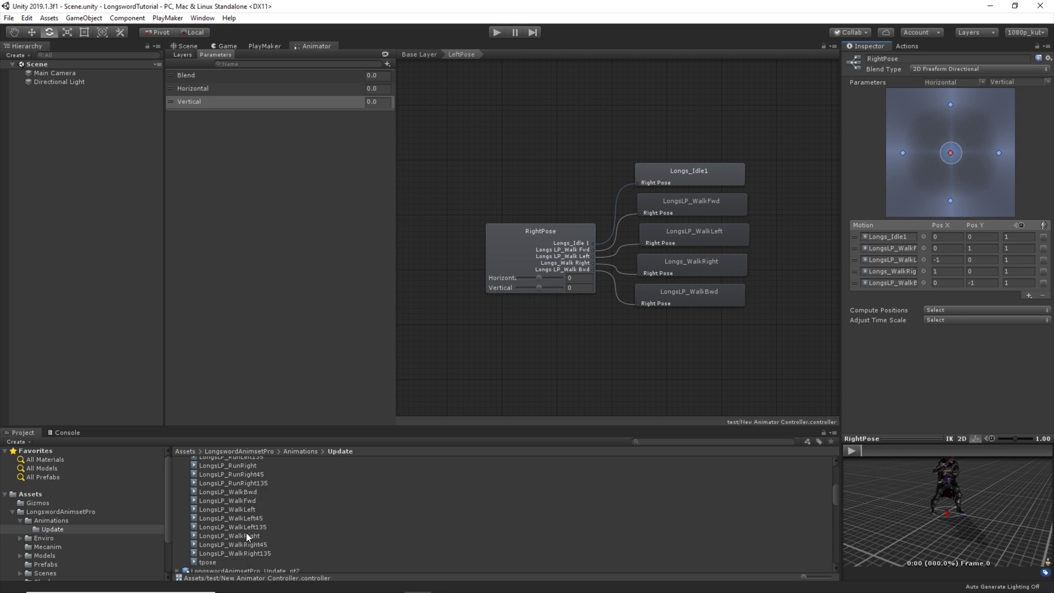
left_click_drag(247, 544, 901, 272)
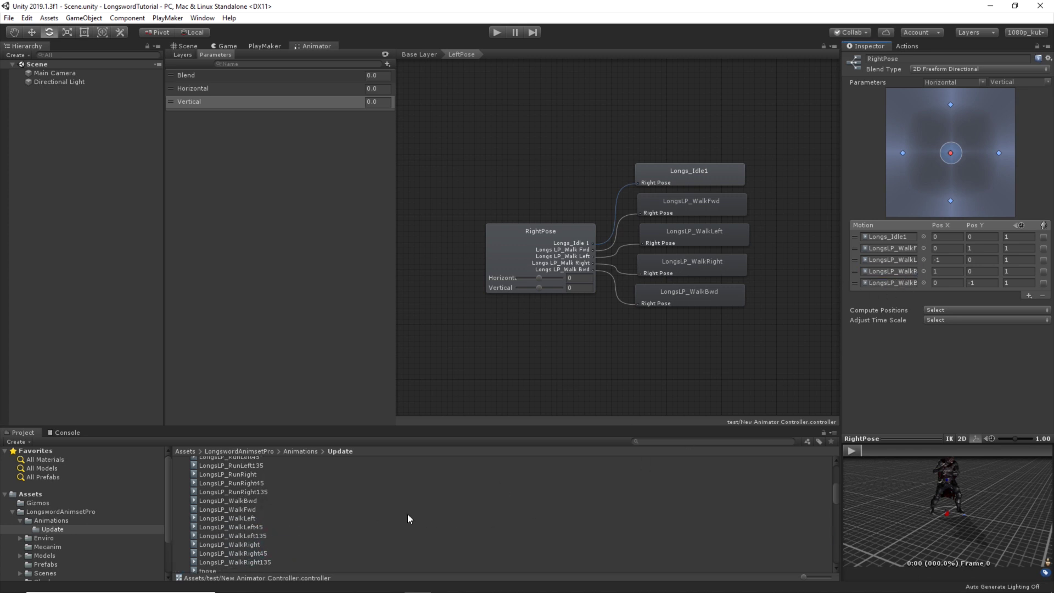
scroll(301, 527, "up", 3)
left_click_drag(225, 521, 904, 238)
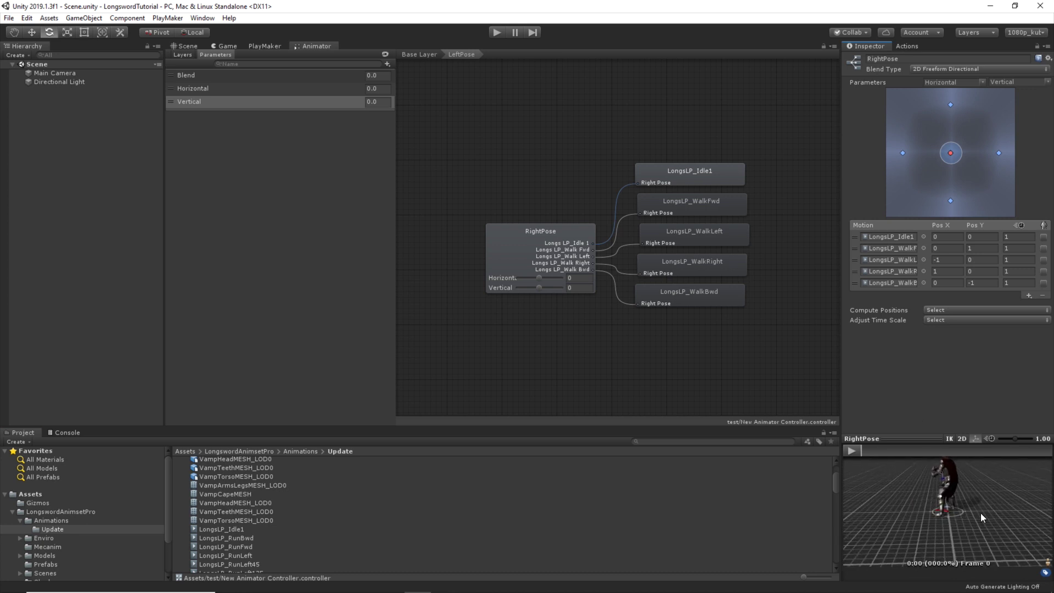
Tilt the preview down, play it, and move the blend point to check walking.
left_click_drag(980, 528, 874, 451)
left_click(852, 451)
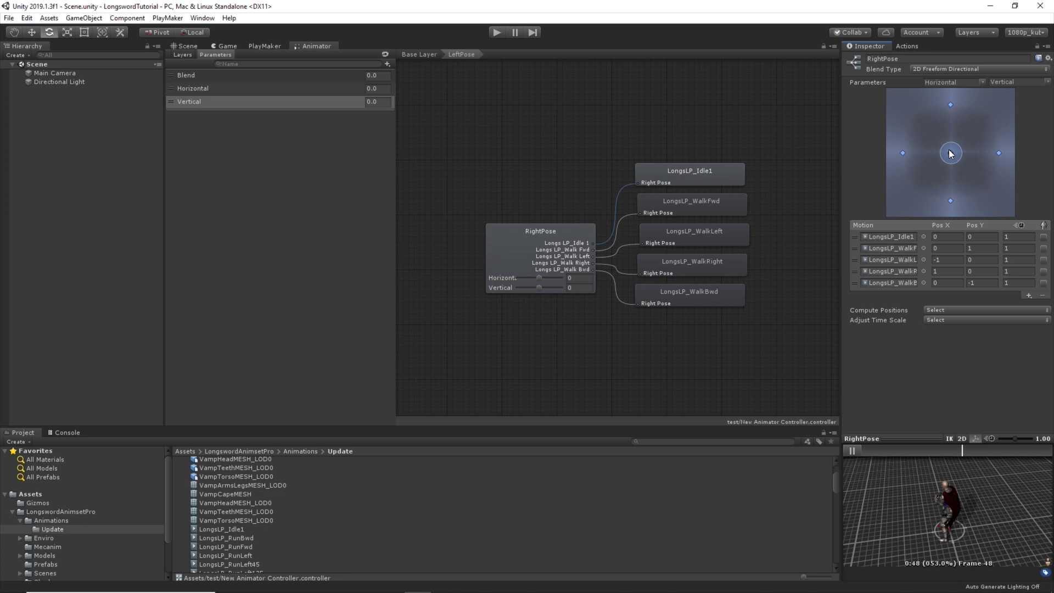
mouse_move(951, 152)
left_mouse_down()
mouse_move(952, 120)
mouse_move(978, 125)
mouse_move(1003, 161)
mouse_move(966, 198)
mouse_move(904, 160)
mouse_move(954, 100)
mouse_move(952, 156)
left_mouse_up()
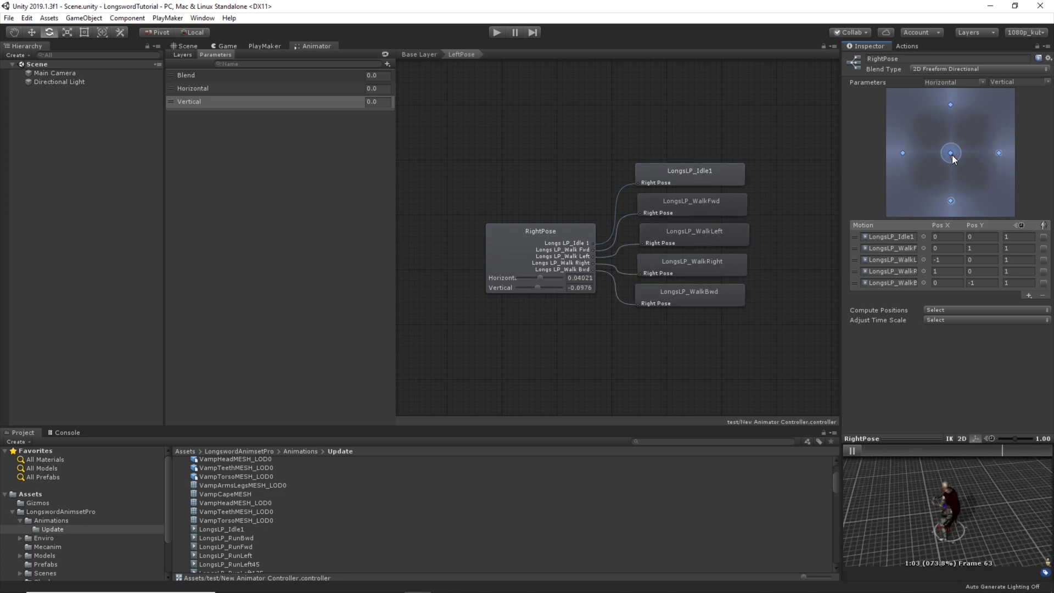
Go back to the Base Layer graph, zoom it, and show the Layers list with Base Layer's settings.
left_click(419, 55)
left_click(510, 244)
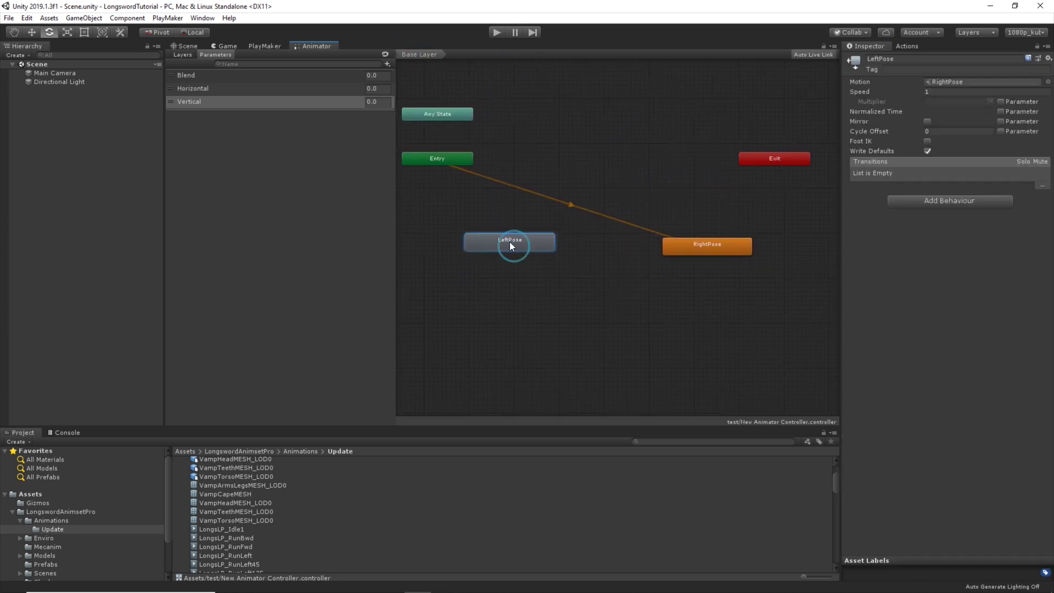
left_click(575, 293)
scroll(597, 302, "down", 3)
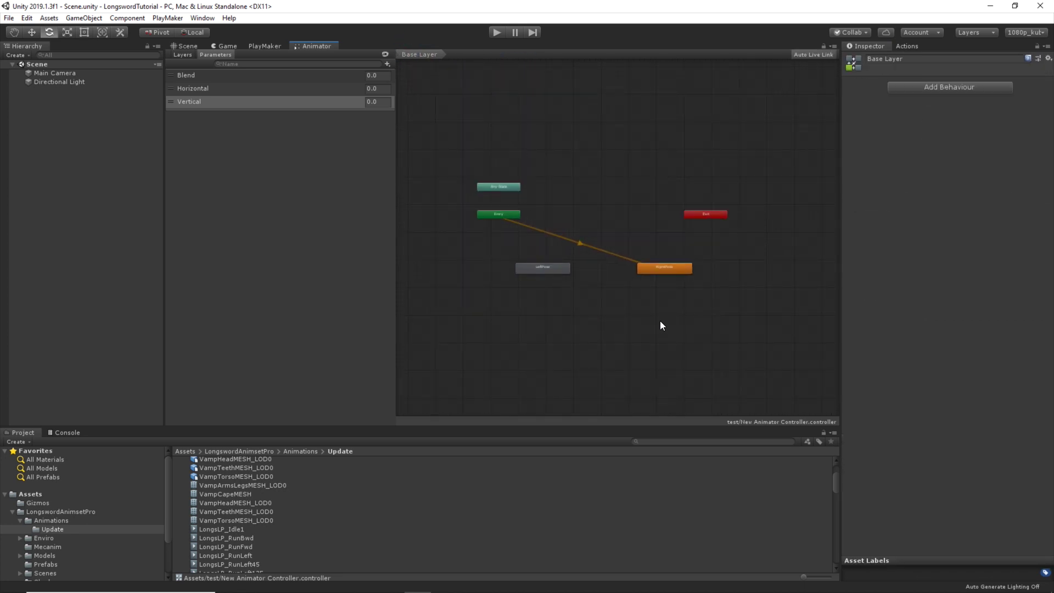
scroll(631, 296, "up", 2)
scroll(609, 297, "up", 2)
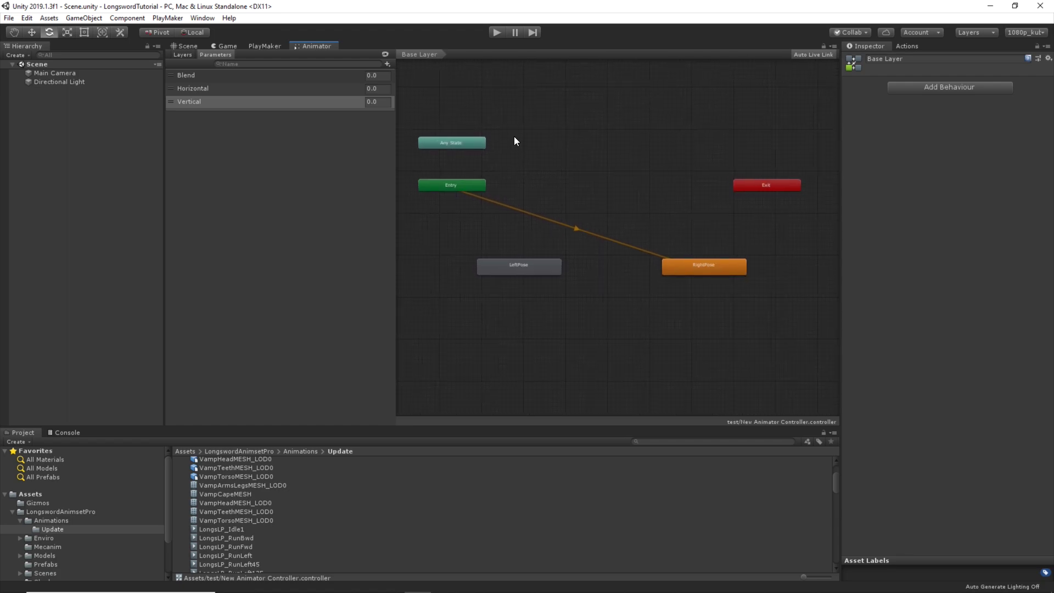
left_click(181, 55)
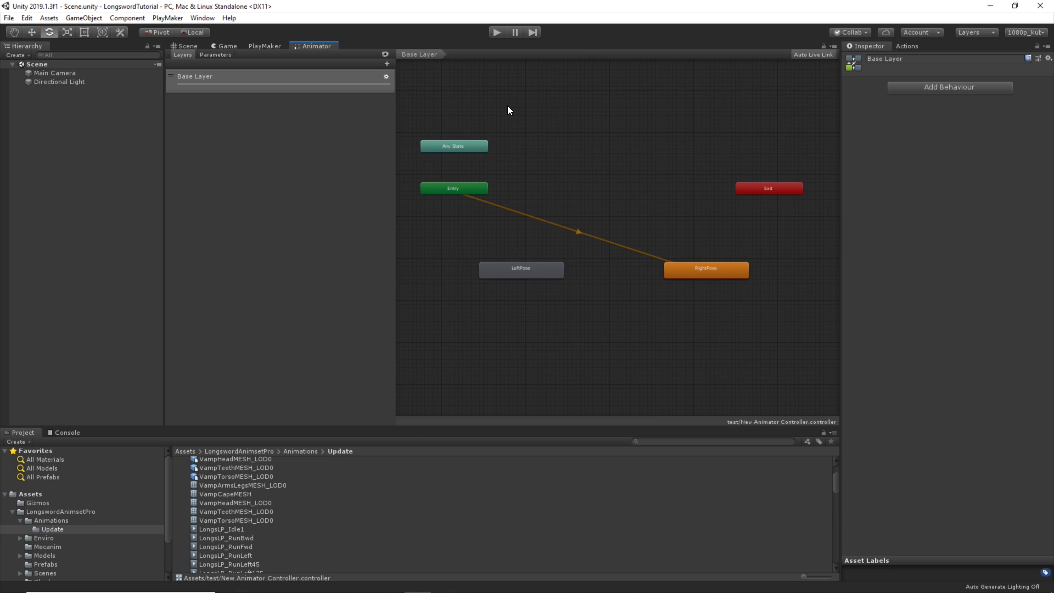
left_click(386, 78)
Tick IK Pass on Base Layer, then Foot IK on the RightPose and LeftPose states.
left_click(459, 117)
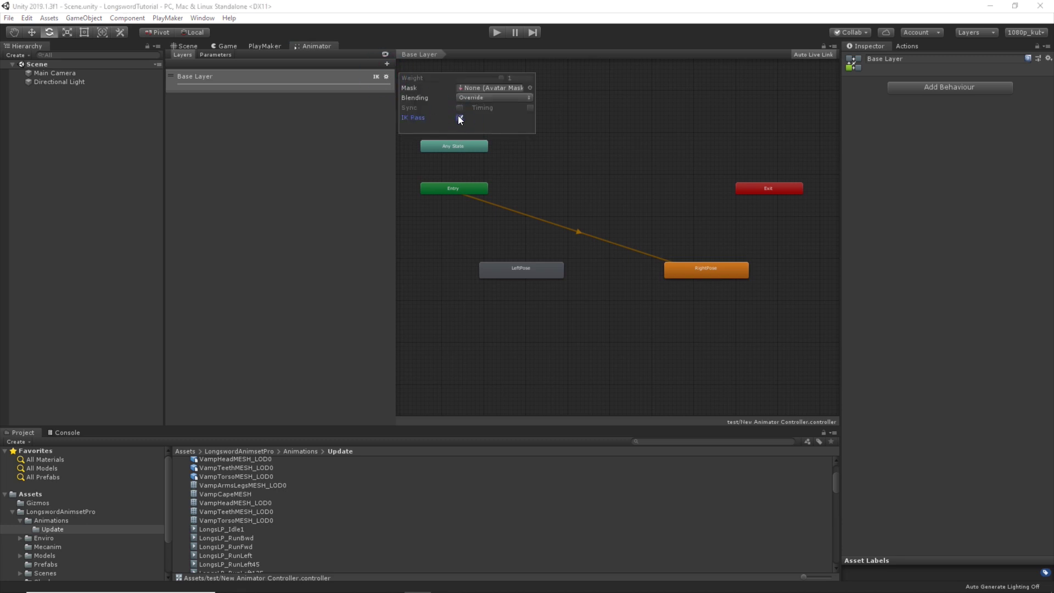
left_click(640, 174)
left_click(719, 270)
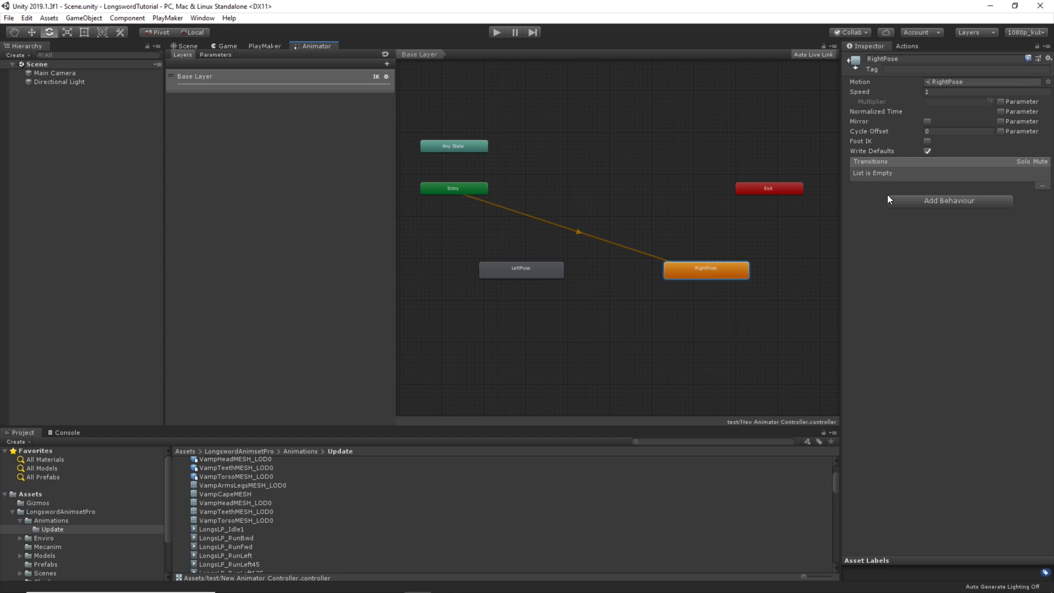
left_click(927, 141)
left_click(538, 269)
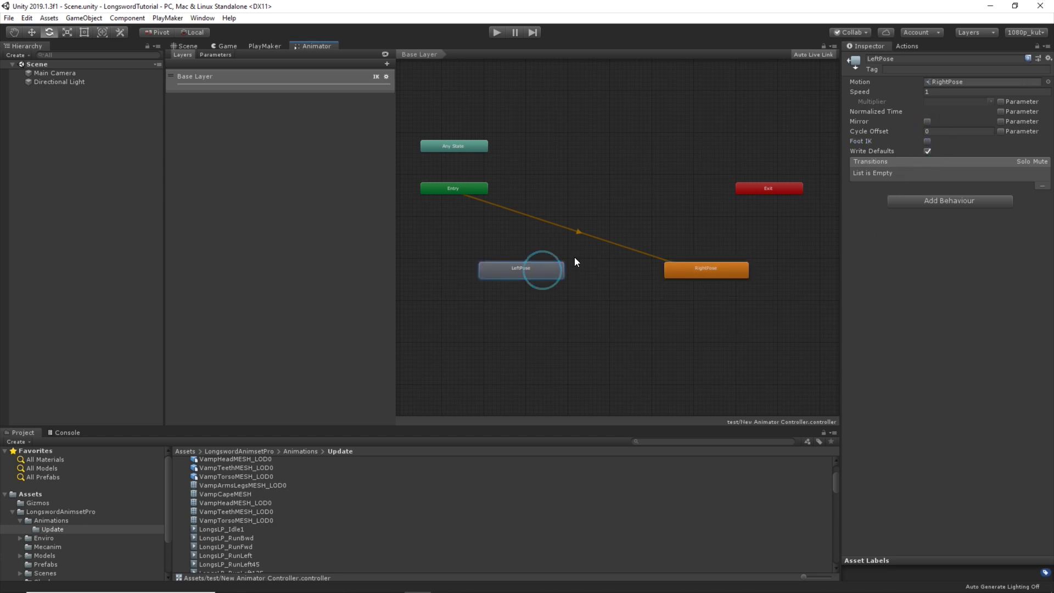
left_click(927, 142)
Shift the state graph upward and nudge RightPose slightly left.
left_click(629, 233)
middle_click_drag(631, 268, 635, 230)
left_click(713, 221)
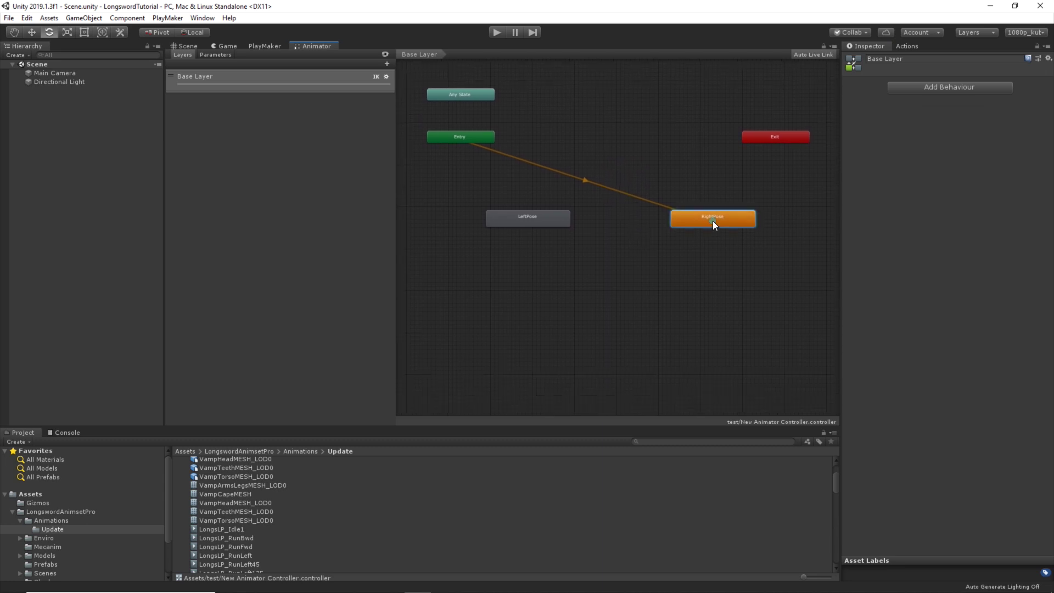
left_click_drag(713, 221, 708, 218)
left_click(699, 188)
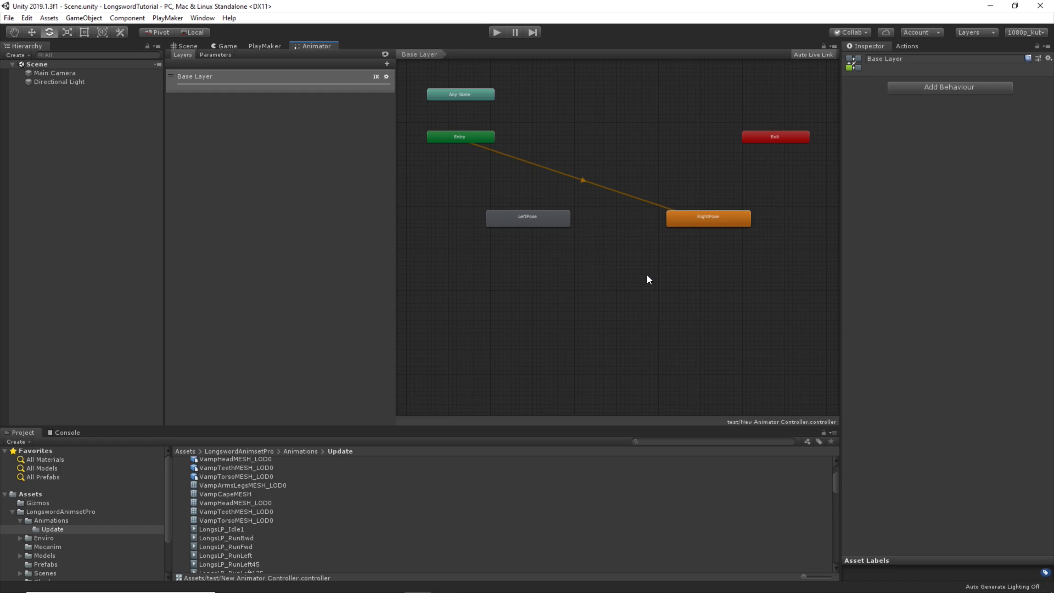
Fold up LongswordAnimsetPro_Update_pt1 in the Project panel's Update folder listing.
scroll(197, 500, "up", 2)
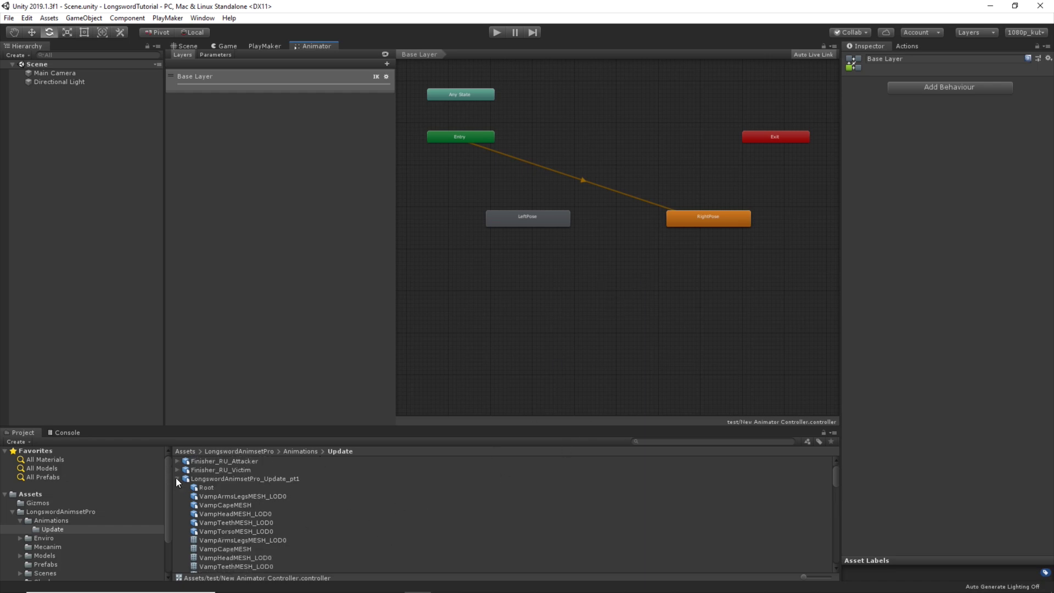
left_click(177, 479)
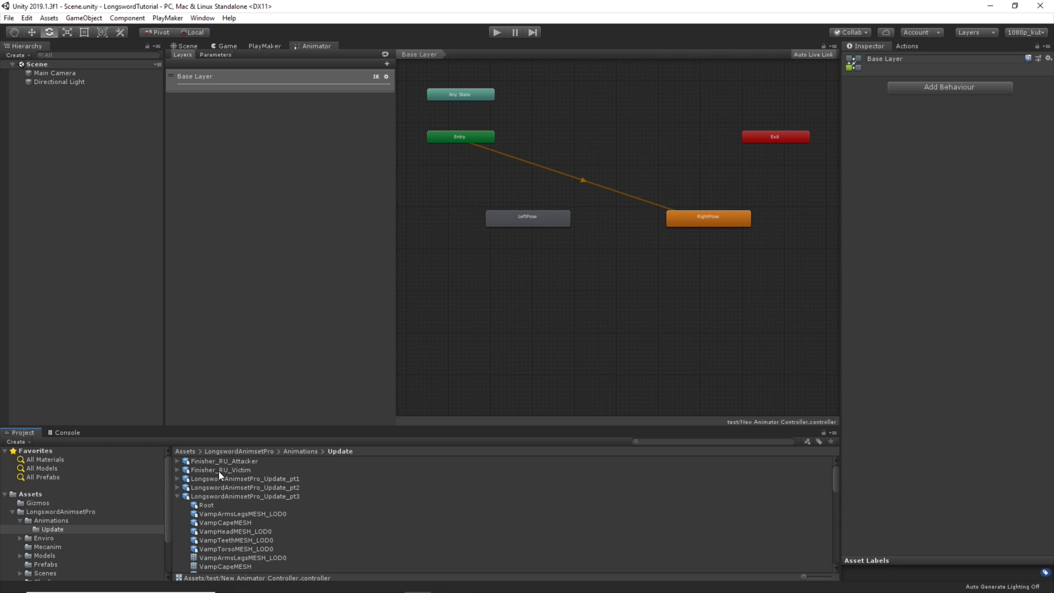
left_click(653, 278)
Drag the Vampire prefab from LongswordAnimsetPro/Prefabs into the scene at position 0, 0, 0.
left_click(188, 46)
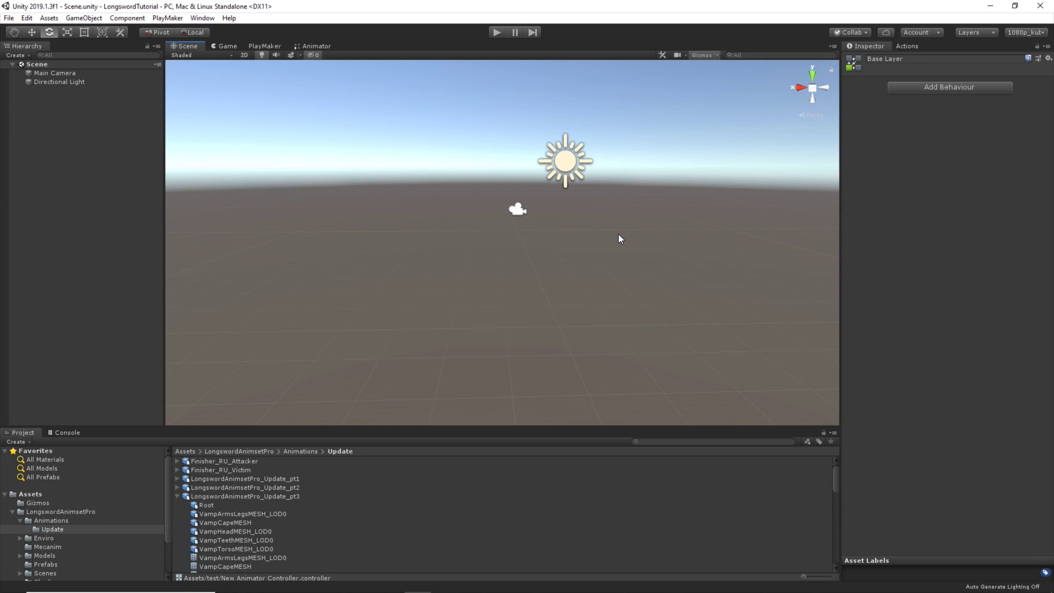
left_click(52, 512)
left_click(45, 565)
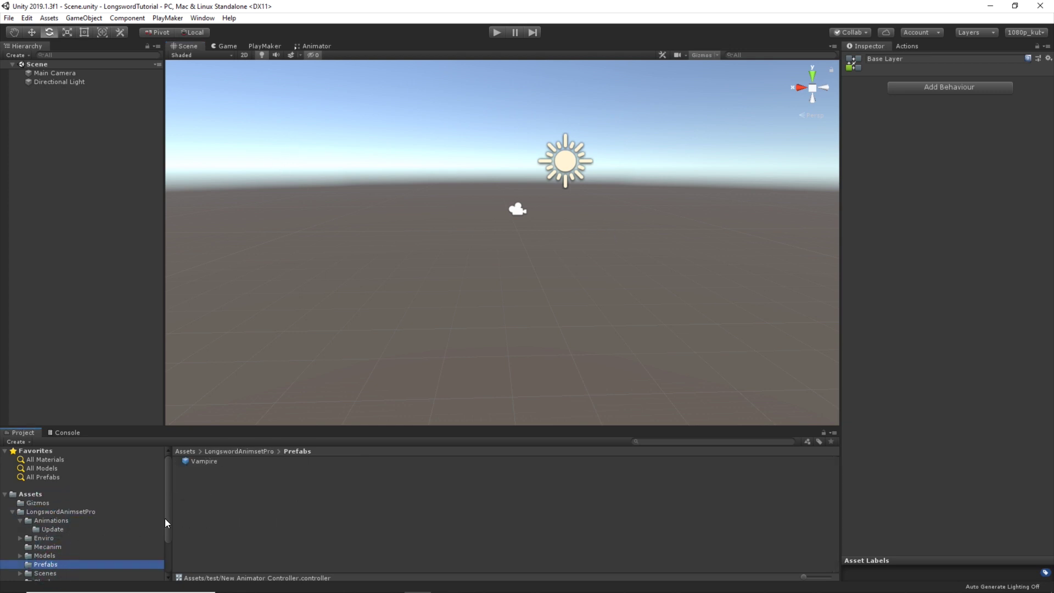
left_click_drag(196, 461, 496, 277)
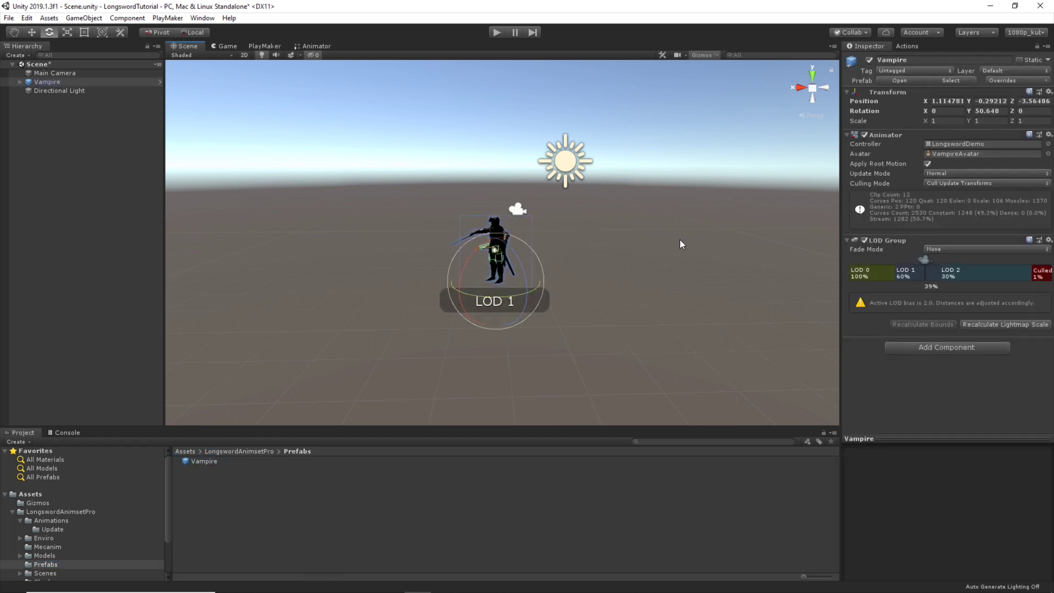
left_click(947, 101)
type("0")
left_click(992, 101)
type("0")
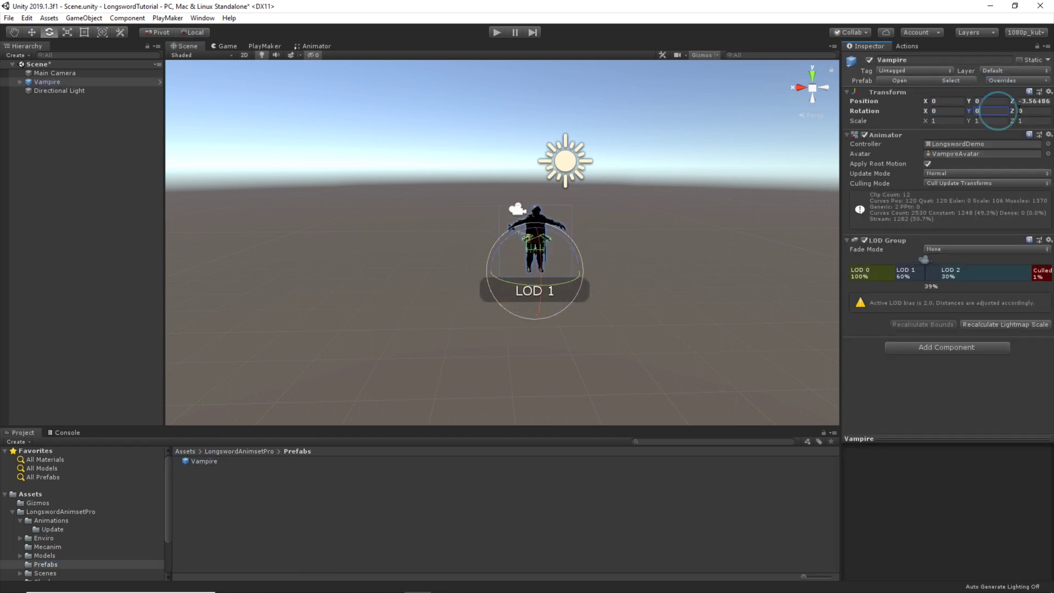
key("Tab")
type("0")
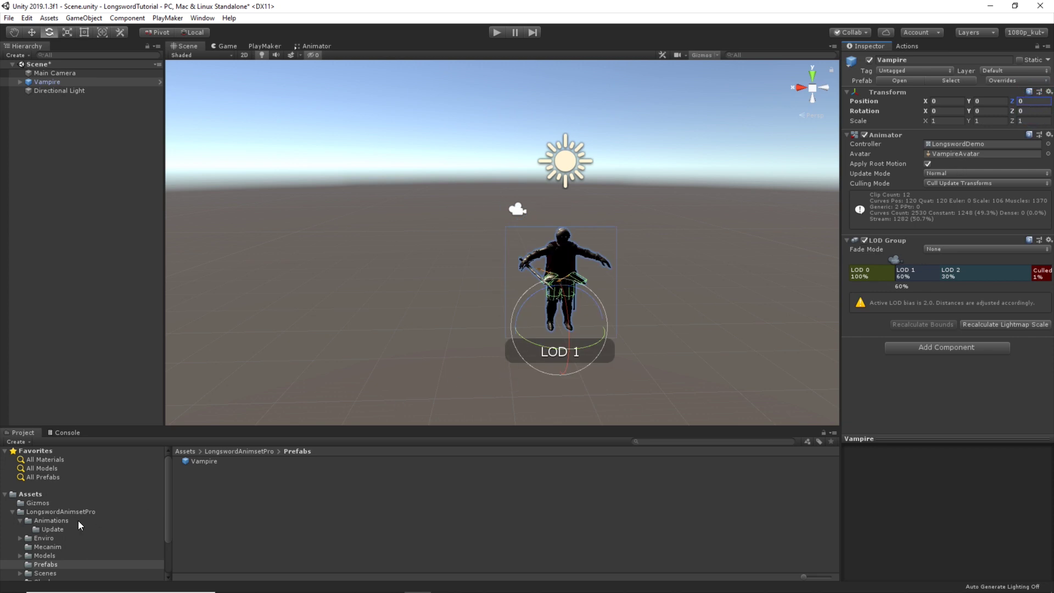
Assign New Animator Controller from the test folder to the Vampire's Animator Controller slot.
scroll(78, 527, "down", 3)
left_click(32, 566)
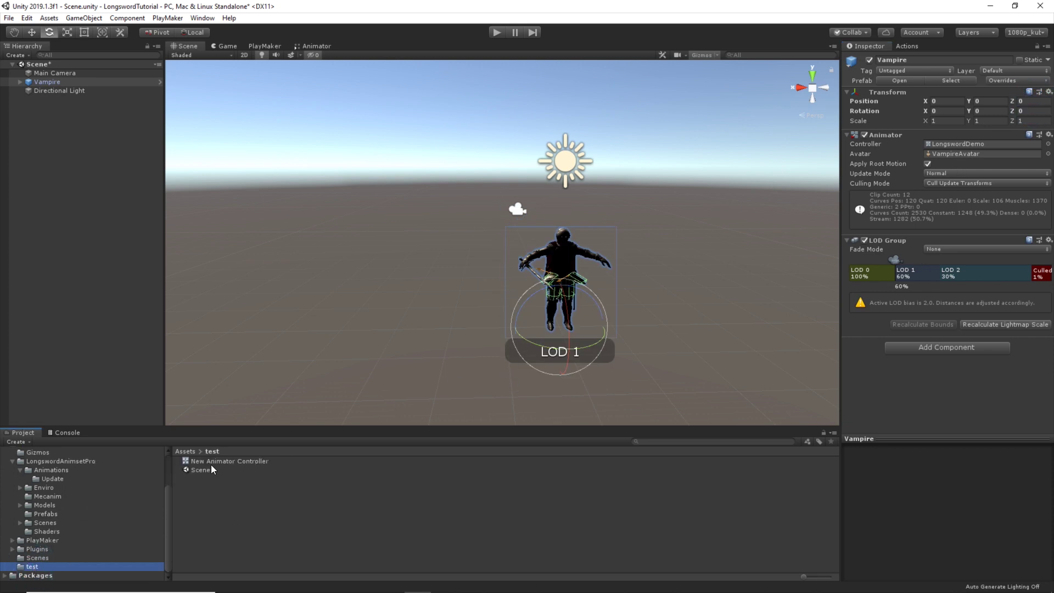
left_click_drag(219, 461, 958, 144)
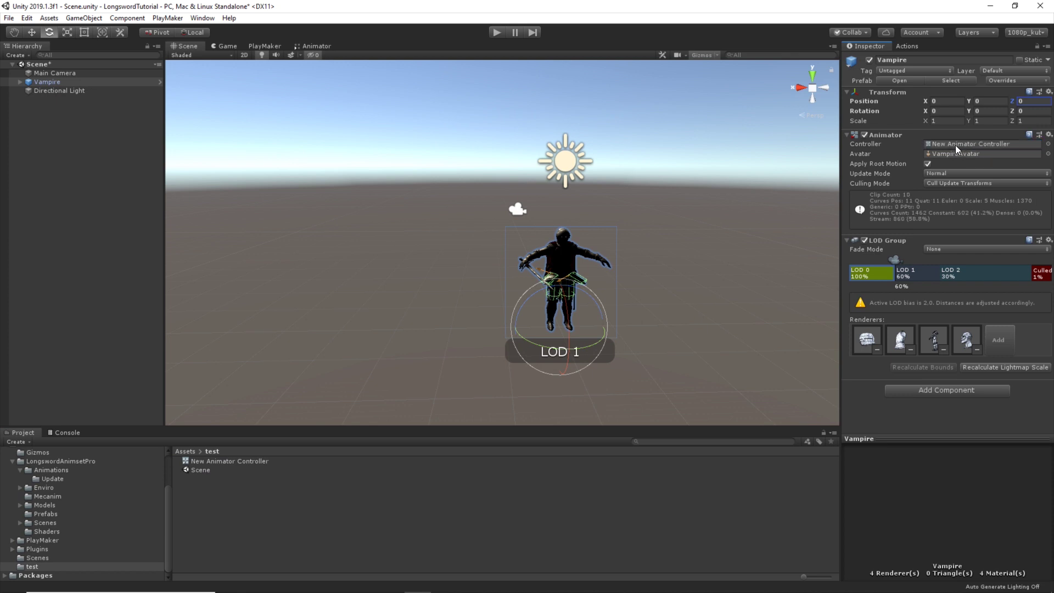
left_click(612, 289)
Move the Main Camera up and toward the Vampire with the Move tool.
left_click_drag(348, 238, 459, 212, "alt")
left_click(459, 212)
left_click_drag(428, 304, 452, 284, "alt")
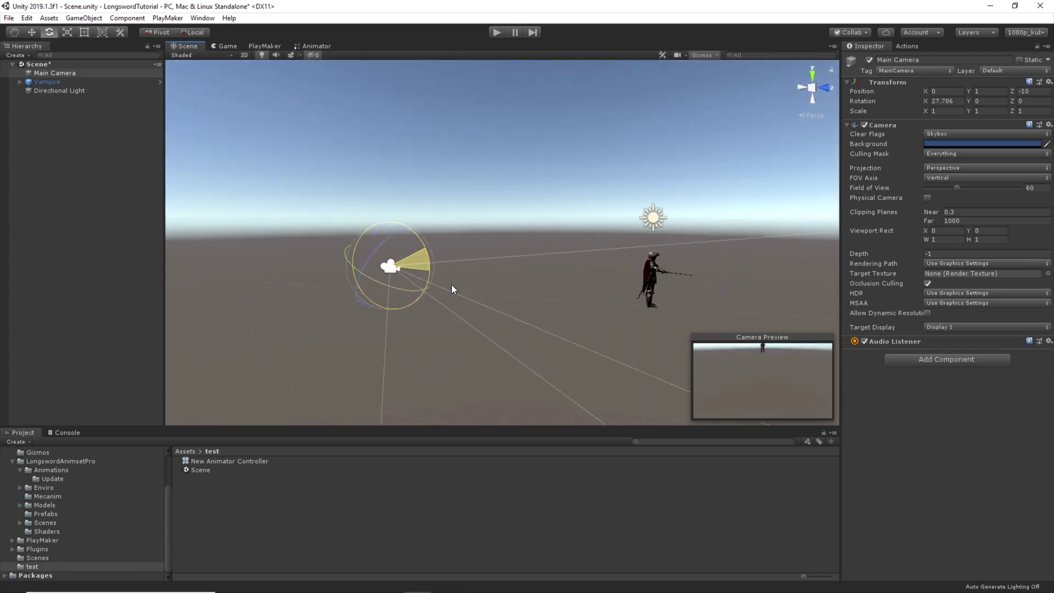
key("w")
left_click_drag(394, 260, 503, 194)
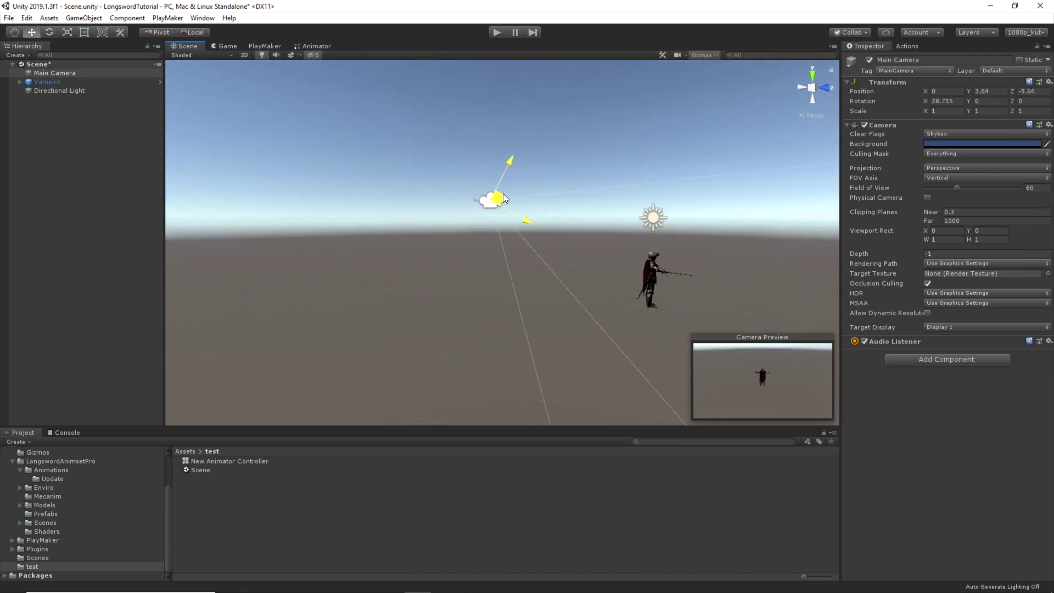
left_click(572, 160)
Create a Plane via GameObject > 3D Object and set its Position to 0, 0, 0.
left_click(83, 18)
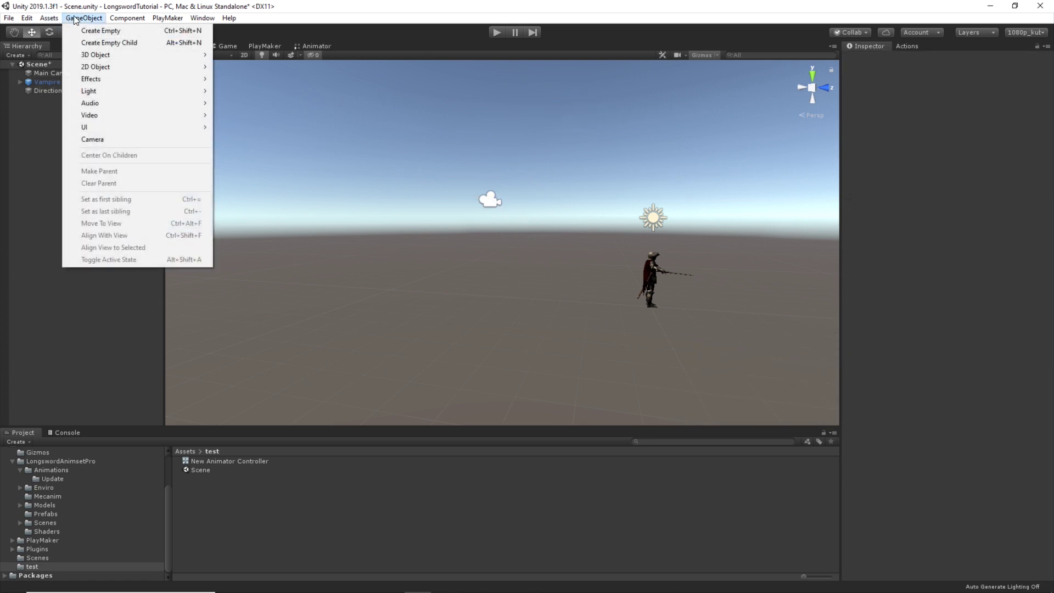
mouse_move(158, 55)
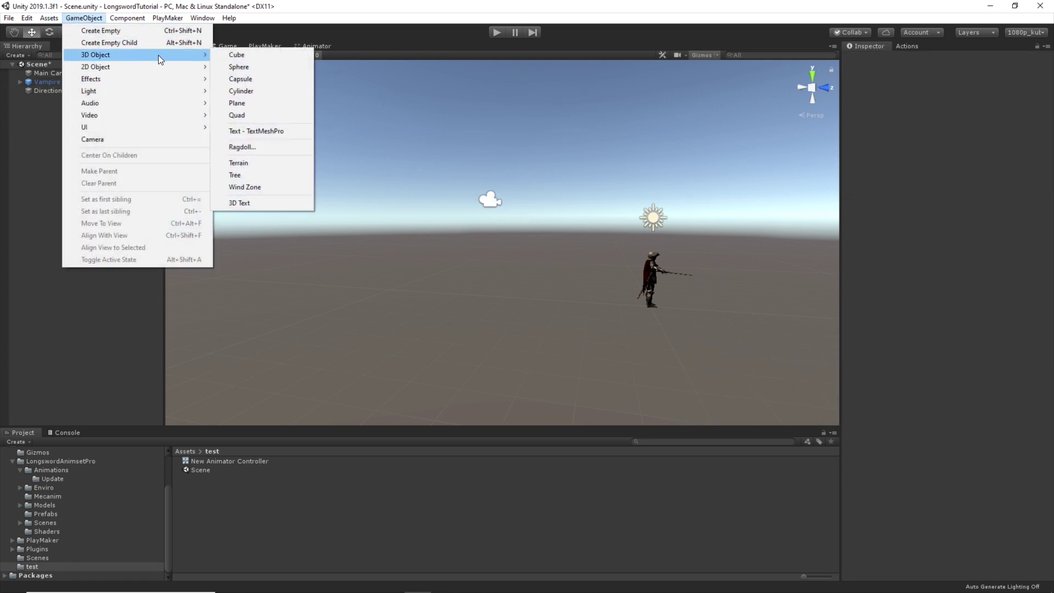
left_click(252, 104)
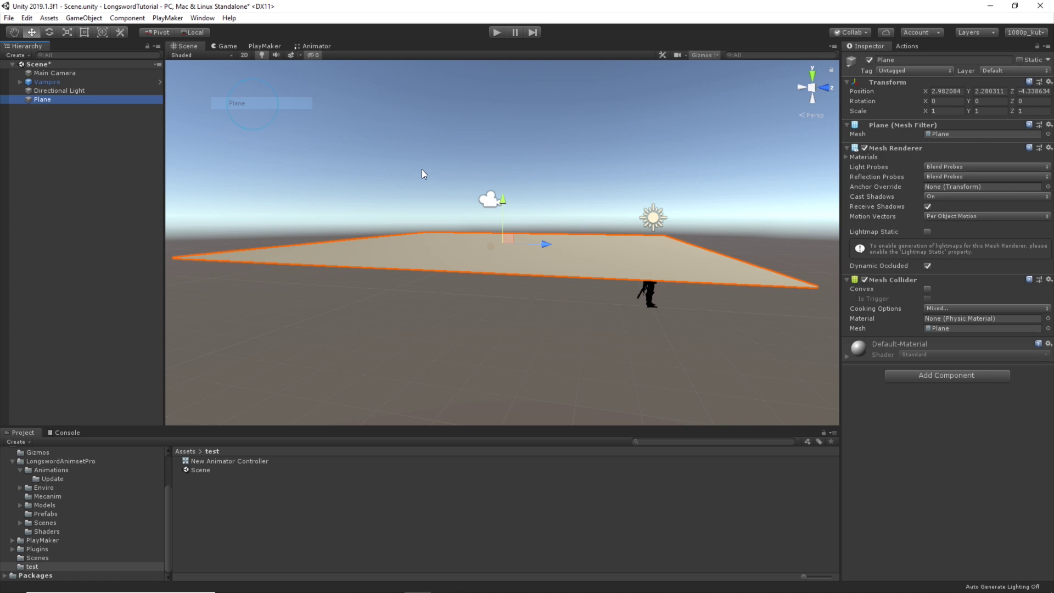
left_click(945, 90)
type("0")
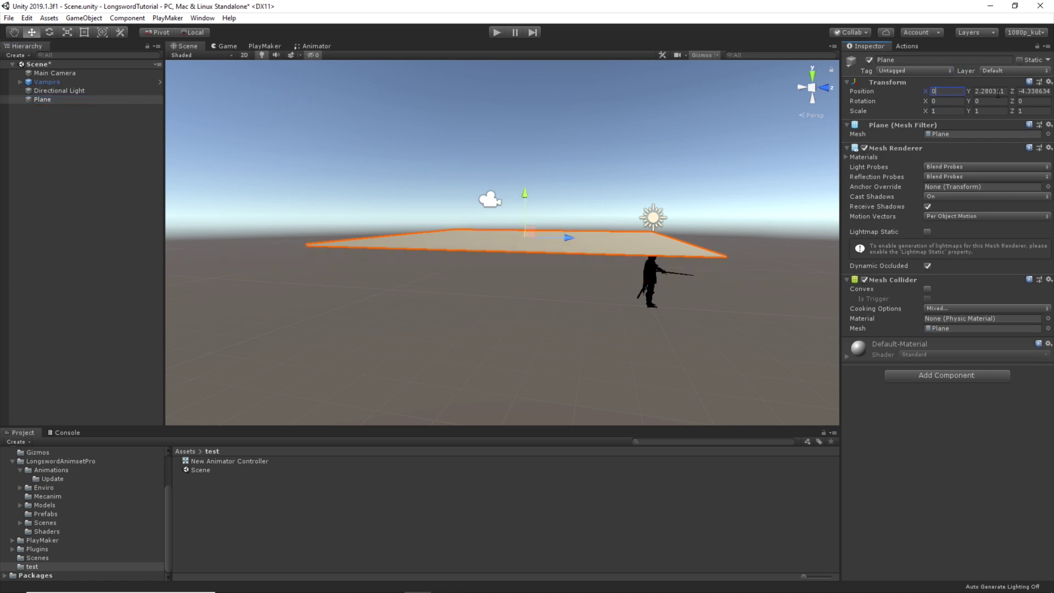
left_click(995, 91)
type("0")
key("Tab")
type("0")
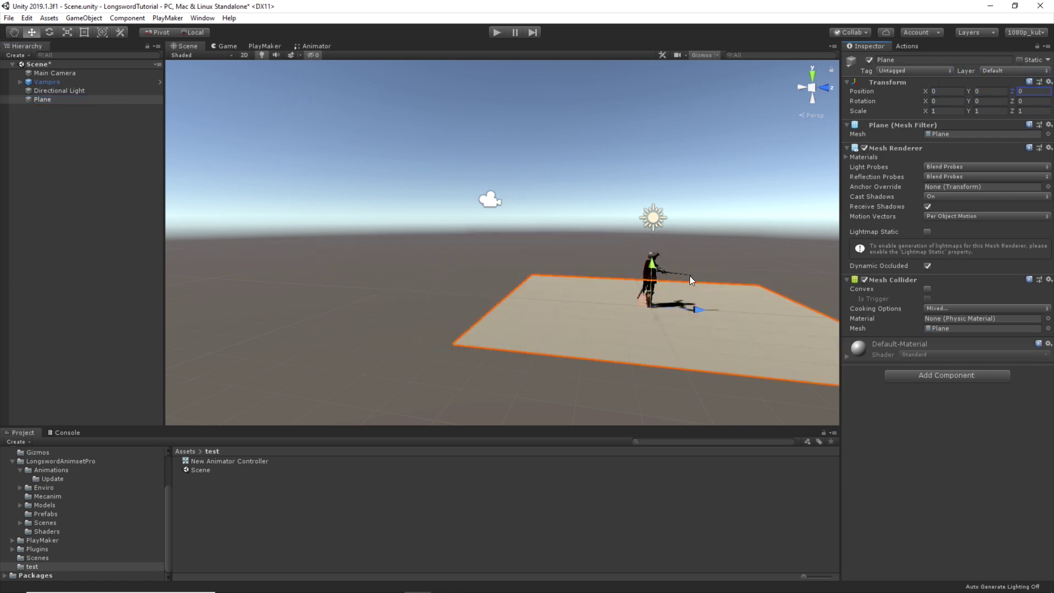
type("r")
Scale the plane uniformly to about 1.9288 on every axis.
left_click_drag(650, 306, 705, 274)
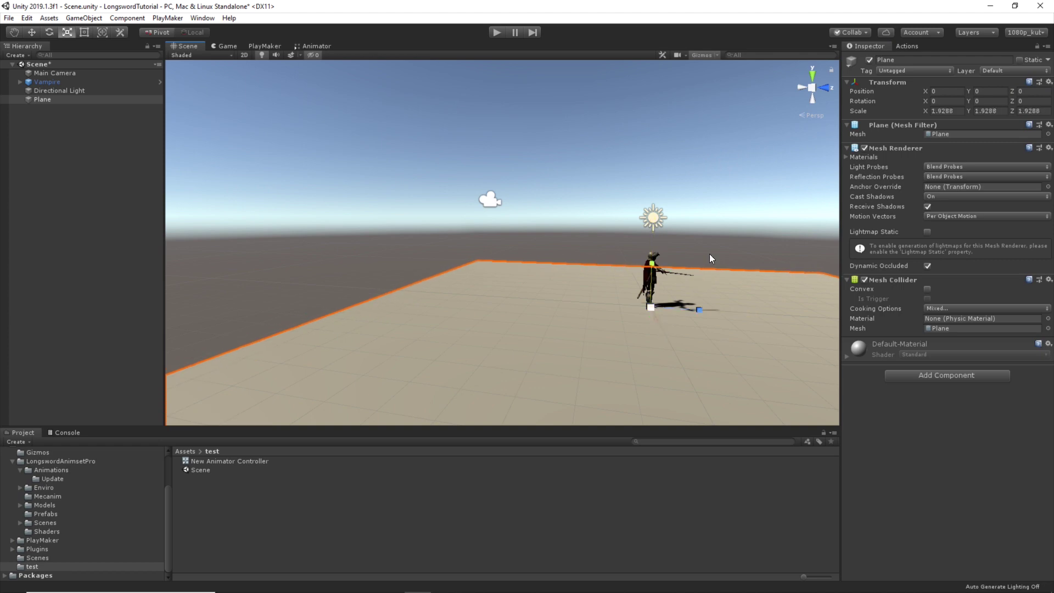
left_click(709, 258)
left_click_drag(658, 225, 639, 159, "alt")
scroll(639, 144, "up", 3)
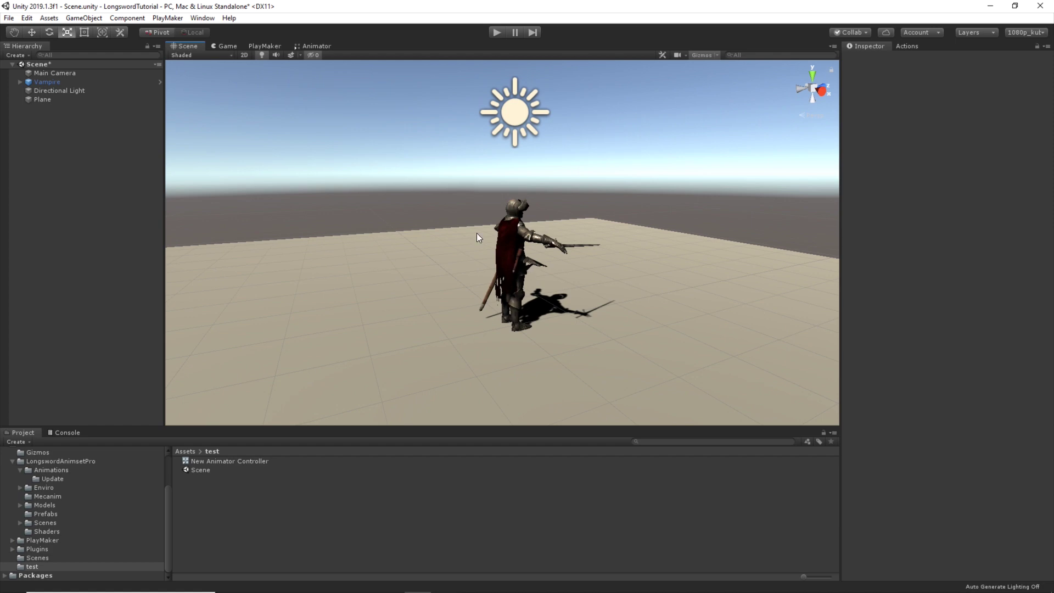
Play the scene, watch the Vampire's Animator parameters and Game view, then stop.
left_click(496, 31)
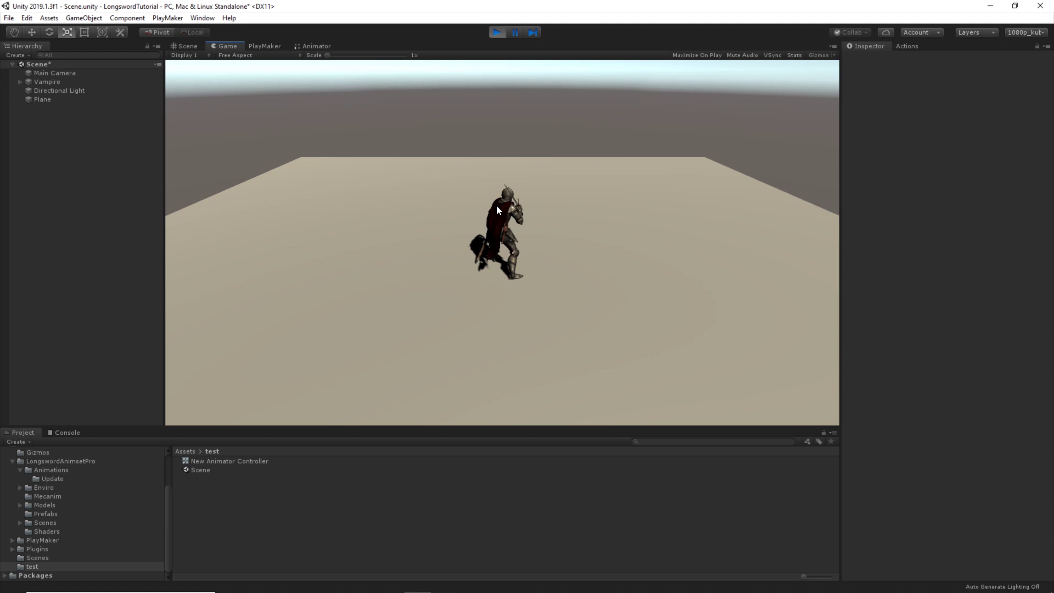
left_click(322, 46)
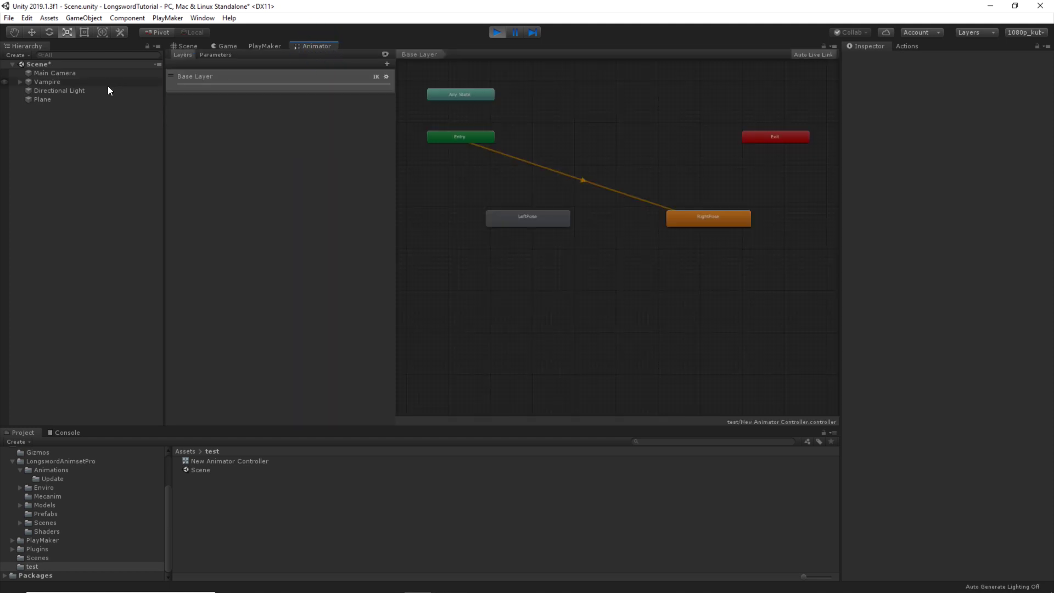
left_click(82, 82)
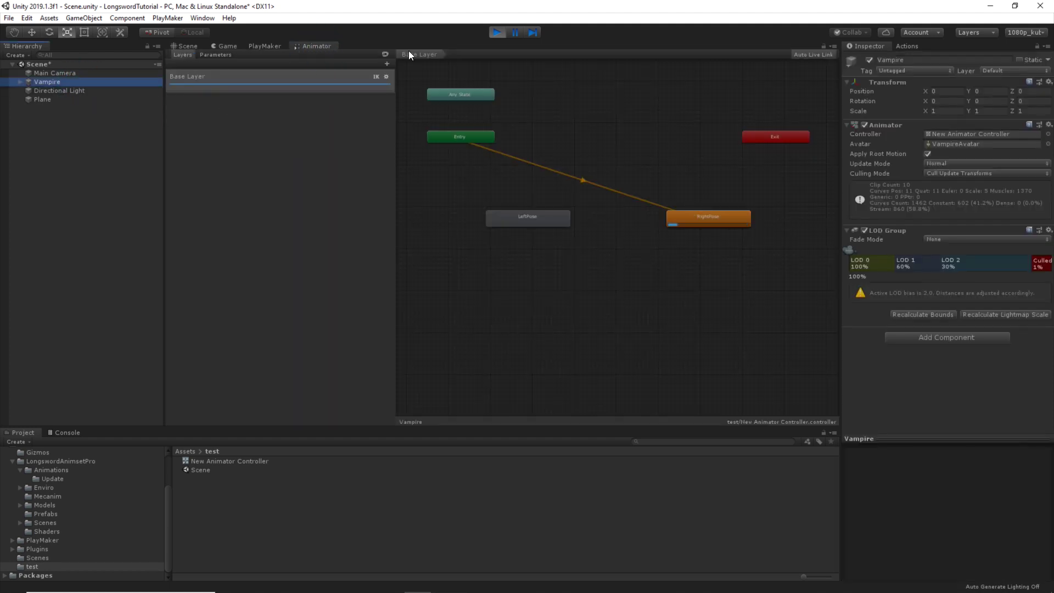
left_click(223, 55)
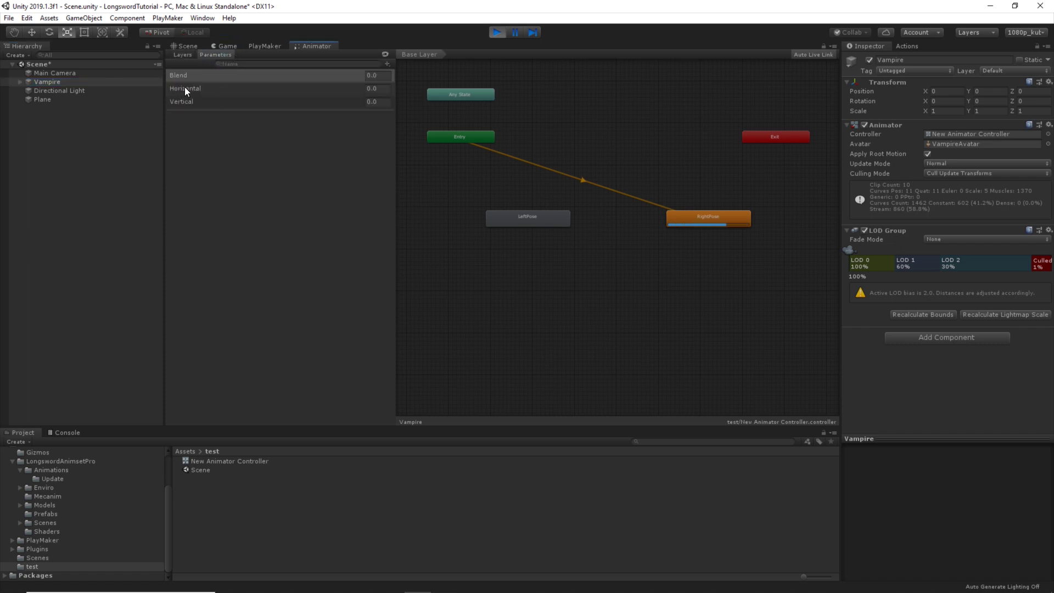
left_click(226, 46)
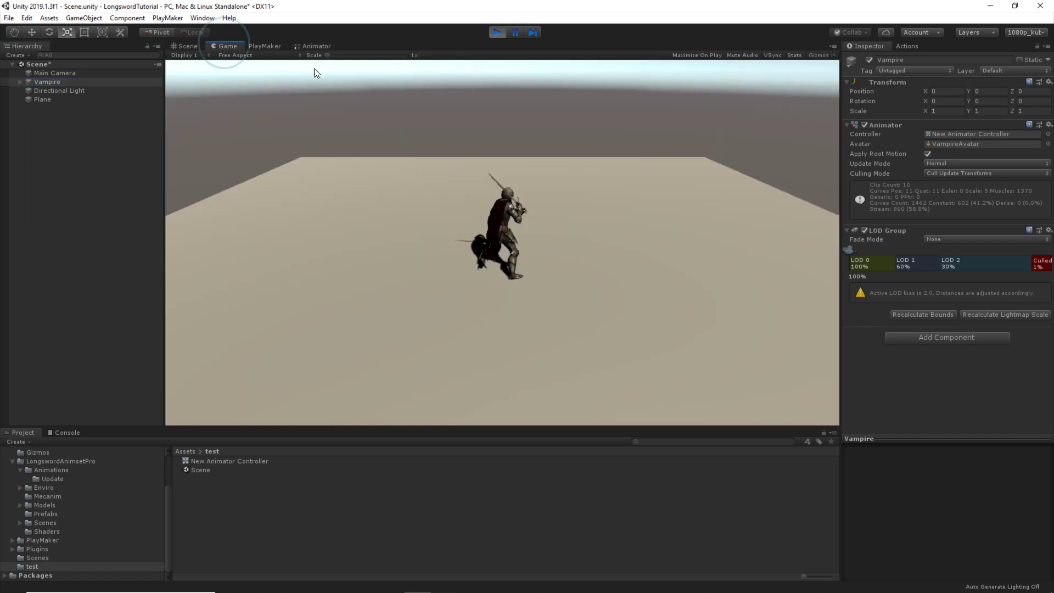
left_click(496, 32)
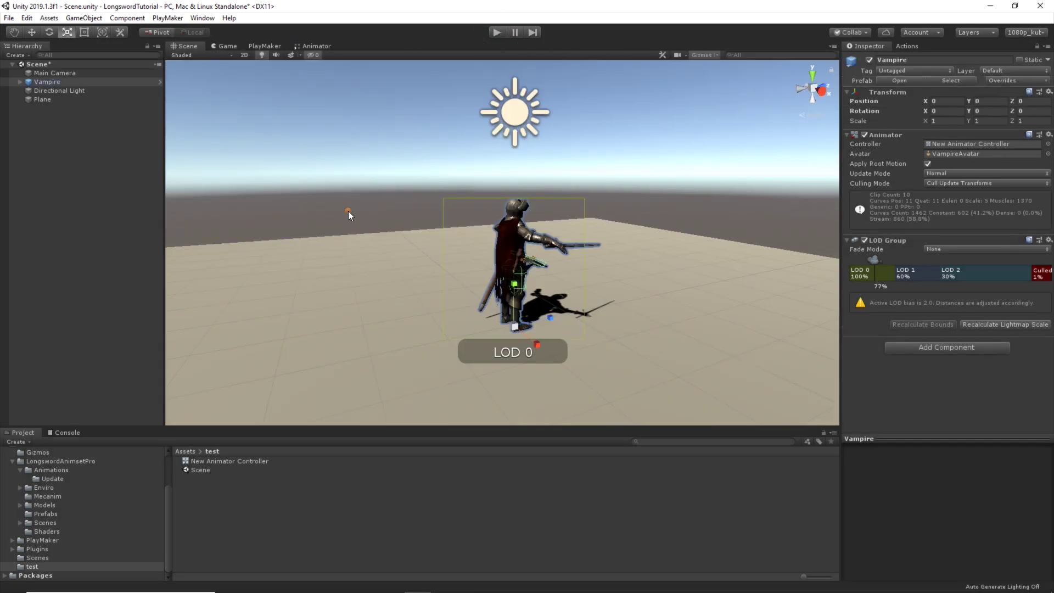
Reselect the Vampire in the Hierarchy after viewing it from behind.
left_click_drag(349, 210, 339, 170, "alt")
left_click(339, 170)
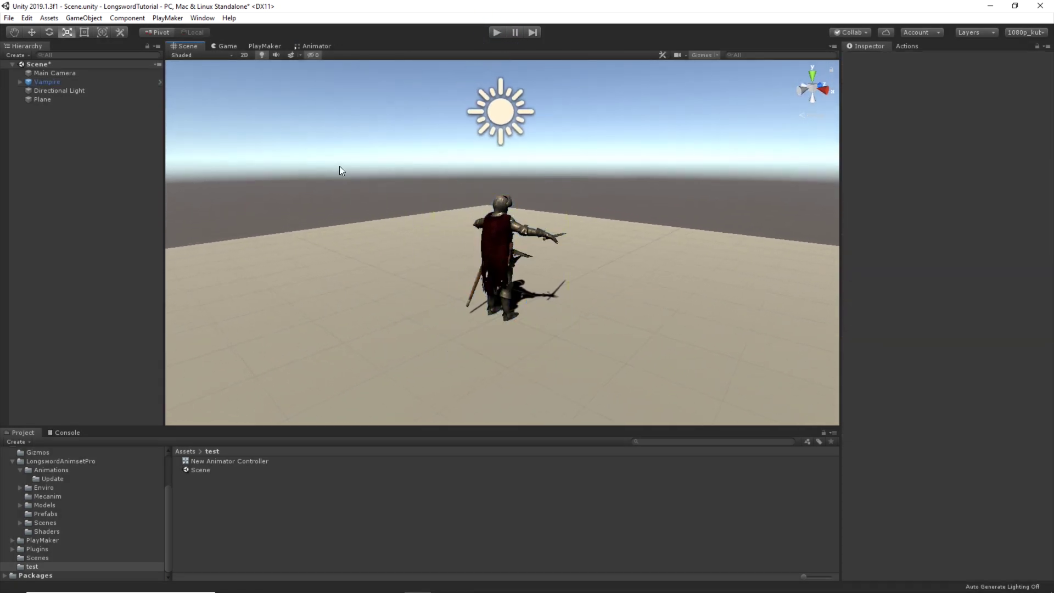
left_click(55, 81)
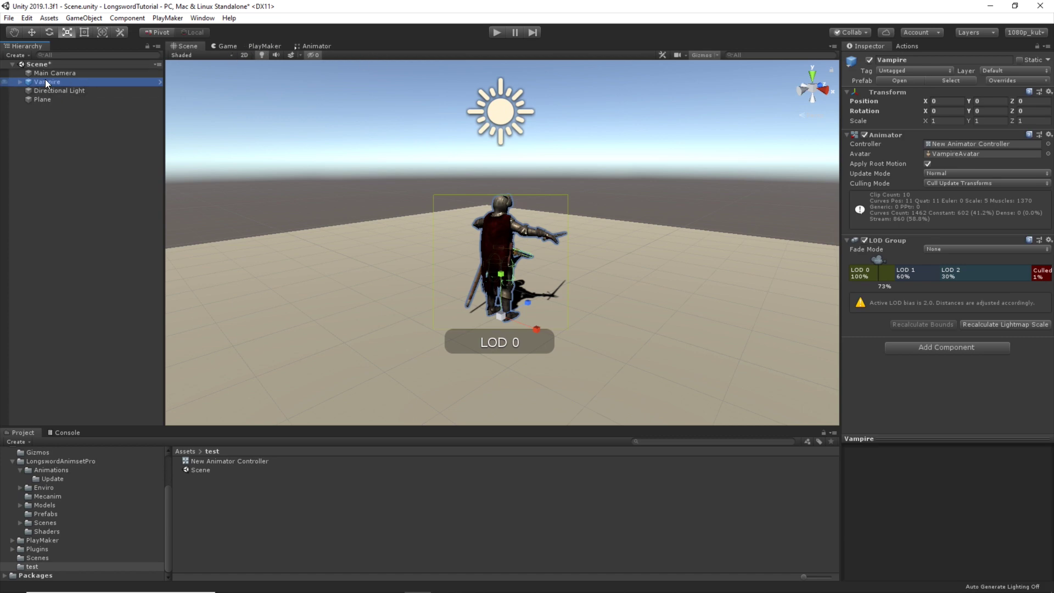
Add a PlayMaker FSM to the Vampire and move State 1 to the canvas centre.
left_click(269, 46)
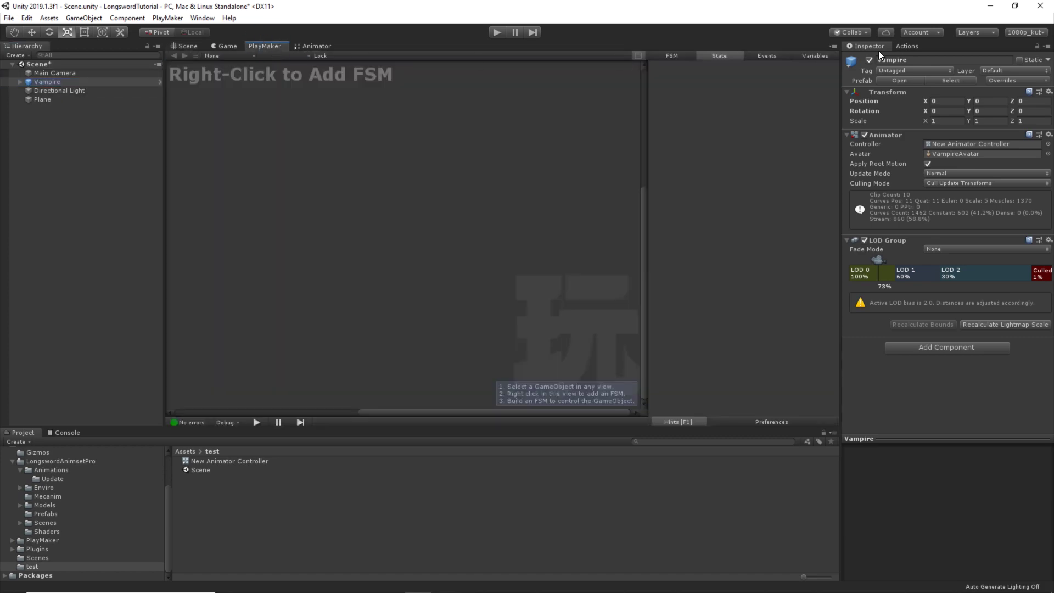
left_click(915, 46)
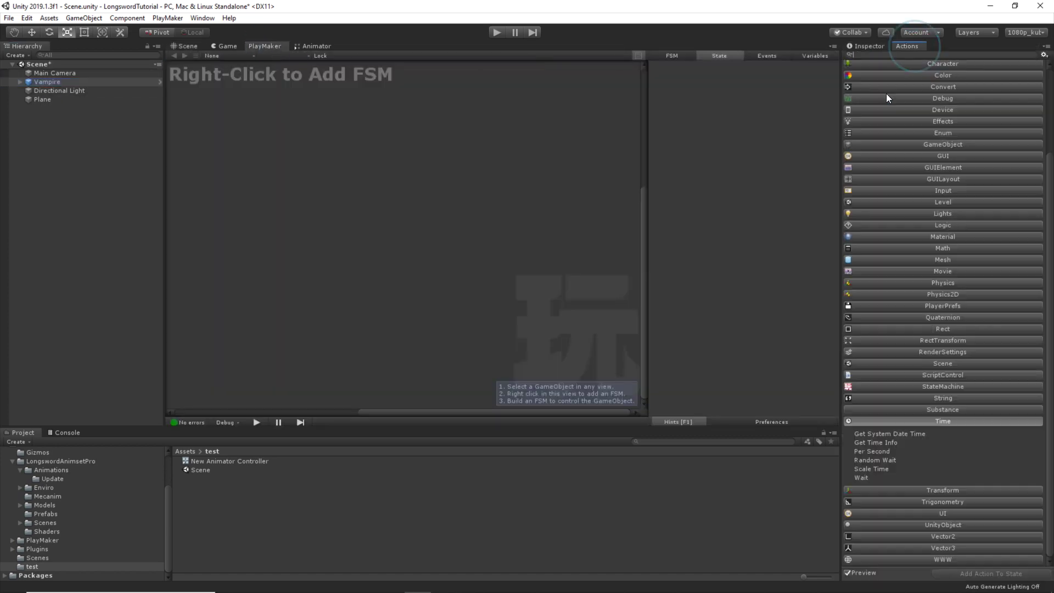
right_click(316, 173)
left_click(354, 182)
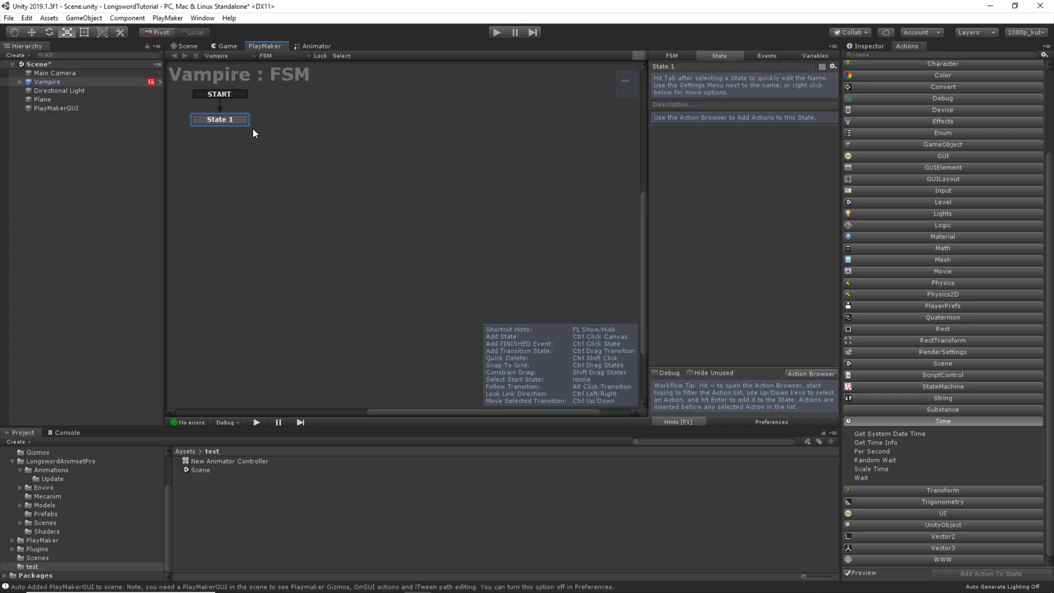
left_click_drag(248, 124, 400, 208)
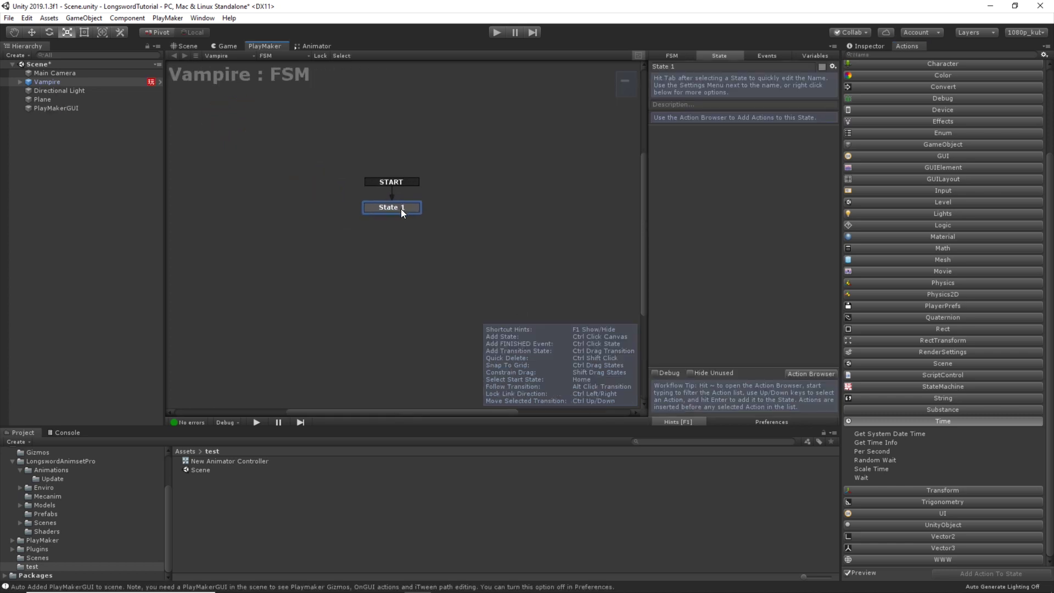
Rename the first state to Walking in the State panel.
left_click(678, 66)
type("Walking")
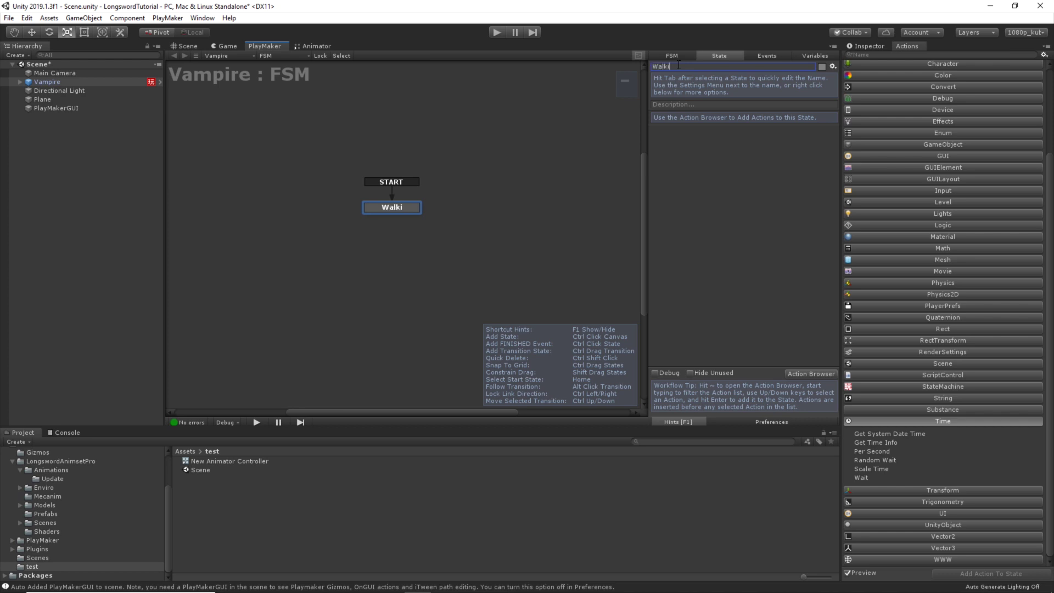
left_click(391, 198)
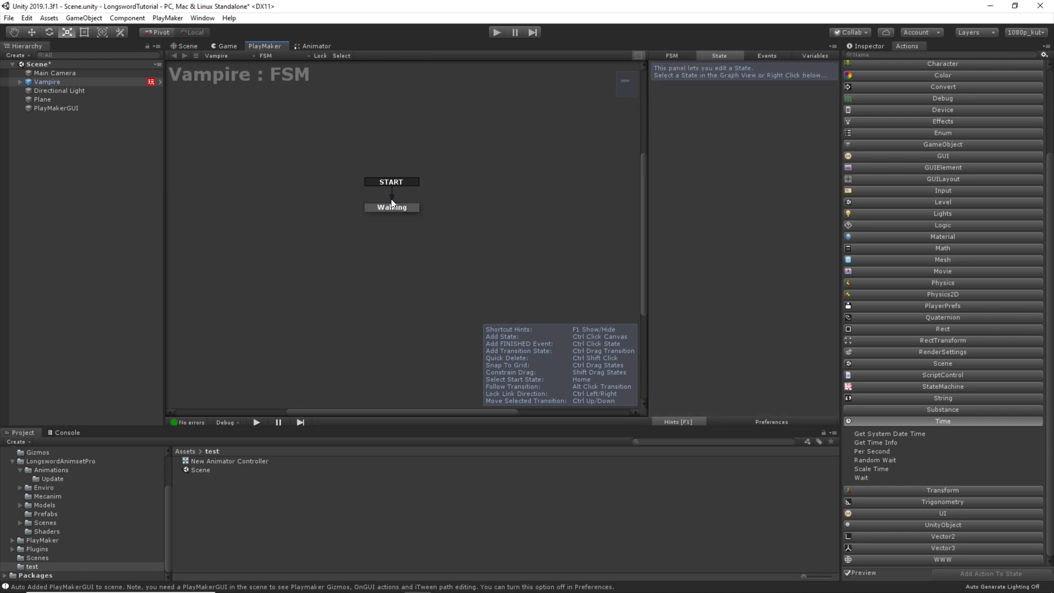
left_click(393, 205)
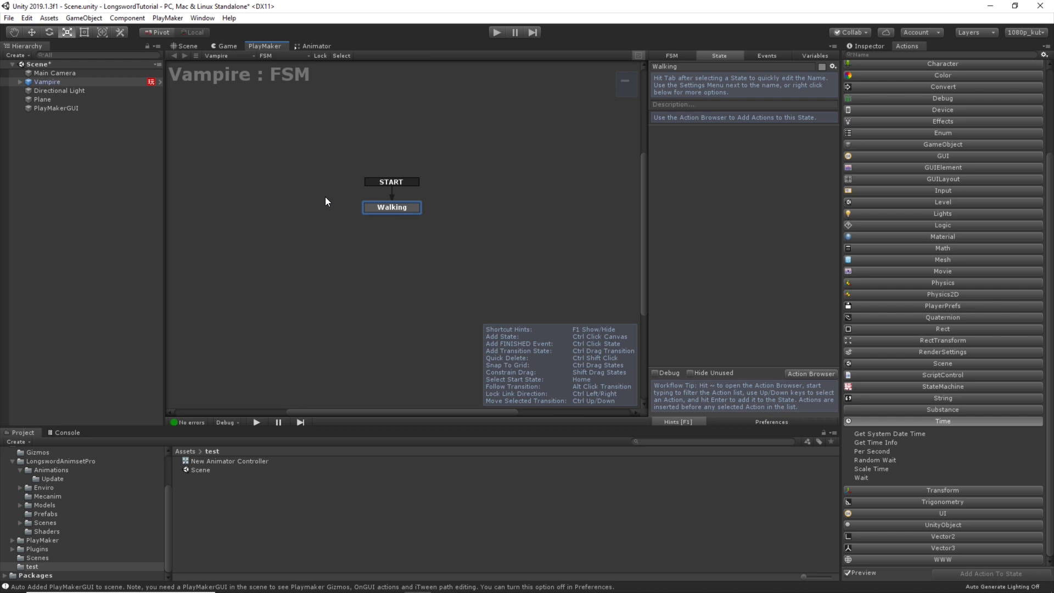
left_click(315, 46)
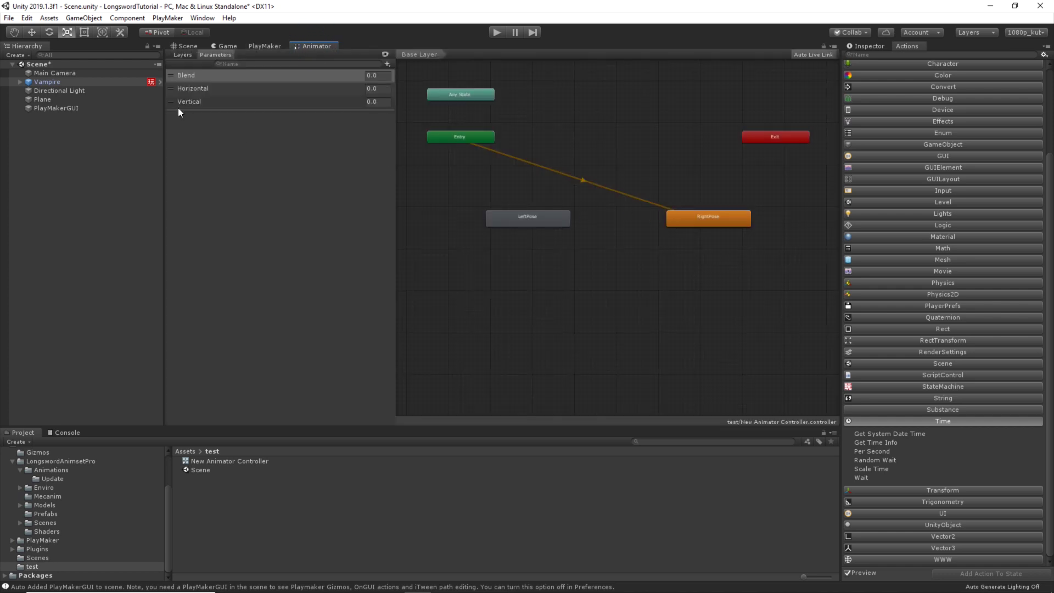
Add a Get Axis action to Walking reading Horizontal into a new Horizontal variable.
left_click(249, 46)
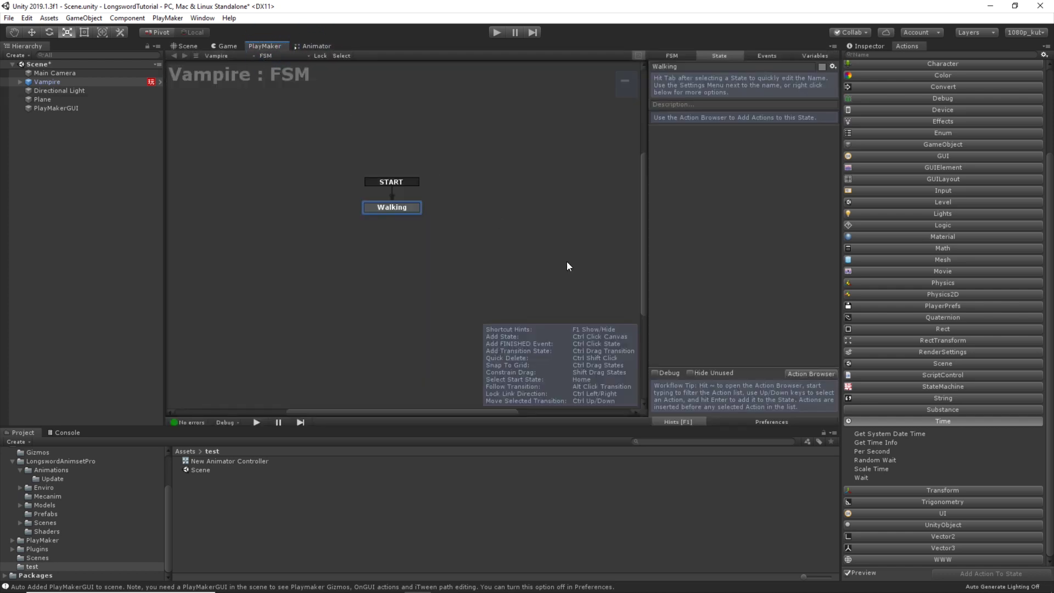
left_click(406, 208)
scroll(950, 196, "up", 2)
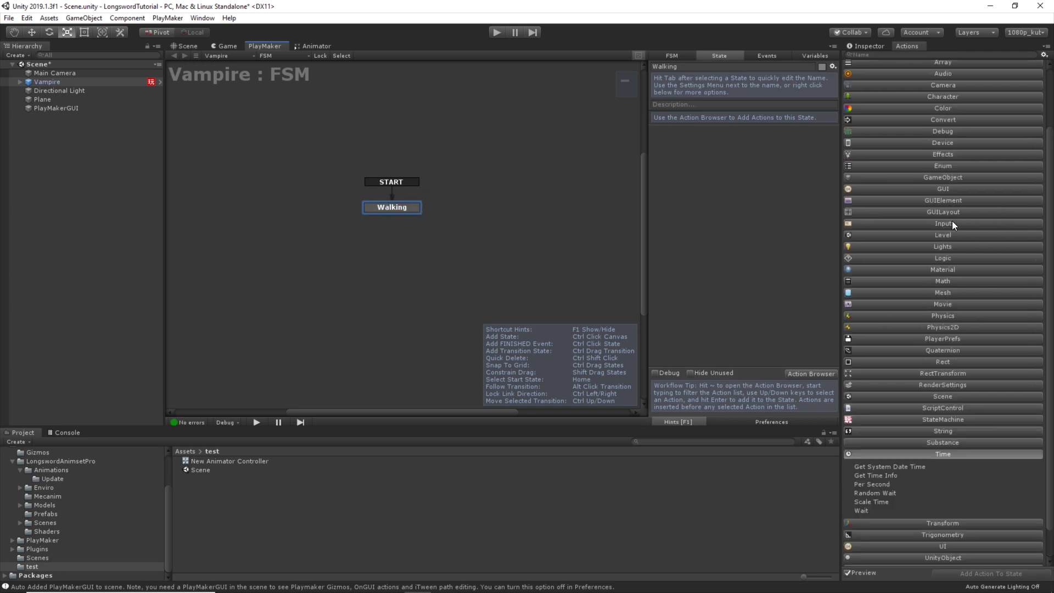
left_click(947, 222)
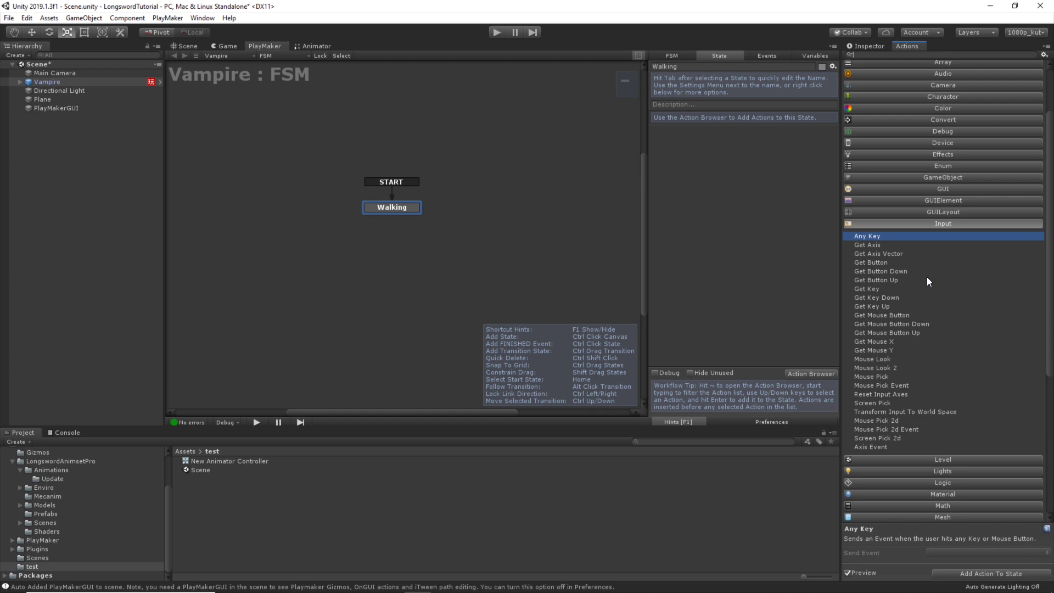
scroll(912, 253, "down", 4)
left_click_drag(860, 179, 686, 206)
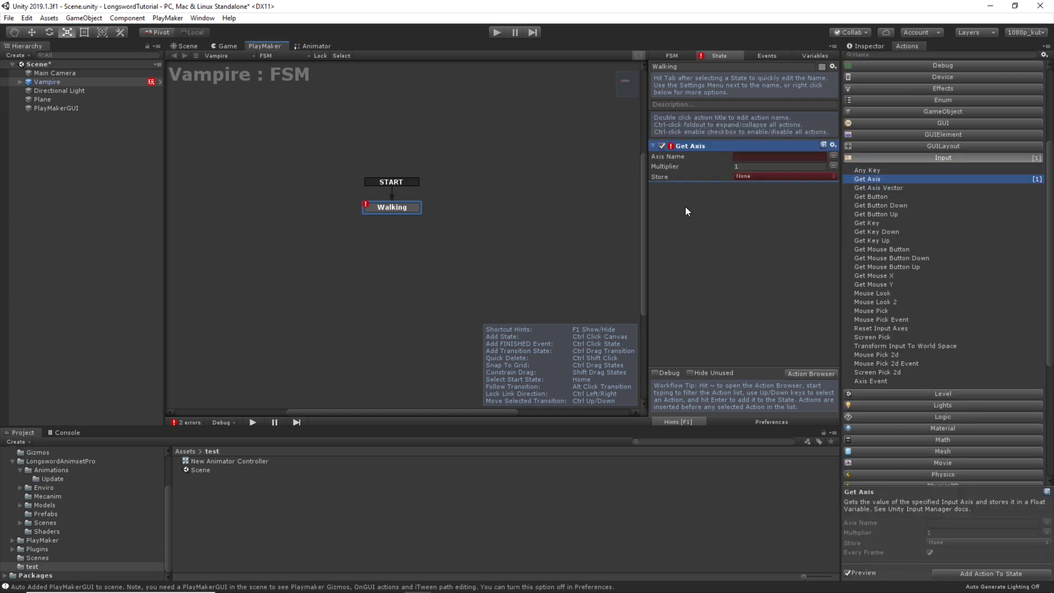
left_click(755, 156)
type("Hor")
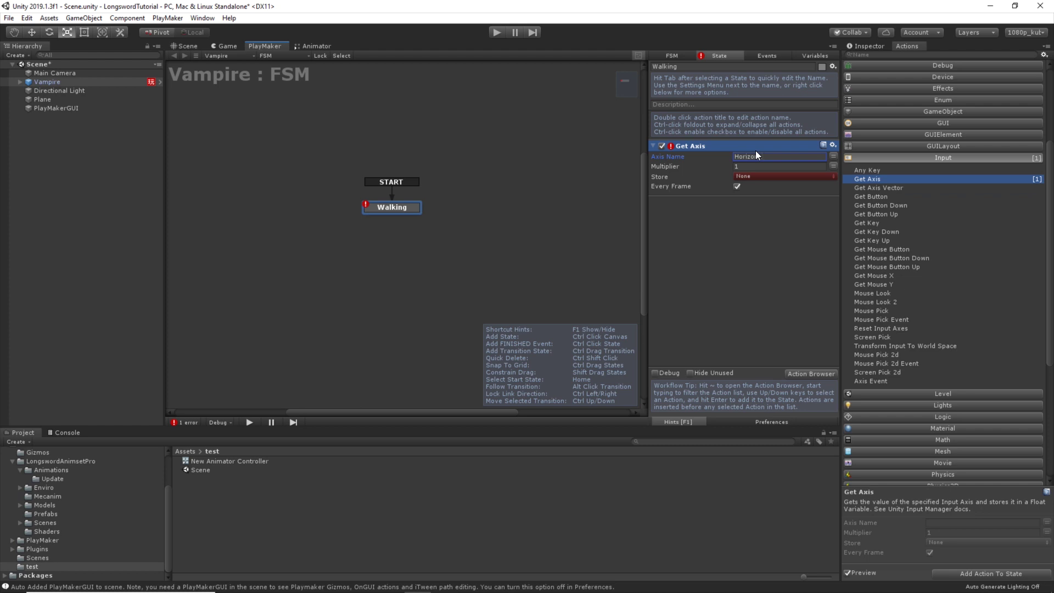
type("izontal")
left_click(754, 176)
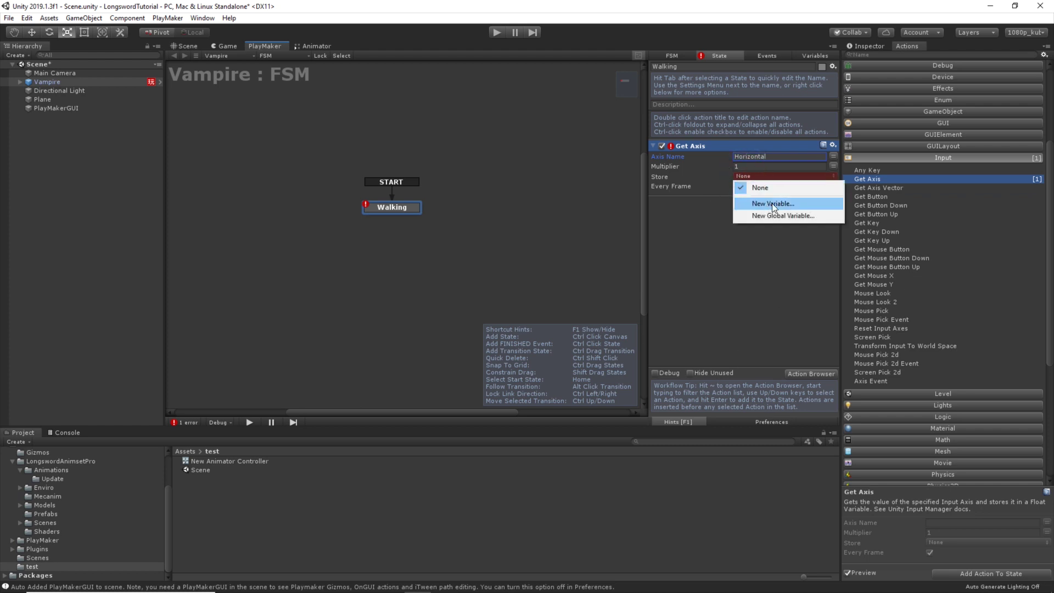
left_click(768, 203)
type("H")
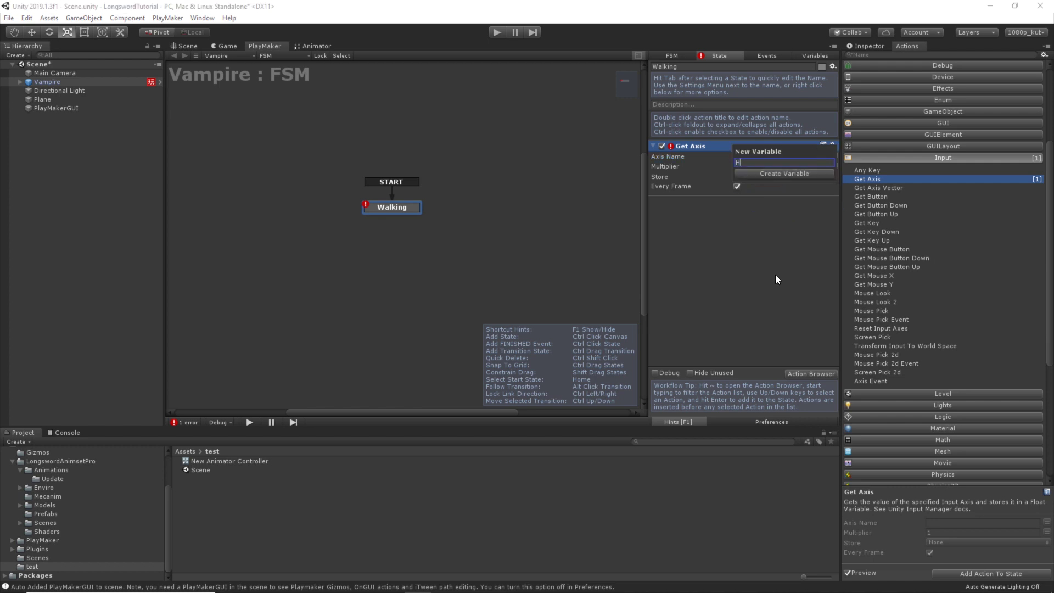
type("orizontal")
key("Return")
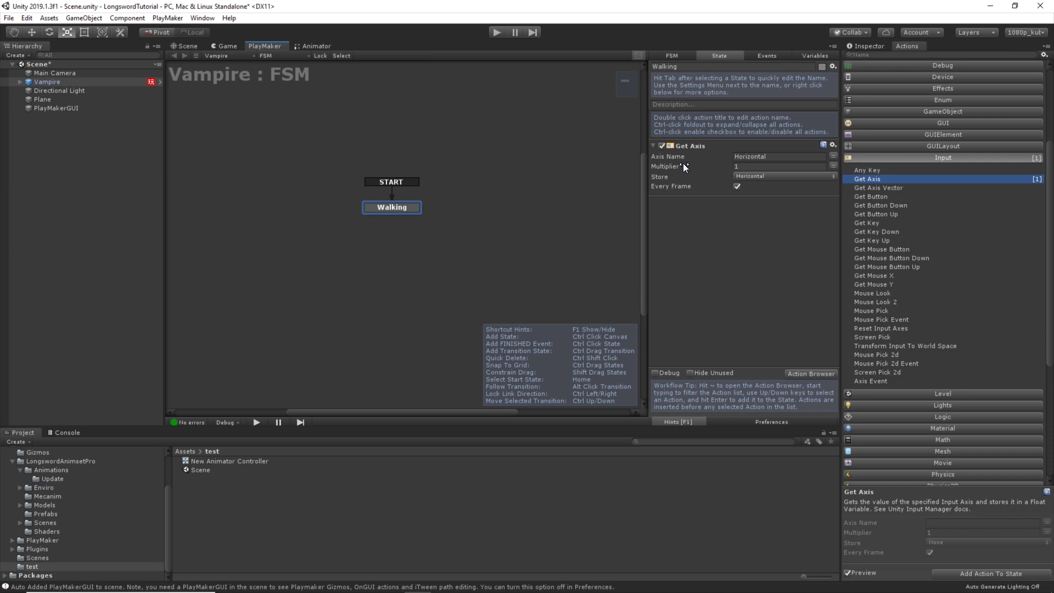
Duplicate the Get Axis action, setting its axis to Vertical stored in a new Vertical variable.
left_click(703, 147)
key("ctrl+c")
key("ctrl+v")
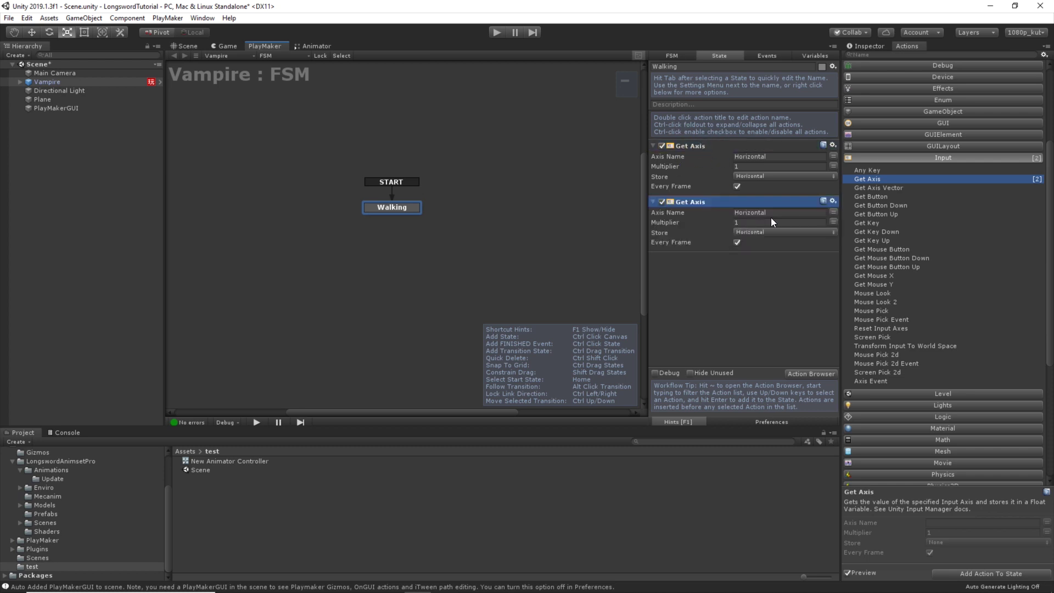
left_click(774, 213)
type("Vertical")
left_click(757, 232)
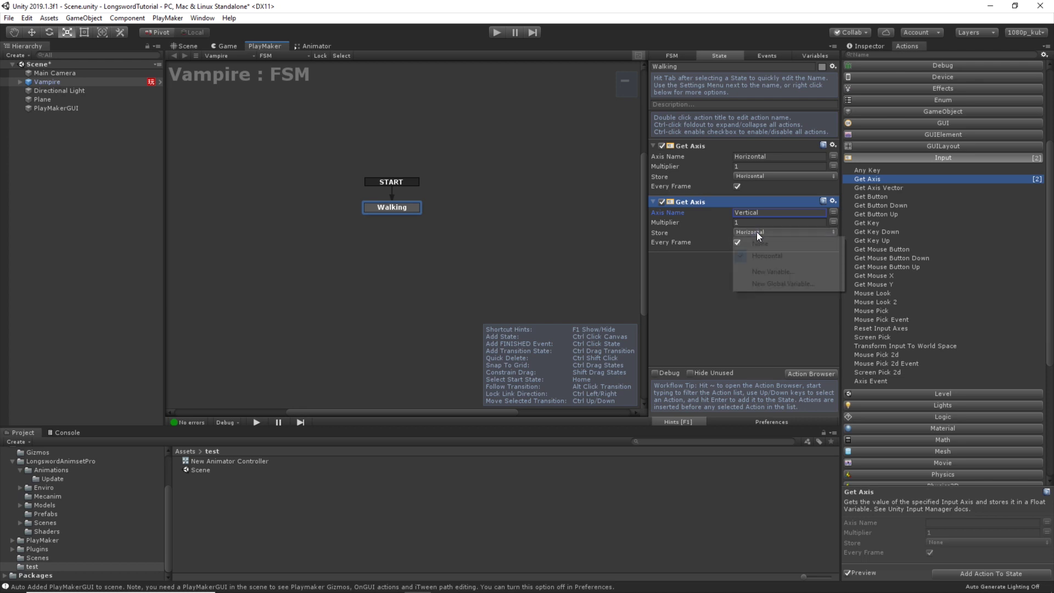
left_click(765, 271)
type("Vertical")
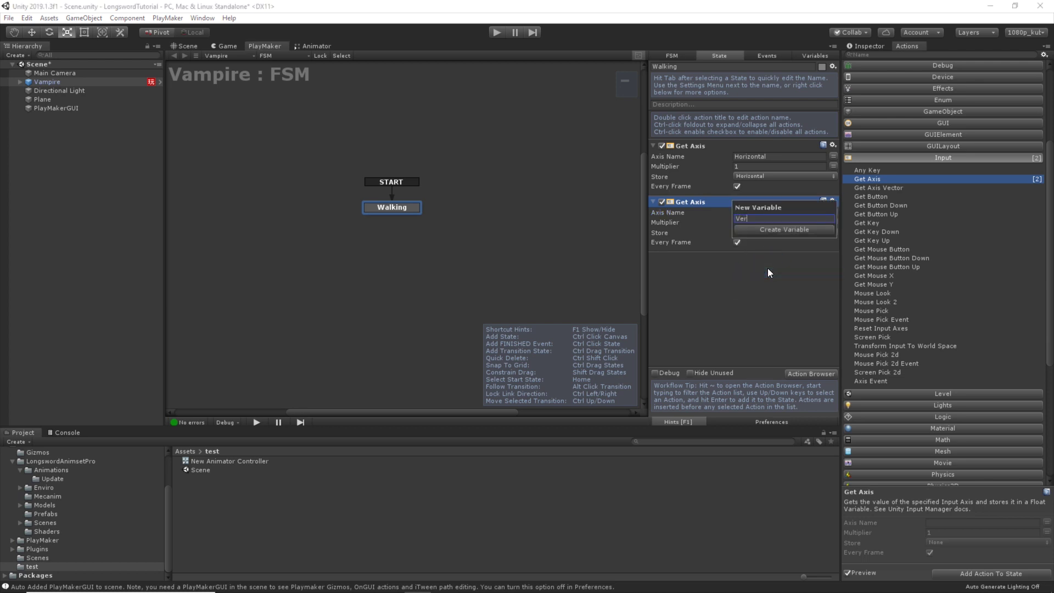
key("Return")
left_click(772, 294)
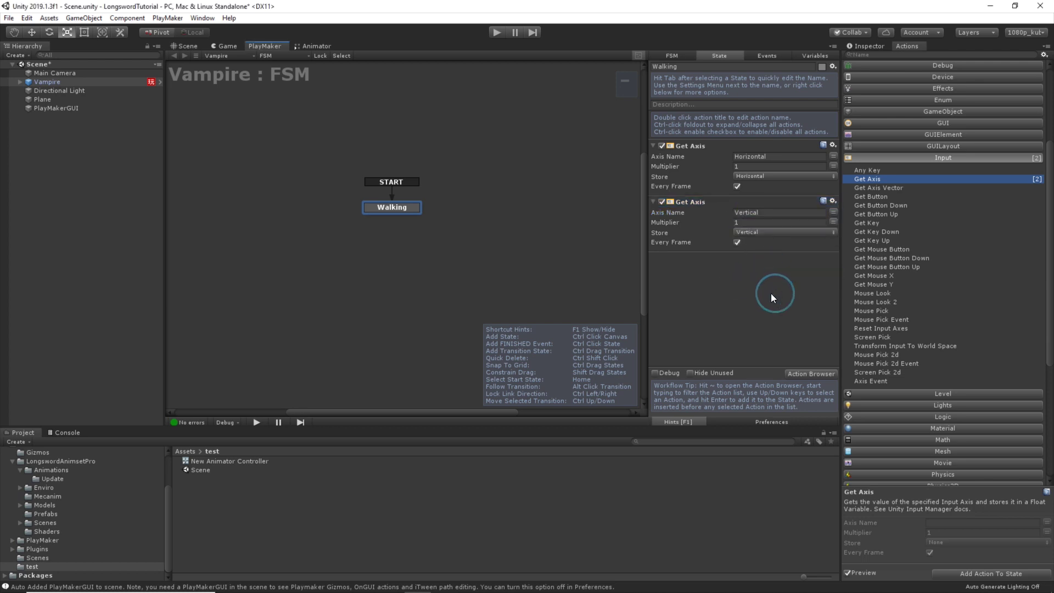
left_click(773, 157)
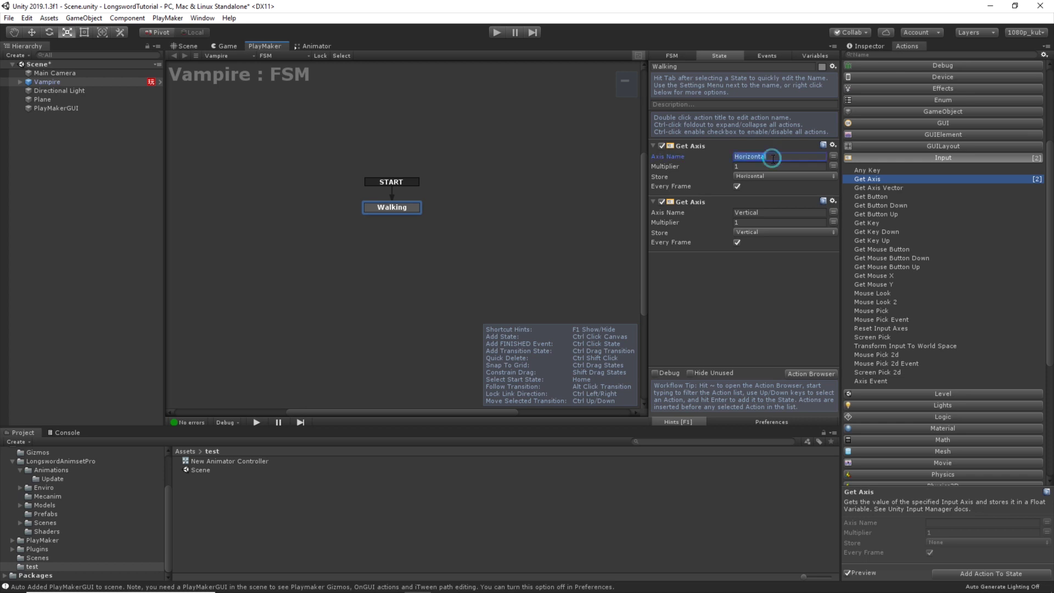
left_click(532, 250)
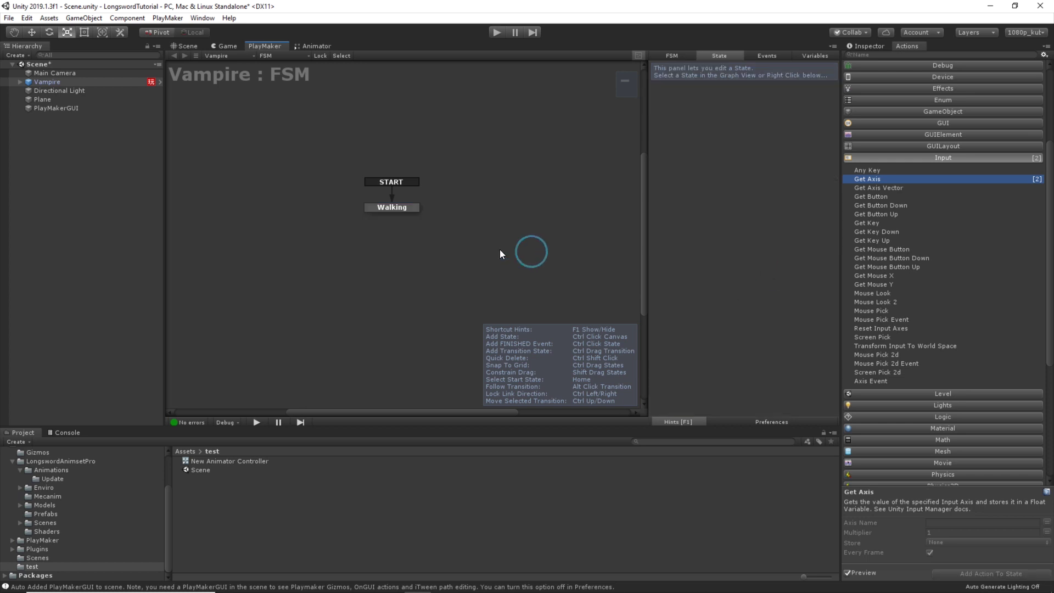
left_click(393, 208)
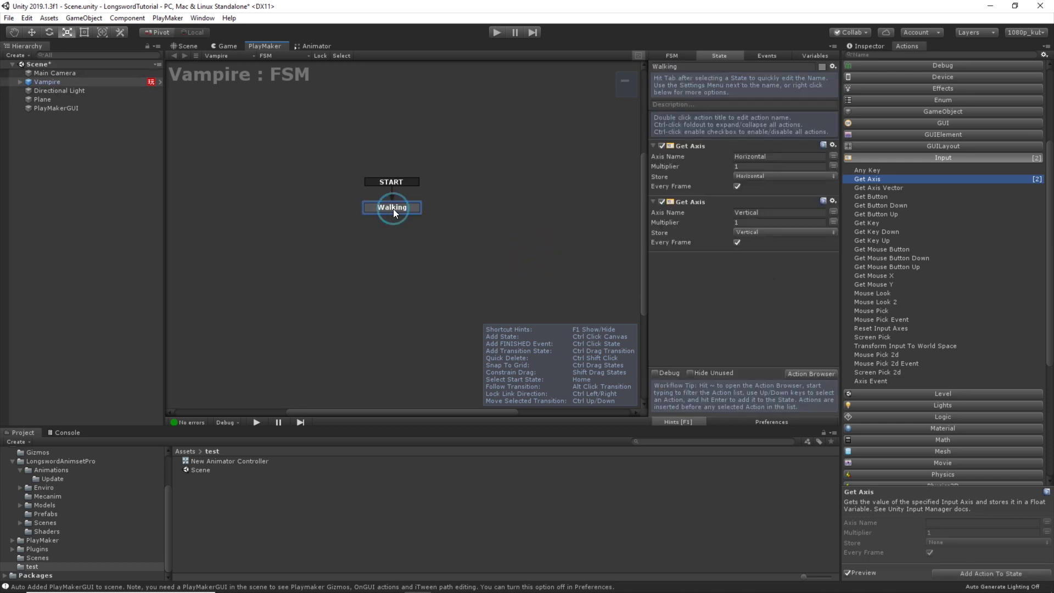
left_click(24, 19)
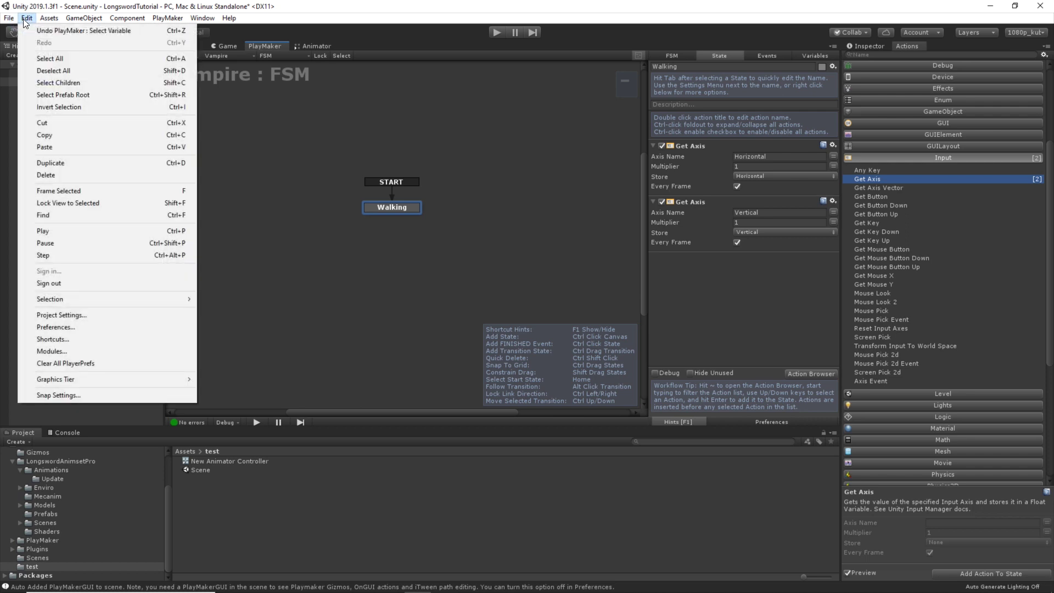
left_click(65, 315)
left_click(118, 237)
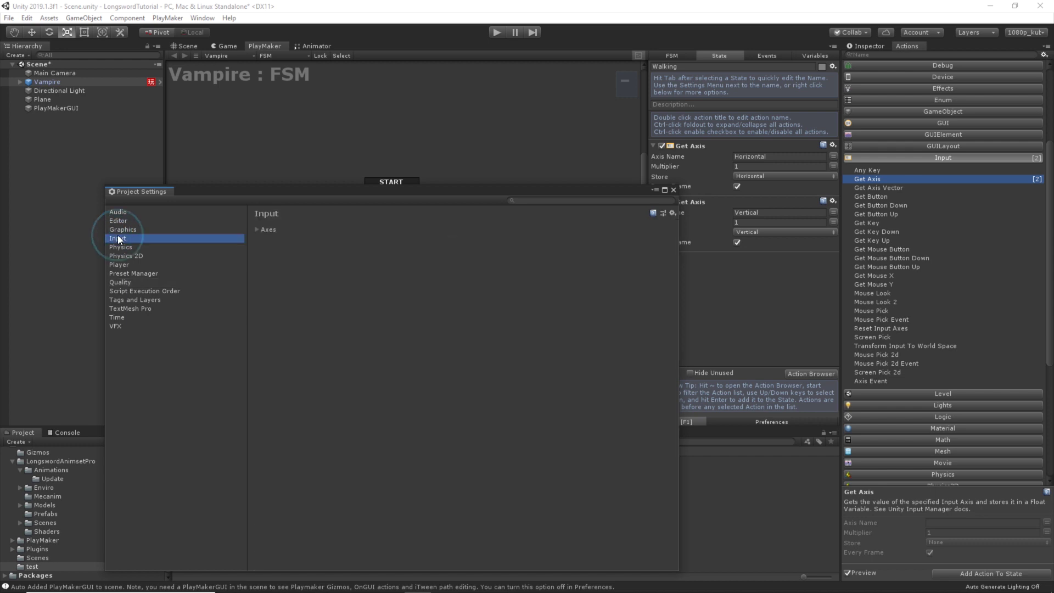
left_click(255, 230)
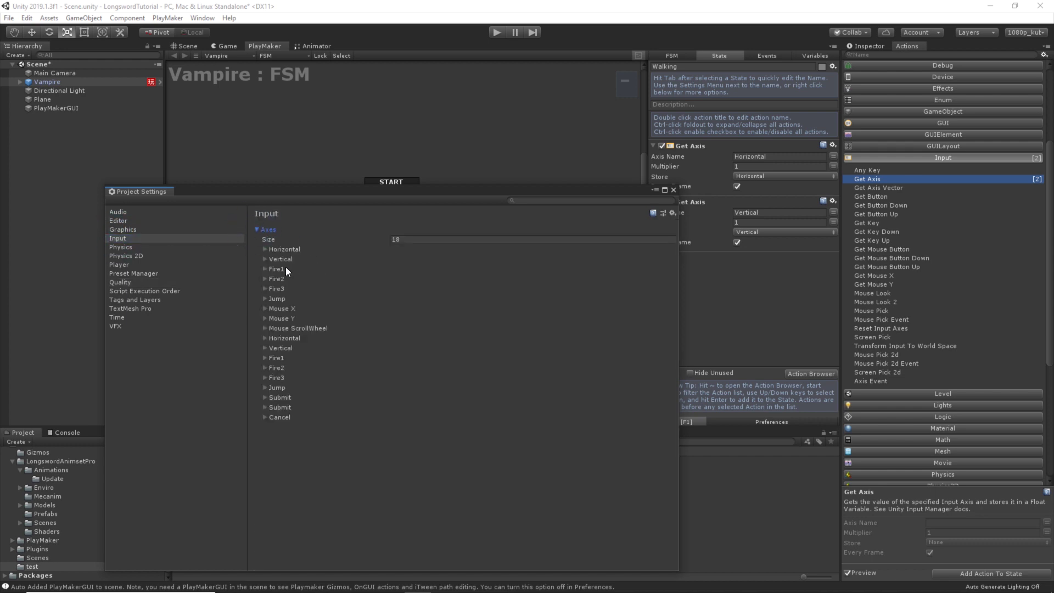
left_click(265, 250)
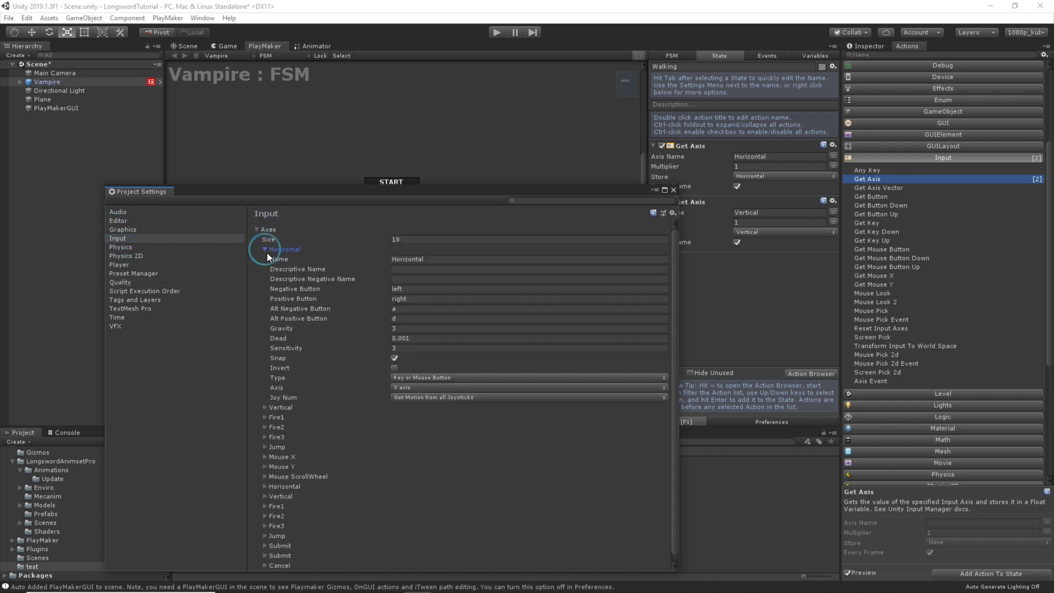
left_click(264, 408)
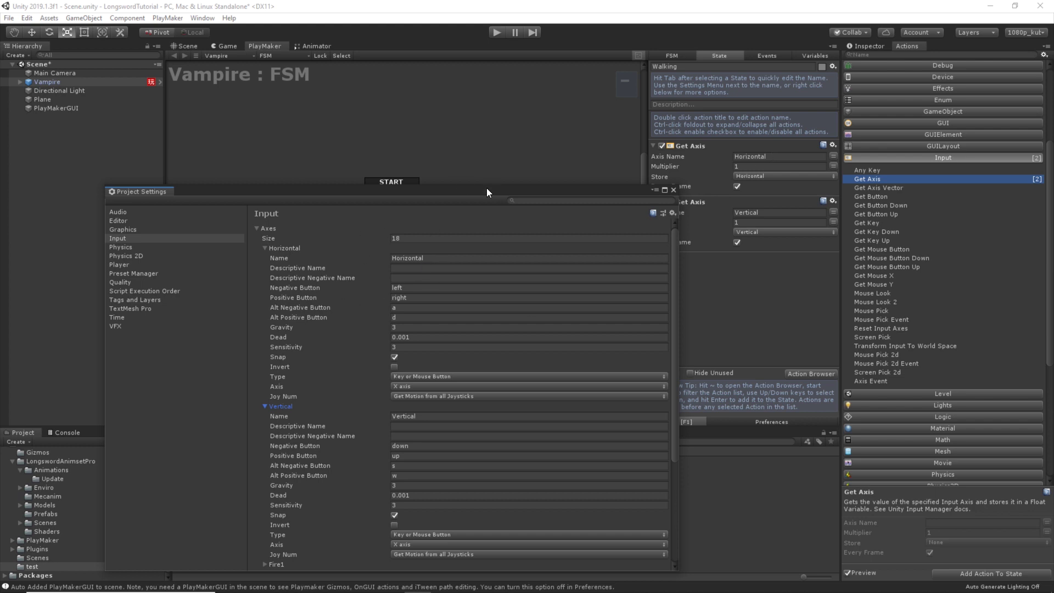
left_click_drag(486, 192, 474, 149)
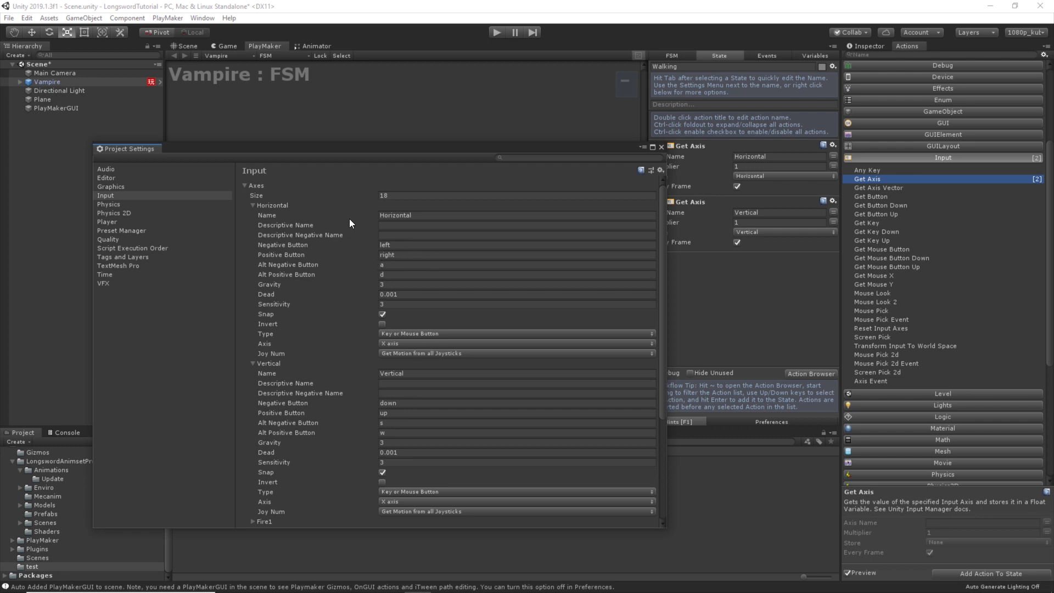
left_click(661, 147)
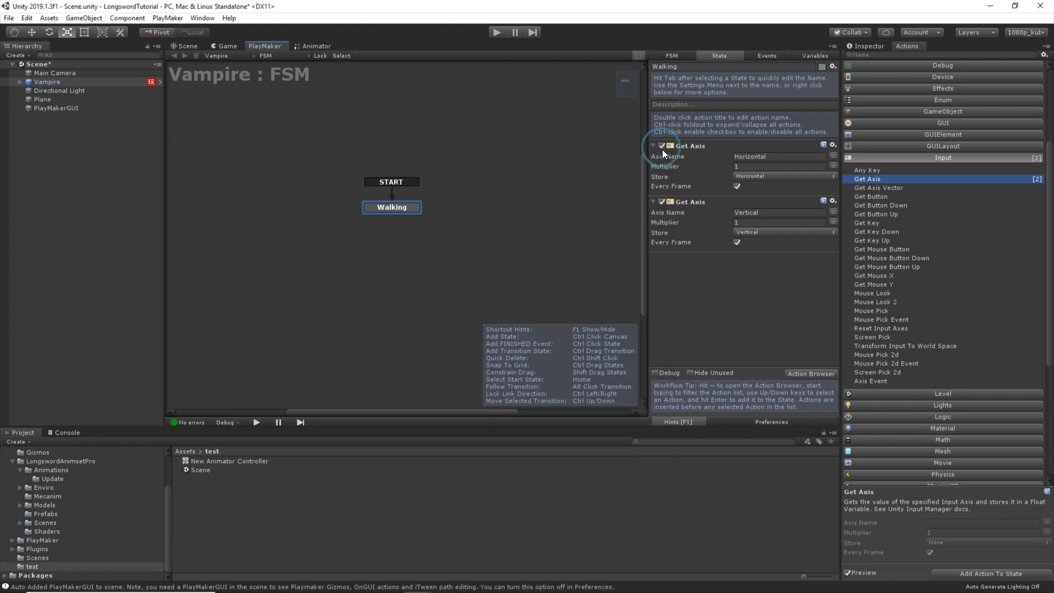
Check the Horizontal and Vertical variables in the Variables tab, then return to the State tab.
left_click(392, 208)
left_click(807, 53)
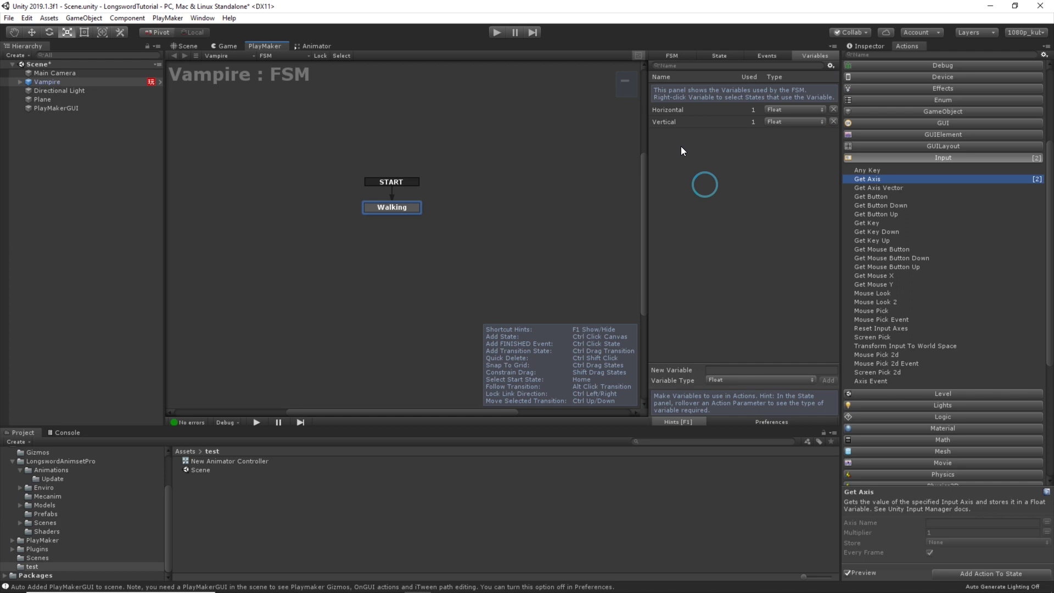
left_click(665, 110)
left_click(664, 122)
left_click(730, 176)
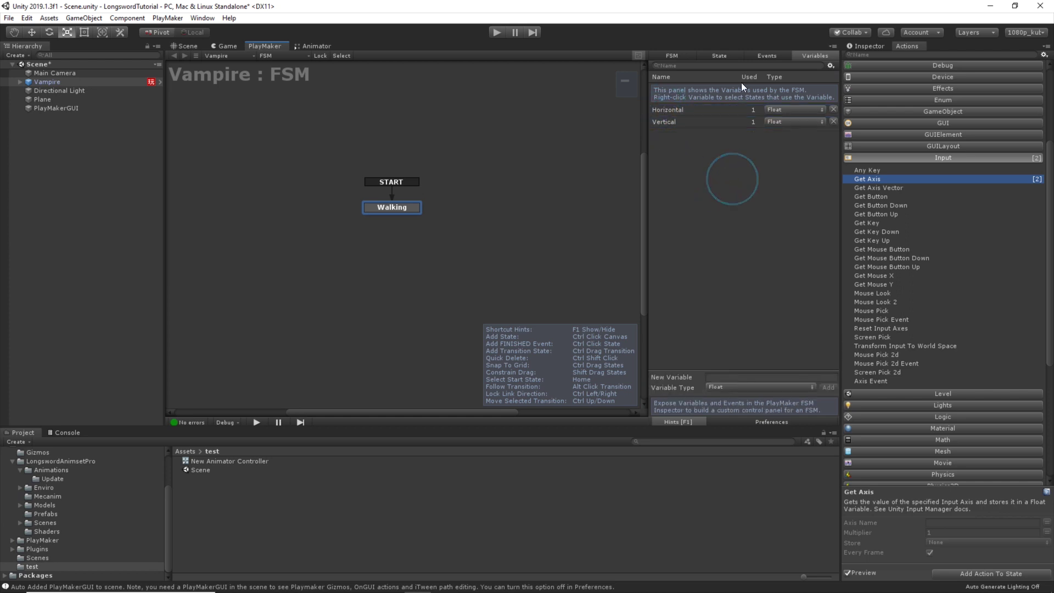
left_click(720, 55)
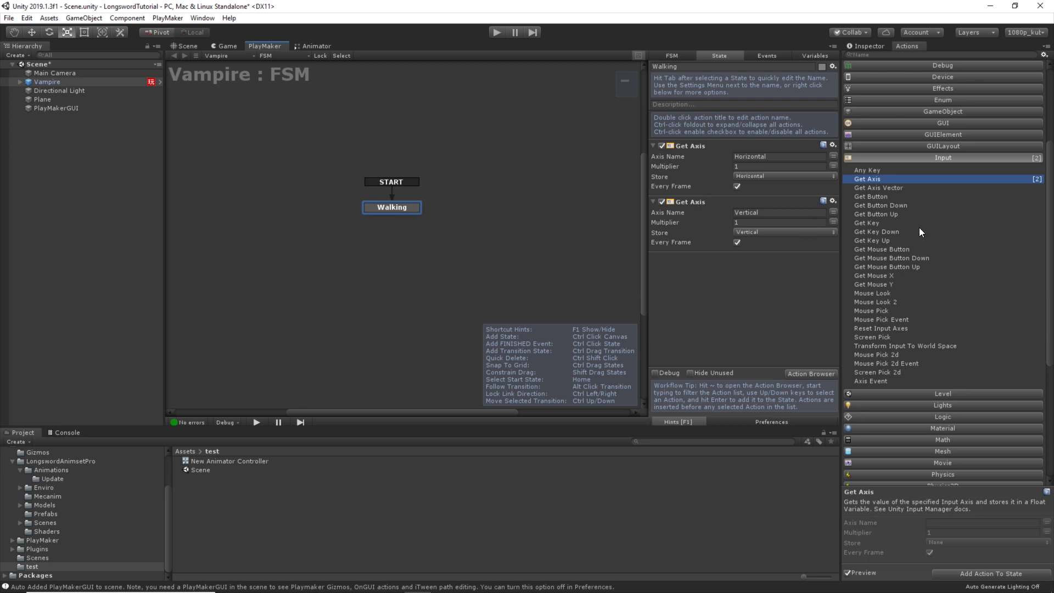
Add Set Animator Float from the Animator category to the Walking state.
scroll(977, 202, "up", 5)
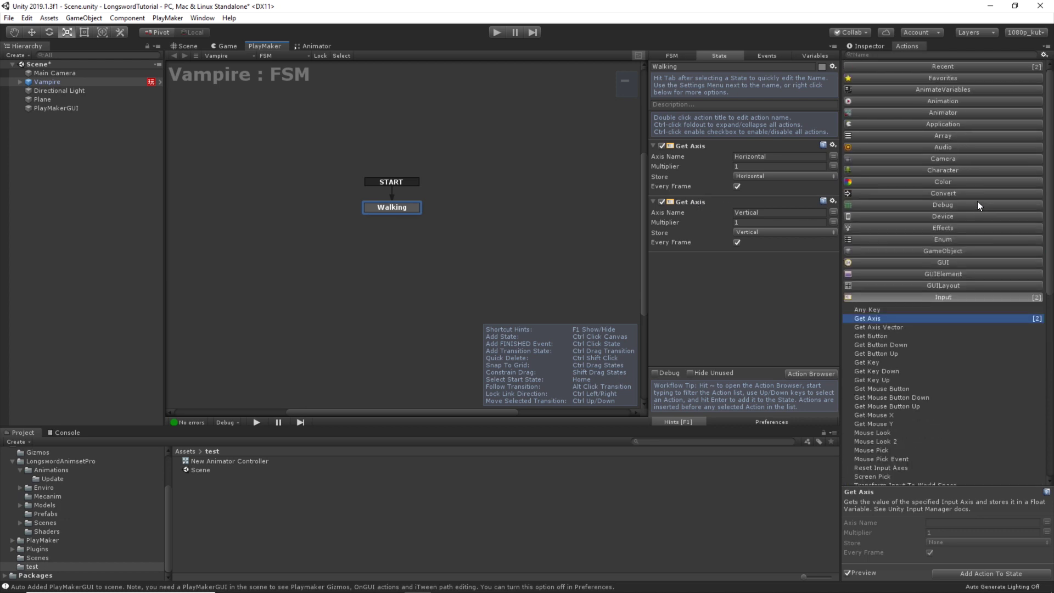
left_click(945, 112)
scroll(928, 302, "down", 6)
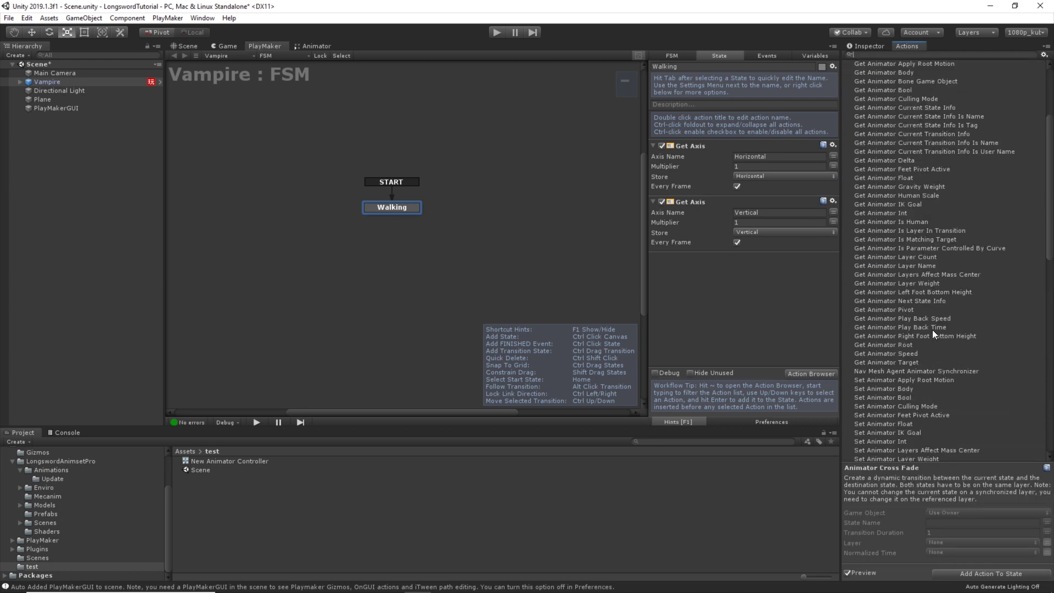
left_click_drag(883, 325, 723, 263)
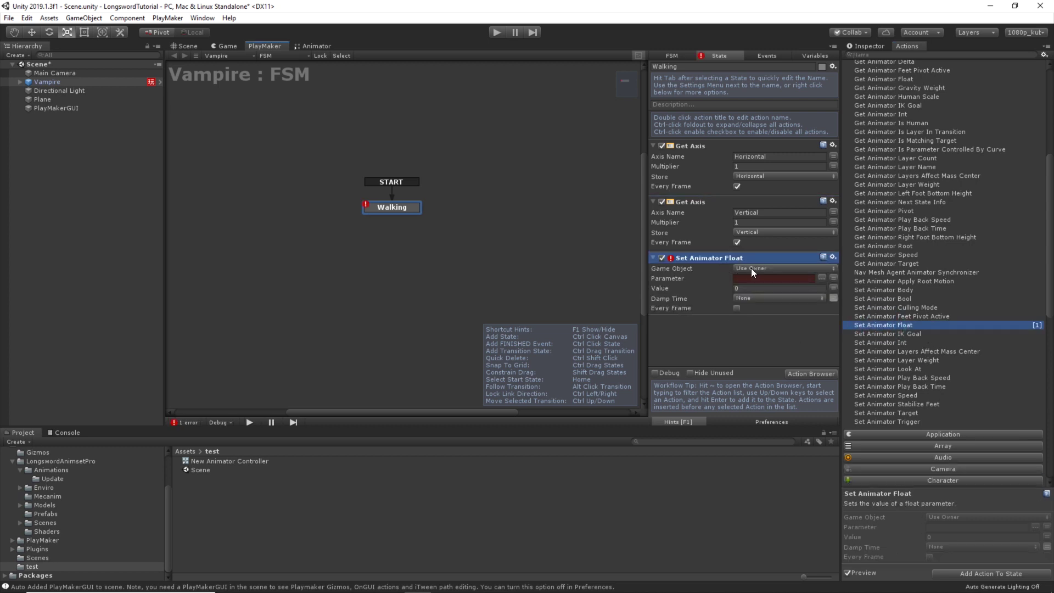
Set the Set Animator Float parameter to Horizontal, with the Horizontal variable as its value.
left_click(749, 277)
left_click(773, 157)
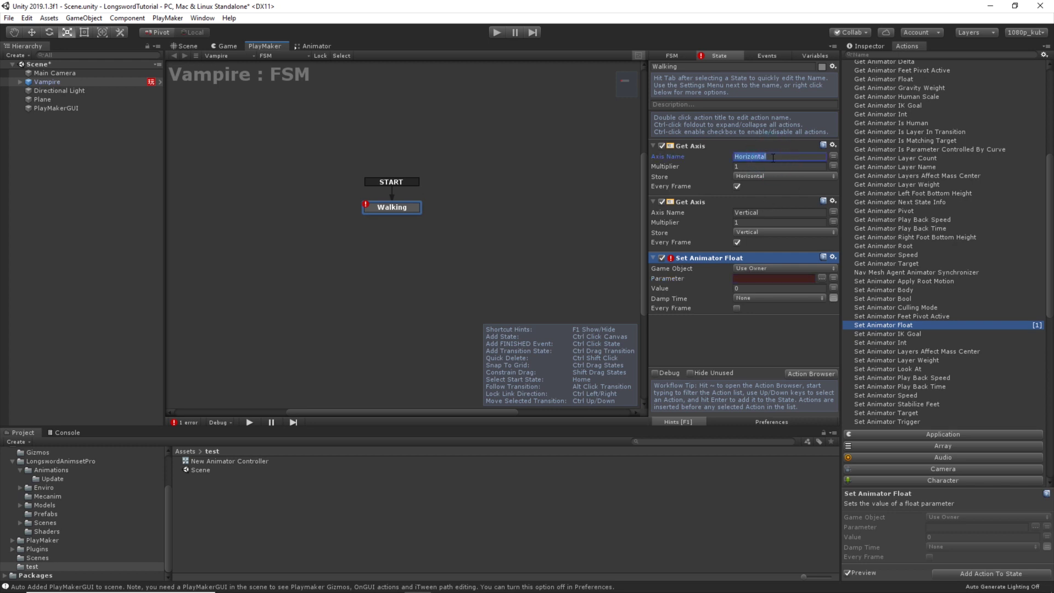
key("ctrl+c")
left_click(766, 279)
key("ctrl+v")
left_click(743, 343)
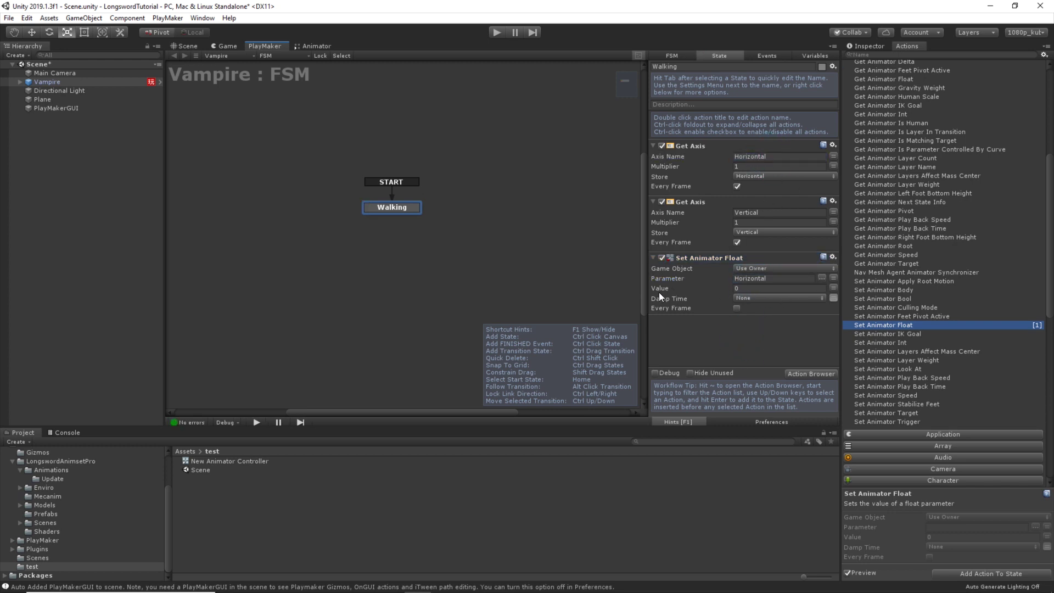
left_click(832, 288)
left_click(772, 287)
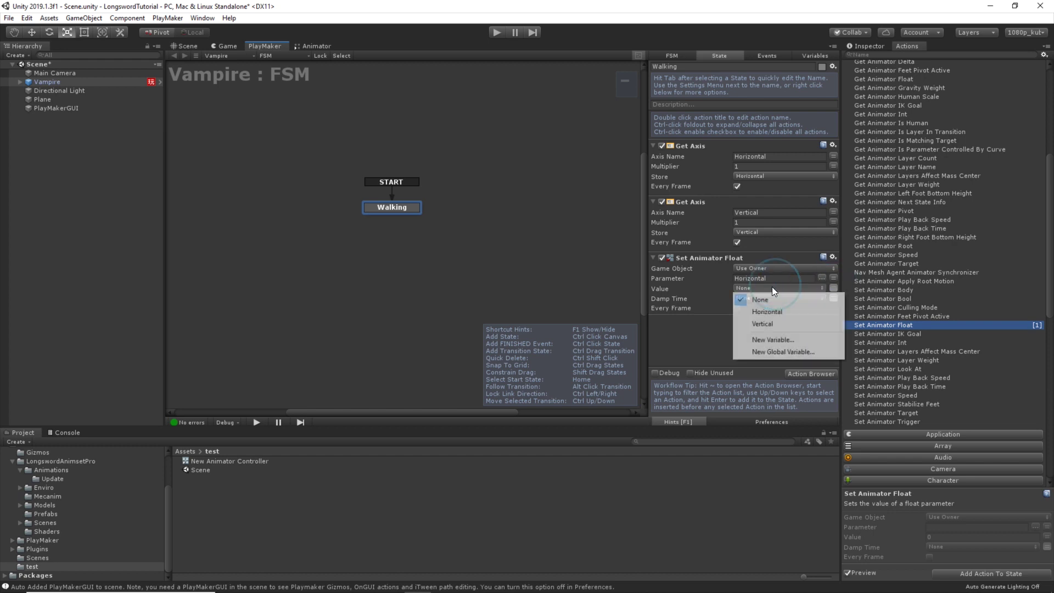
left_click(768, 309)
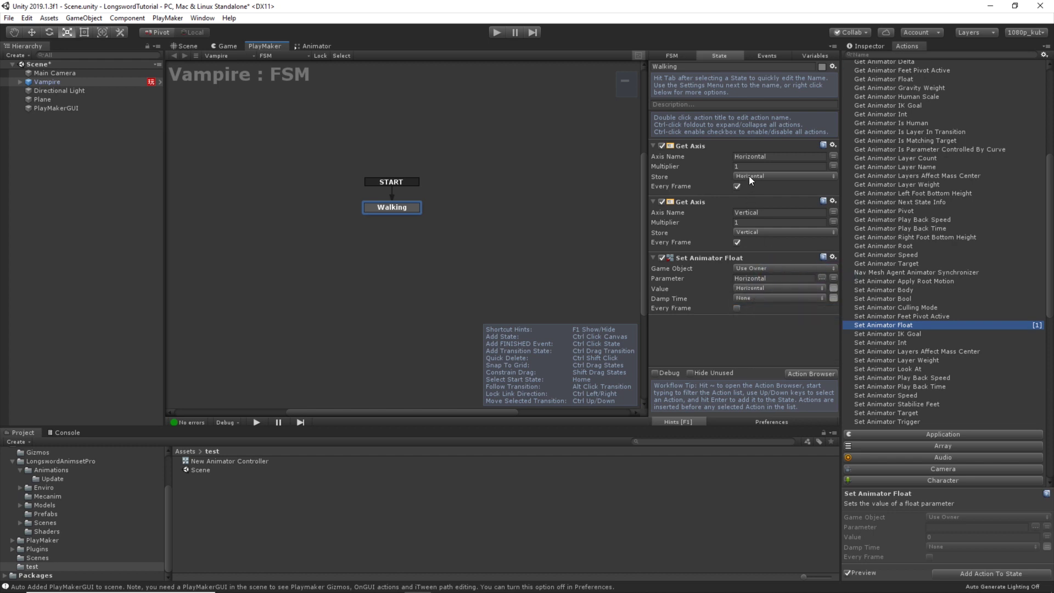
left_click(749, 278)
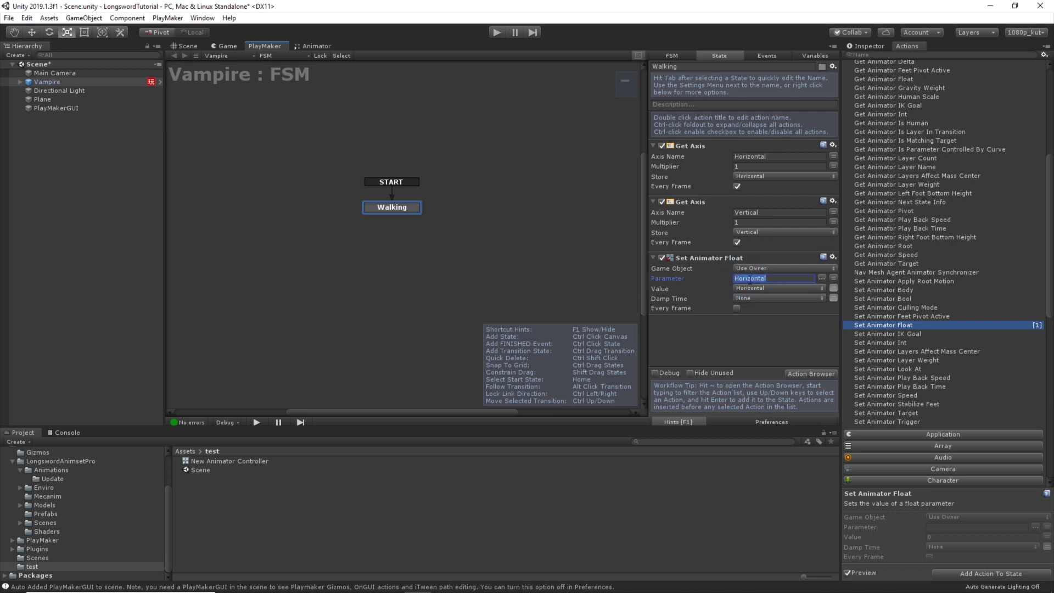
left_click(317, 47)
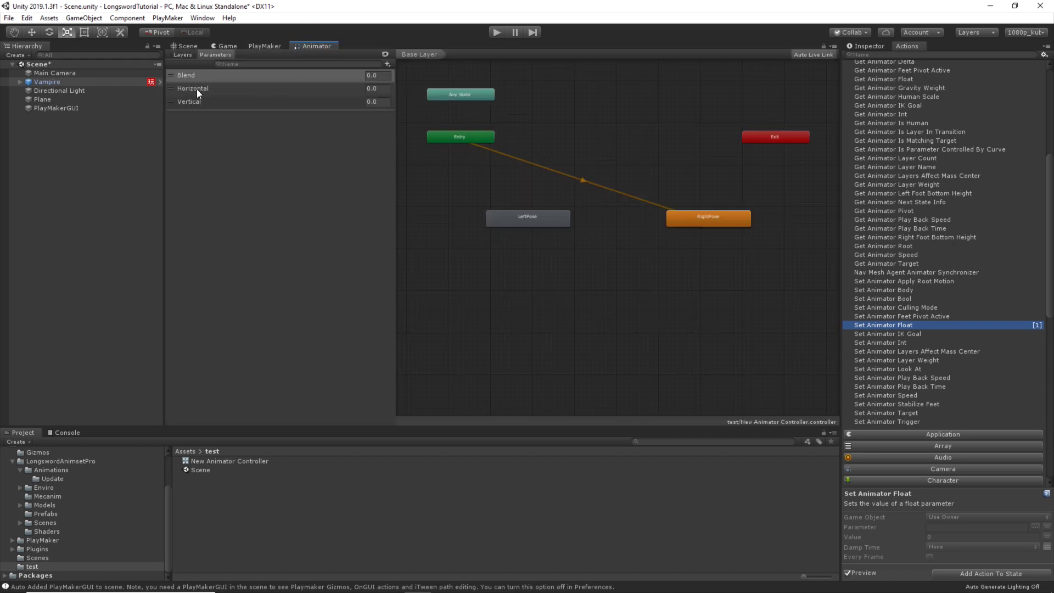
left_click(265, 46)
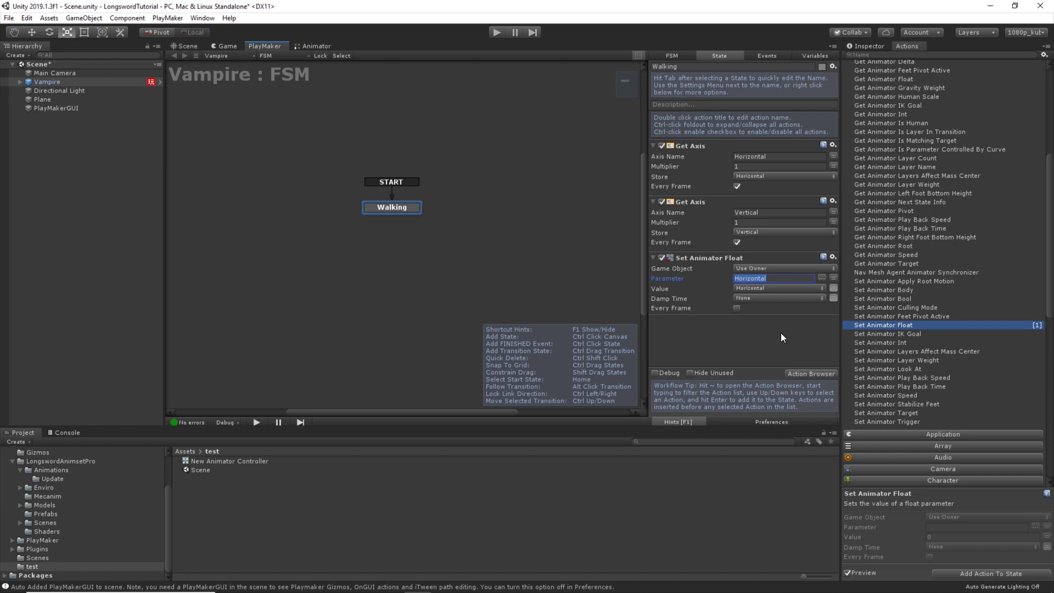
Give the action a Damp Time of 0.1 and tick Every Frame.
left_click(833, 299)
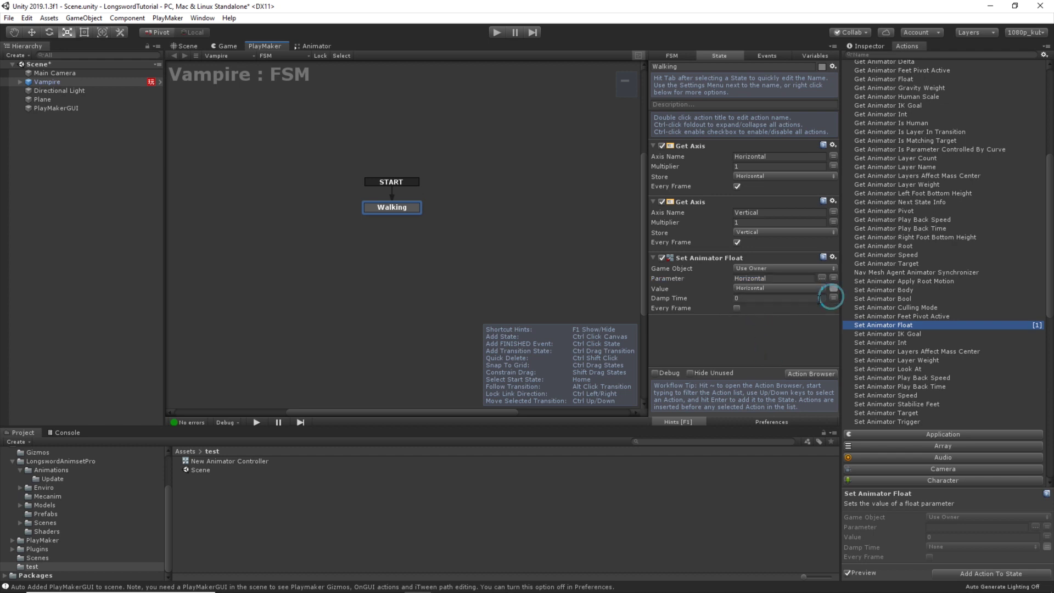
left_click(818, 298)
type("0.1")
left_click(737, 307)
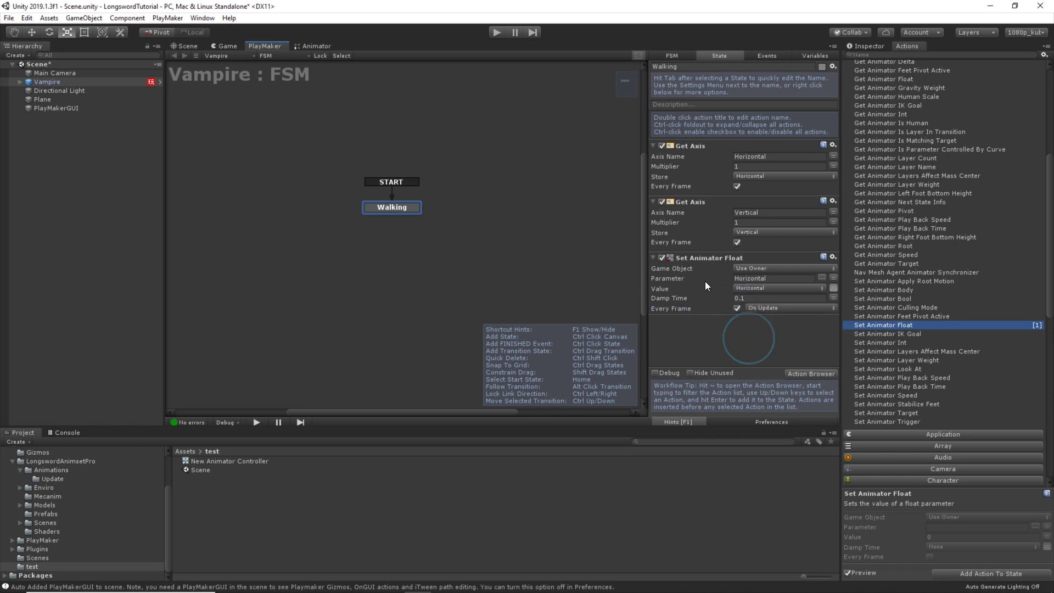
Duplicate the action with parameter and value set to Vertical, then save and enter play mode.
left_click(696, 255)
key("ctrl+c")
key("ctrl+v")
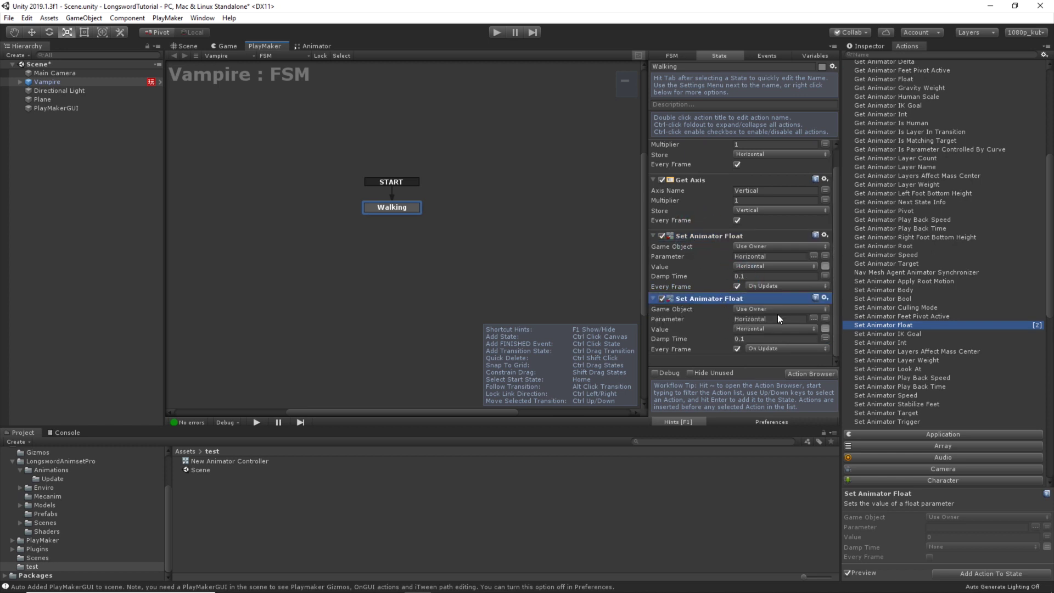
left_click(764, 189)
left_click(768, 319)
left_click(758, 329)
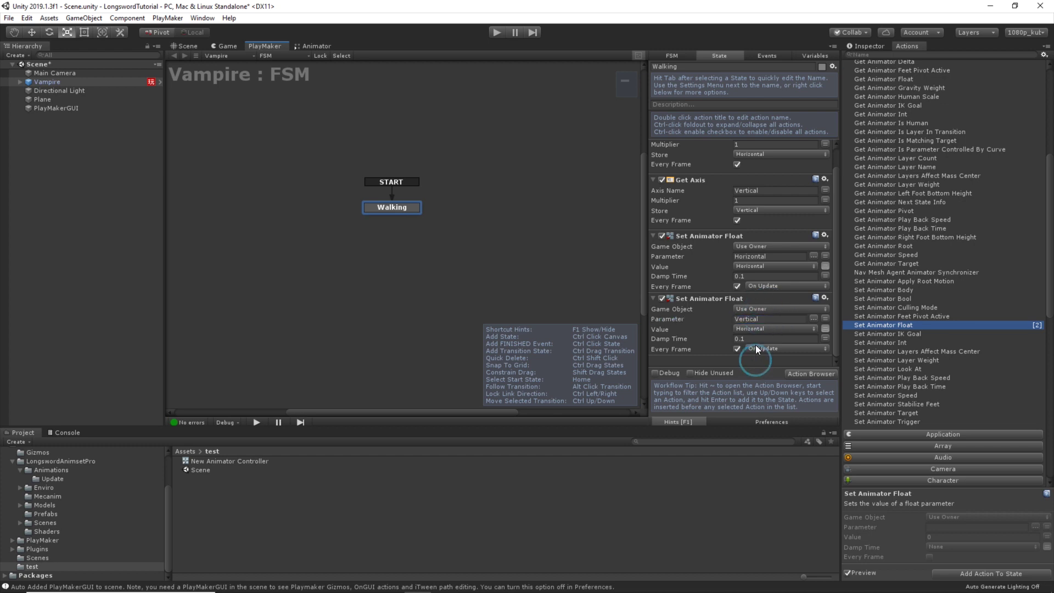
left_click(748, 326)
left_click(761, 363)
scroll(751, 294, "up", 2)
scroll(753, 220, "down", 2)
scroll(747, 252, "up", 2)
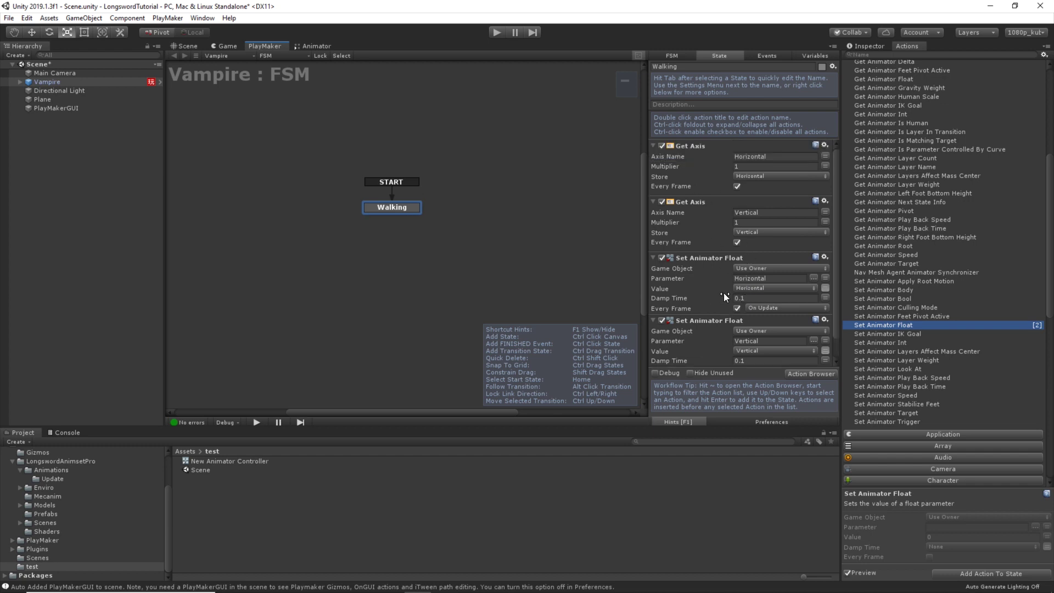
scroll(724, 296, "down", 2)
key("ctrl+p")
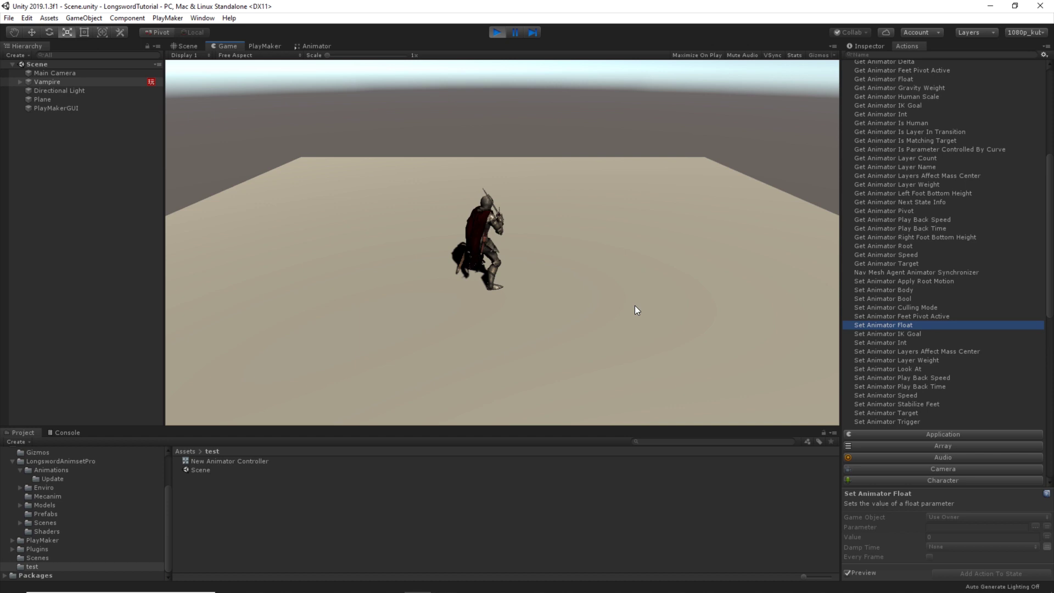
Stop the play-mode test so the Vampire returns to its default pose.
left_click(496, 32)
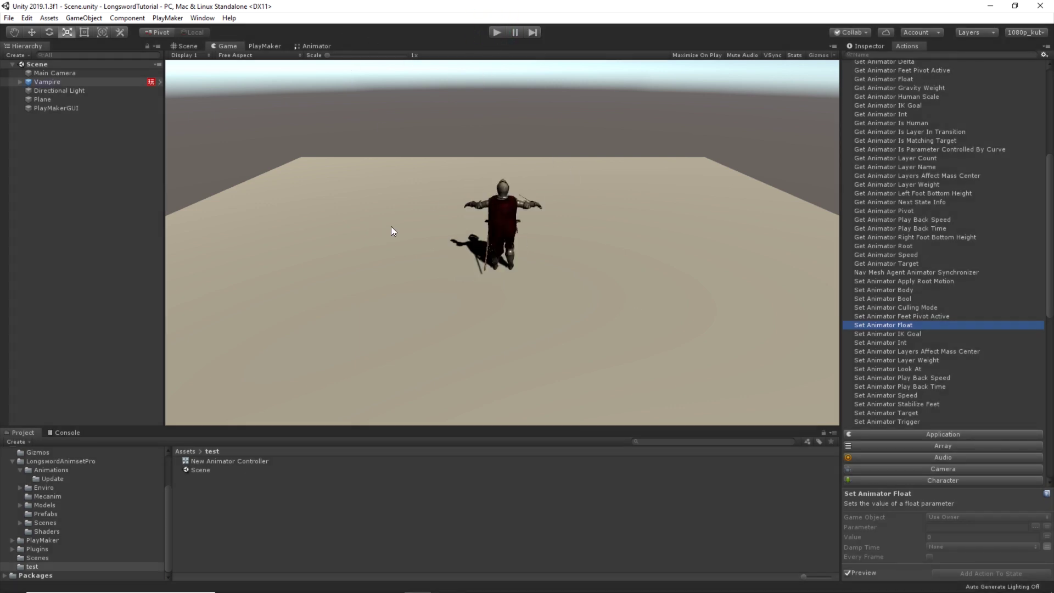
Bring up the Animator graph and inspect the LeftPose and RightPose states.
left_click(312, 46)
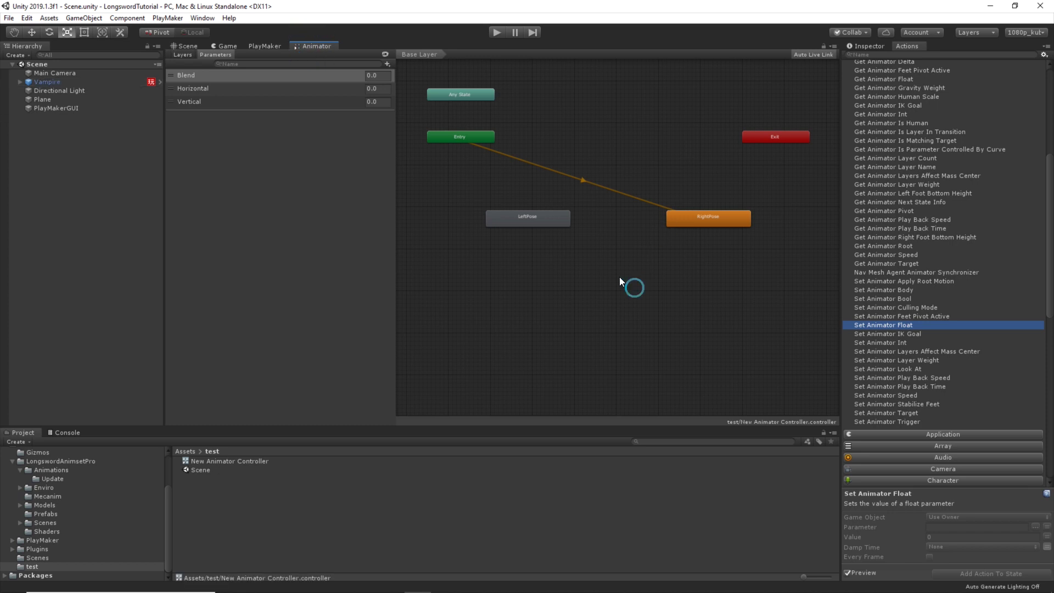
left_click(532, 215)
left_click(675, 219)
left_click(536, 220)
left_click(673, 296)
middle_click_drag(673, 297, 652, 272)
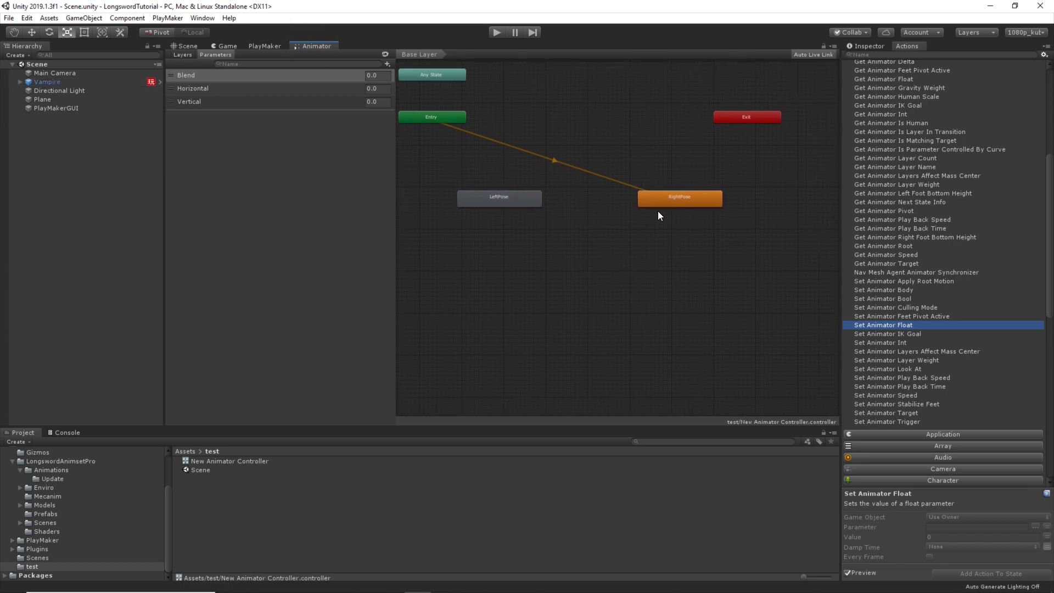
Find Longs_Combo1_RD under Animations > Update > Update_pt3 and play its Inspector preview.
left_click(53, 478)
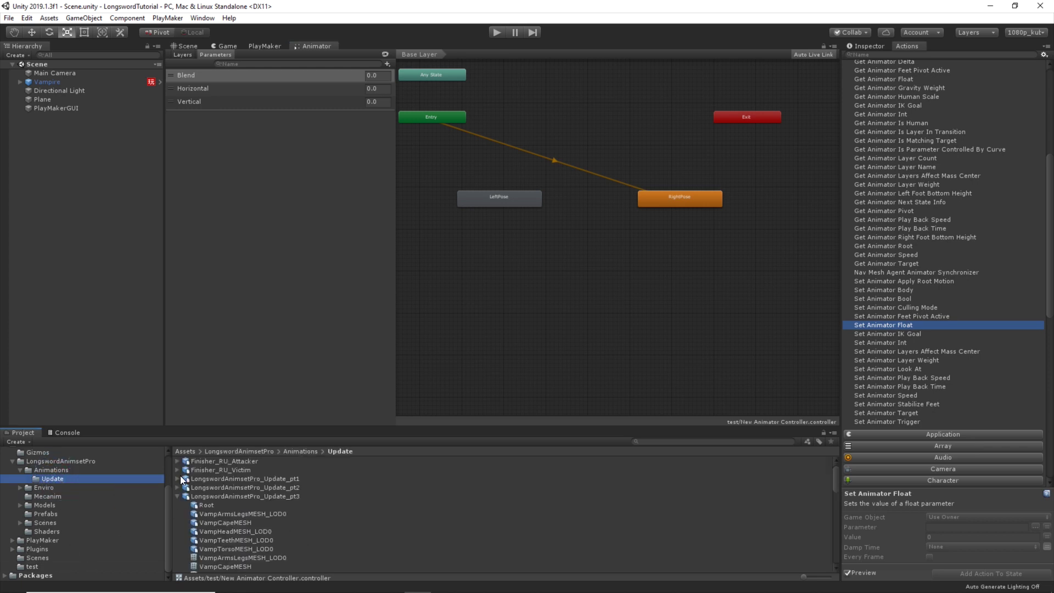
left_click(184, 496)
scroll(289, 532, "down", 3)
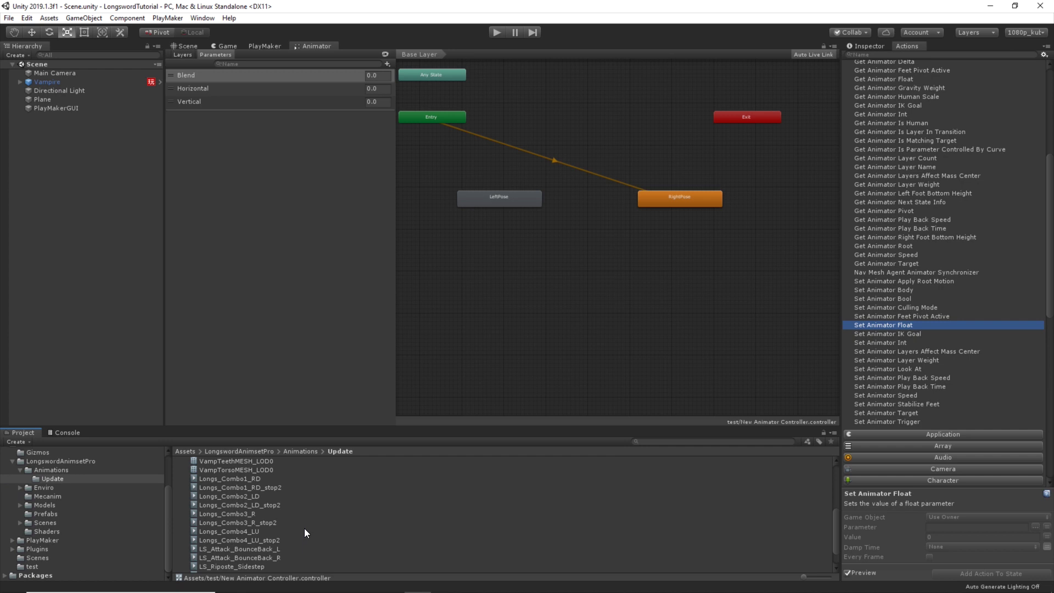
scroll(304, 527, "up", 1)
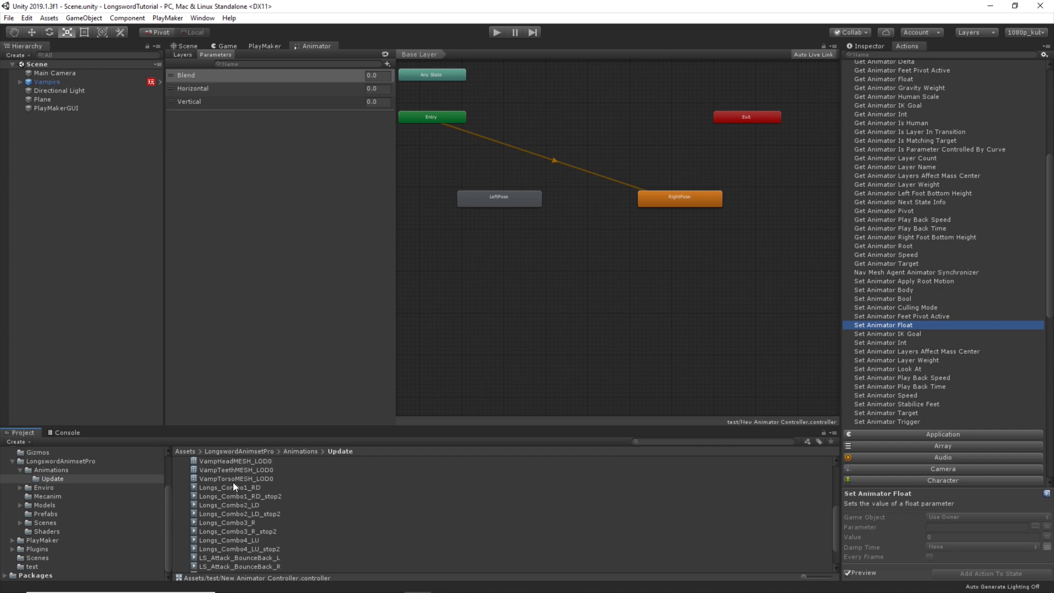
left_click(232, 487)
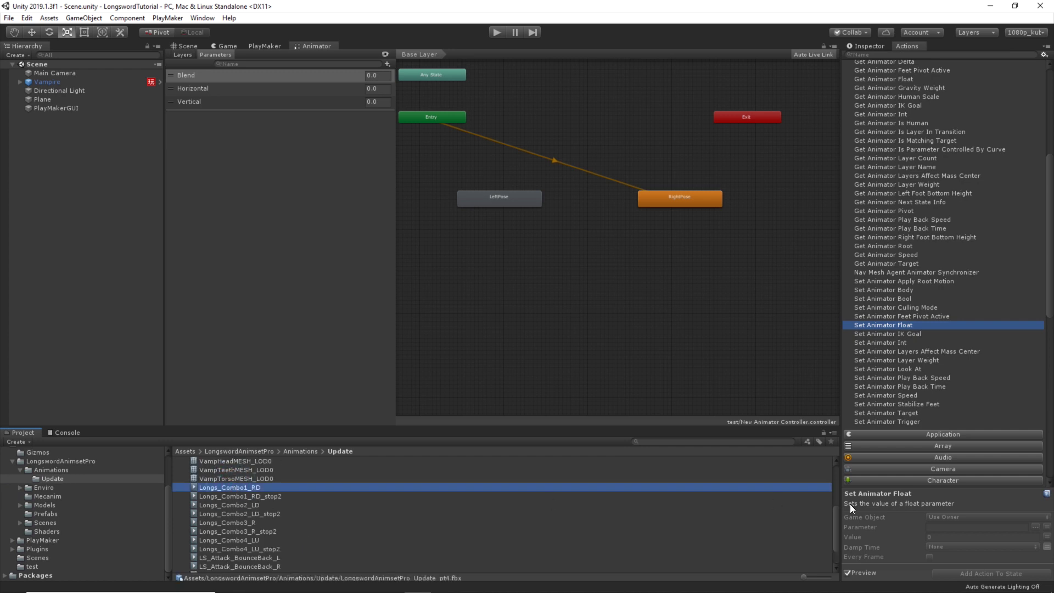
left_click(870, 45)
left_click(851, 451)
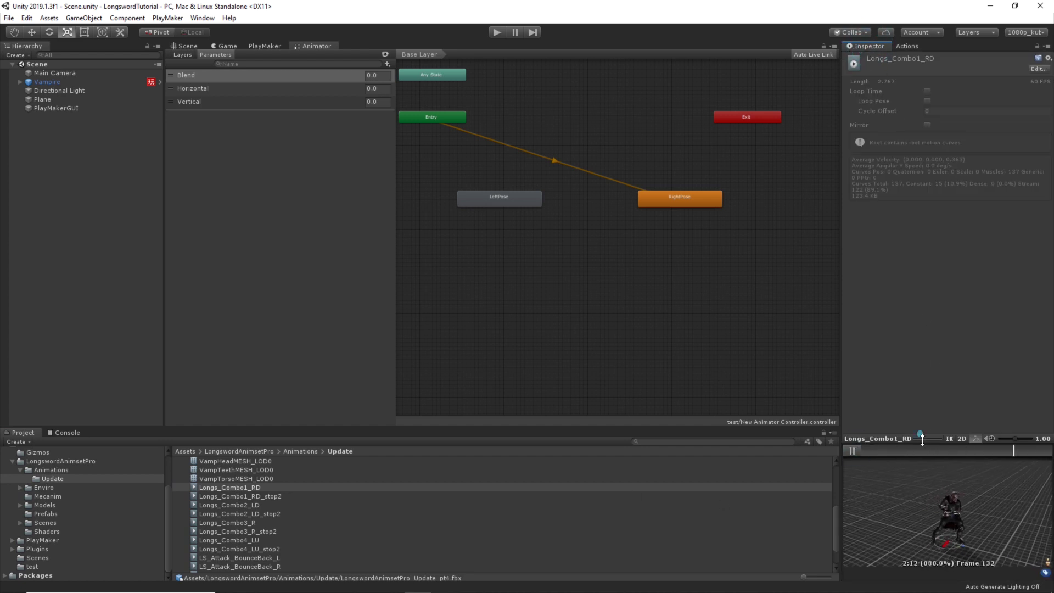
Enlarge the preview area and play the Longs_Combo2_LD clip preview.
left_click_drag(912, 432, 942, 324)
left_click(240, 503)
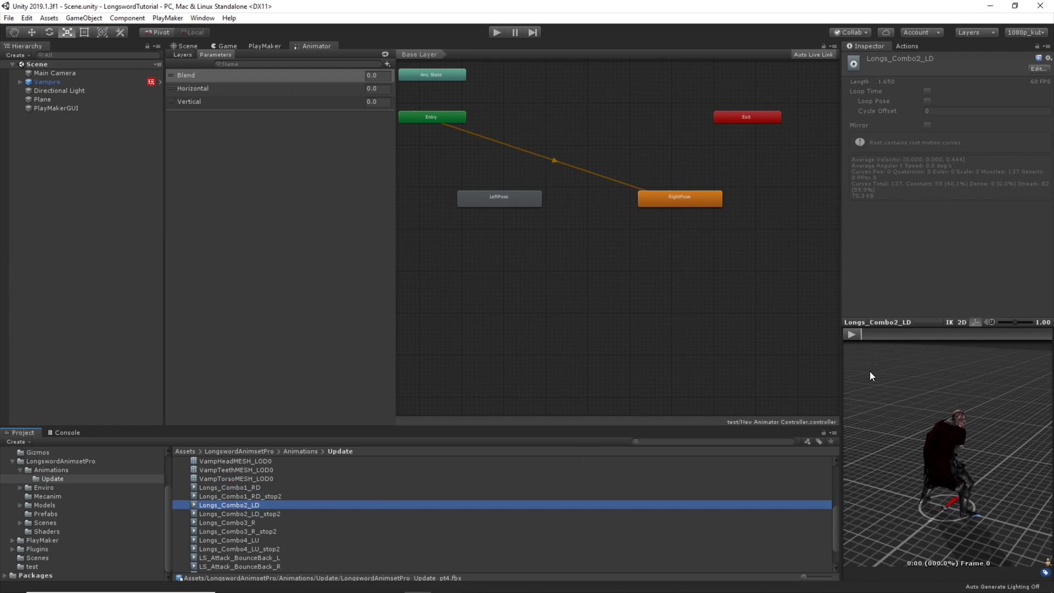
left_click(856, 333)
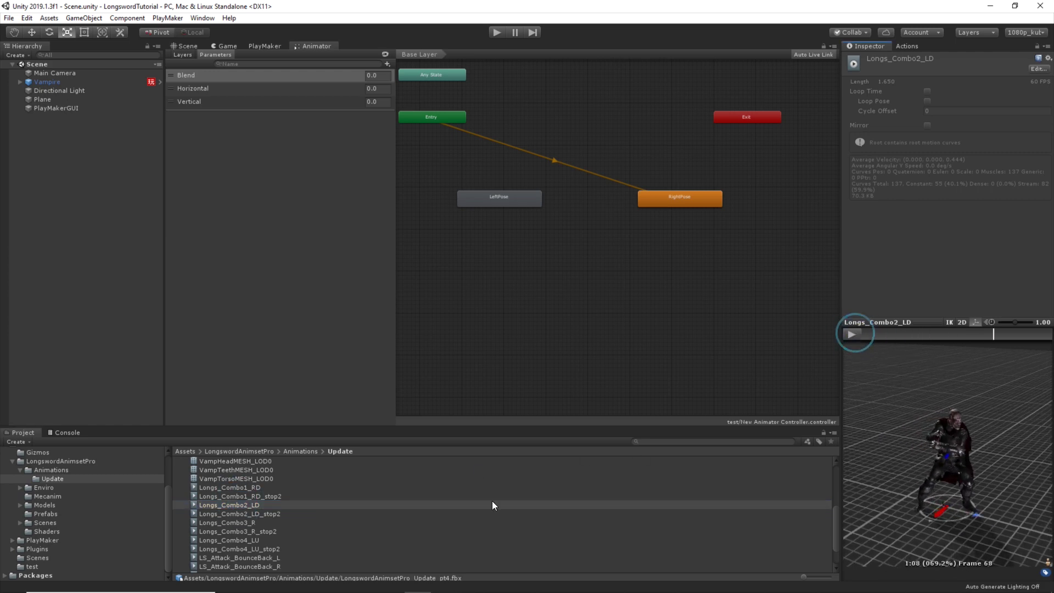
Add Longs_Combo1_RD as a state and place it below RightPose.
left_click_drag(254, 493, 520, 271)
left_click(508, 269)
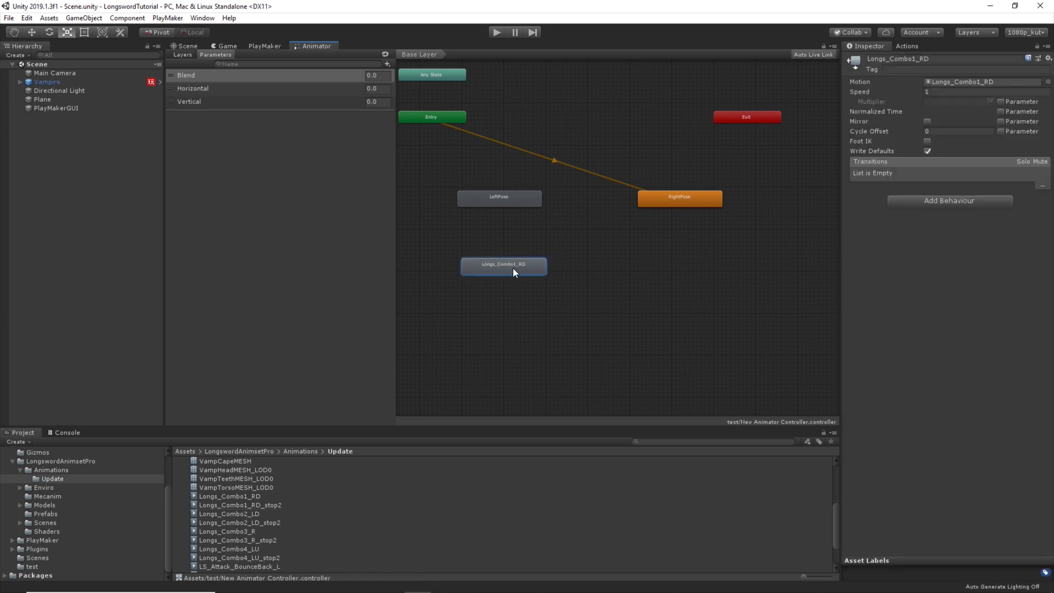
left_click(524, 309)
left_click(524, 266)
left_click(262, 496)
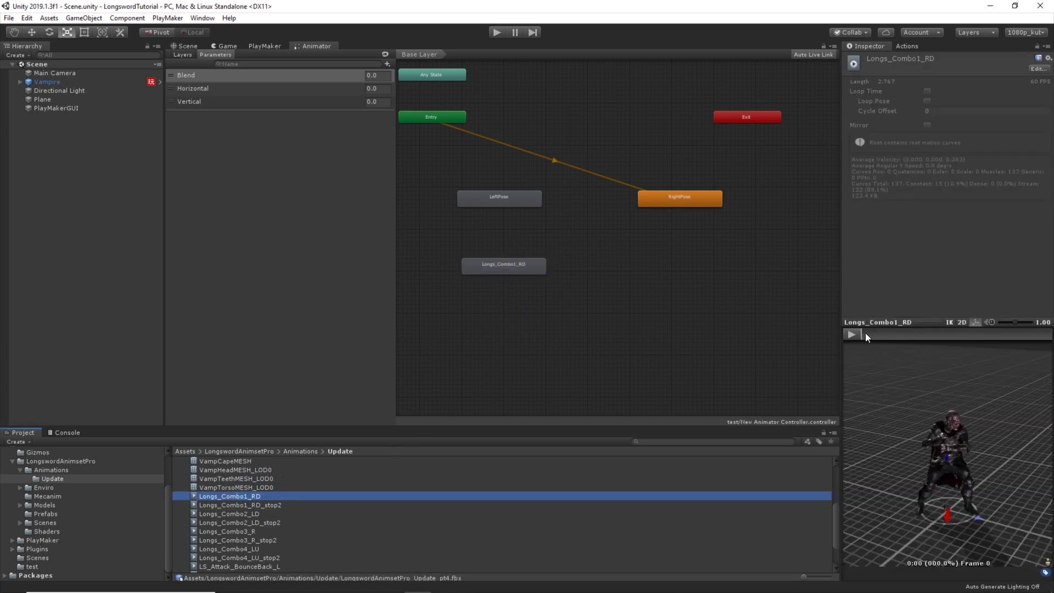
left_click_drag(865, 332, 914, 333)
left_click(660, 268)
left_click_drag(502, 266, 668, 259)
left_click(684, 230)
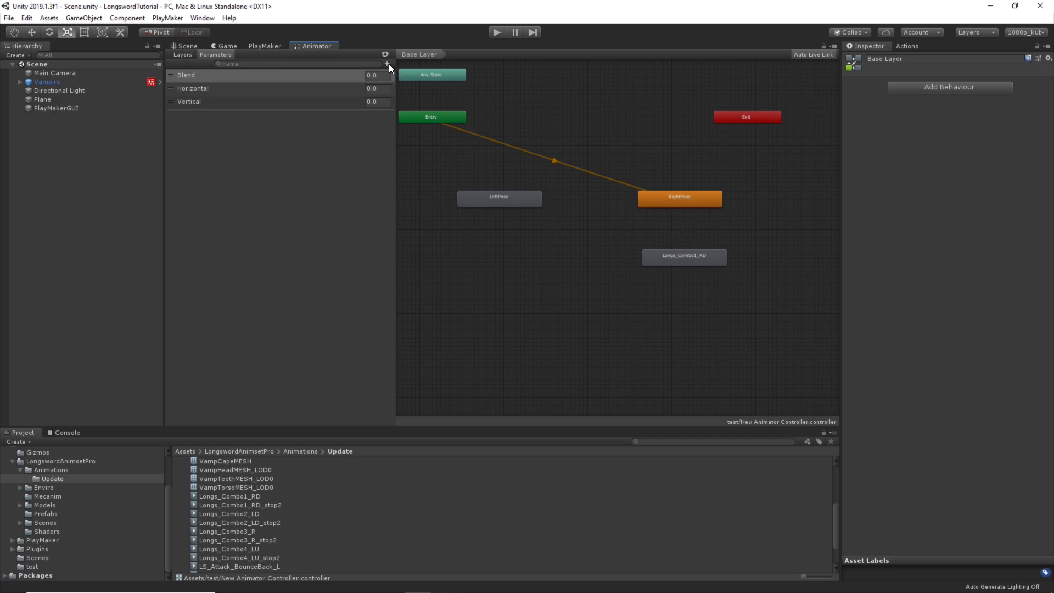
Create a trigger parameter named Attack.
left_click(388, 63)
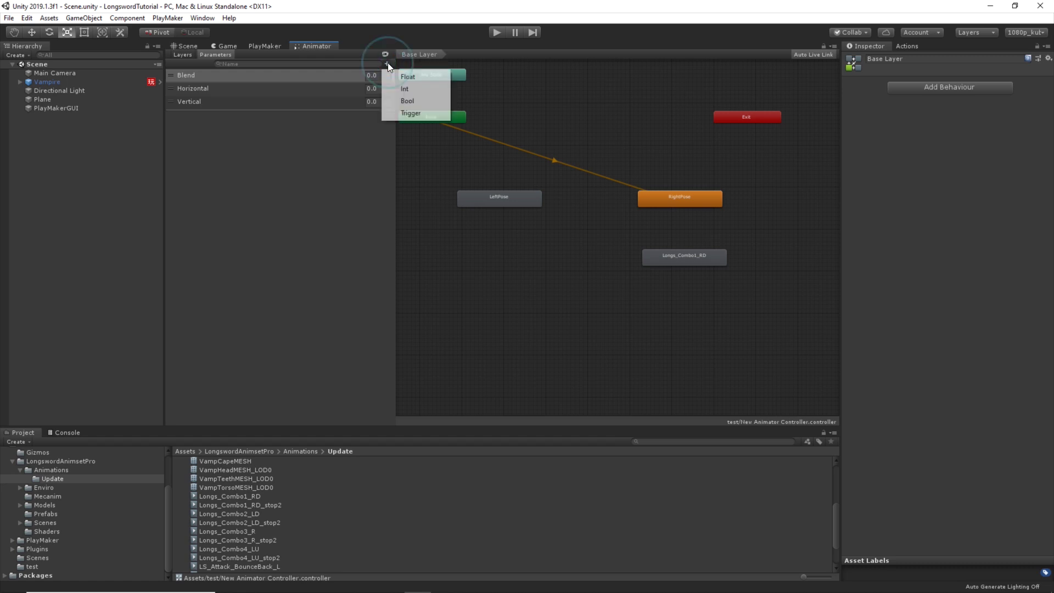
left_click(410, 110)
type("Attack")
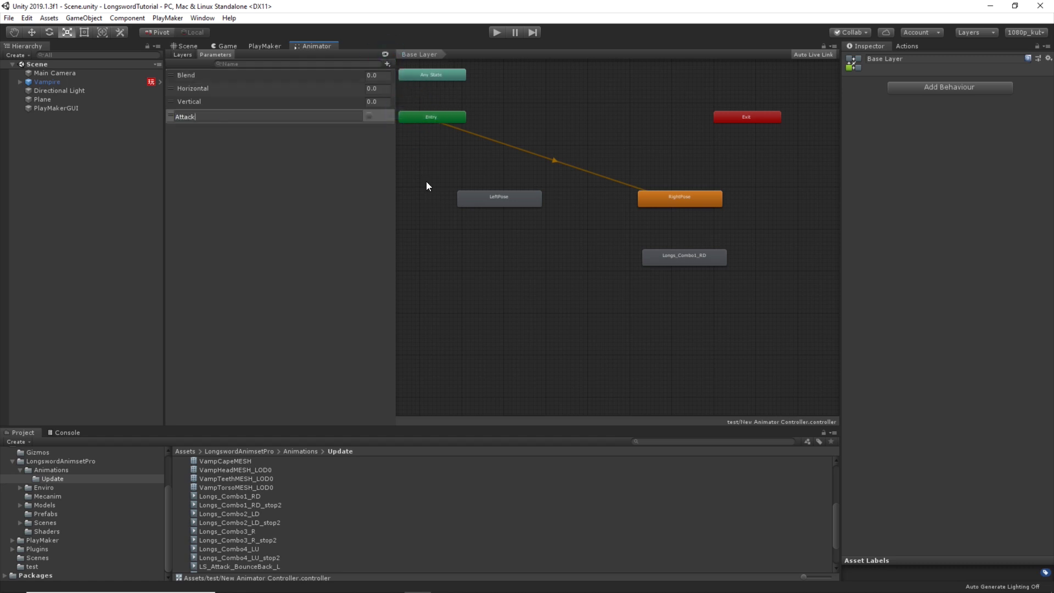
key("Return")
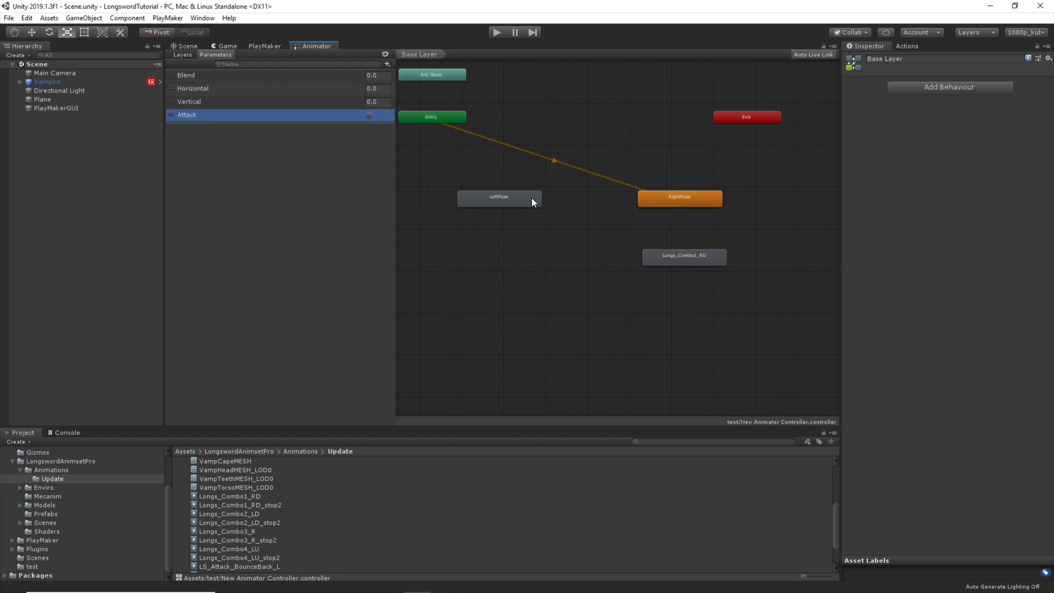
Make a RightPose to Longs_Combo1_RD transition with the Attack condition.
right_click(683, 202)
left_click(699, 209)
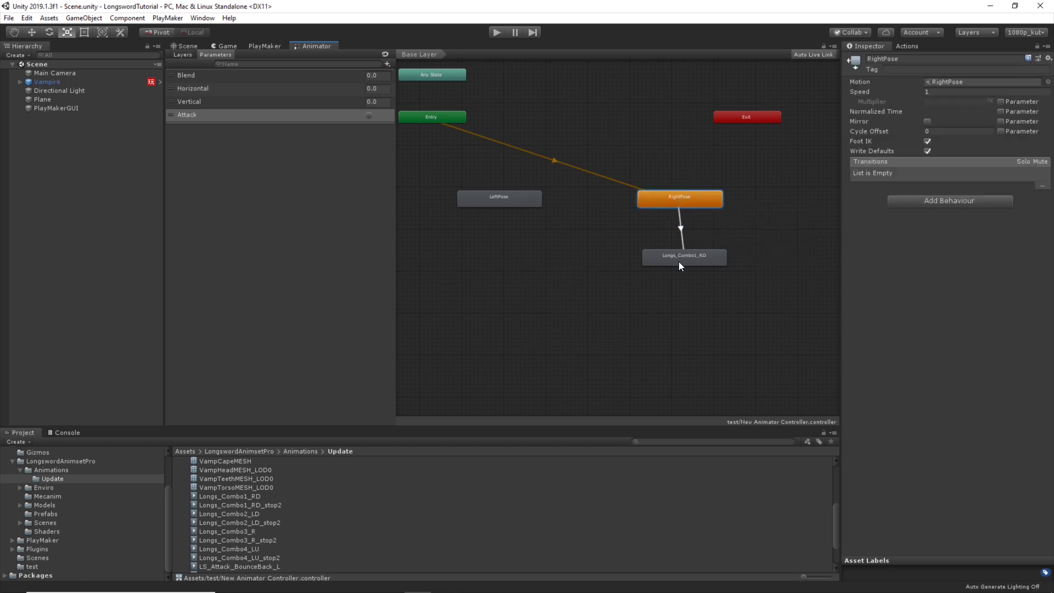
left_click(680, 259)
left_click(725, 223)
left_click(679, 230)
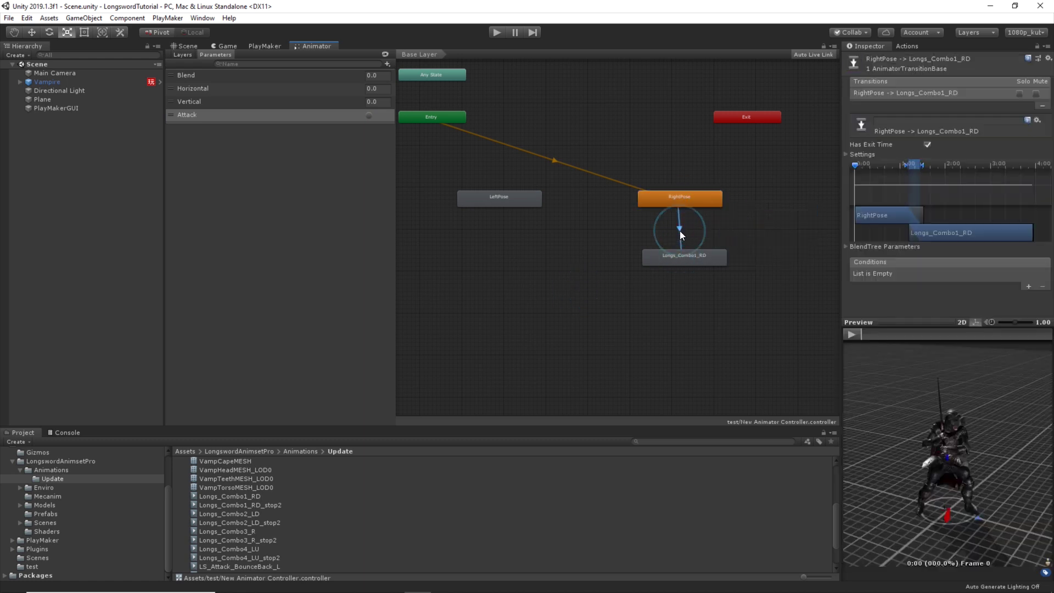
left_click(1028, 286)
left_click(906, 274)
scroll(895, 316, "down", 1)
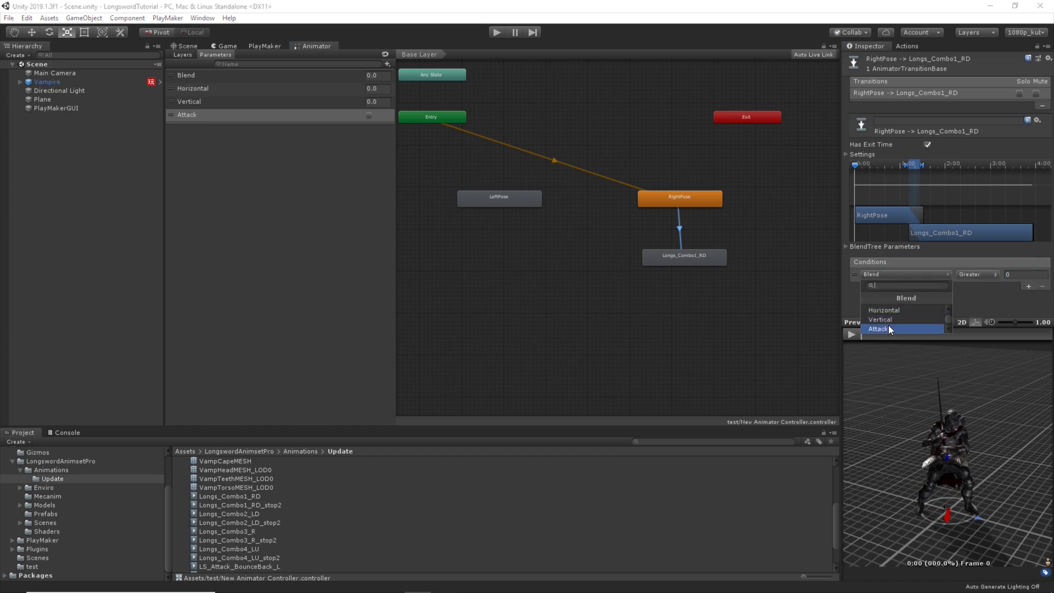
left_click(889, 325)
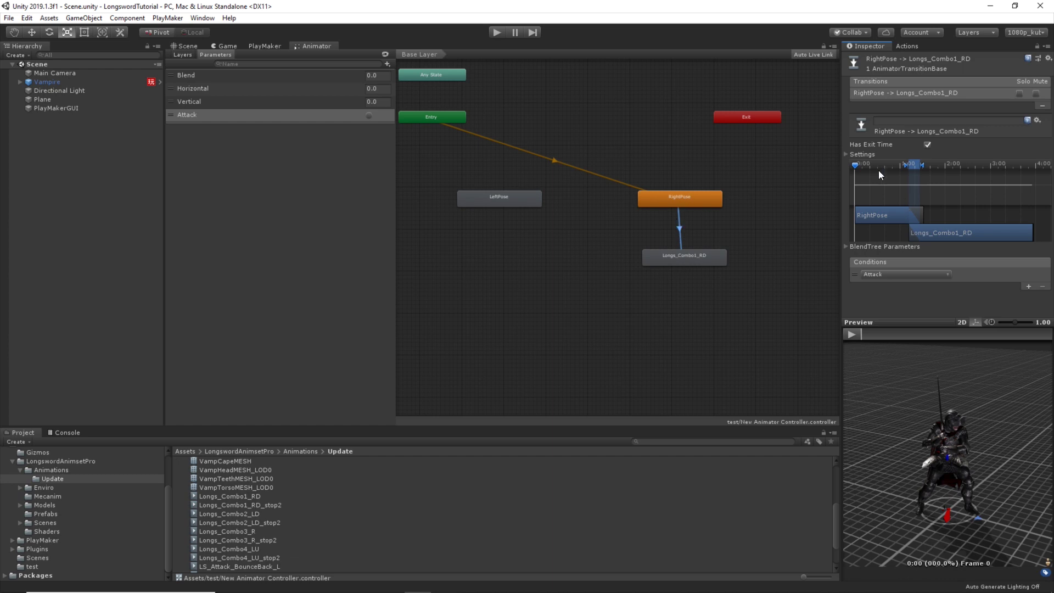
Turn off Has Exit Time on that transition after previewing the blend.
left_click(846, 154)
scroll(879, 187, "down", 1)
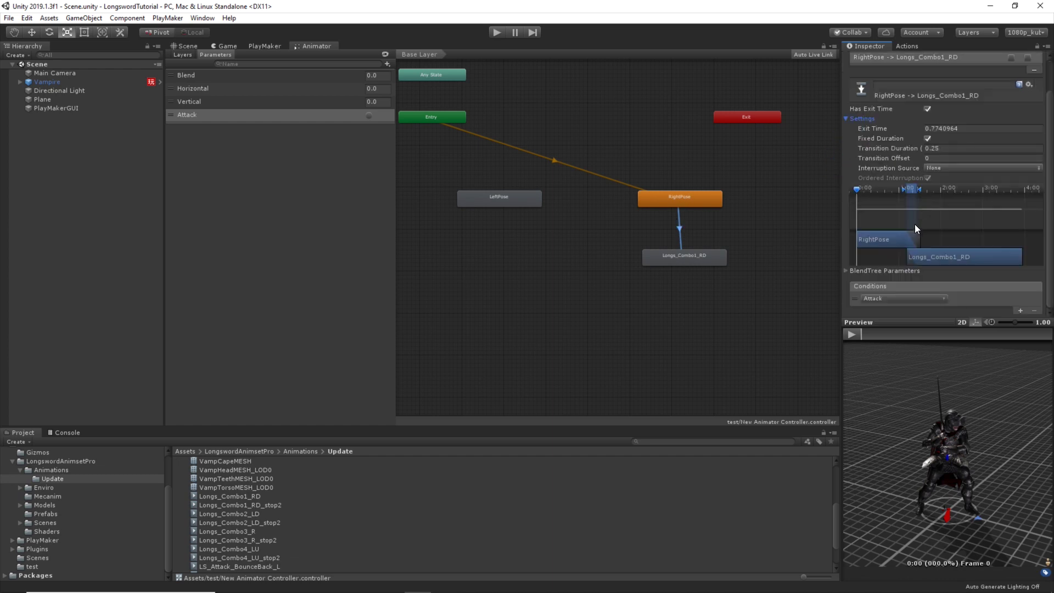
left_click(927, 110)
left_click_drag(916, 188, 889, 188)
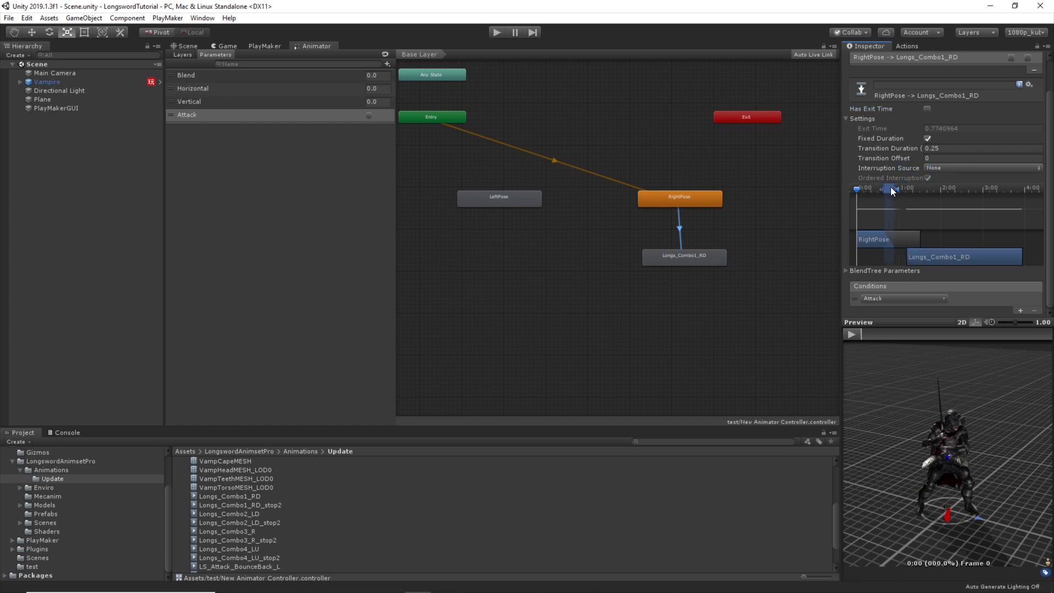
left_click(927, 109)
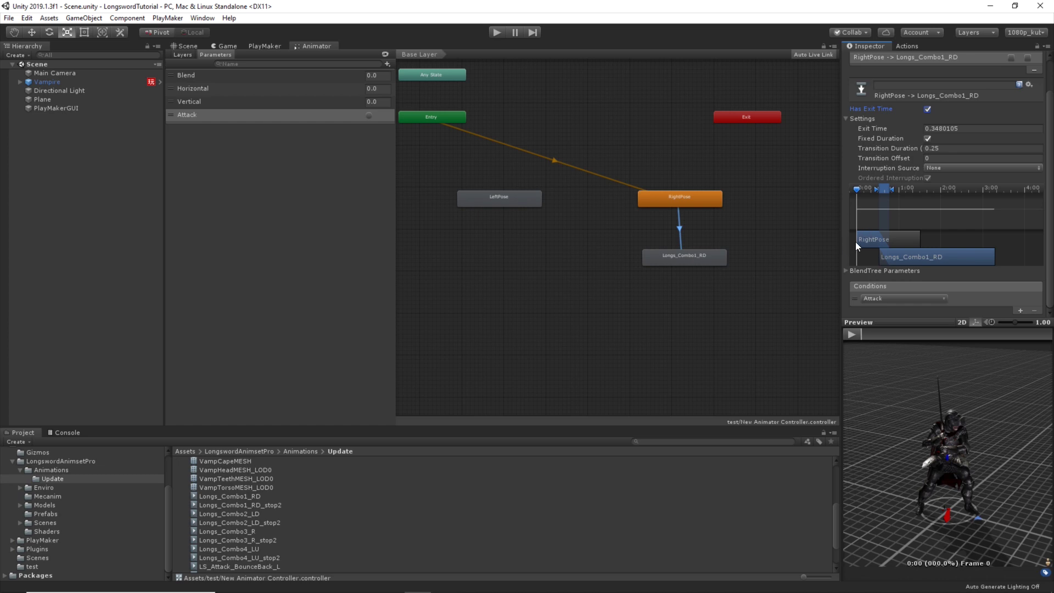
left_click_drag(857, 189, 880, 191)
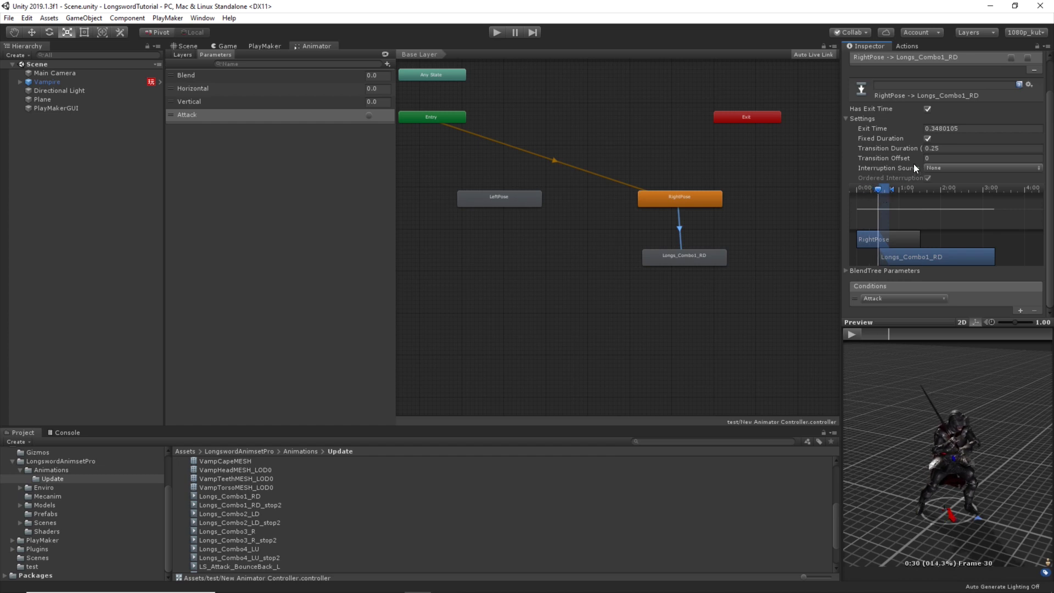
left_click(928, 109)
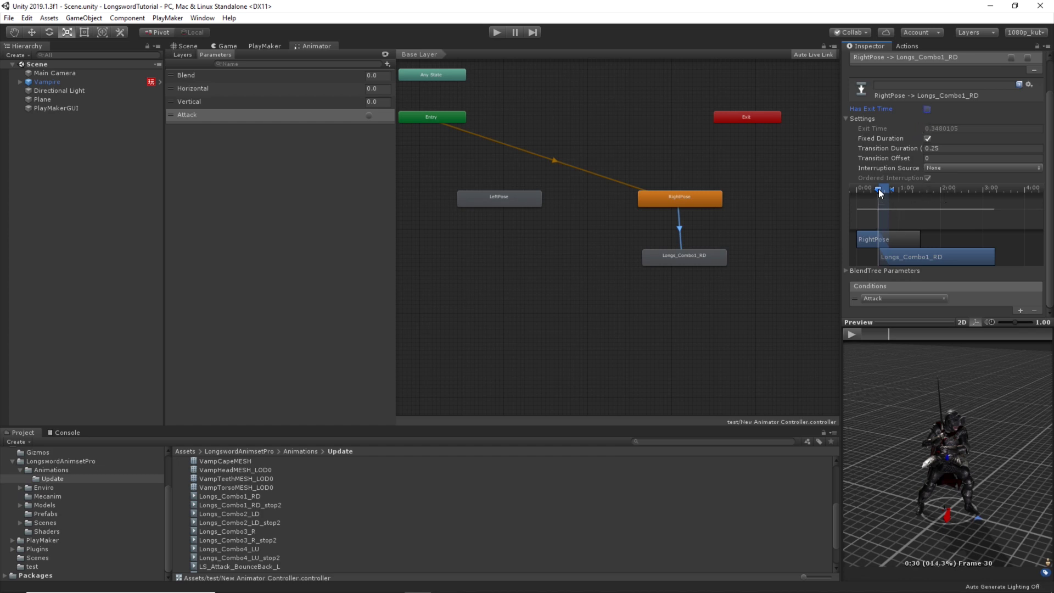
left_click_drag(879, 191, 934, 201)
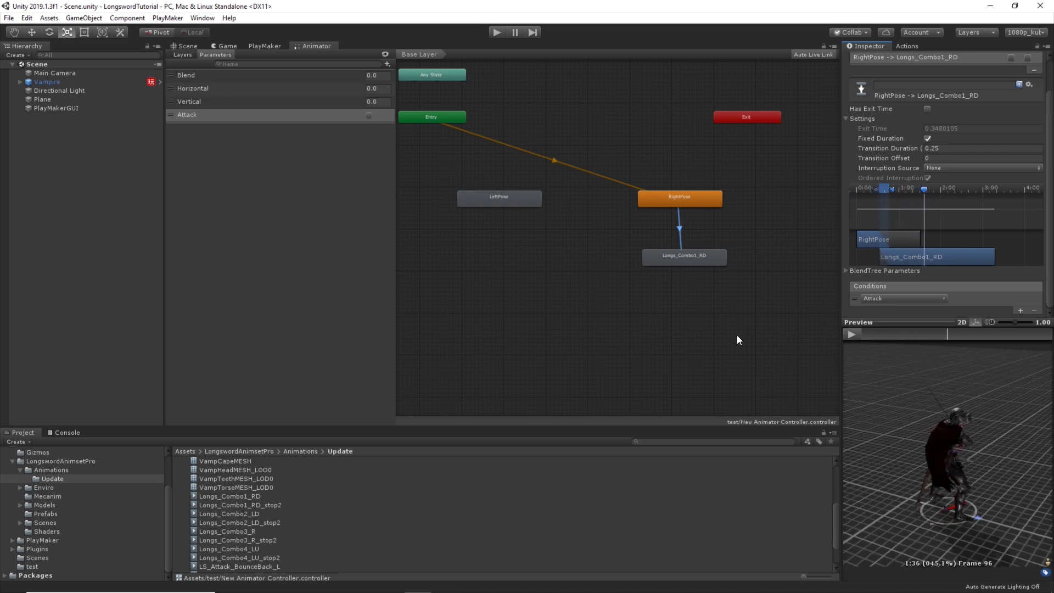
left_click(689, 262)
Align Longs_Combo1_RD below RightPose and add a transition from it to LeftPose.
left_click_drag(687, 263, 687, 266)
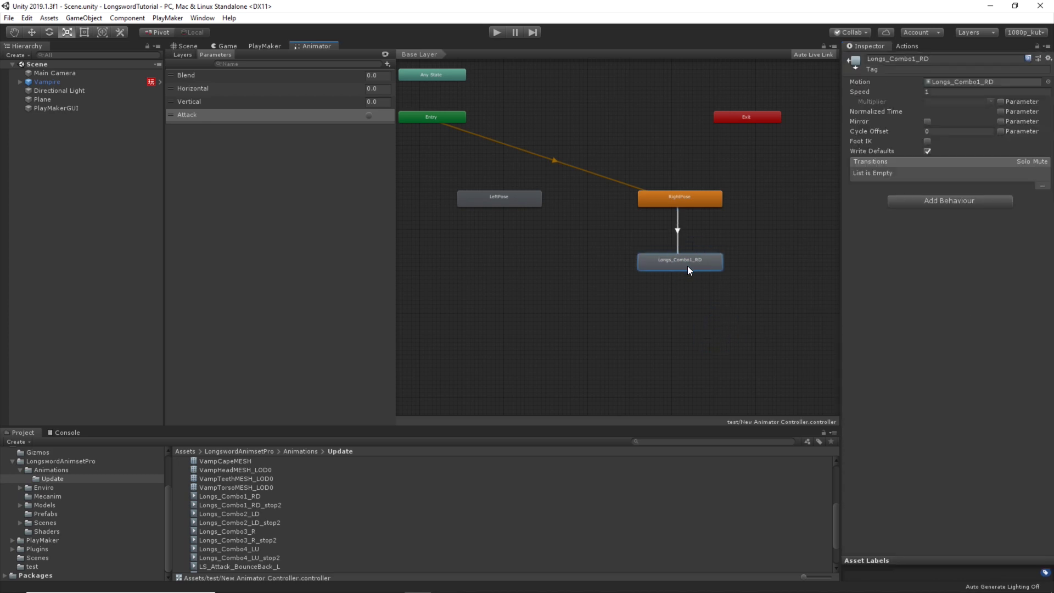
left_click(607, 247)
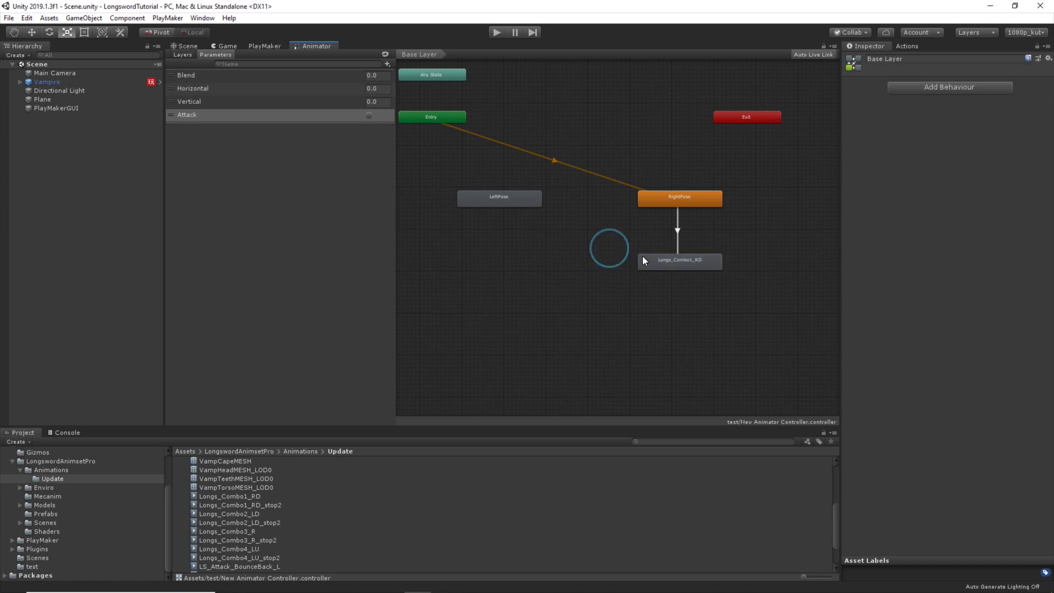
right_click(647, 258)
left_click(680, 266)
left_click(518, 200)
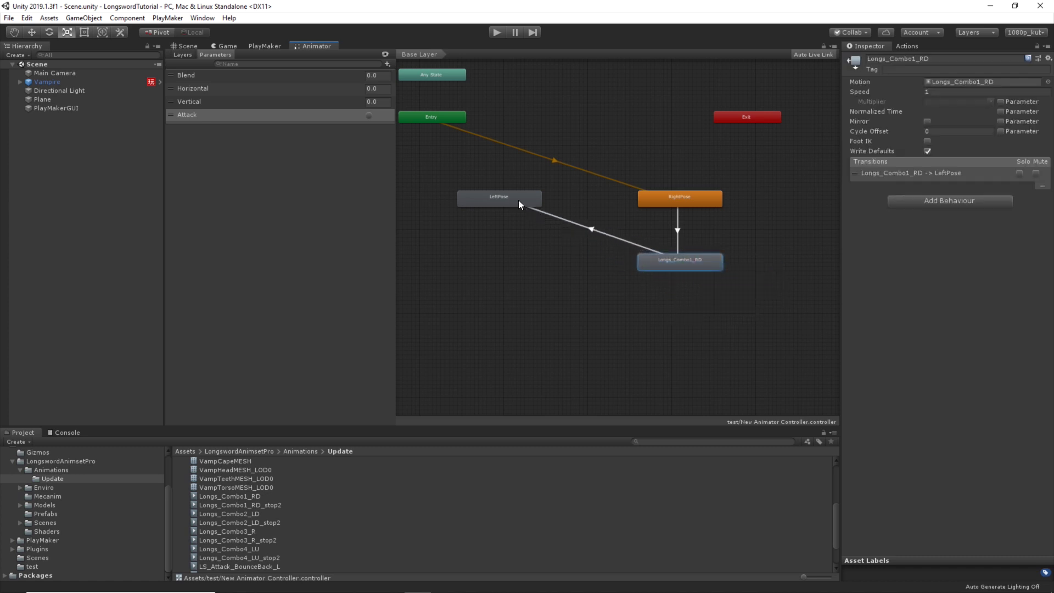
left_click(601, 217)
left_click(593, 231)
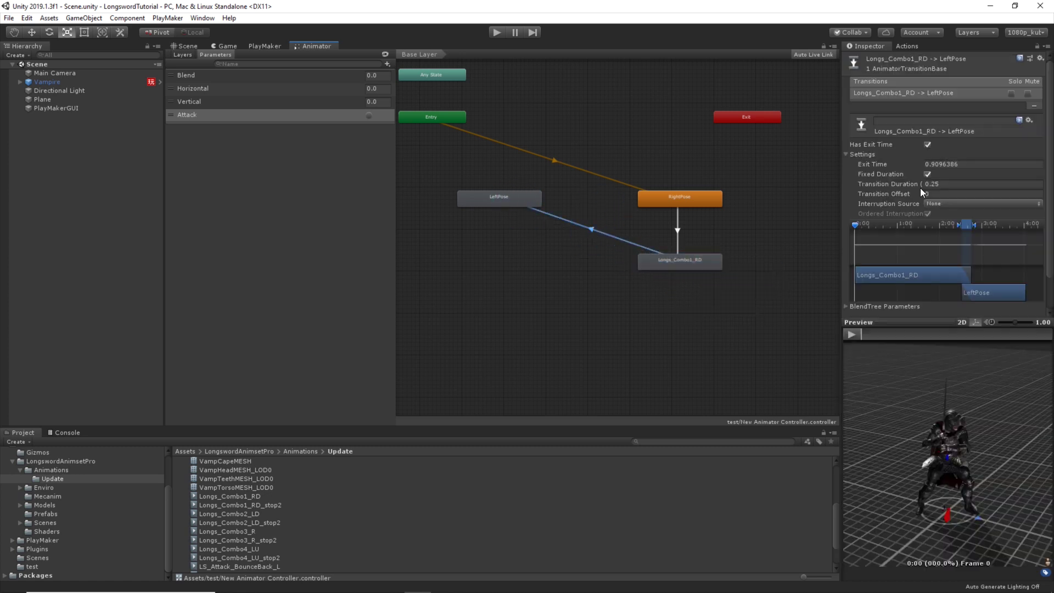
Move the return transition's Exit Time earlier to about 0.34.
left_click_drag(856, 227, 898, 228)
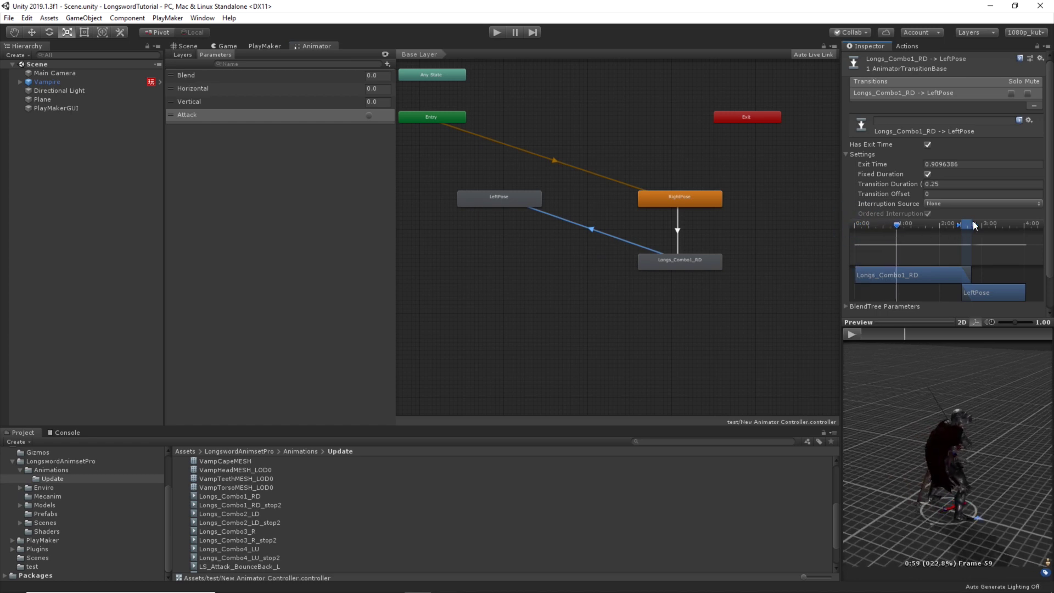
left_click_drag(973, 225, 905, 228)
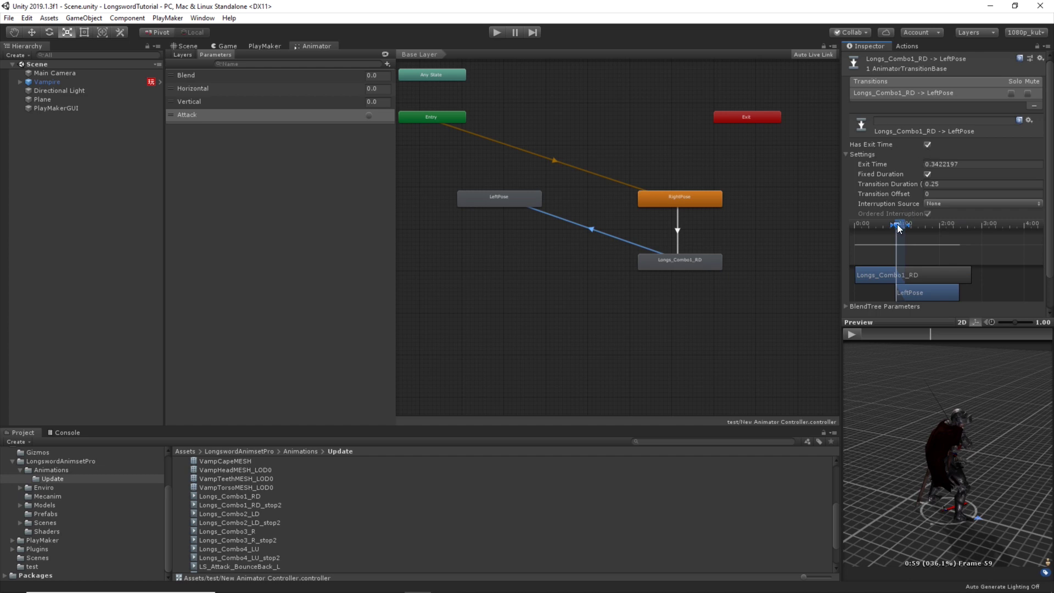
left_click_drag(898, 229, 930, 225)
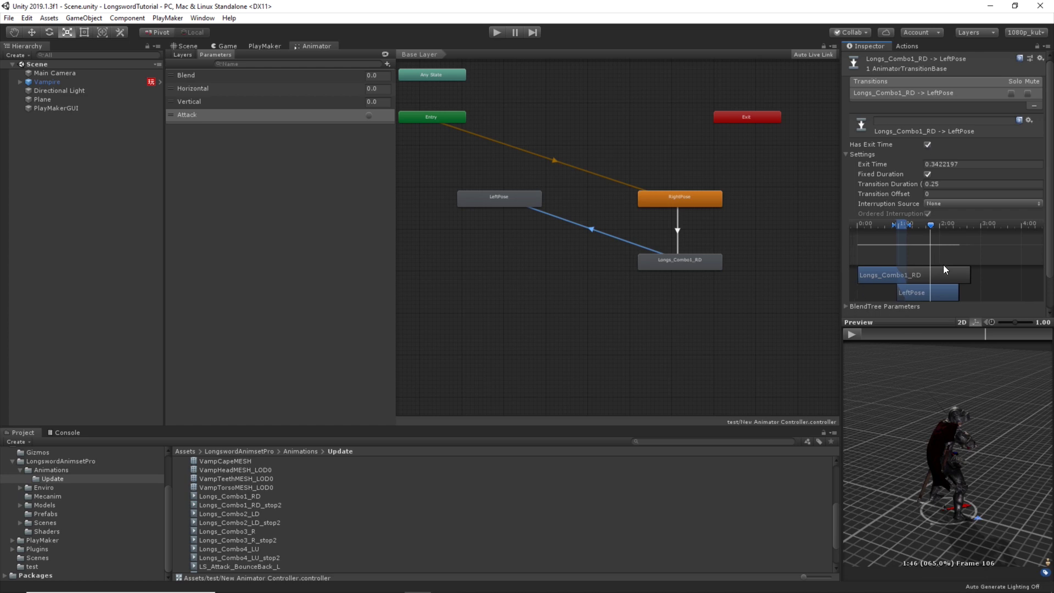
left_click(656, 345)
middle_click_drag(560, 308, 571, 295)
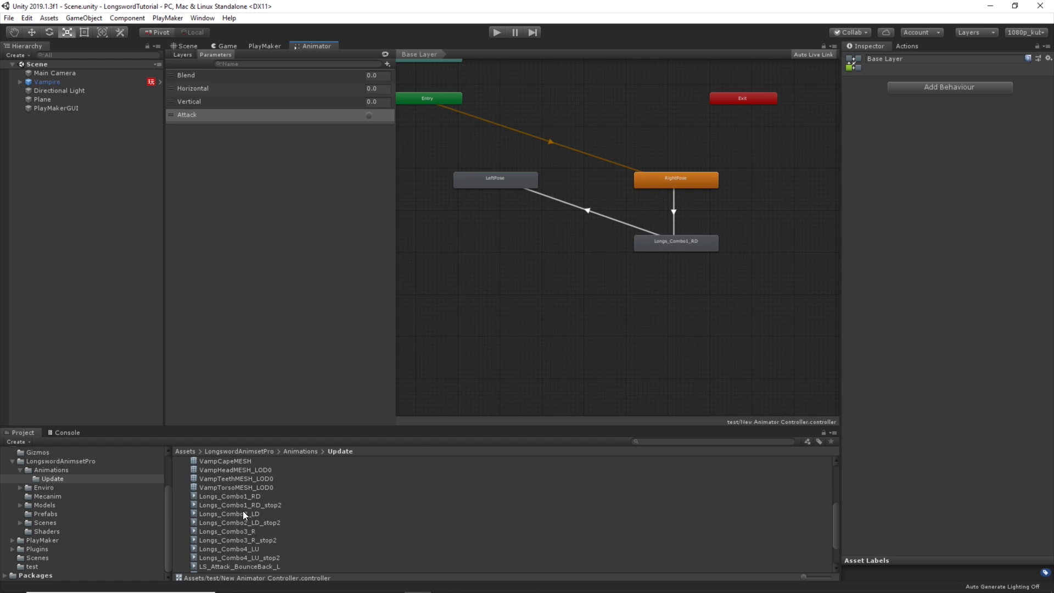
Add a Longs_Combo2_LD state and a transition into it from Longs_Combo1_RD.
left_click_drag(243, 511, 604, 290)
left_click(634, 247)
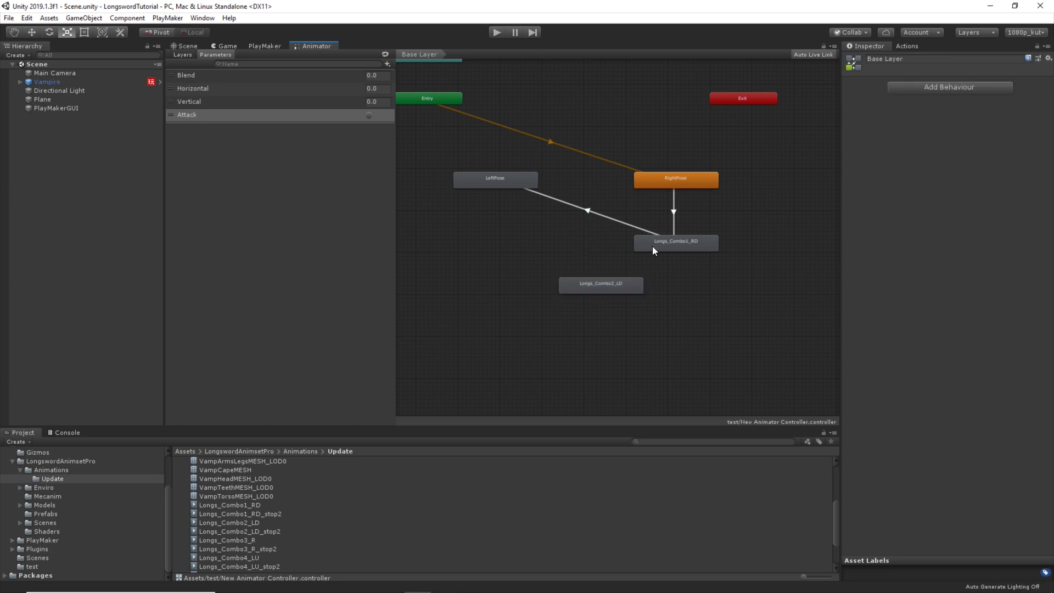
right_click(666, 243)
left_click(678, 249)
left_click(613, 282)
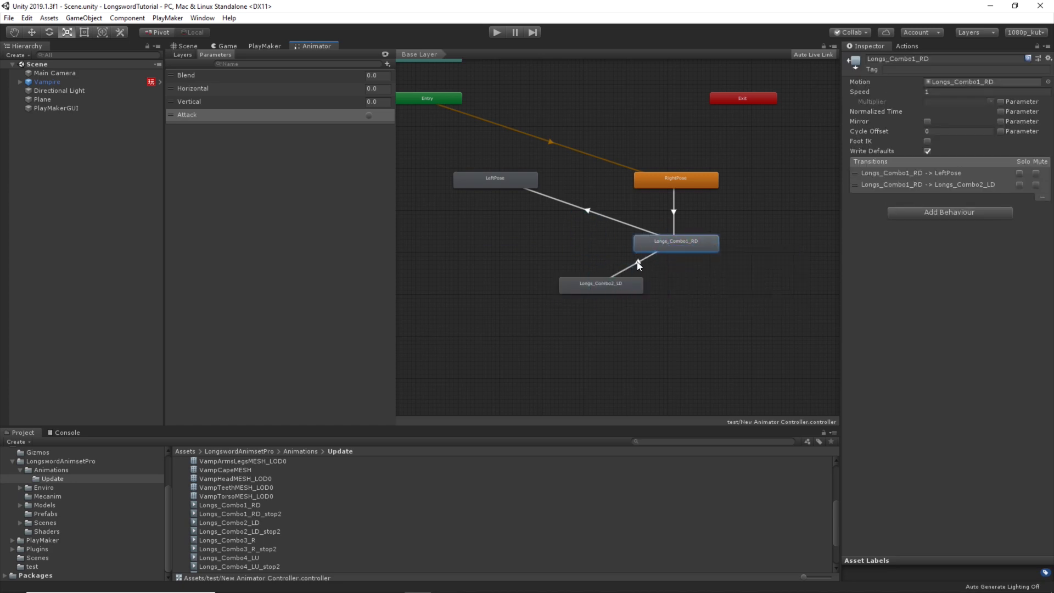
Set the Attack parameter as the Combo1_RD to Combo2_LD transition condition.
left_click(637, 261)
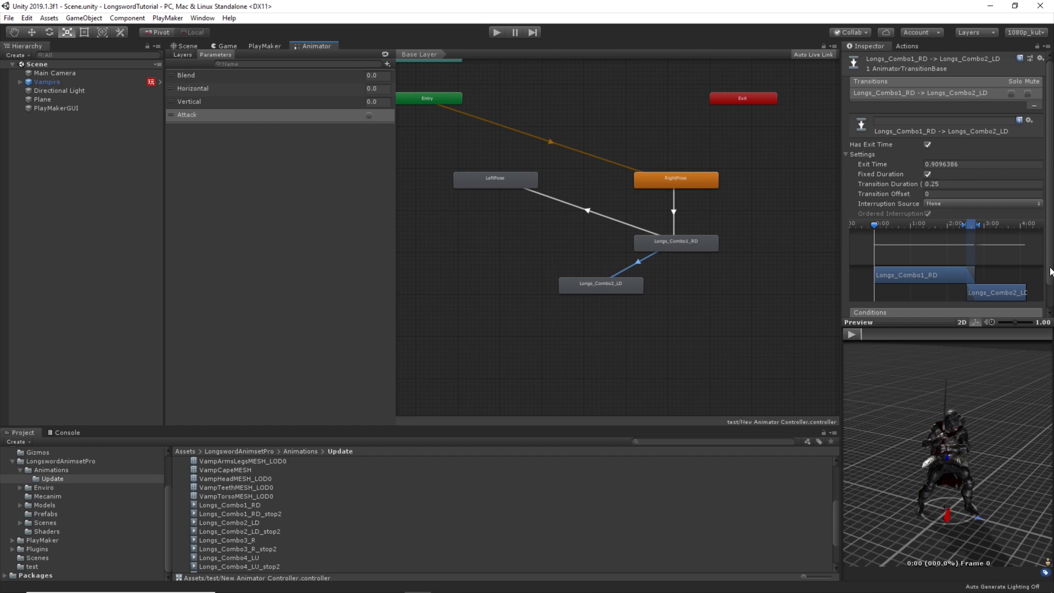
scroll(1047, 314, "down", 2)
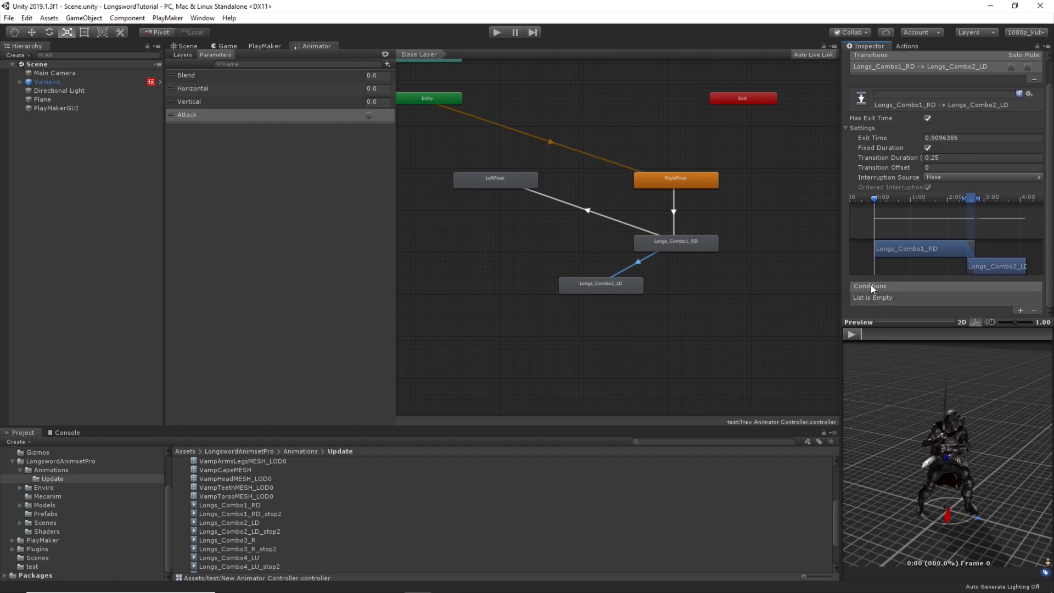
left_click(1020, 311)
left_click(887, 297)
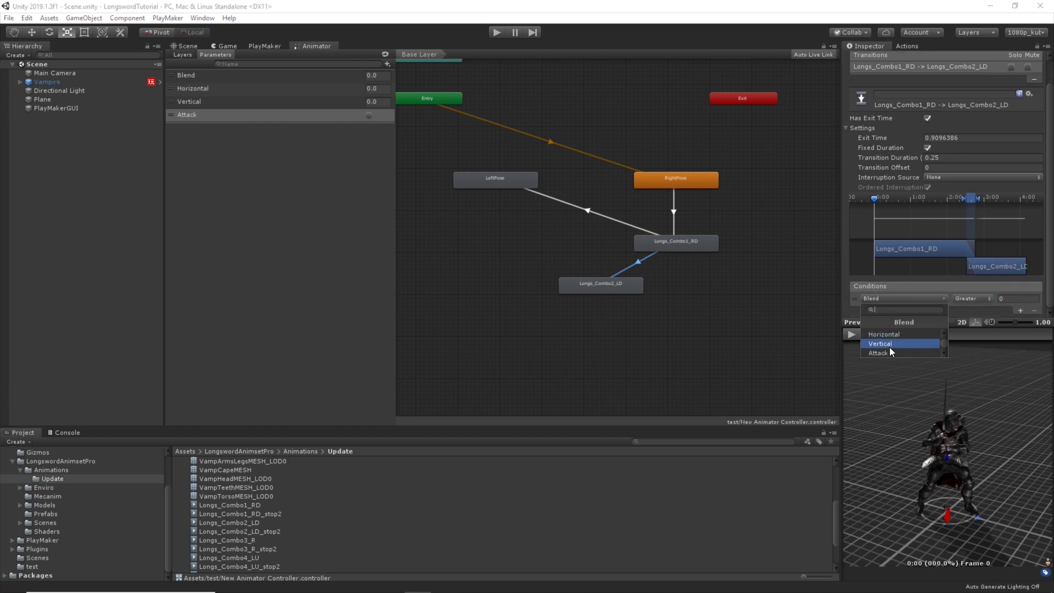
left_click(888, 352)
Start the transition earlier, exit time about 0.18, with a slight Combo2_LD offset.
mouse_move(876, 200)
left_mouse_down()
mouse_move(946, 201)
mouse_move(873, 206)
left_mouse_up()
left_click(852, 332)
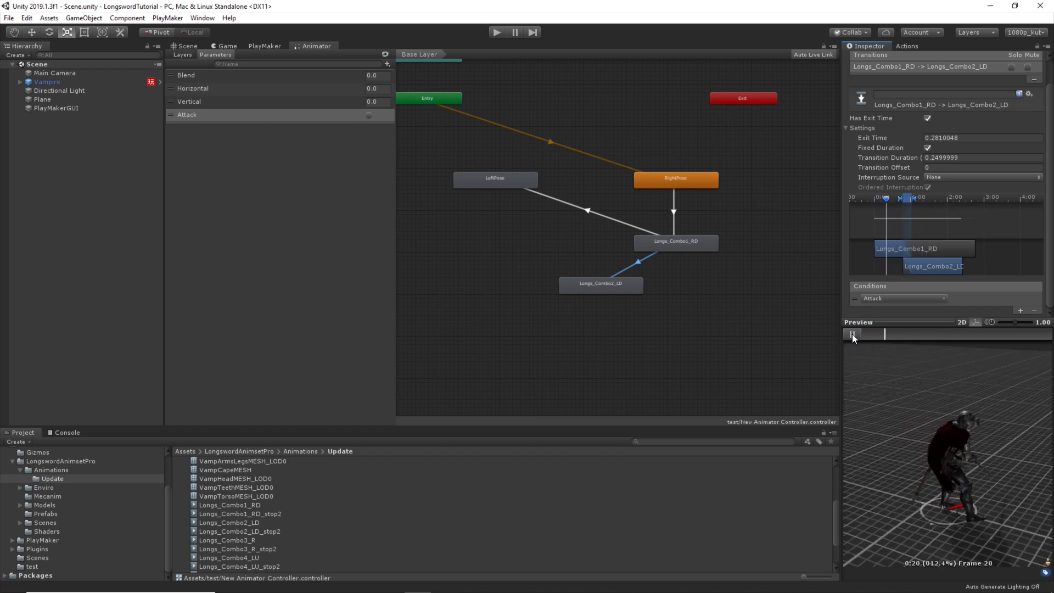
left_click(852, 334)
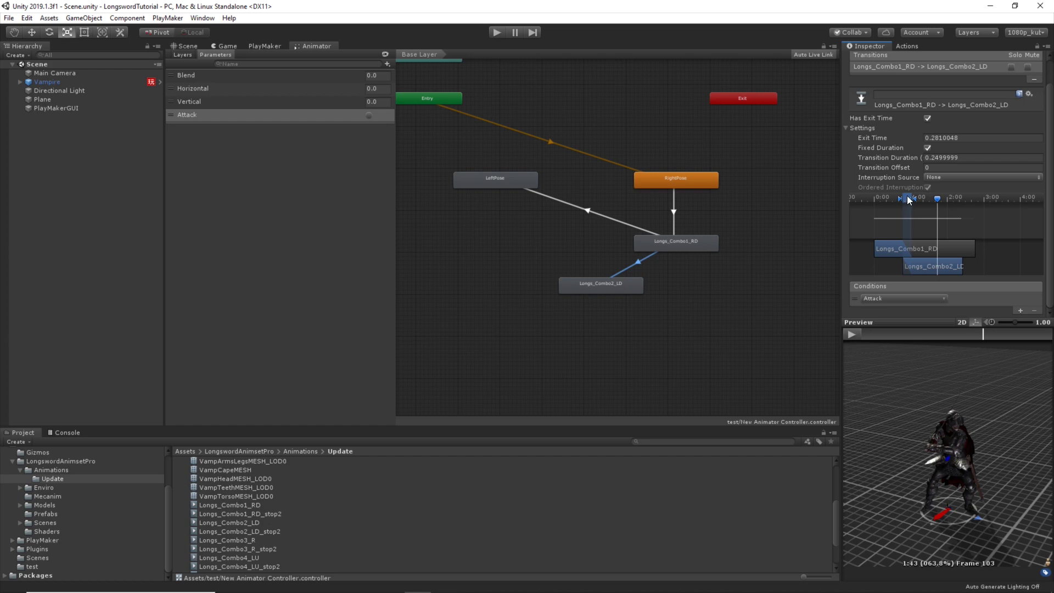
mouse_move(922, 199)
left_mouse_down()
mouse_move(876, 204)
mouse_move(903, 202)
left_mouse_up()
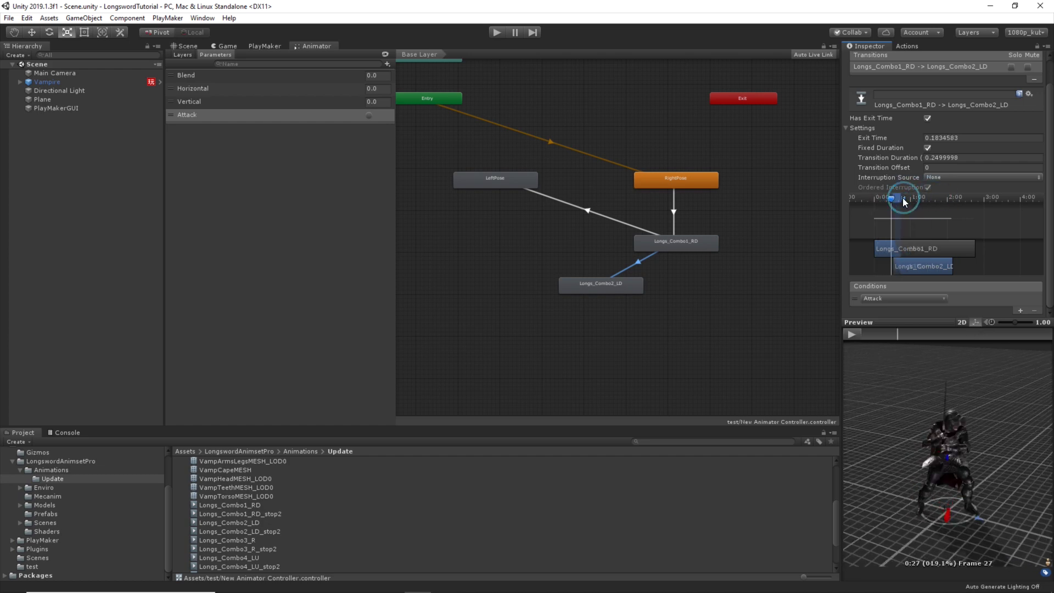
left_click_drag(912, 260, 907, 261)
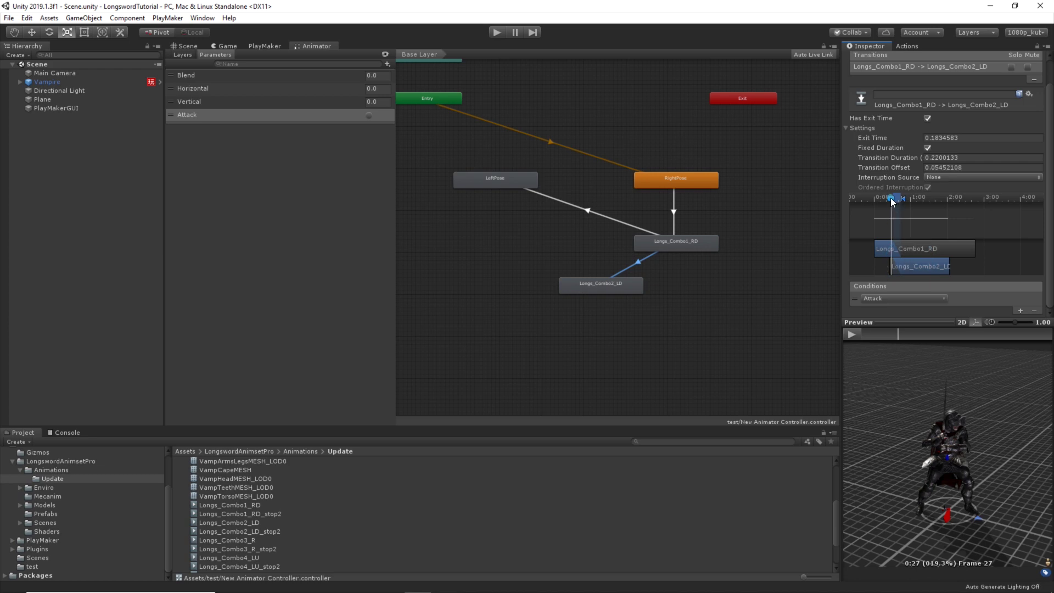
left_click_drag(892, 202, 861, 311)
left_click(853, 333)
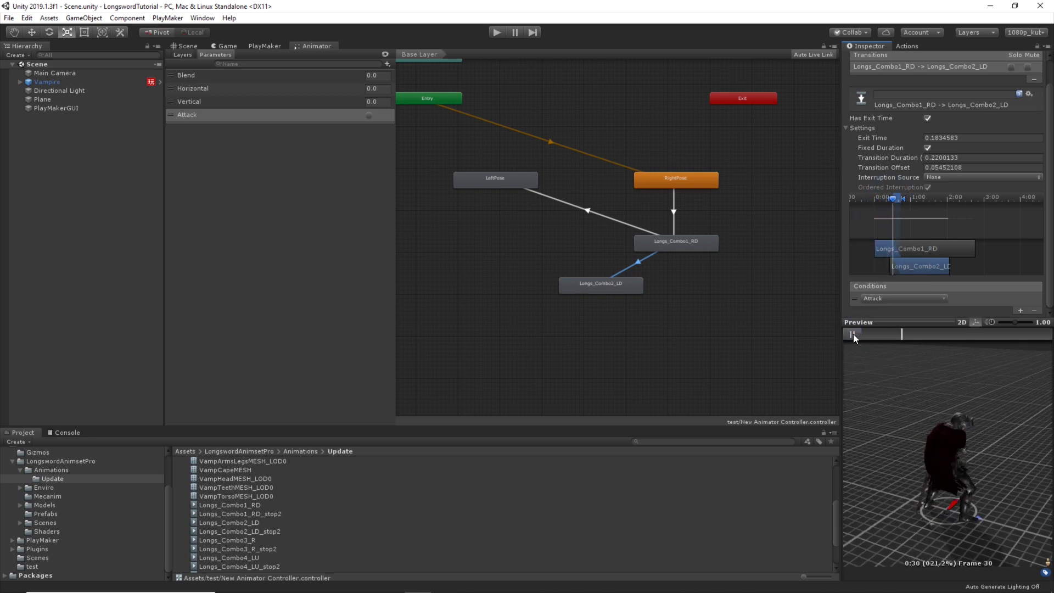
left_click(853, 334)
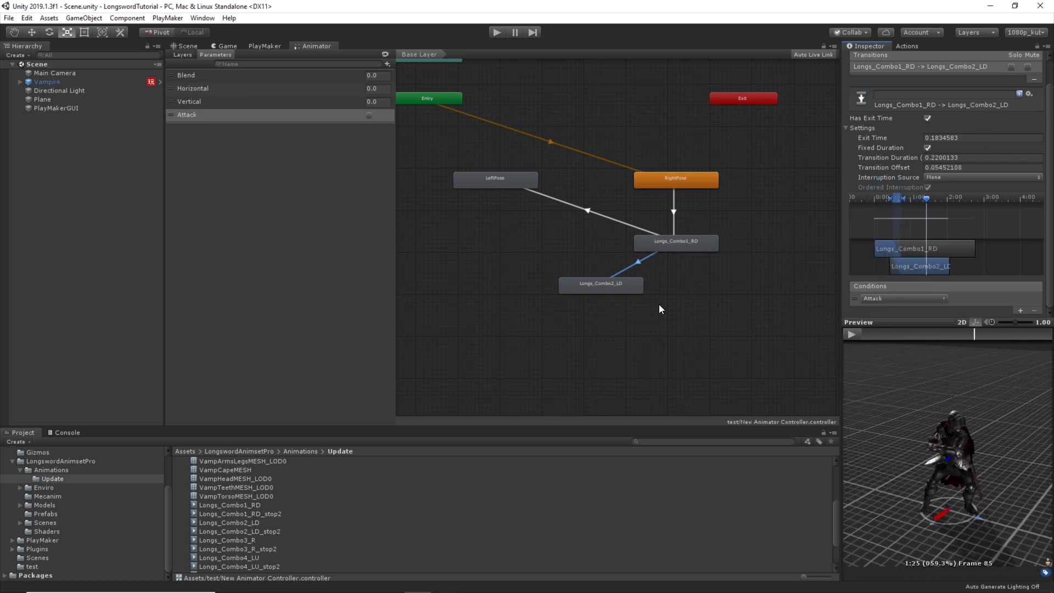
left_click(614, 346)
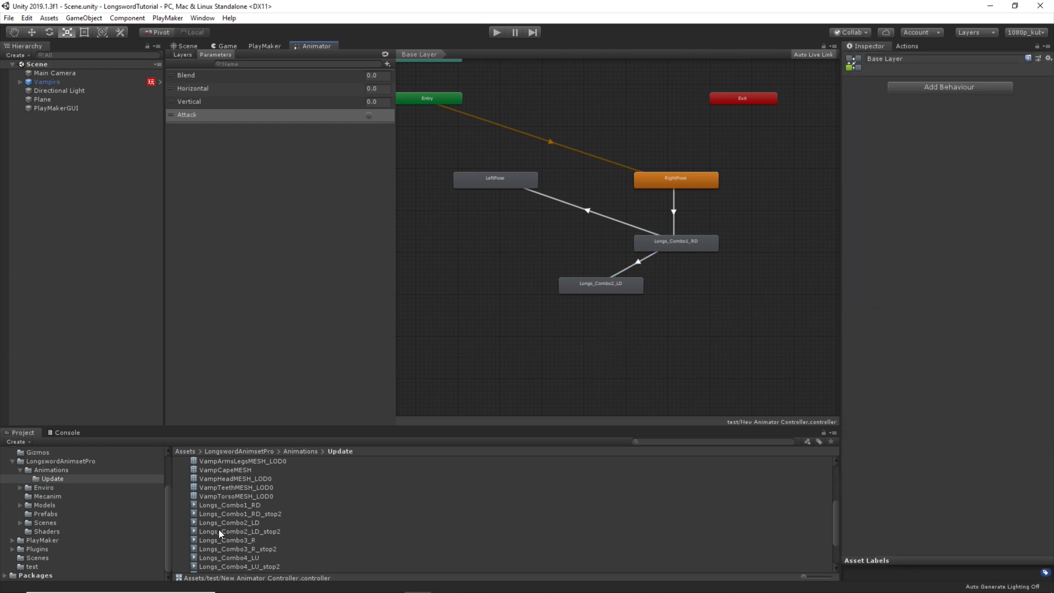
Add a Longs_Combo3_R state below Combo2_LD with a transition into it.
left_click_drag(241, 540, 535, 406)
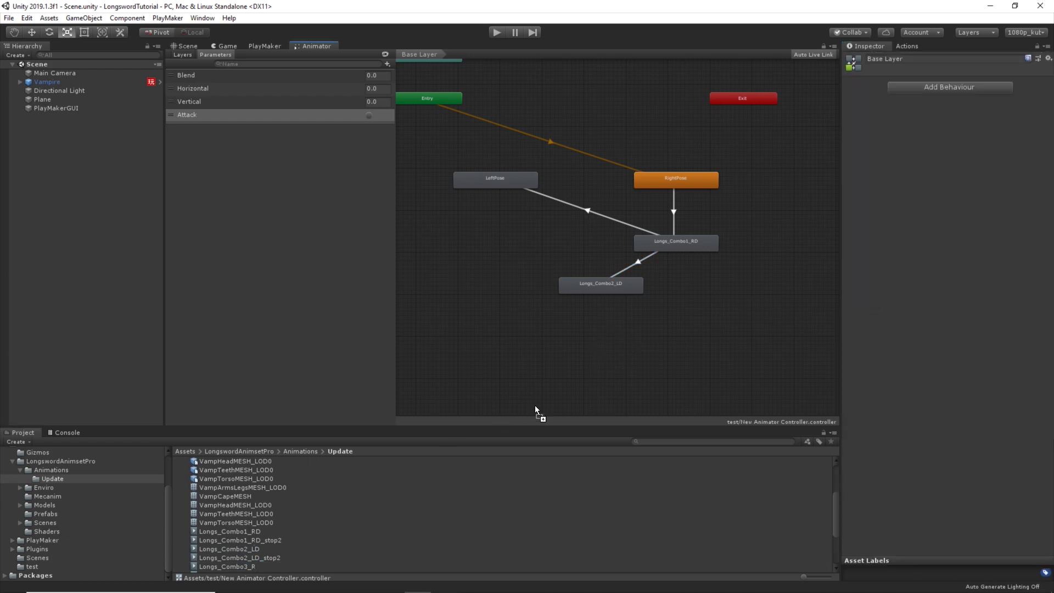
left_click_drag(607, 319, 606, 319)
right_click(616, 286)
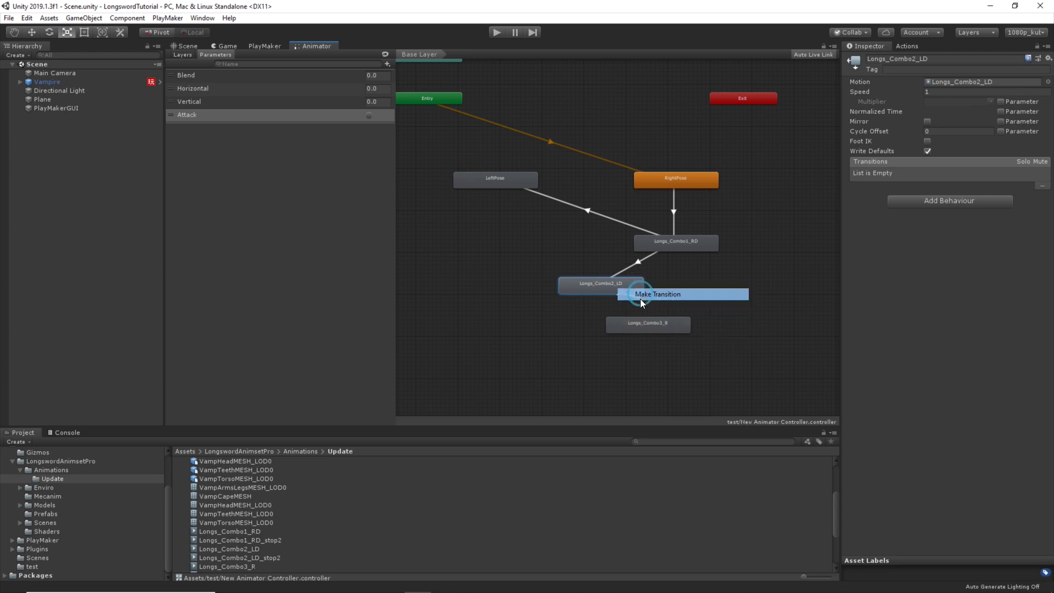
left_click(640, 296)
left_click(651, 324)
scroll(253, 555, "down", 3)
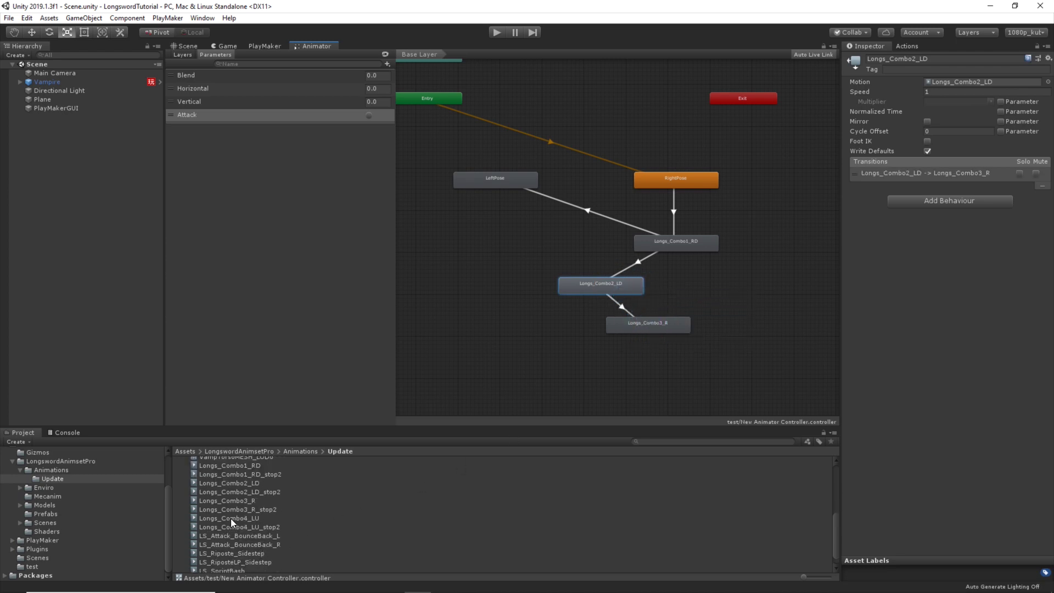
Add a Longs_Combo4_LU state entered from Longs_Combo3_R.
left_click_drag(232, 518, 571, 375)
right_click(634, 329)
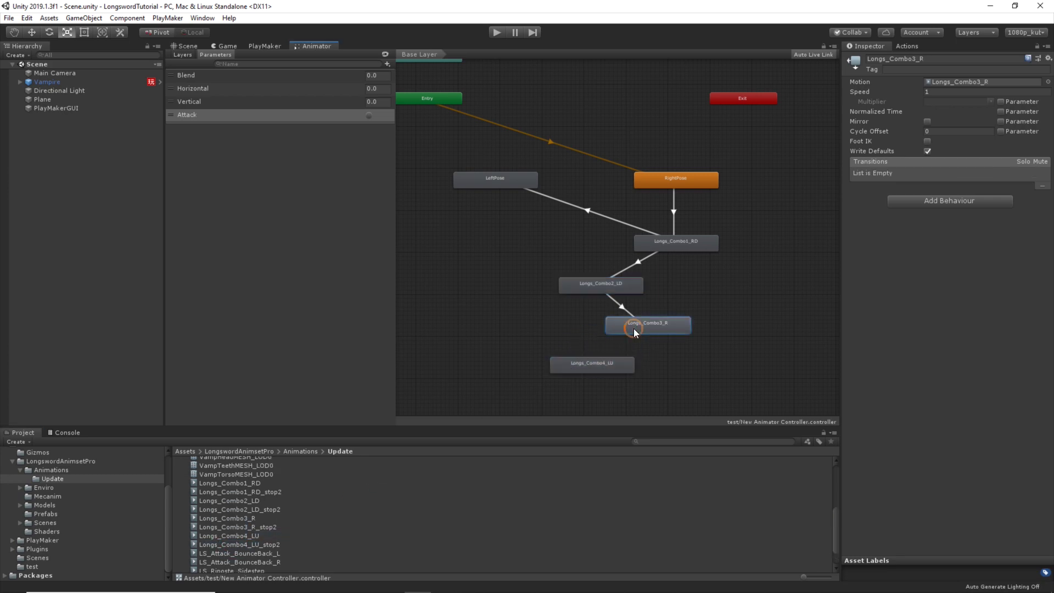
left_click(659, 336)
left_click(618, 366)
Give the Combo2_LD to Combo3_R transition an Attack condition and no exit time.
left_click(619, 306)
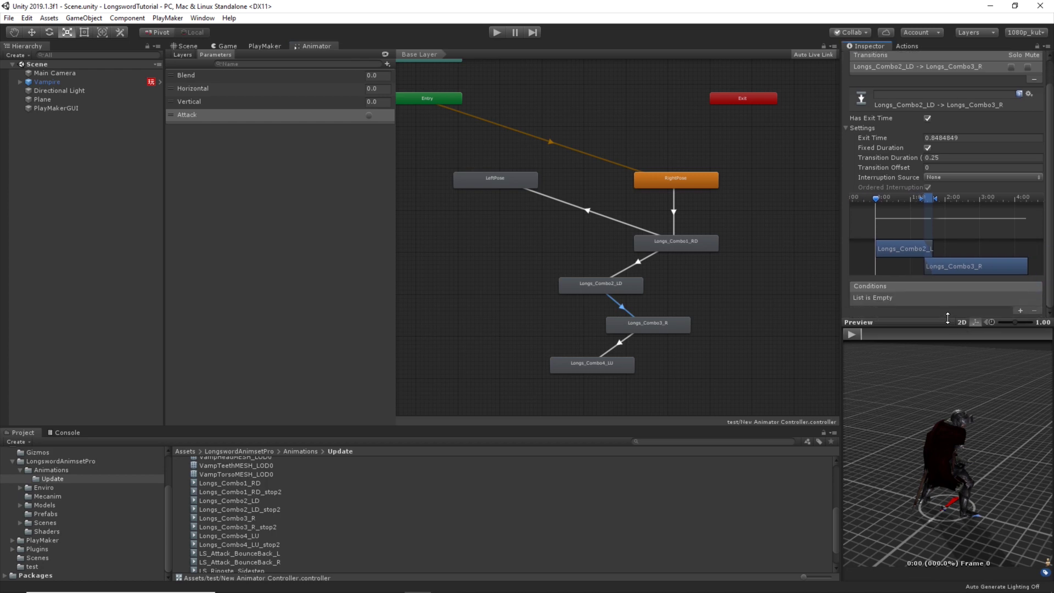
left_click_drag(947, 322, 955, 369)
left_click(1027, 336)
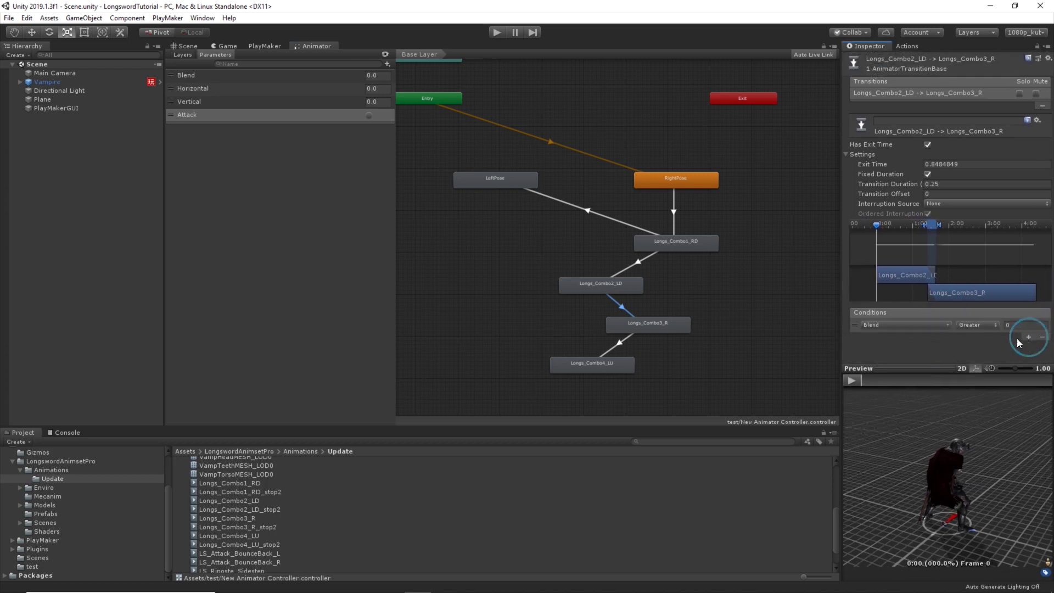
left_click(919, 329)
left_click(892, 378)
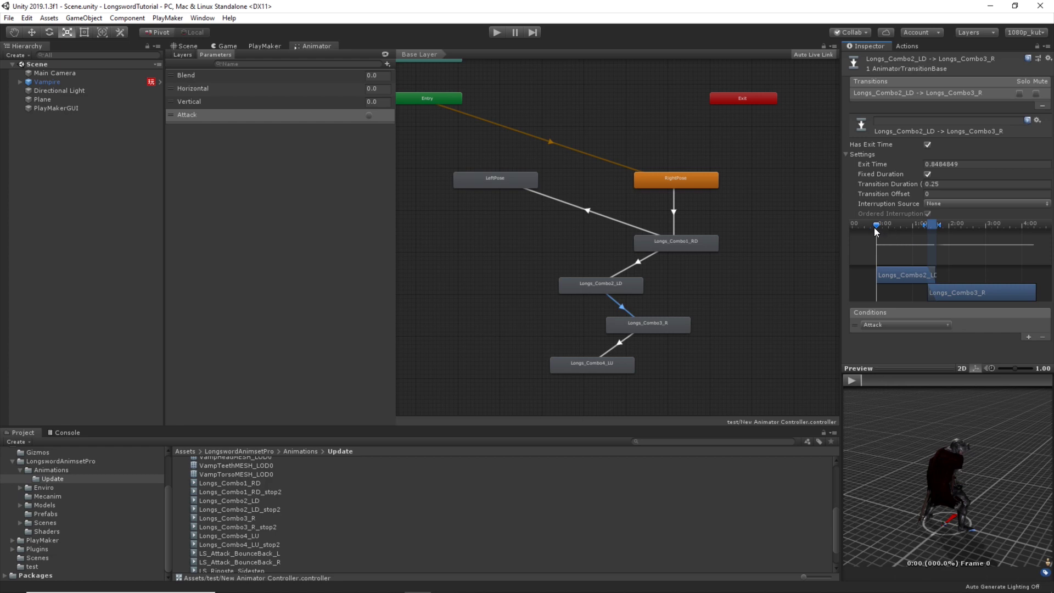
left_click_drag(879, 224, 925, 230)
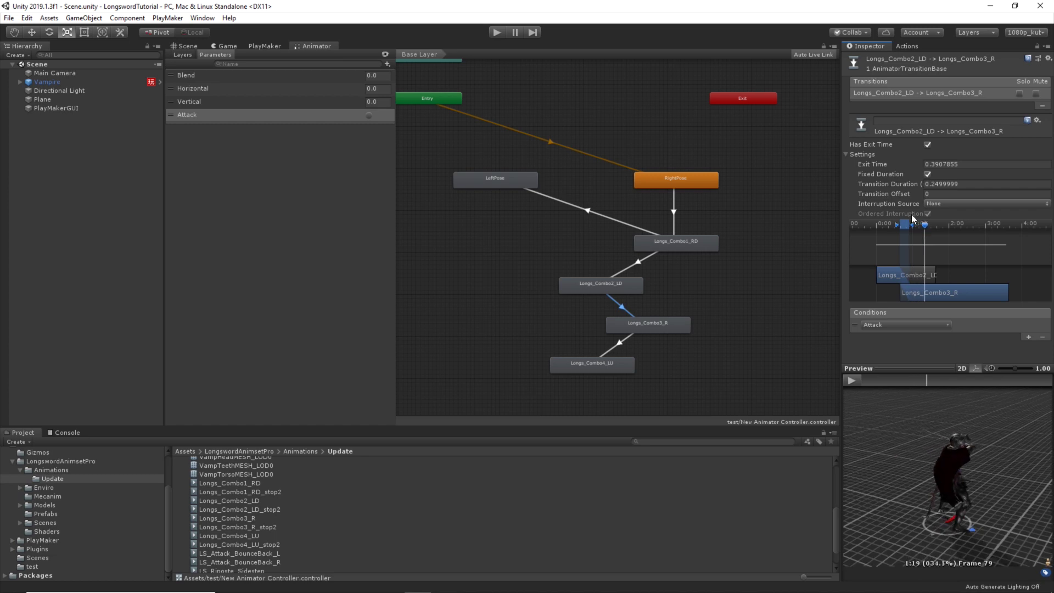
left_click(928, 144)
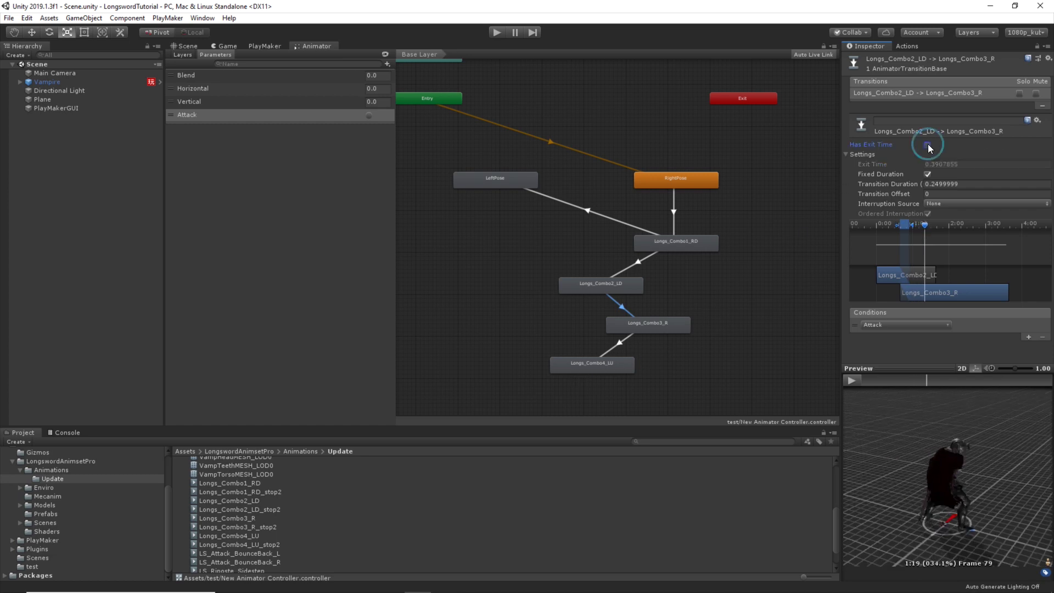
Turn off exit time on the Combo1_RD to Combo2_LD transition.
left_click(638, 263)
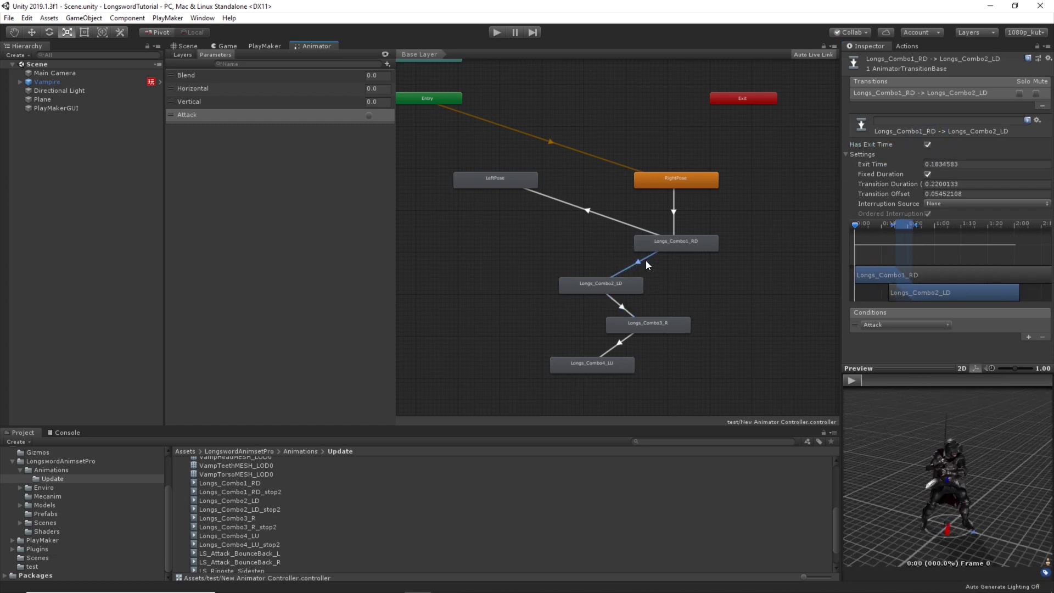
left_click(928, 145)
left_click_drag(855, 225, 926, 230)
left_click(676, 359)
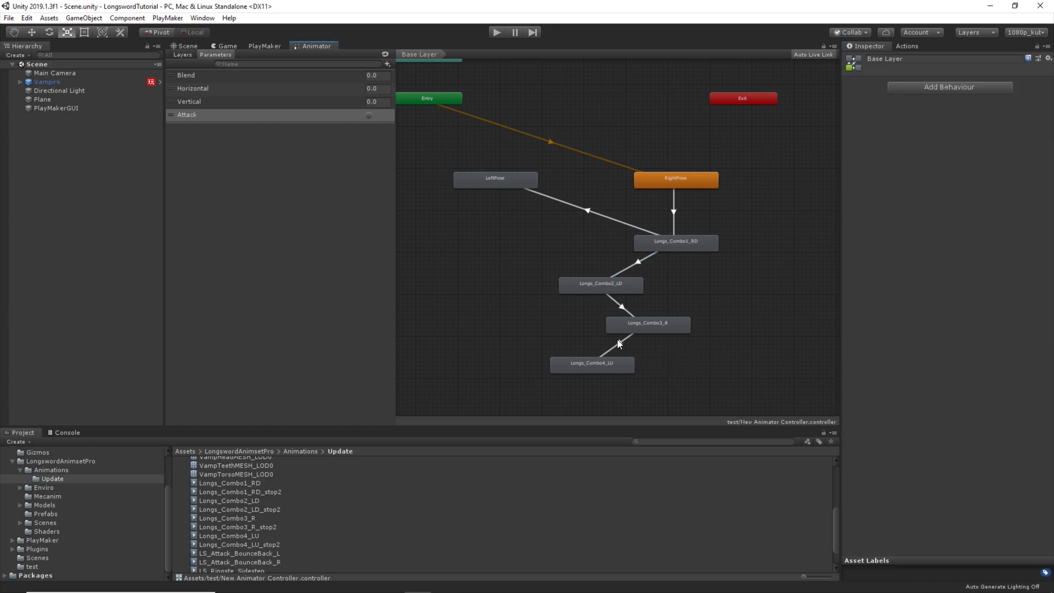
Make Combo3_R to Combo4_LU fire on Attack, no exit time, starting much earlier.
left_click(619, 342)
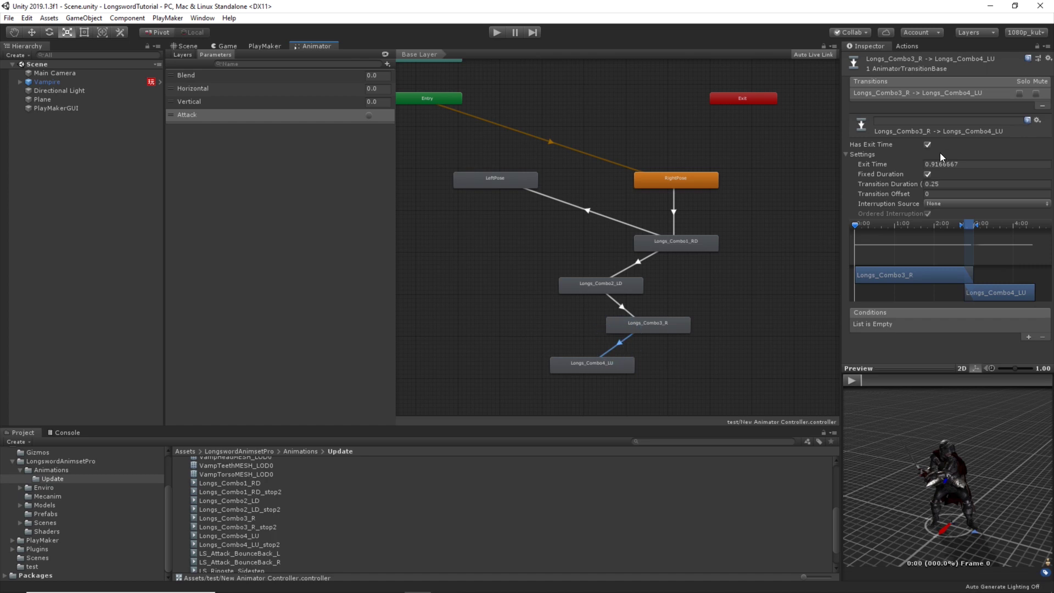
left_click(927, 145)
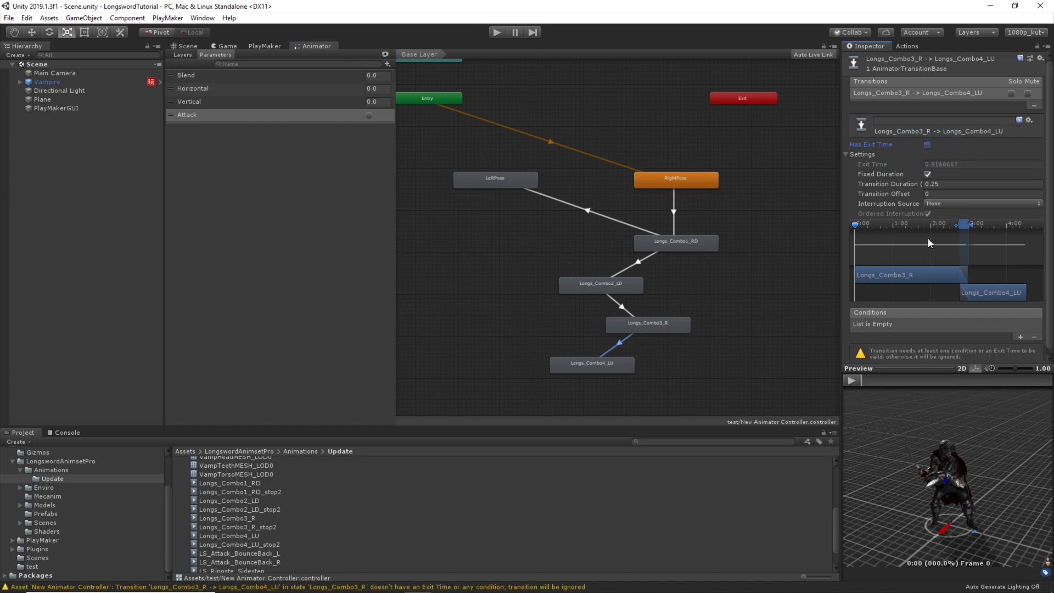
left_click(1020, 337)
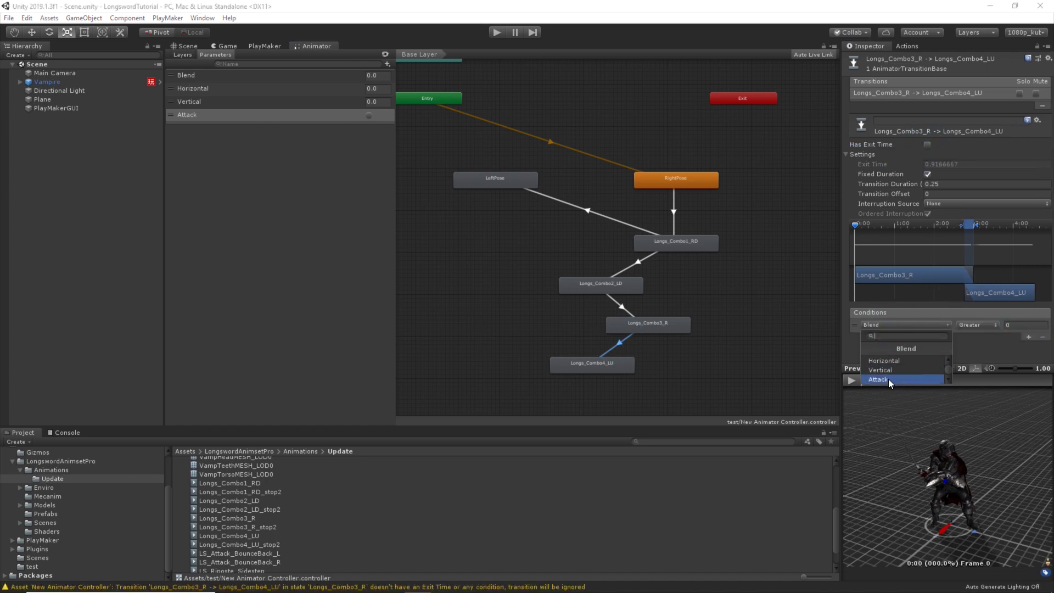
left_click_drag(855, 225, 887, 224)
mouse_move(983, 224)
left_mouse_down()
mouse_move(876, 223)
mouse_move(926, 230)
left_mouse_up()
Add a transition from Longs_Combo2_LD back to RightPose.
left_click(691, 369)
scroll(696, 365, "down", 2)
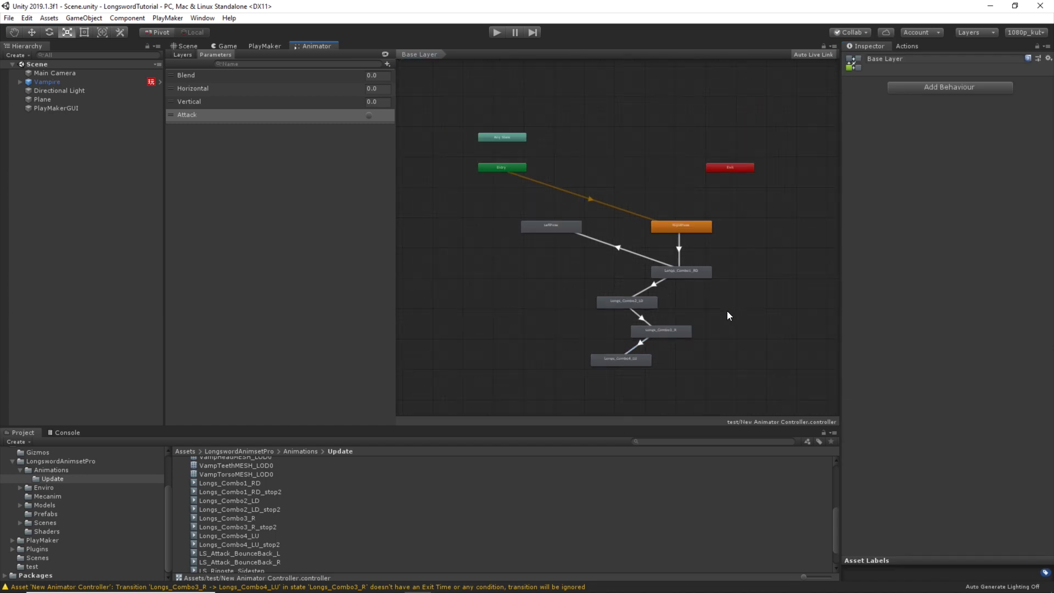
scroll(730, 297, "up", 5)
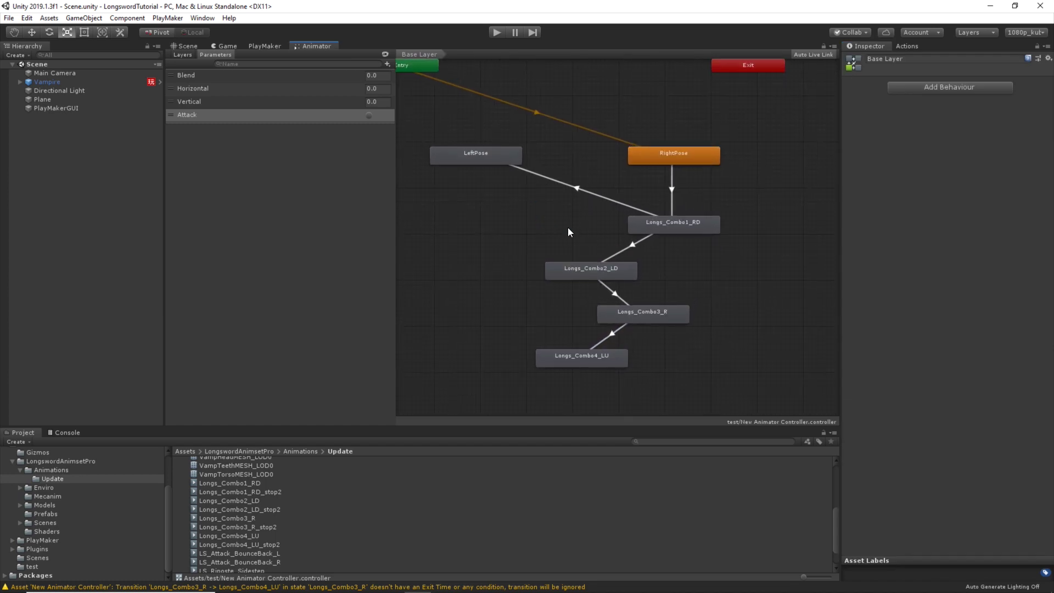
middle_click_drag(568, 231, 572, 243)
left_click(636, 259)
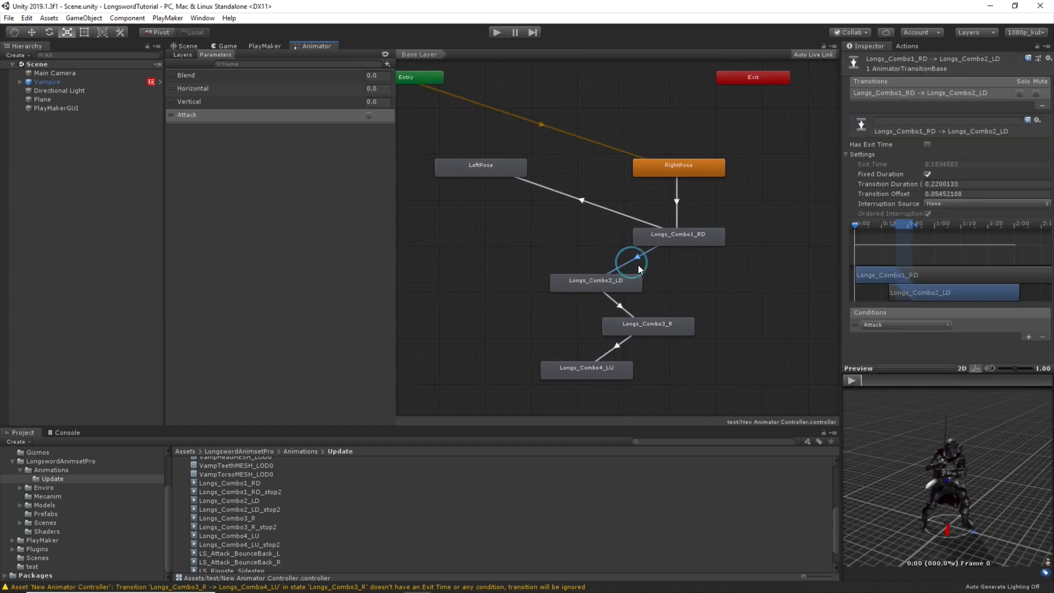
left_click(583, 278)
right_click(568, 278)
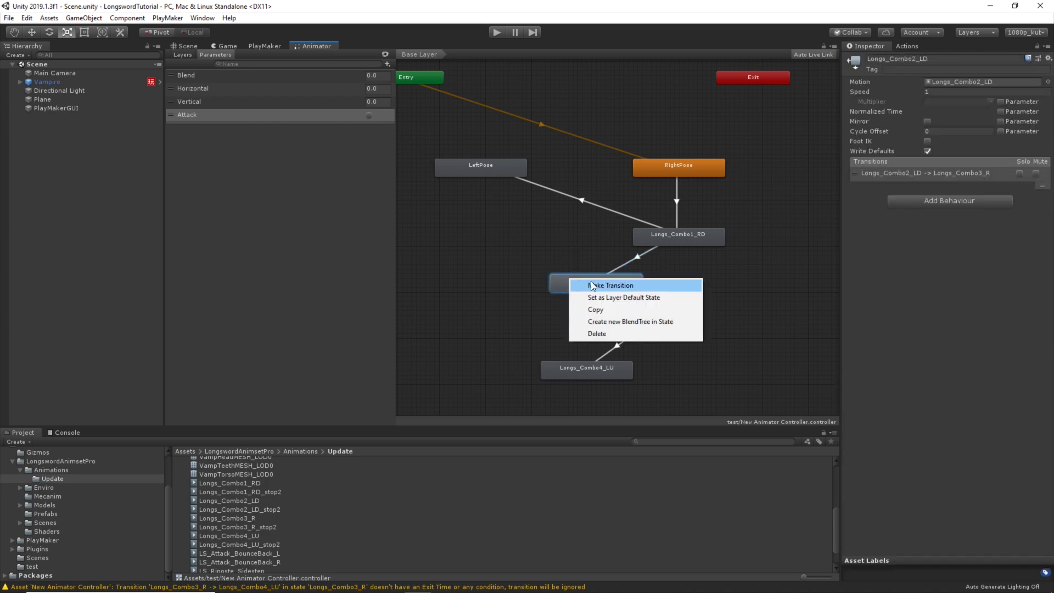
left_click(592, 285)
left_click(682, 165)
Shift Longs_Combo2_LD left and set the return's Exit Time to about 0.526.
left_click_drag(583, 280, 537, 280)
left_click(611, 231)
left_click(863, 226)
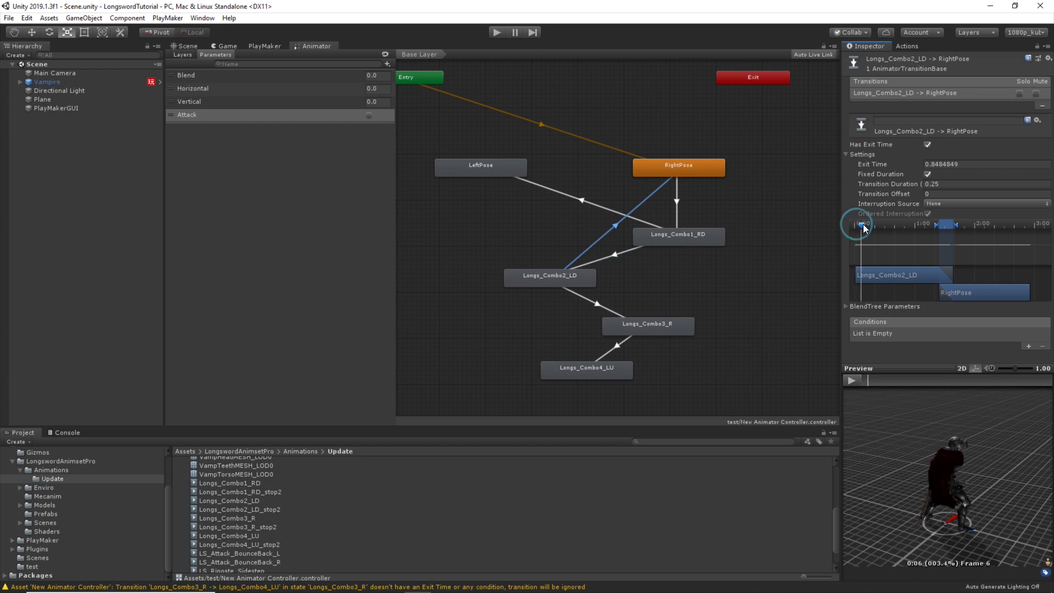
mouse_move(863, 227)
left_mouse_down()
mouse_move(939, 225)
mouse_move(910, 229)
left_mouse_up()
mouse_move(923, 291)
left_mouse_down()
mouse_move(940, 291)
mouse_move(930, 291)
left_mouse_up()
left_click_drag(907, 226, 969, 243)
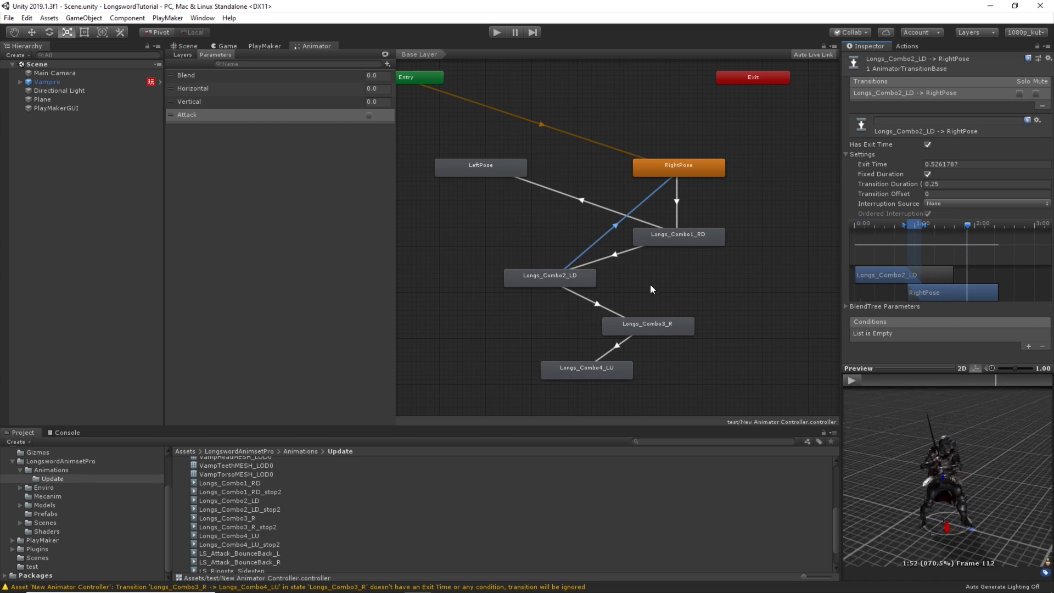
Add a Longs_Combo3_R to LeftPose transition that exits earlier.
left_click(679, 279)
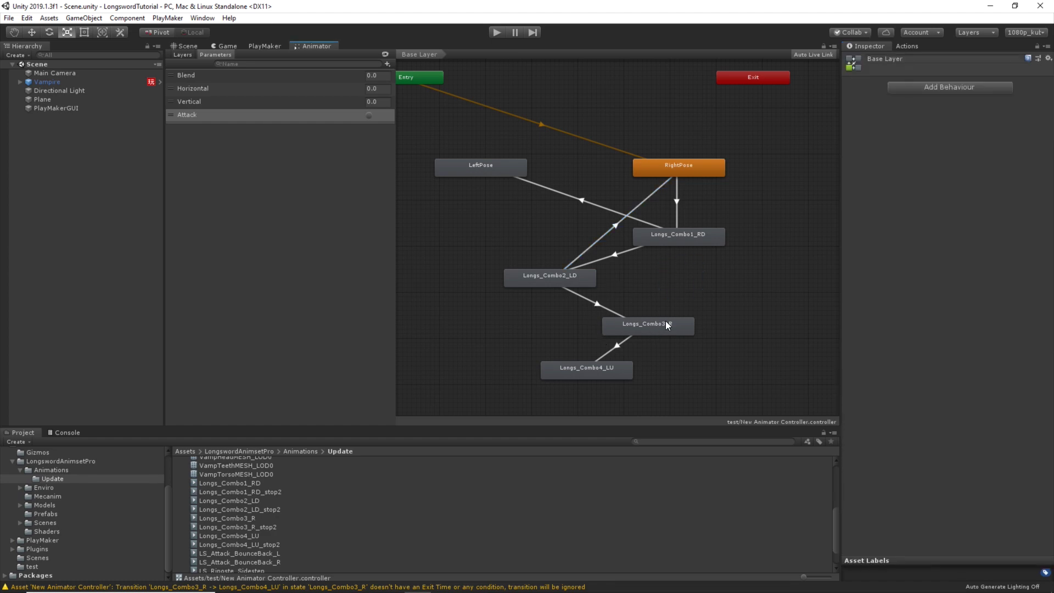
right_click(667, 325)
left_click(509, 169)
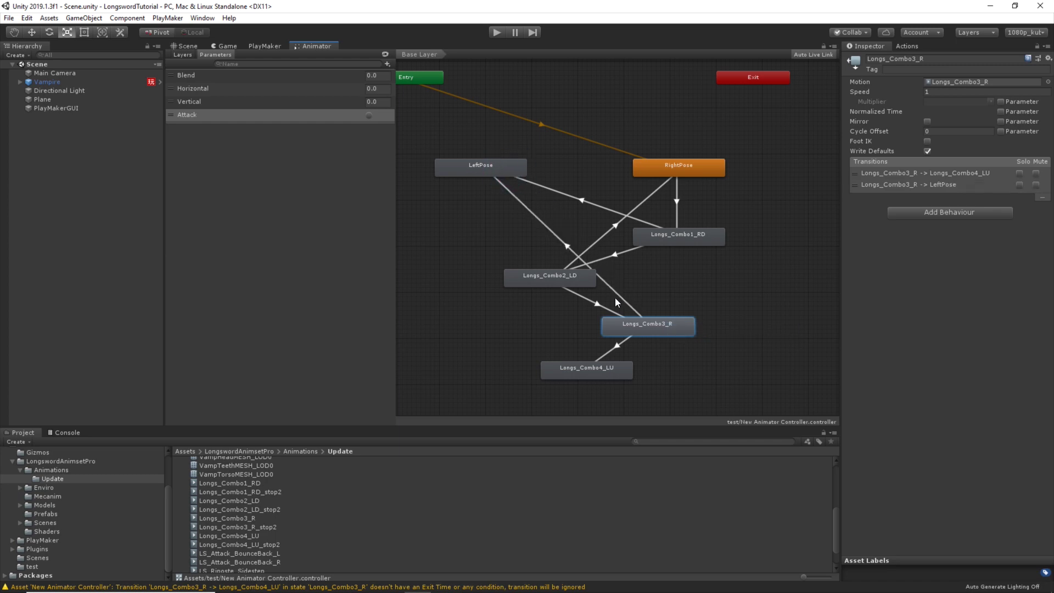
left_click(616, 298)
left_click_drag(854, 225, 910, 231)
left_click_drag(975, 225, 912, 226)
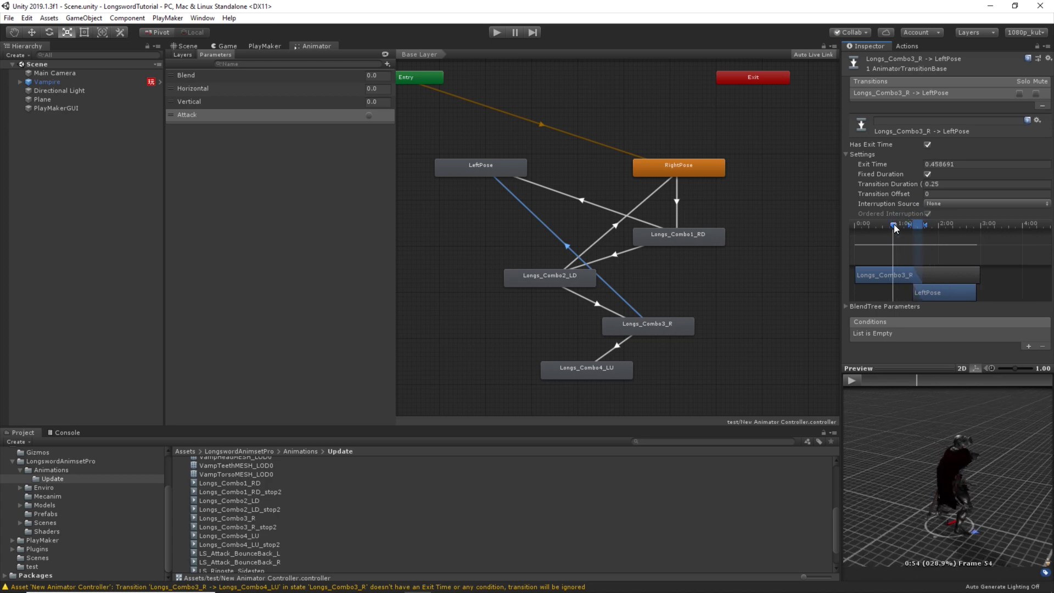
left_click(659, 283)
Add a Longs_Combo4_LU to RightPose transition with Exit Time about 0.808, duration 0.25.
right_click(550, 369)
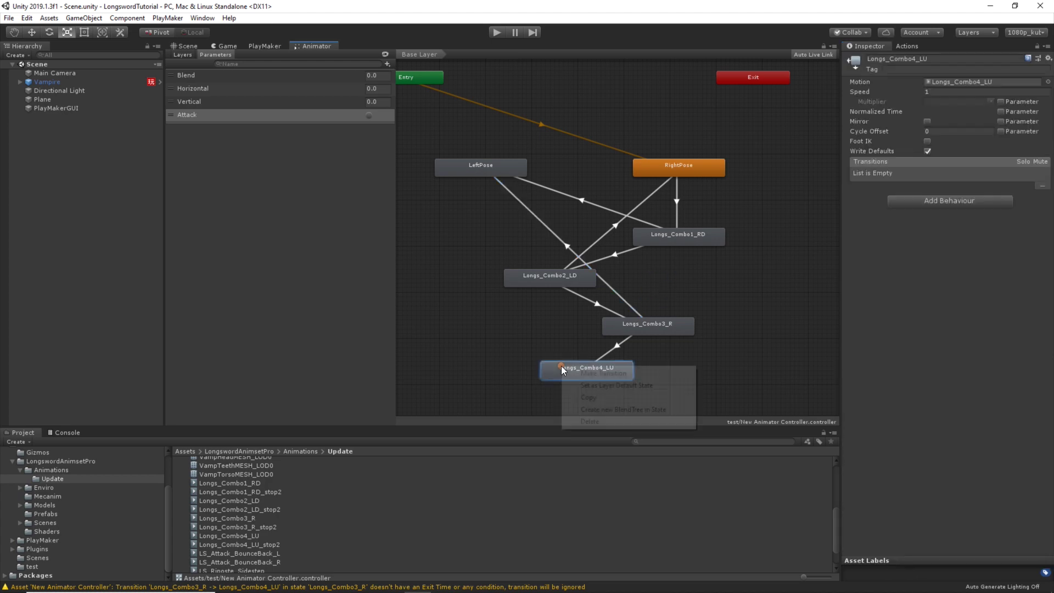
left_click(604, 374)
left_click(676, 169)
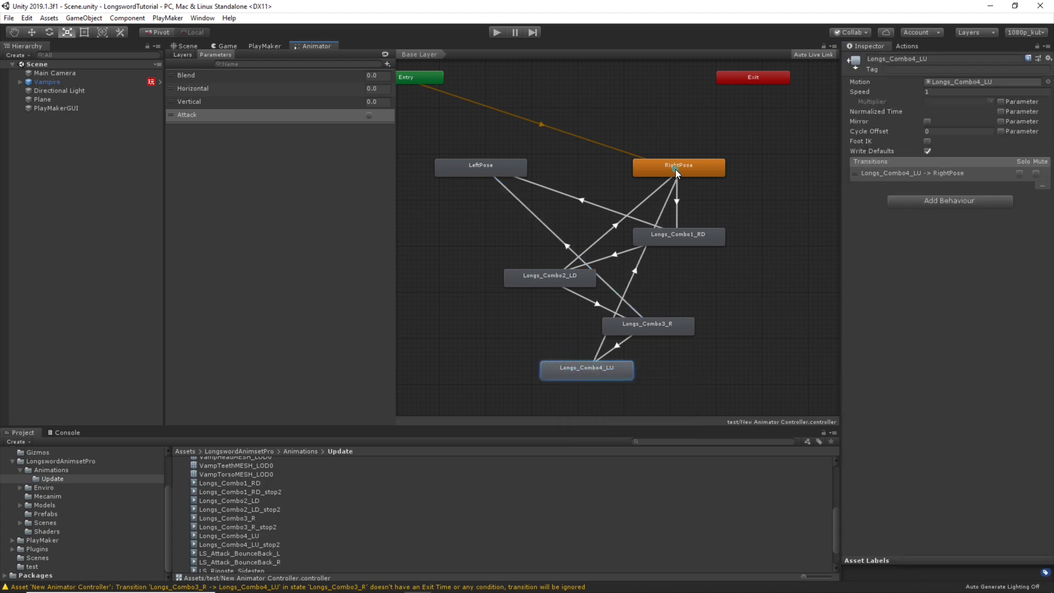
left_click(636, 268)
mouse_move(860, 226)
left_mouse_down()
mouse_move(961, 233)
mouse_move(911, 231)
left_mouse_up()
left_click(925, 228)
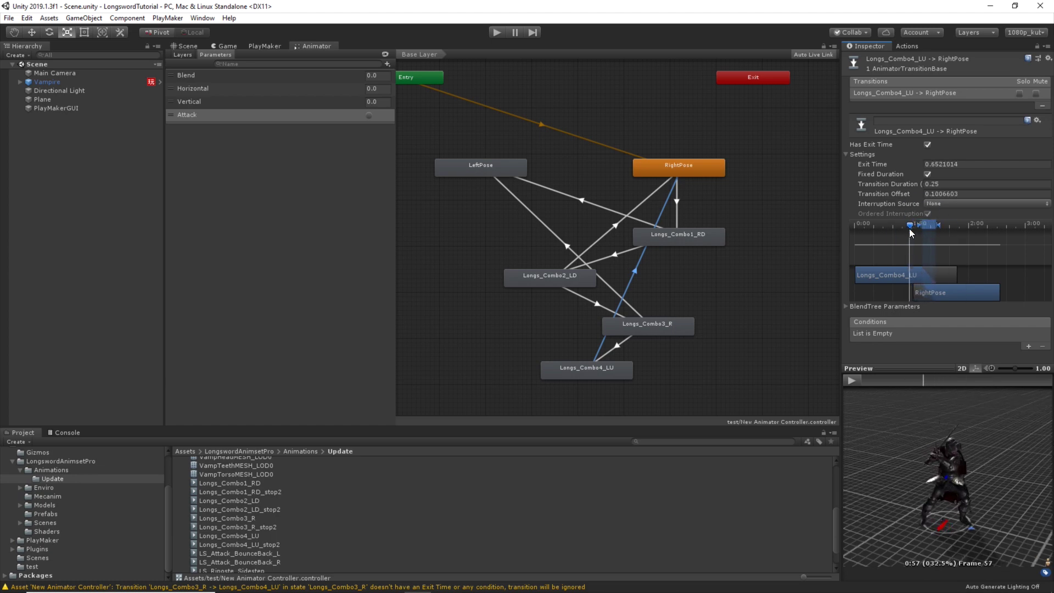
left_click_drag(934, 286, 944, 285)
left_click_drag(910, 228, 948, 239)
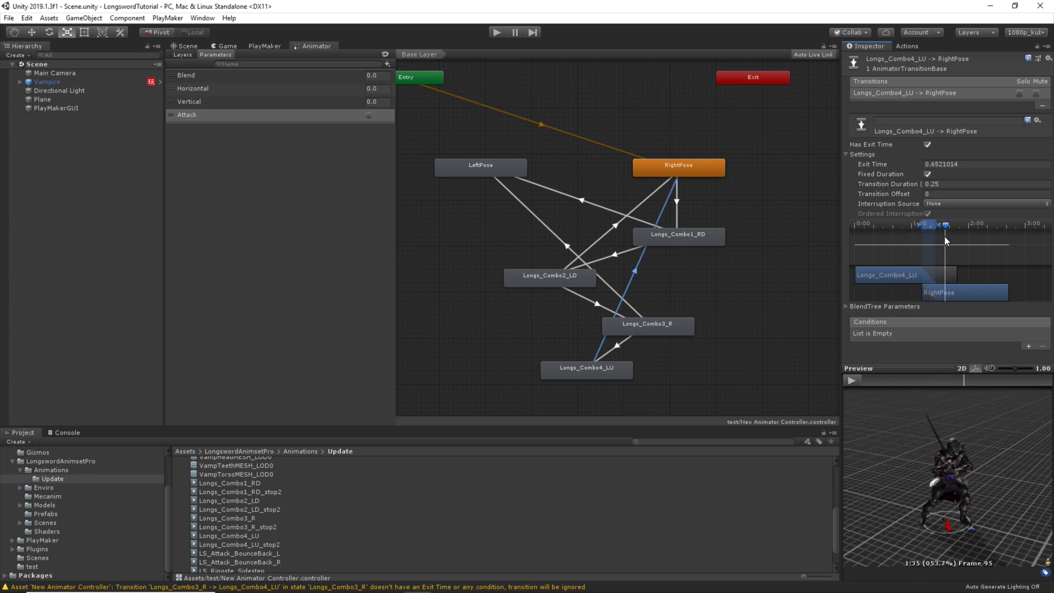
mouse_move(952, 291)
left_mouse_down()
mouse_move(971, 293)
mouse_move(959, 291)
left_mouse_up()
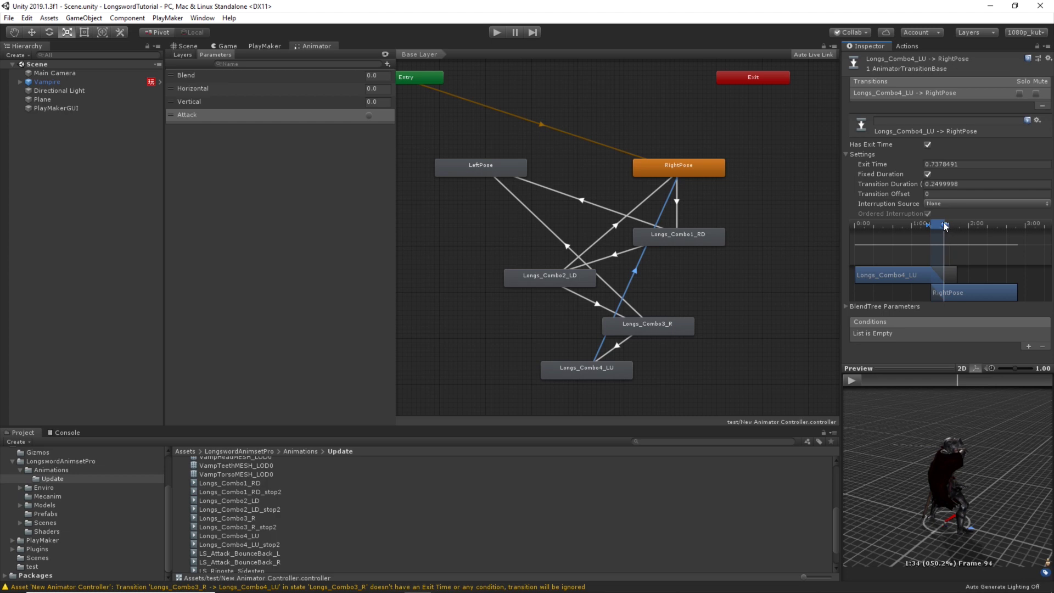
mouse_move(945, 226)
left_mouse_down()
mouse_move(933, 231)
mouse_move(969, 243)
mouse_move(947, 227)
mouse_move(921, 228)
mouse_move(965, 236)
left_mouse_up()
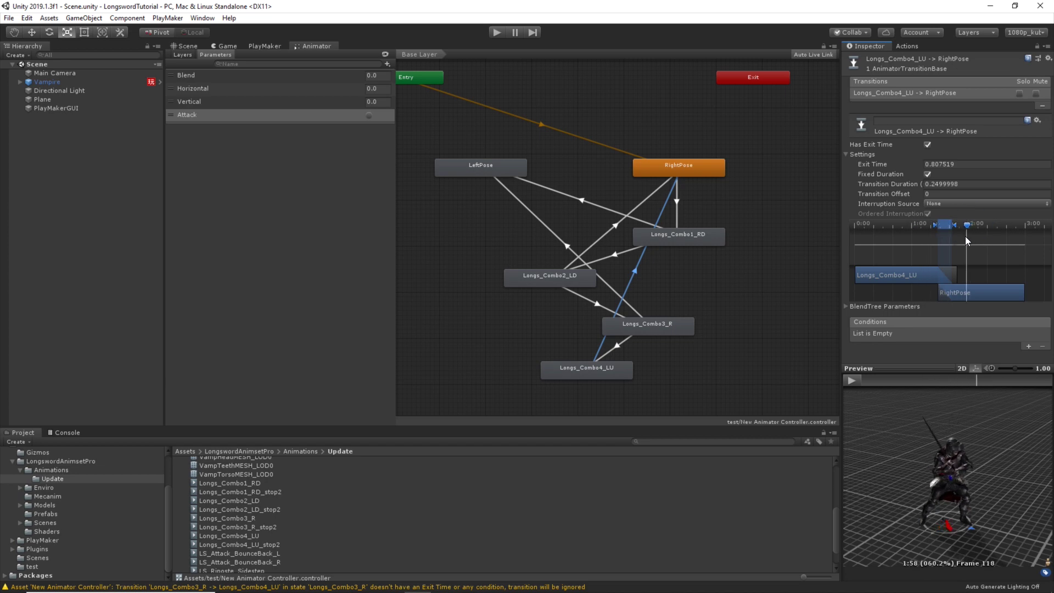
Turn on Foot IK for the Longs_Combo3_R and Longs_Combo4_LU animator states.
left_click(691, 329)
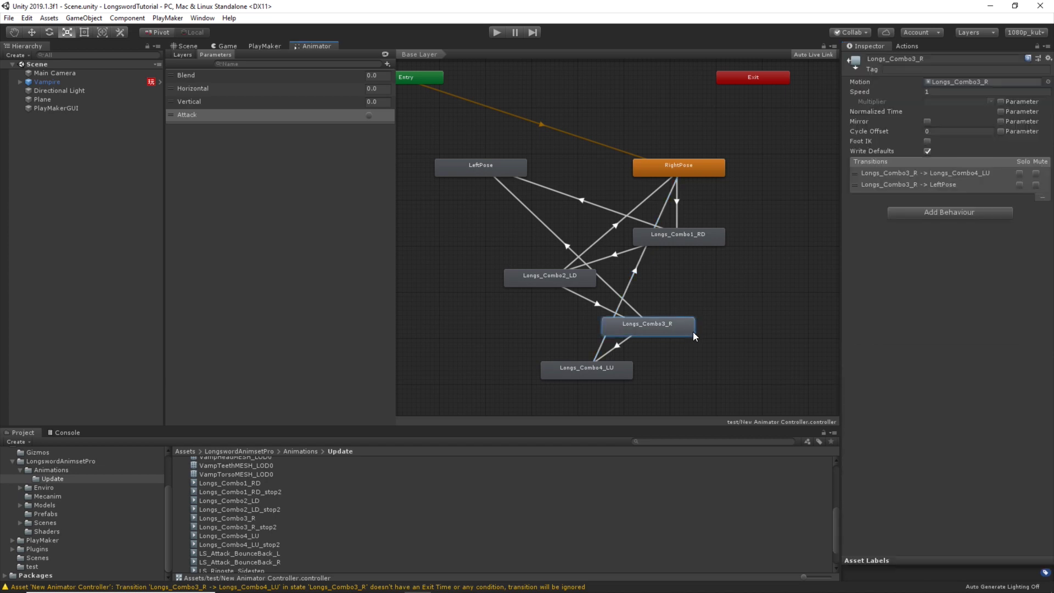
left_click(785, 303)
middle_click_drag(745, 303, 728, 271)
scroll(729, 269, "down", 3)
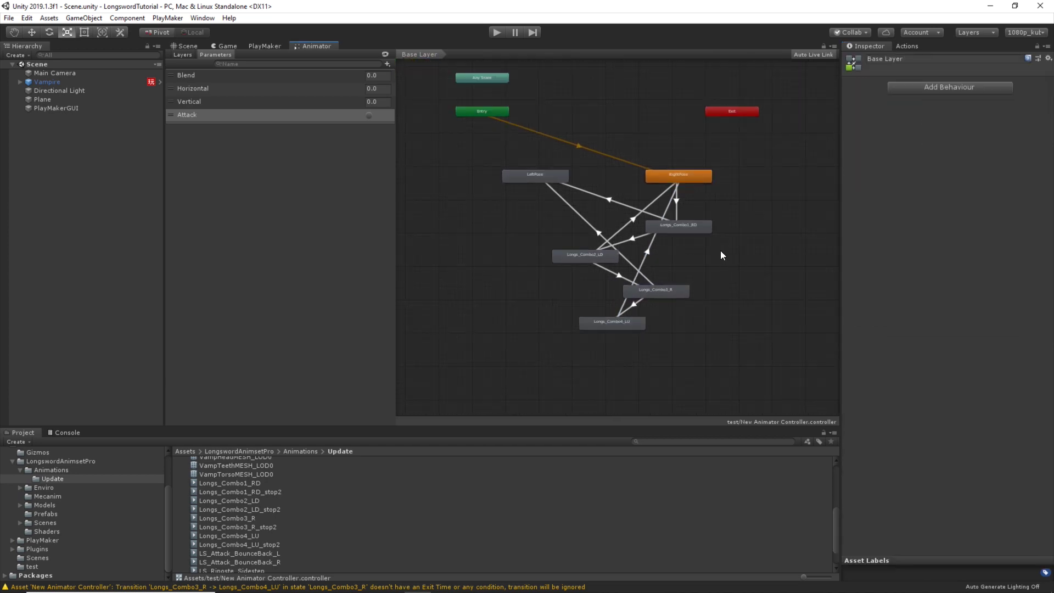
left_click(677, 230)
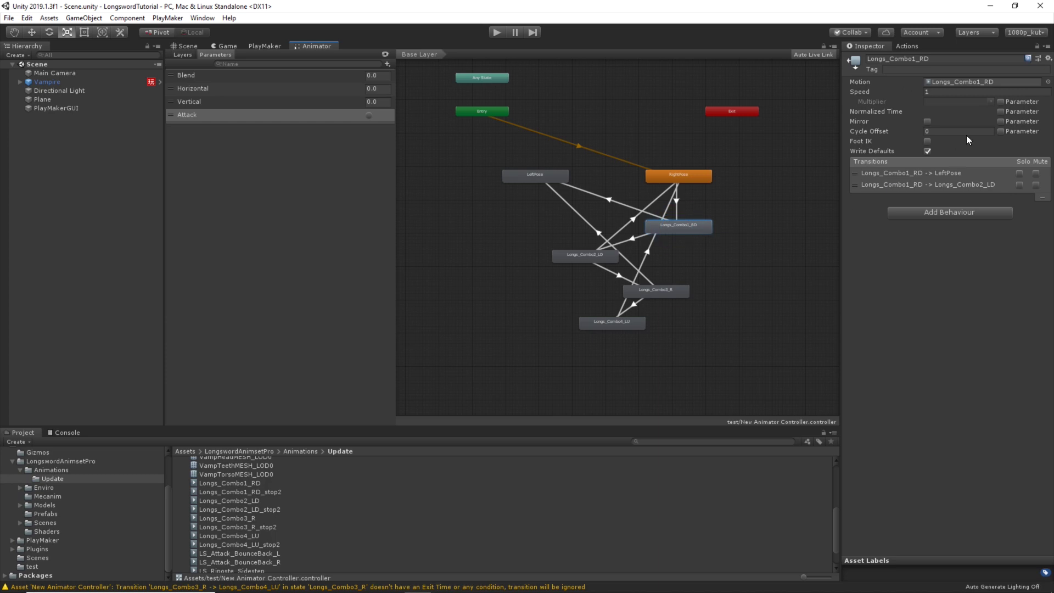
left_click(598, 256)
left_click(657, 288)
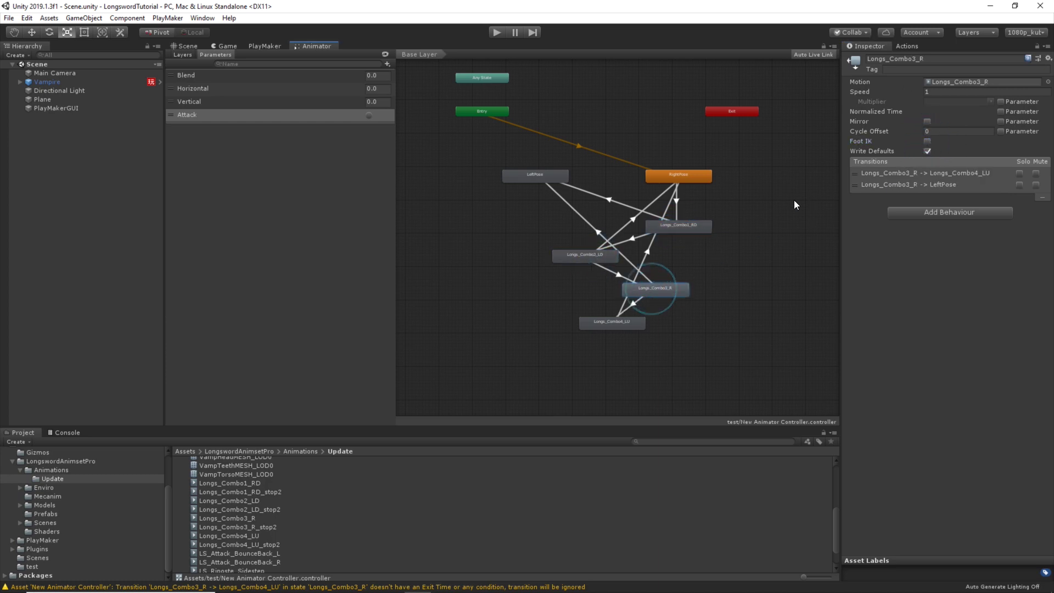
left_click(927, 142)
left_click(614, 321)
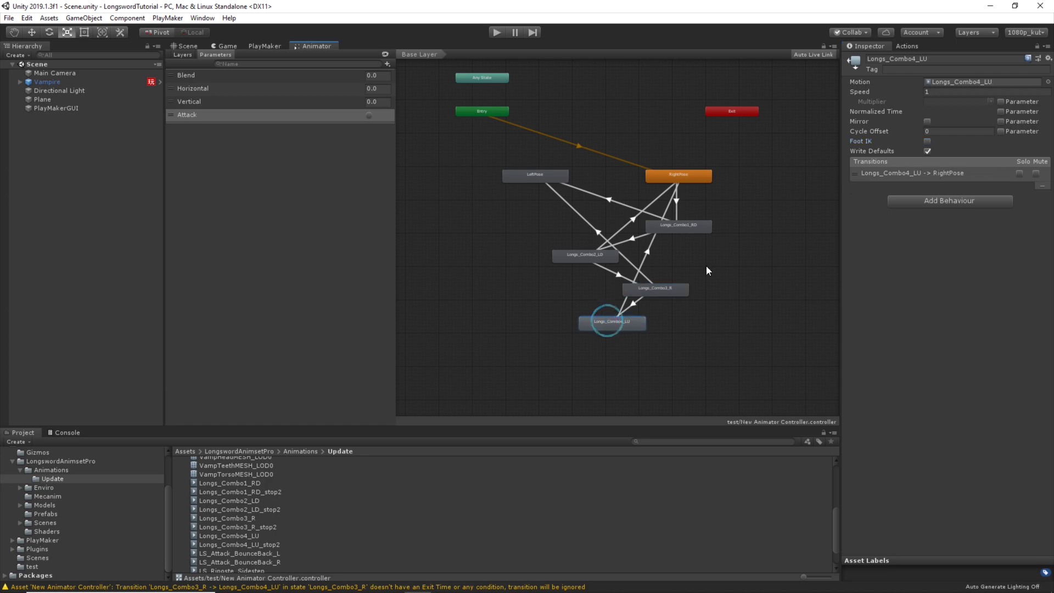
left_click(927, 142)
left_click(741, 283)
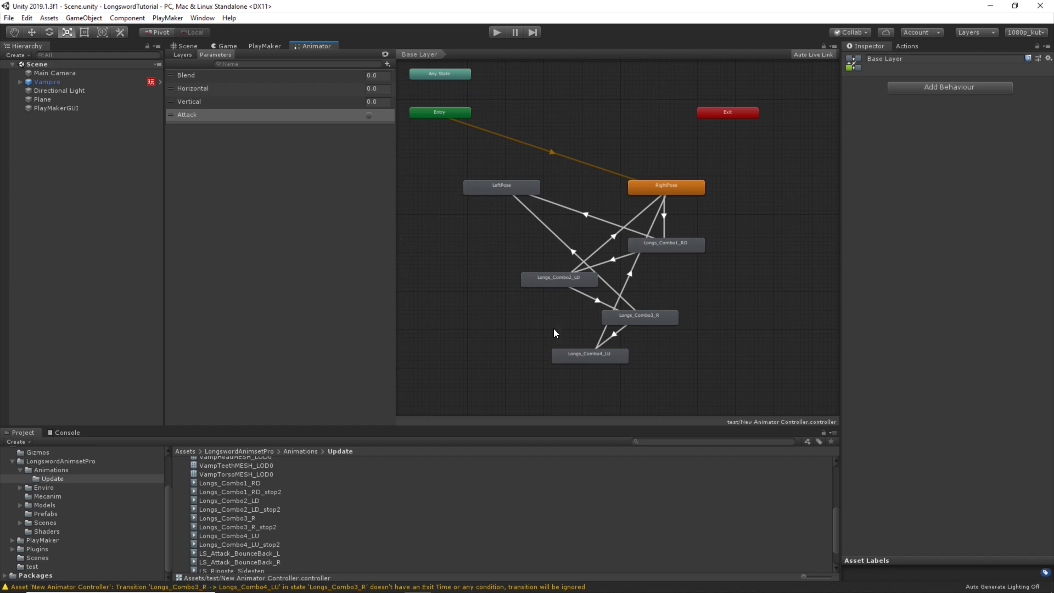
Add a Get Button Down action from the Input category to the Vampire FSM's Walking state.
left_click(267, 45)
left_click(909, 46)
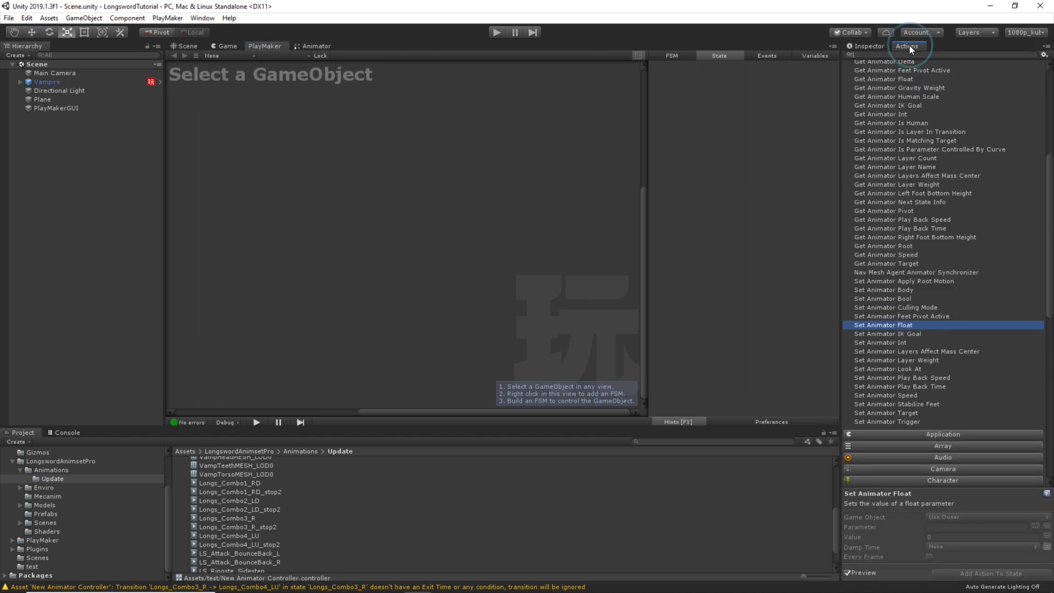
left_click(48, 81)
left_click(392, 209)
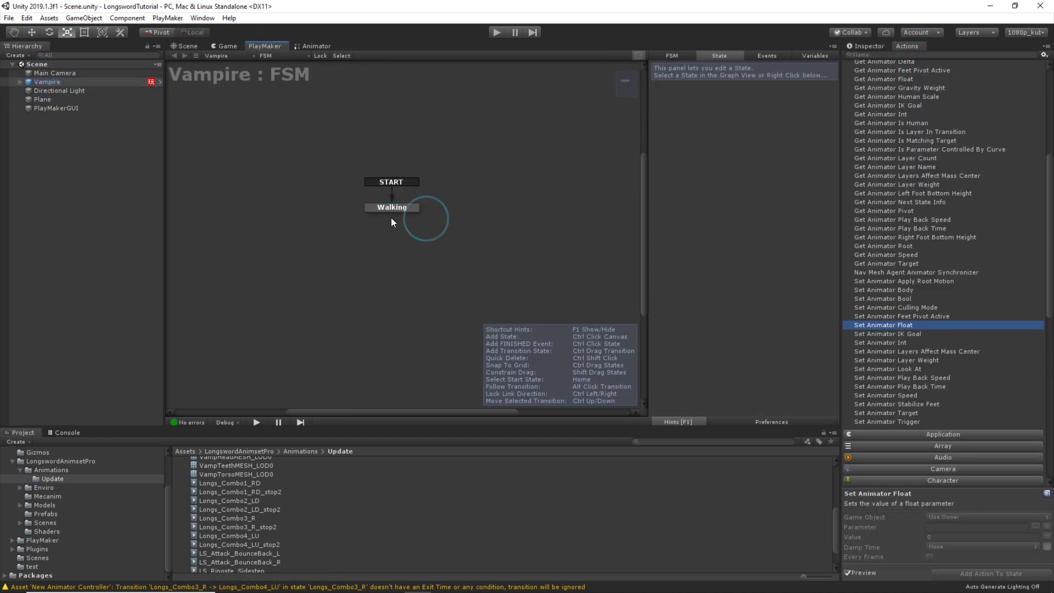
scroll(764, 275, "down", 1)
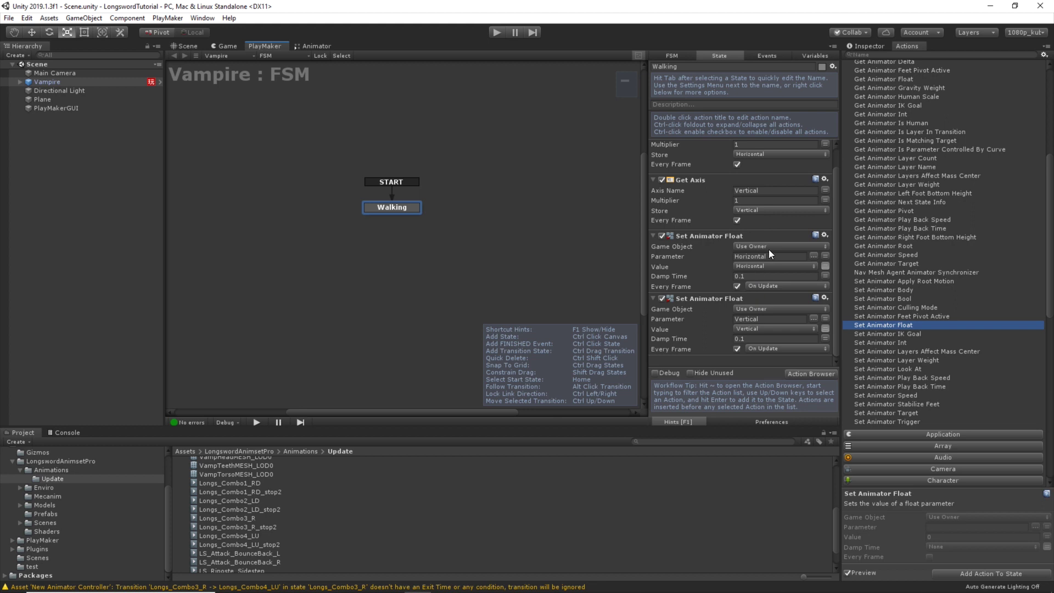
scroll(967, 357, "down", 5)
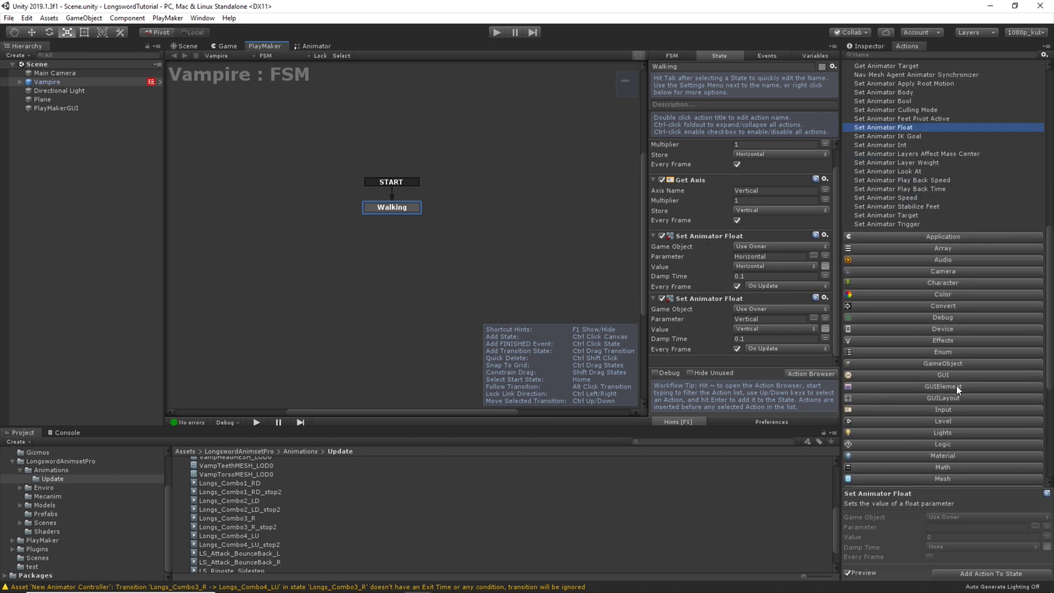
scroll(954, 416, "down", 3)
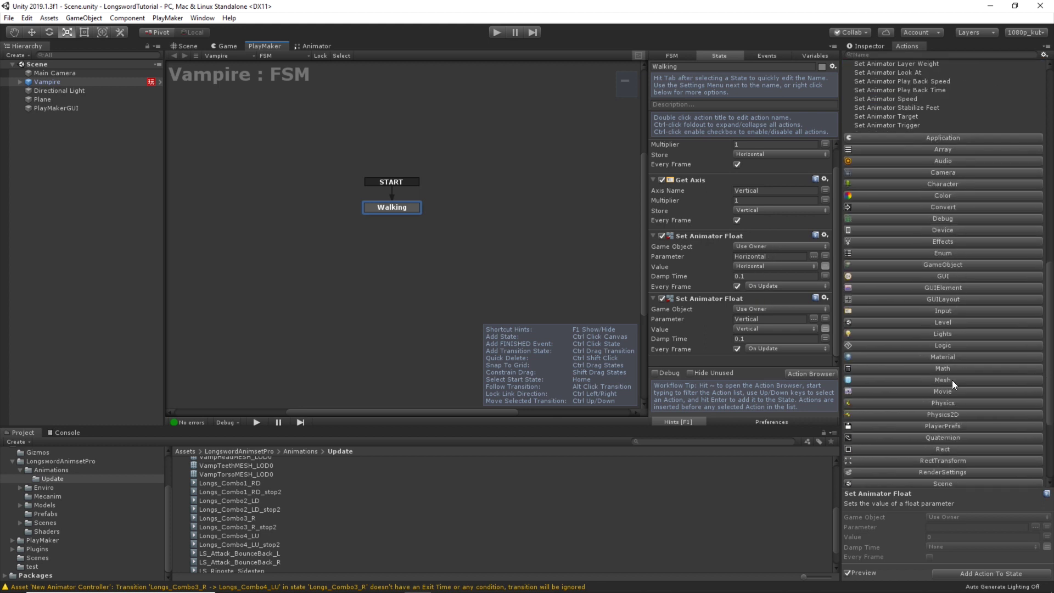
left_click(944, 311)
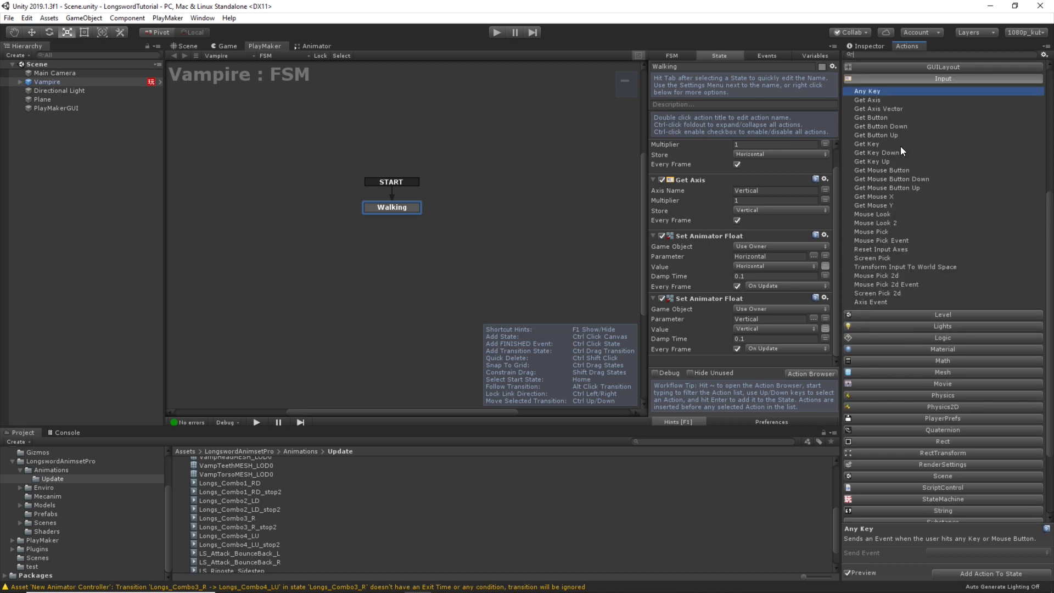
left_click_drag(862, 126, 720, 360)
Make Get Button Down send a newly created toAttack event.
scroll(722, 241, "up", 2)
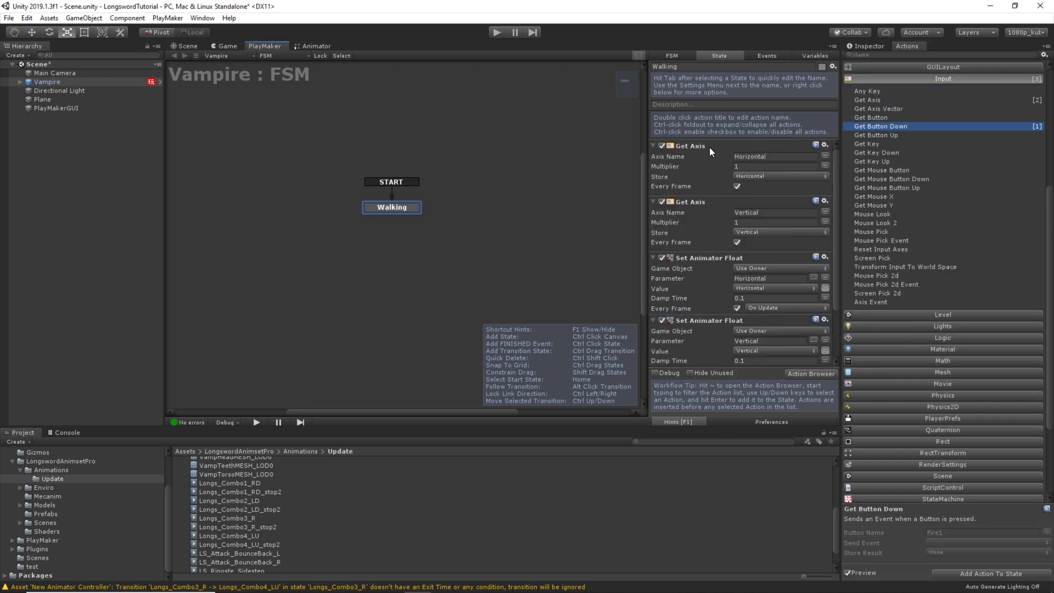
scroll(759, 303, "down", 3)
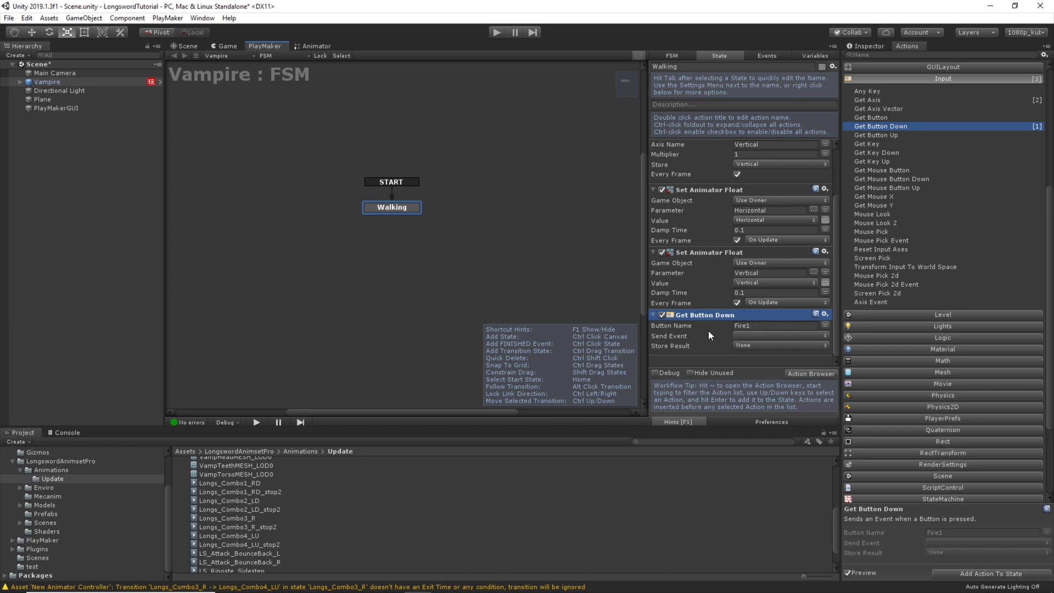
left_click(739, 334)
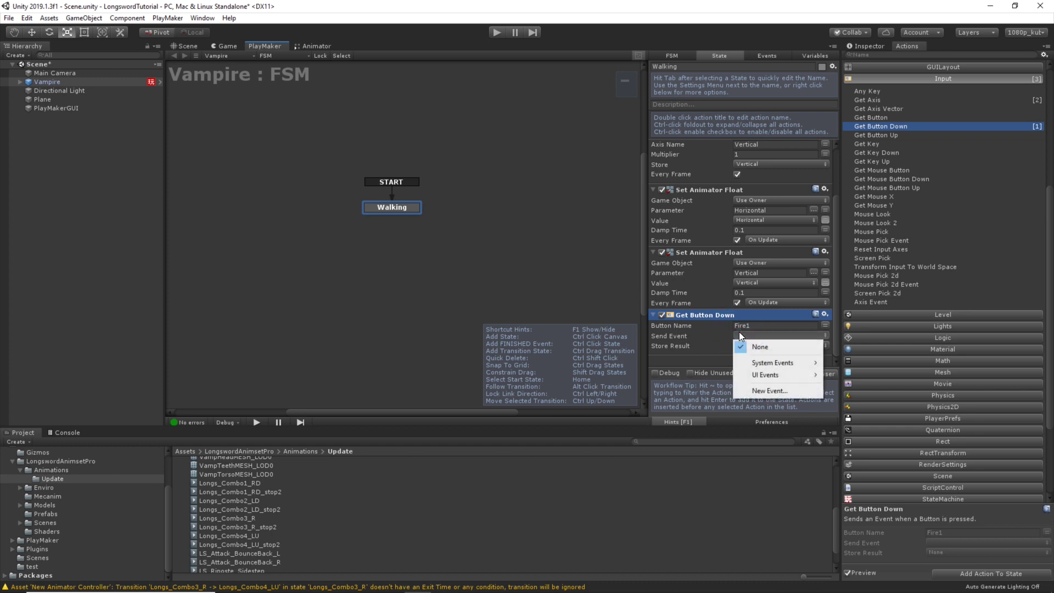
left_click(766, 391)
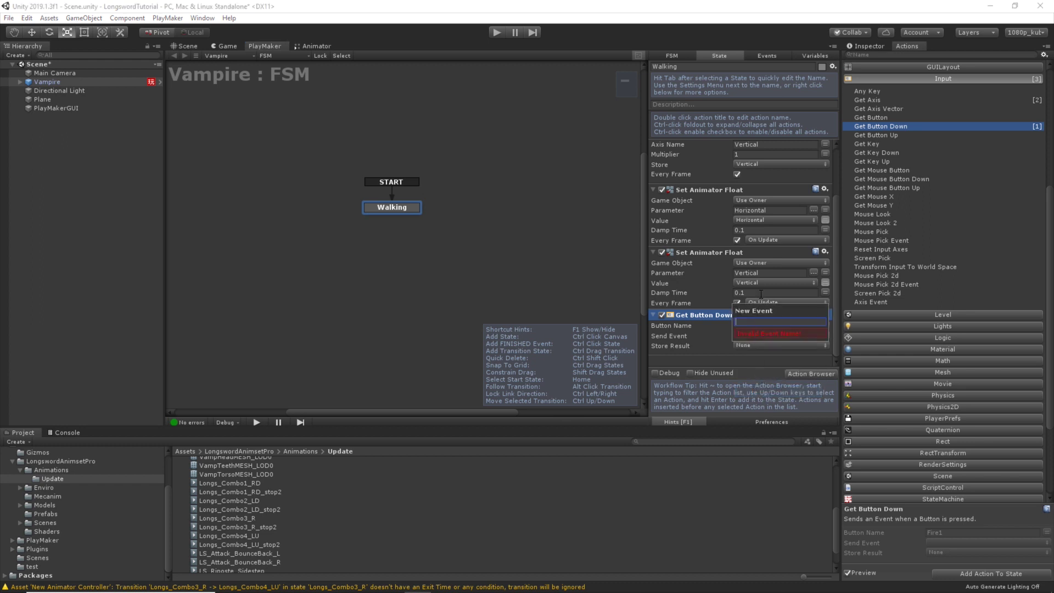
type("toAttack")
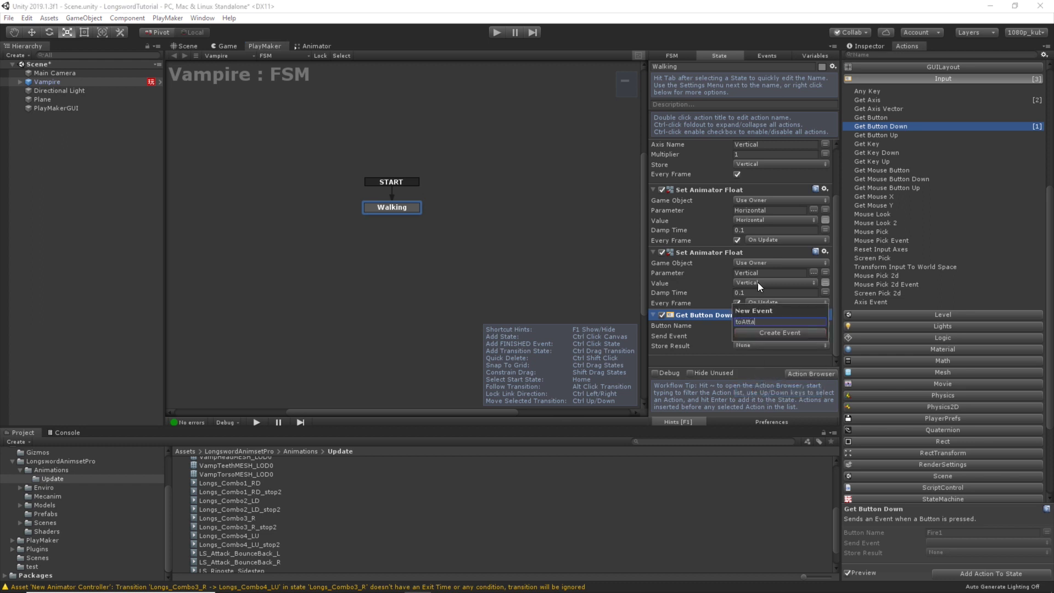
key("Return")
Add a toAttack transition on Walking and connect it to a new empty state.
left_click(487, 243)
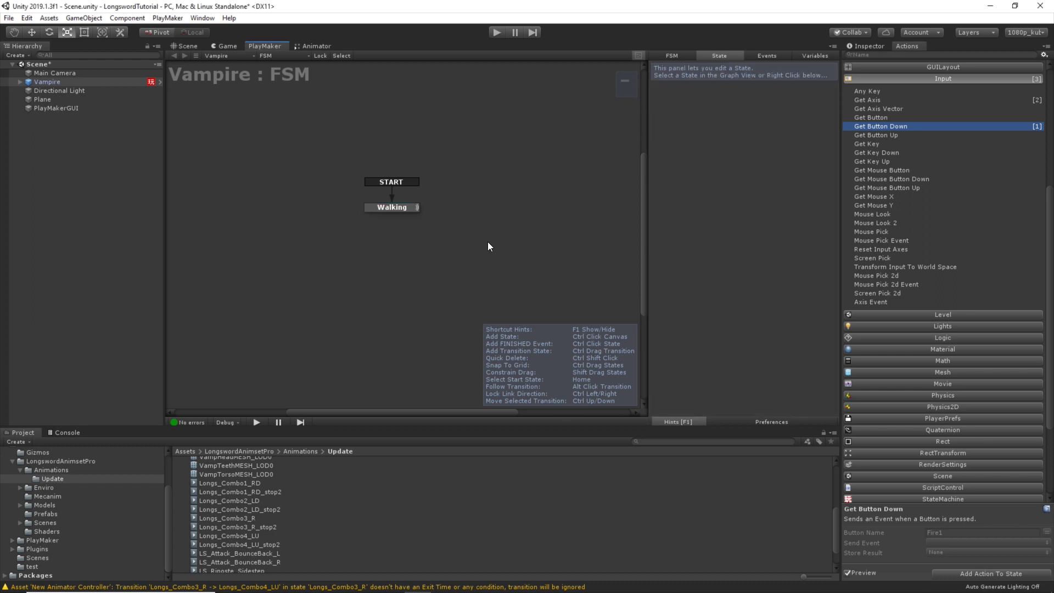
right_click(386, 208)
mouse_move(397, 212)
left_click(563, 214)
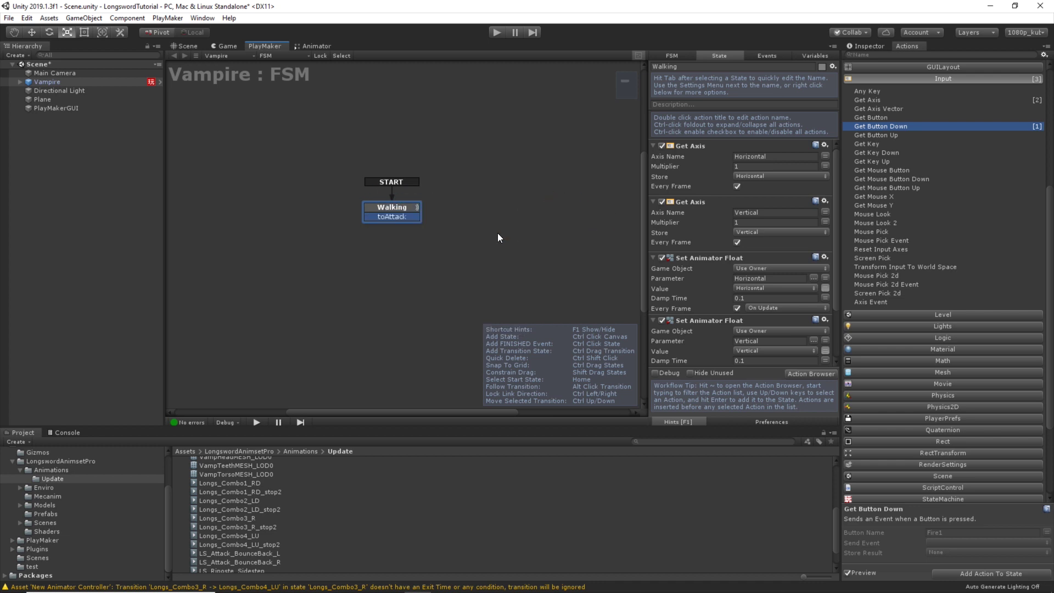
middle_click_drag(449, 228, 430, 227)
right_click(458, 205)
left_click(479, 213)
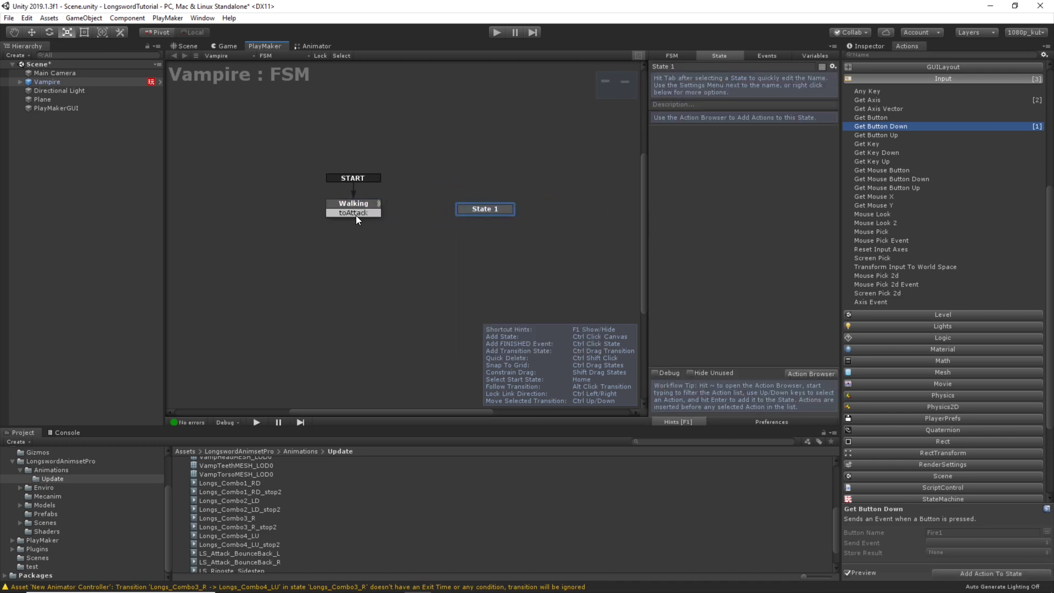
left_click_drag(356, 215, 487, 204)
Rename the new state to AttackBegin.
left_click(717, 67)
type("At")
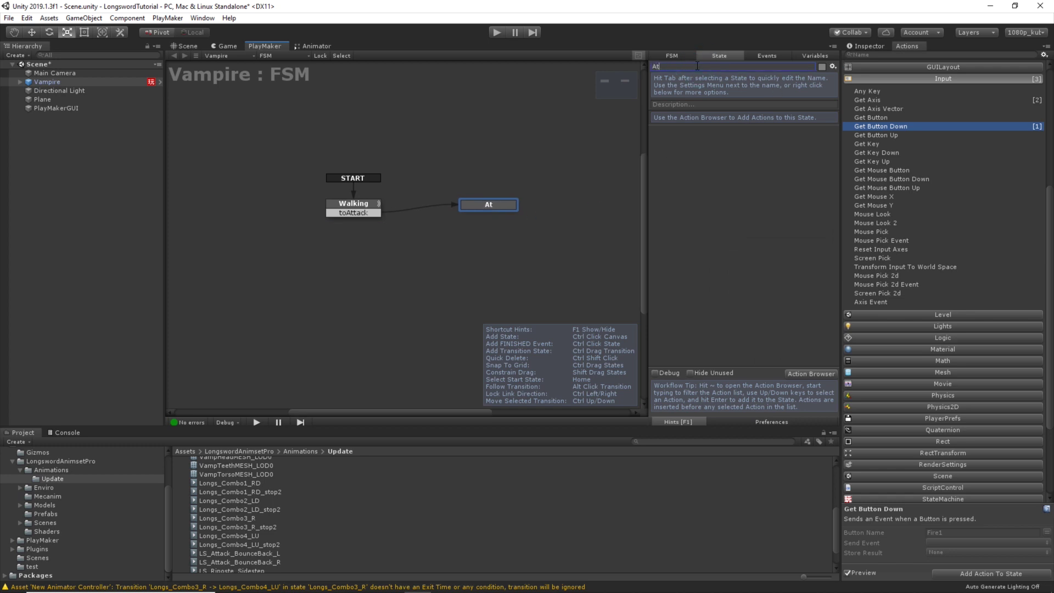
type("tack")
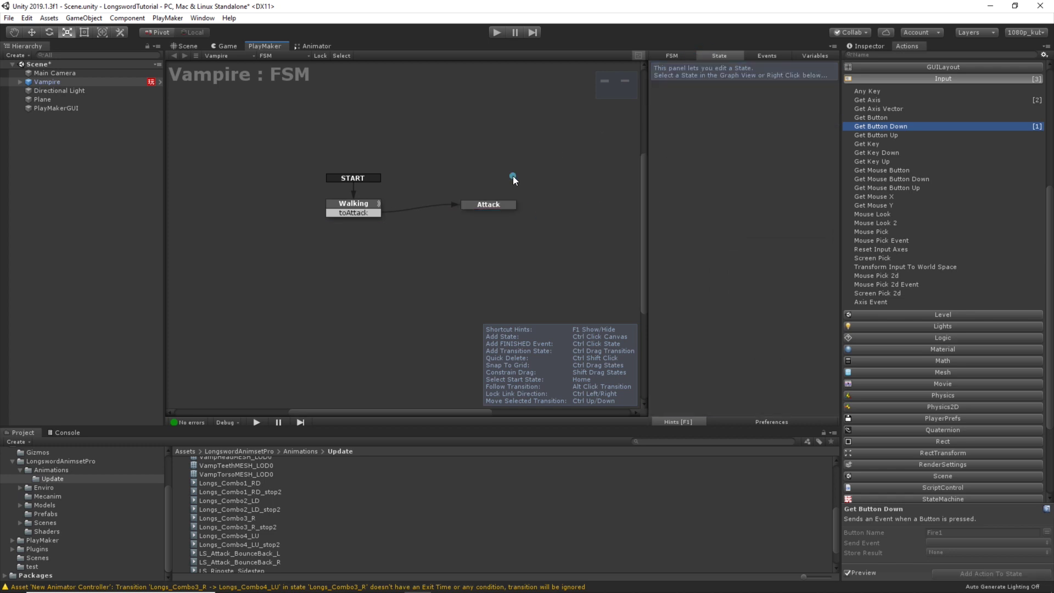
left_click(701, 66)
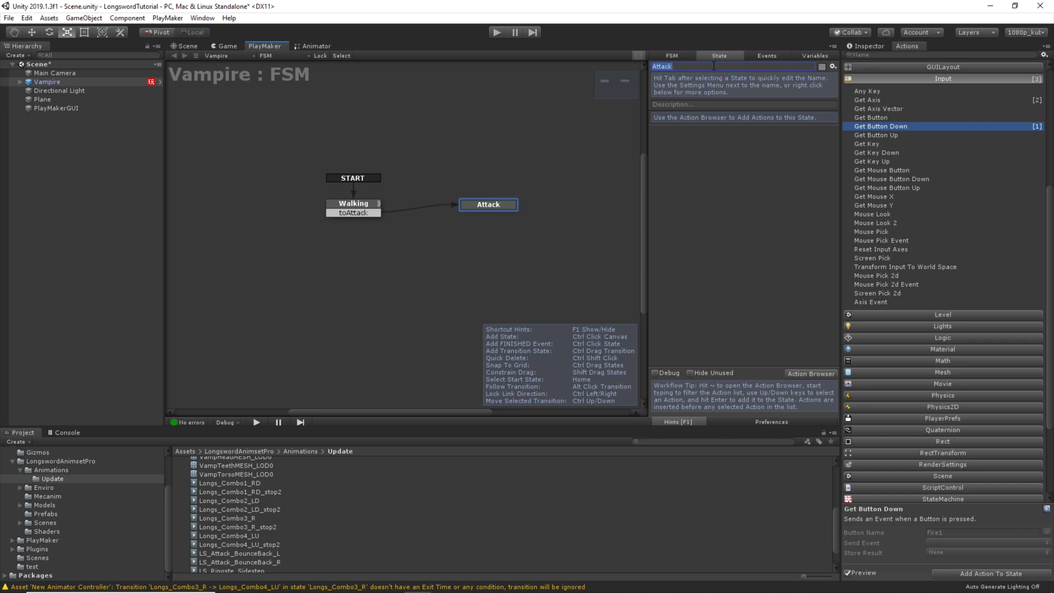
left_click(714, 66)
type("Begin")
scroll(920, 181, "up", 5)
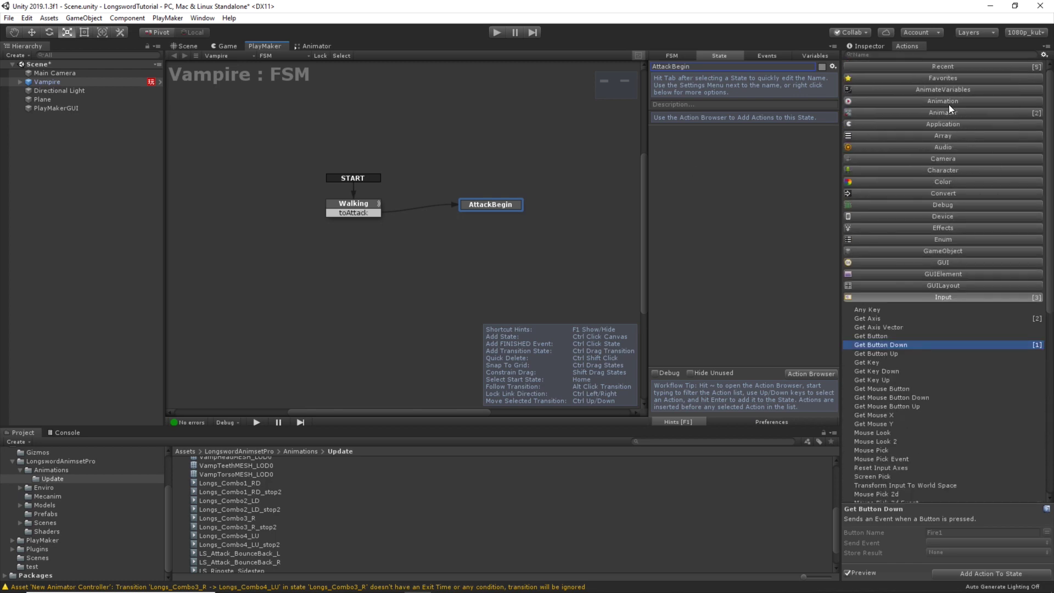
Add a Set Animator Trigger action to AttackBegin with its Trigger set to Attack.
left_click(957, 114)
scroll(957, 294, "down", 10)
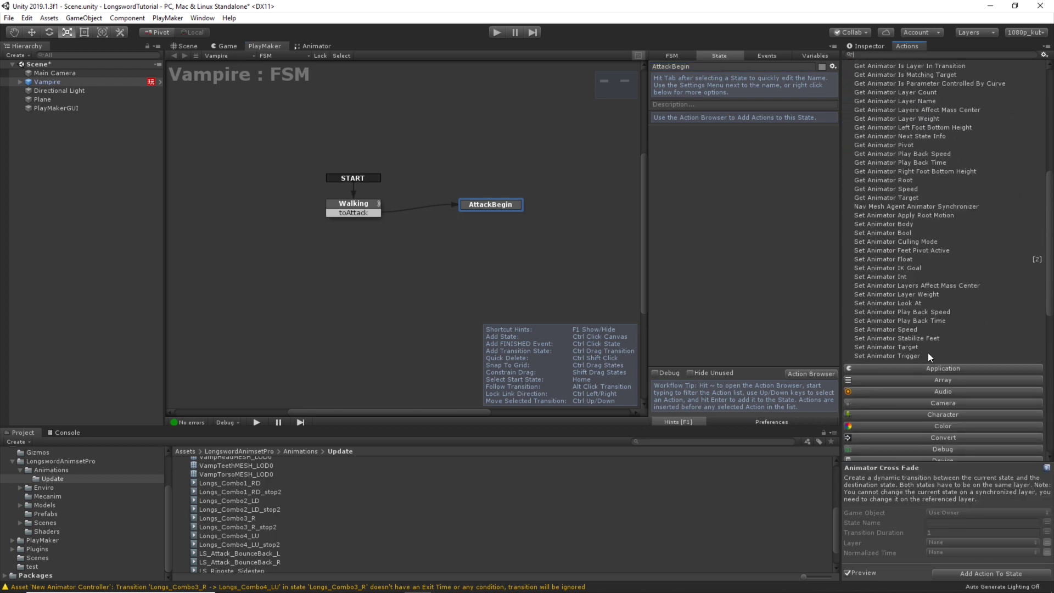
left_click_drag(877, 356, 749, 298)
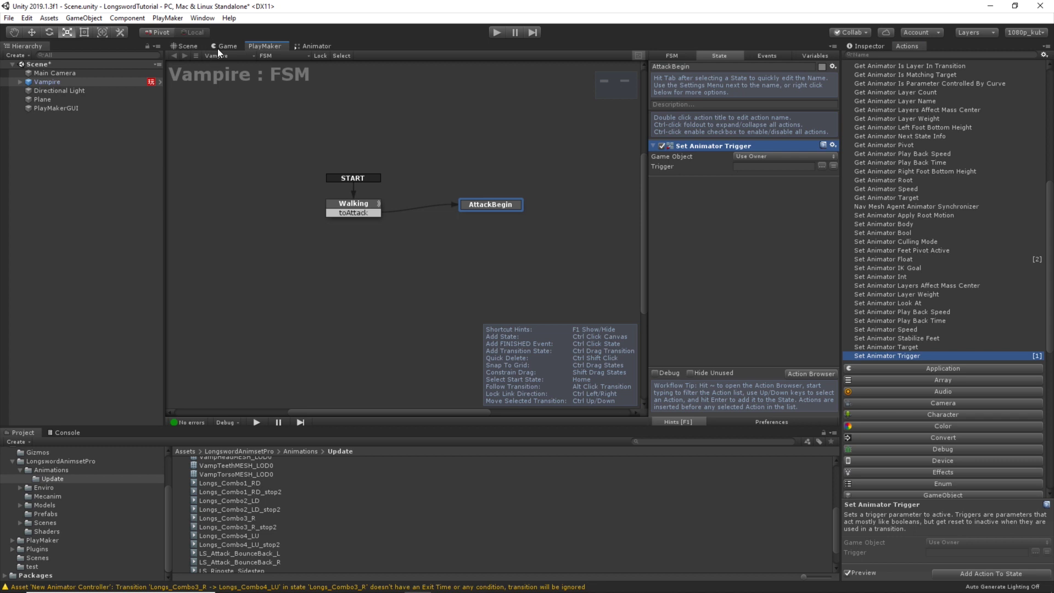
left_click(316, 46)
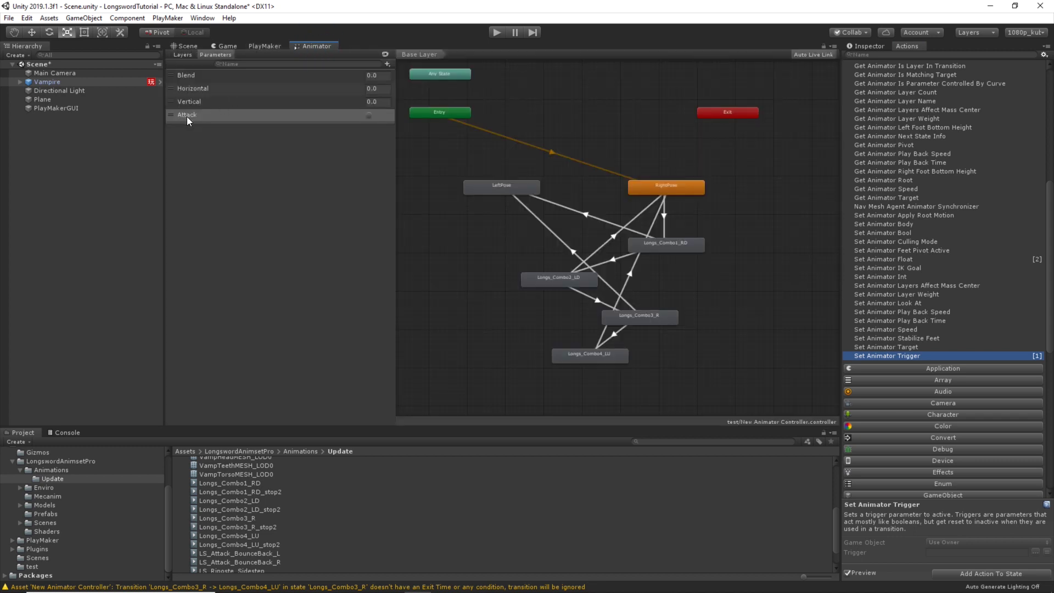
left_click(263, 46)
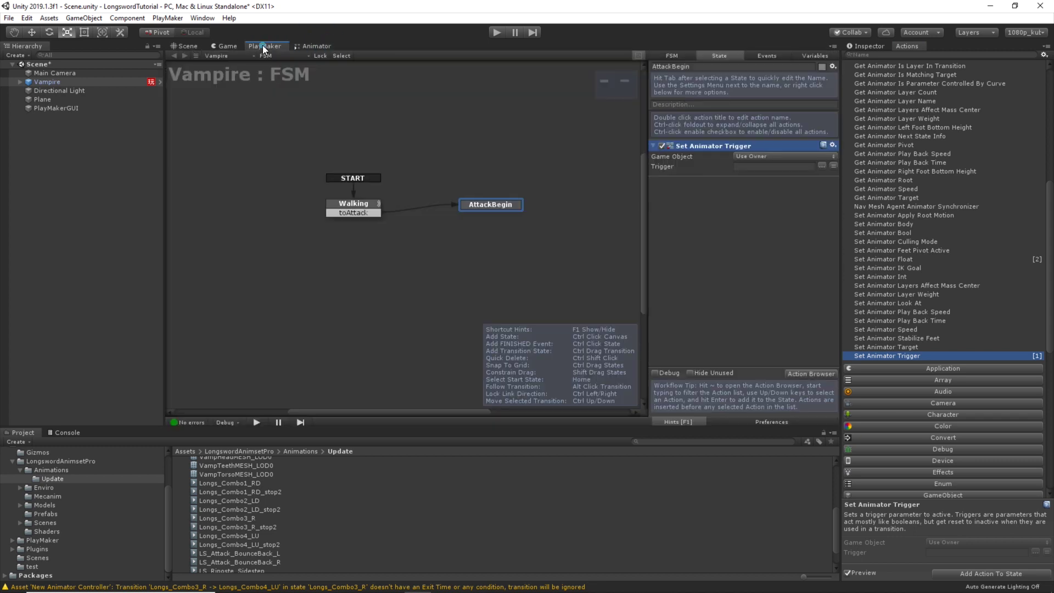
left_click(748, 166)
type("Attack")
left_click(759, 247)
middle_click_drag(538, 205, 520, 211)
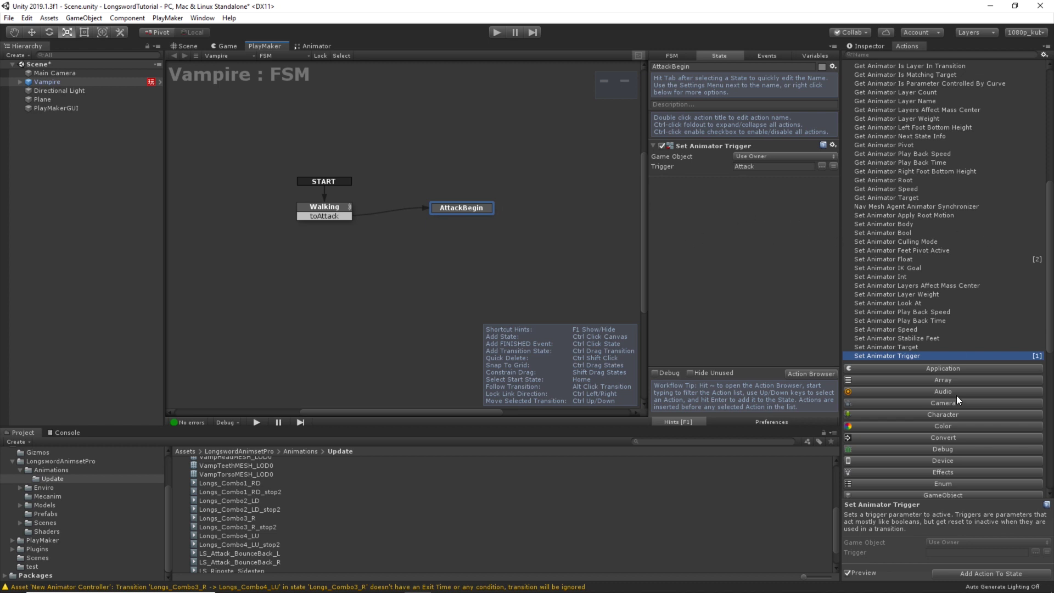
scroll(963, 492, "down", 5)
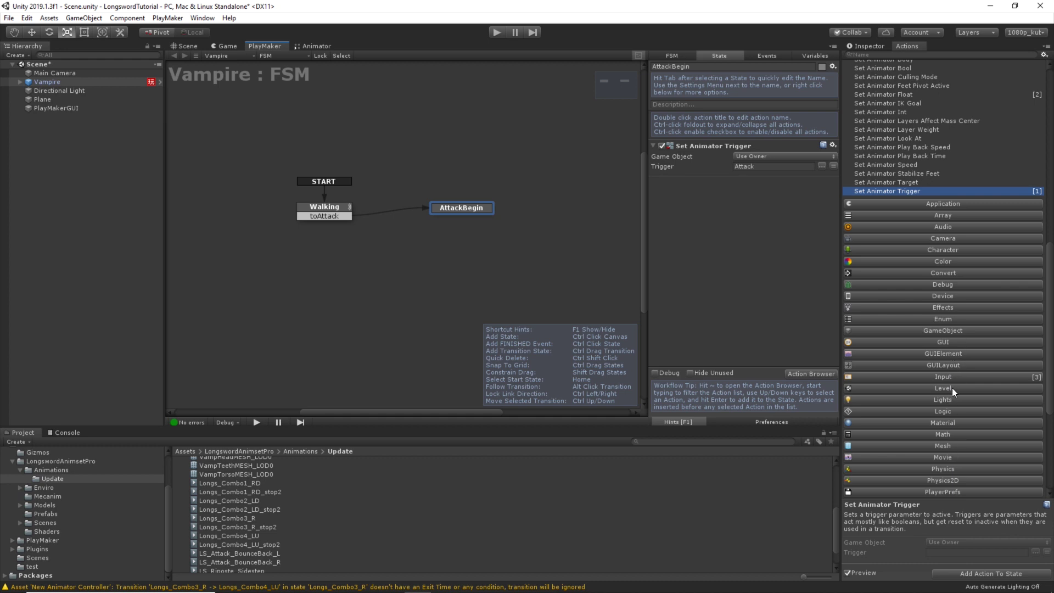
scroll(955, 420, "down", 6)
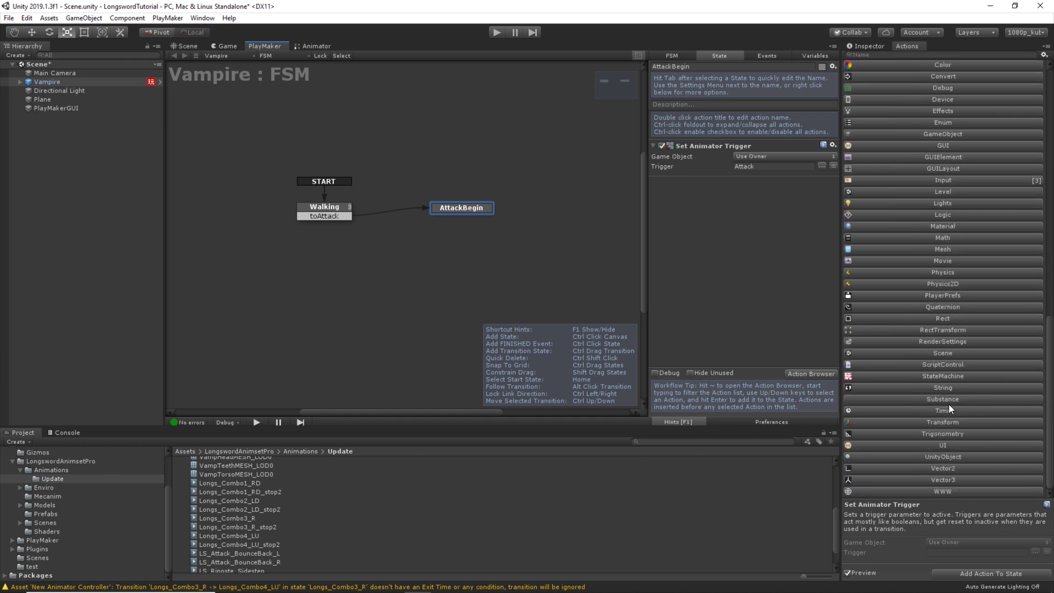
Add a Wait action to AttackBegin with Time 0.35 and Finish Event FINISHED.
left_click(950, 409)
left_click_drag(859, 409, 741, 289)
left_click(752, 192)
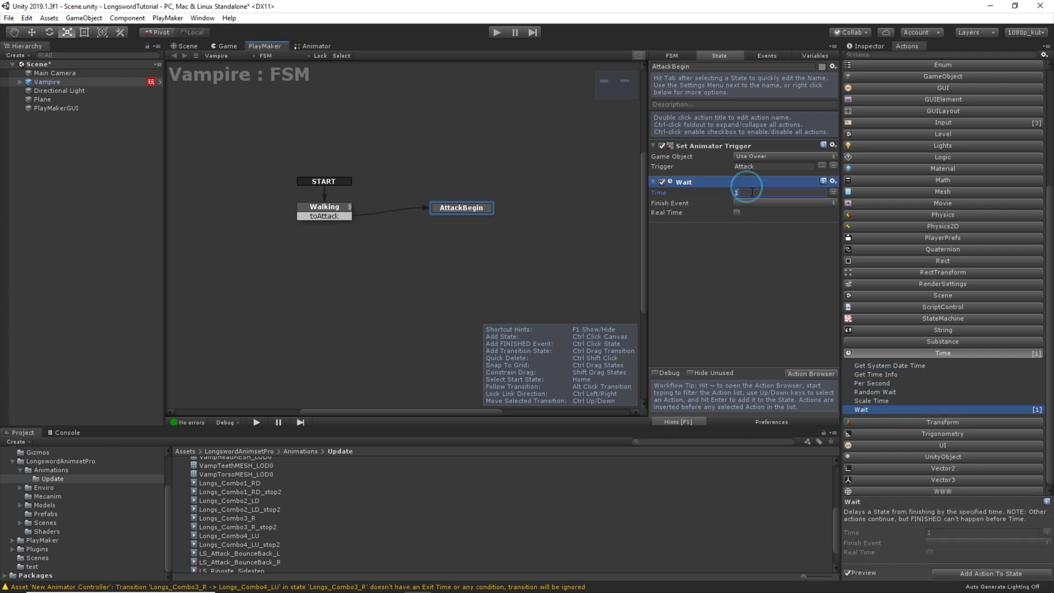
type("0.35")
left_click_drag(742, 191, 774, 194)
type("35")
left_click(752, 277)
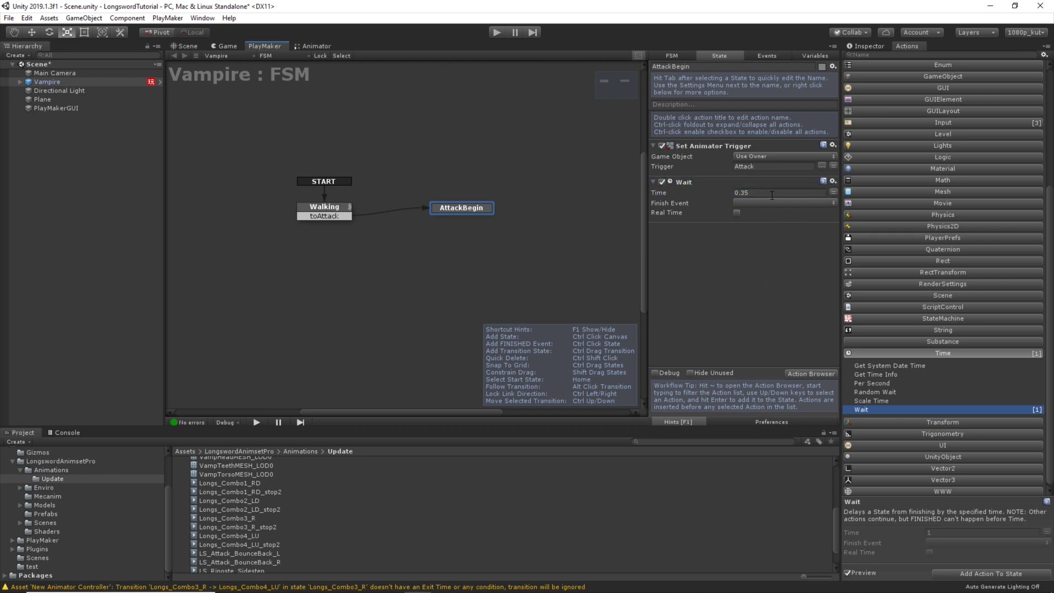
left_click(749, 201)
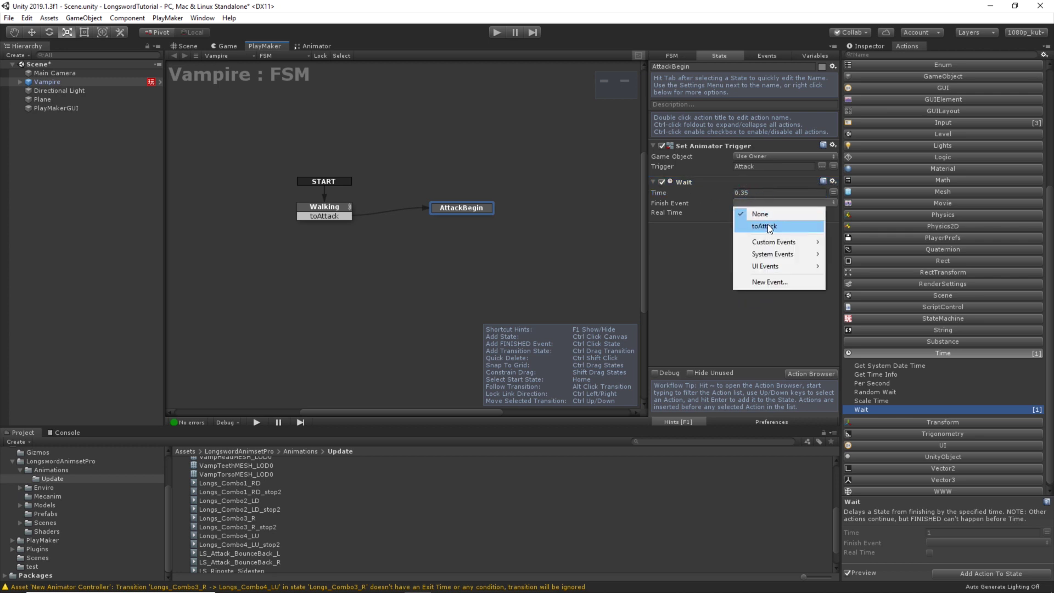
left_click(472, 231)
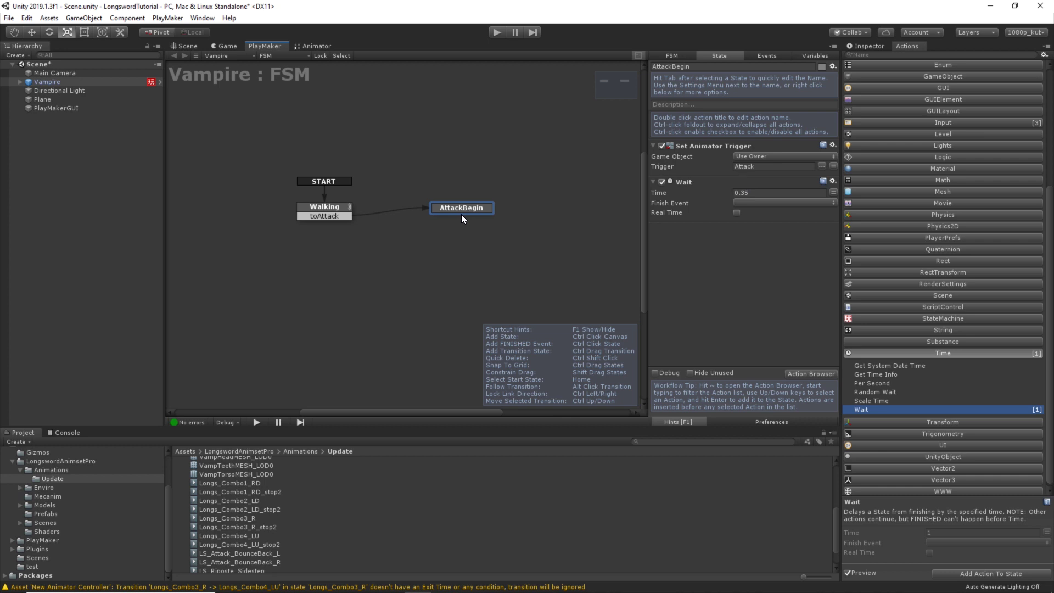
left_click(749, 202)
left_click(780, 222)
left_click(771, 282)
Create a state named NextAttack? reached from AttackBegin's FINISHED event.
left_click(469, 244)
right_click(468, 243)
left_click(474, 252)
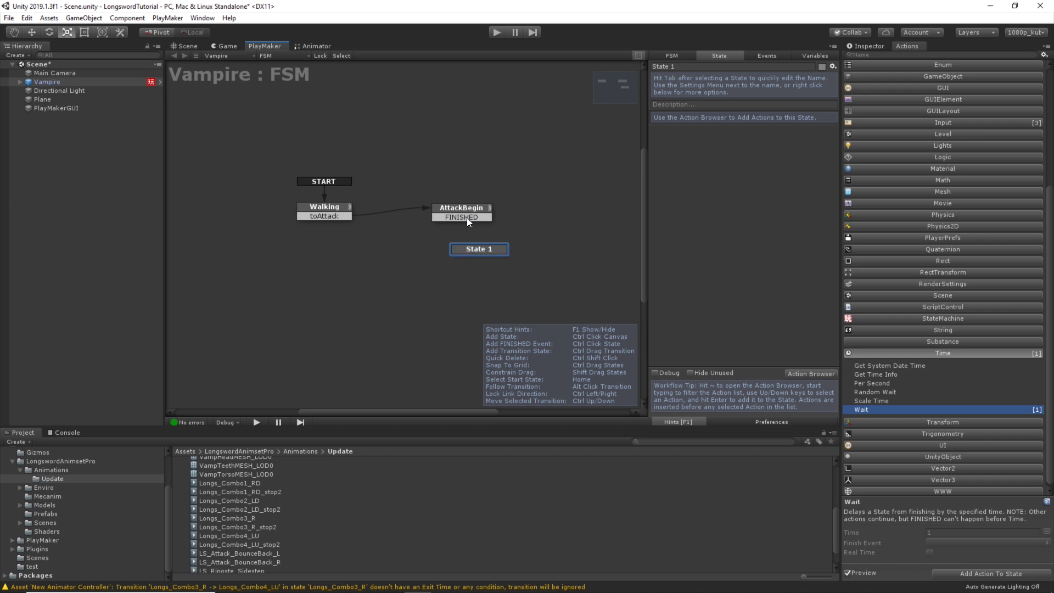
left_click_drag(467, 218, 470, 248)
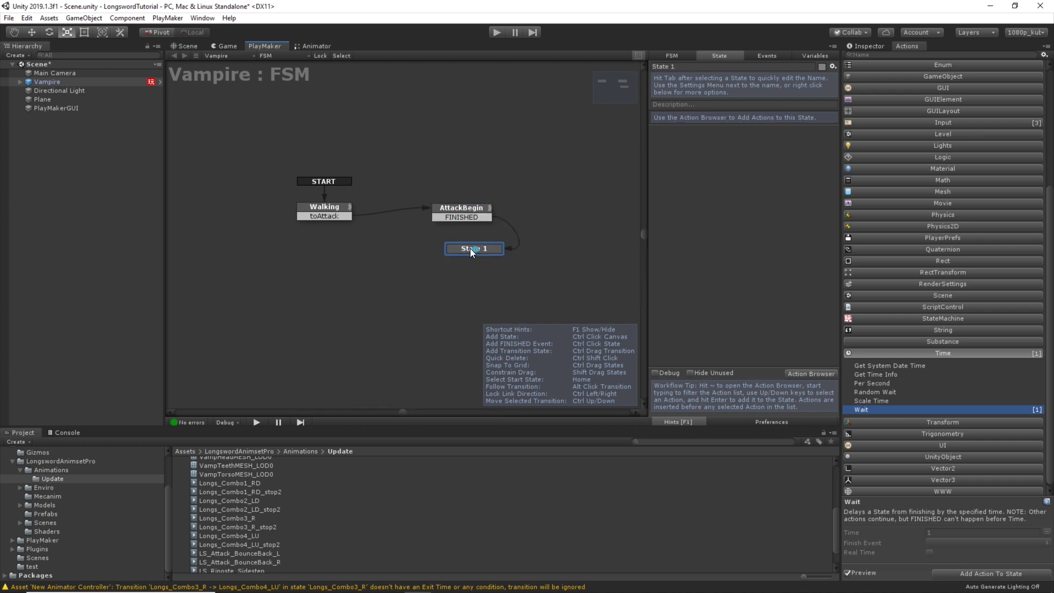
left_click(692, 66)
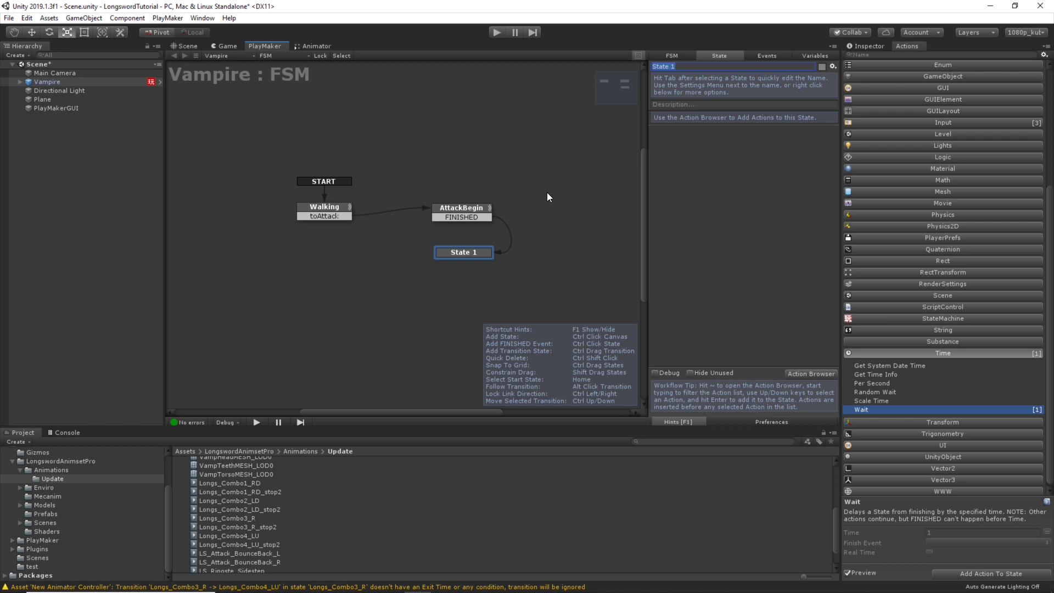
type("NextAttack?")
left_click(576, 193)
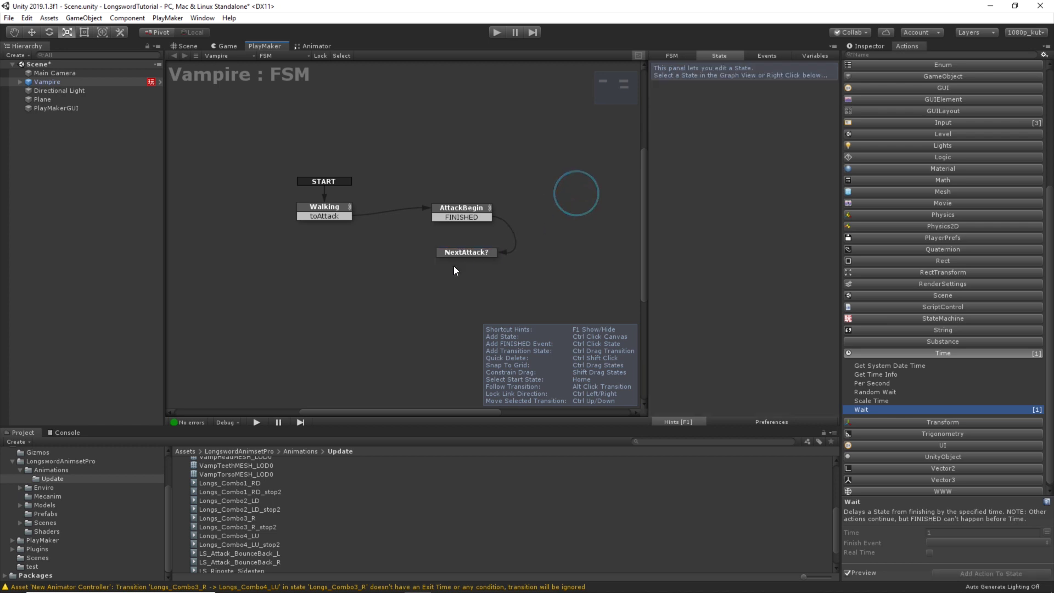
left_click_drag(467, 257, 464, 258)
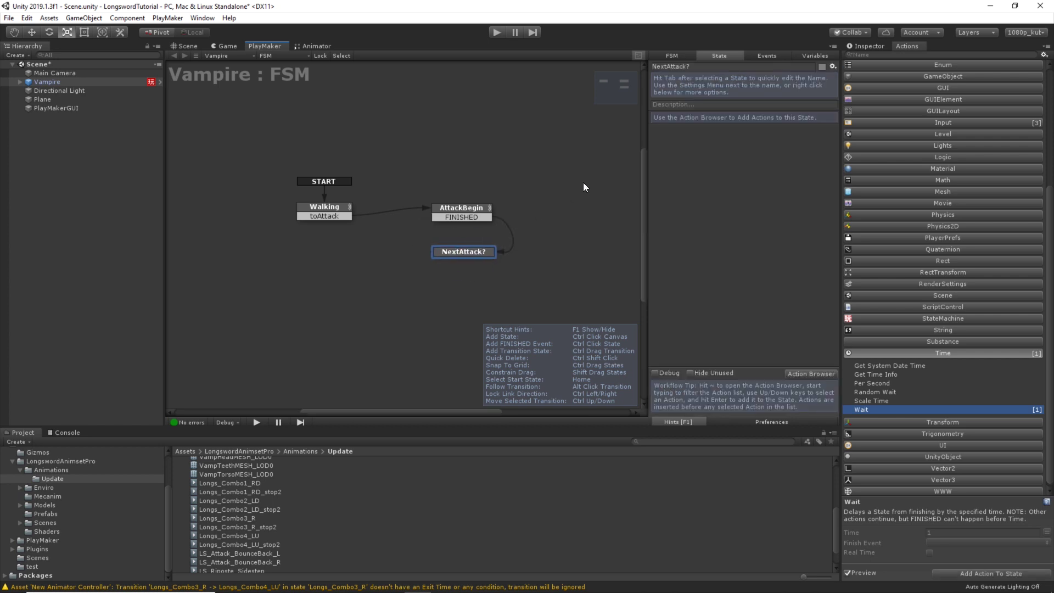
Copy Walking's Get Button Down action into NextAttack?
left_click(327, 210)
scroll(708, 324, "down", 1)
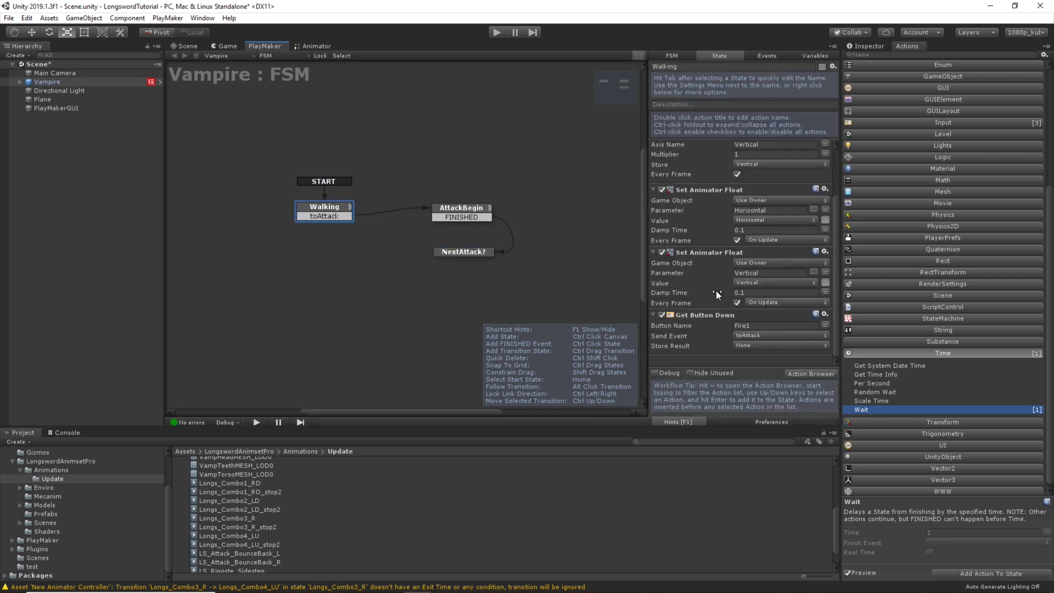
left_click(710, 321)
left_click(469, 252)
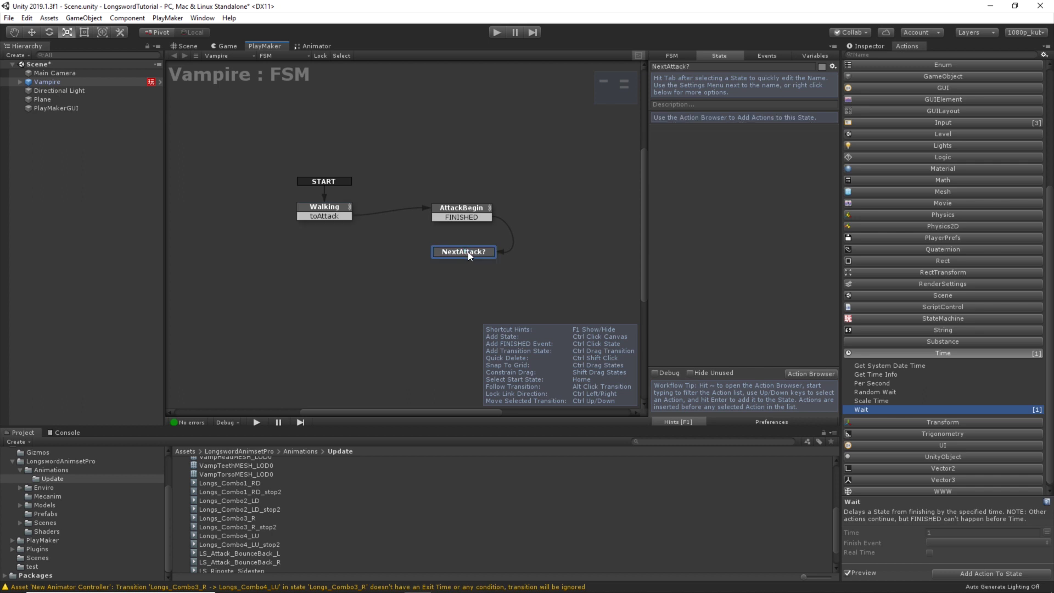
key("ctrl+v")
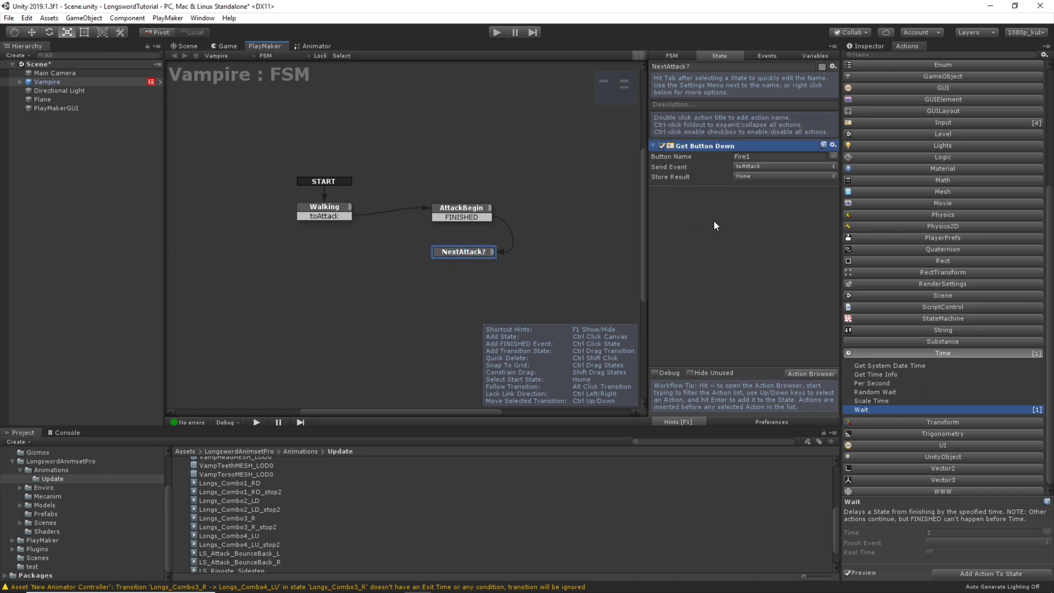
left_click(469, 211)
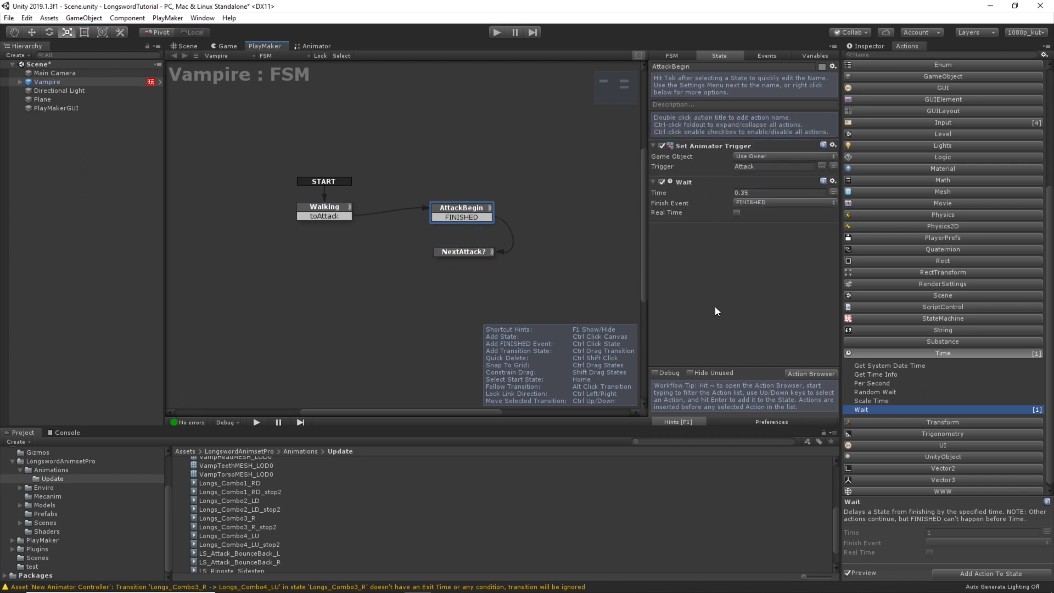
left_click(473, 252)
middle_click_drag(538, 280, 548, 240)
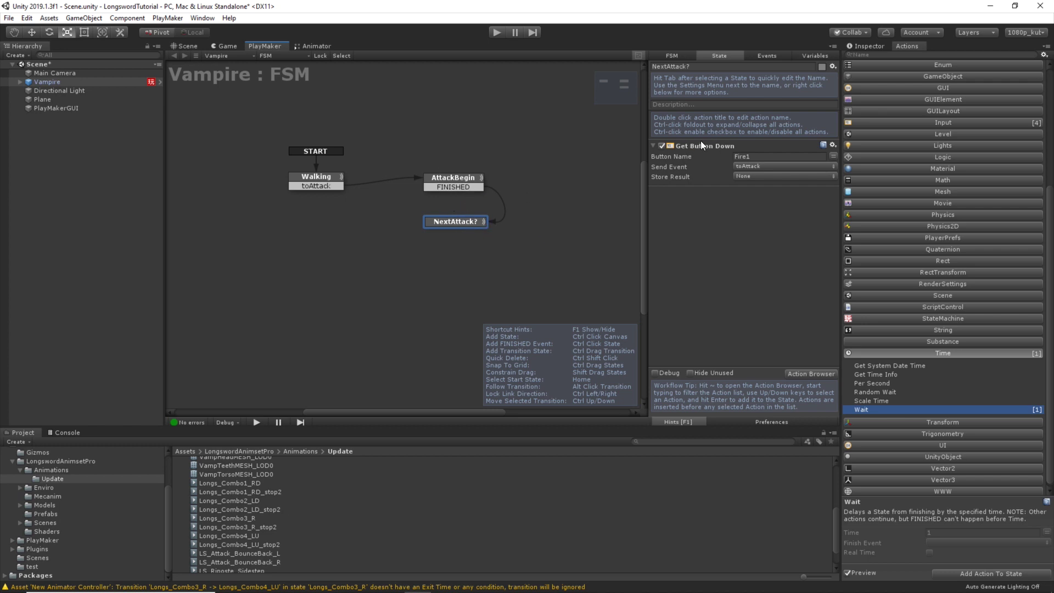
Copy AttackBegin's Wait action into NextAttack? and set its Time to 0.5.
left_click(453, 179)
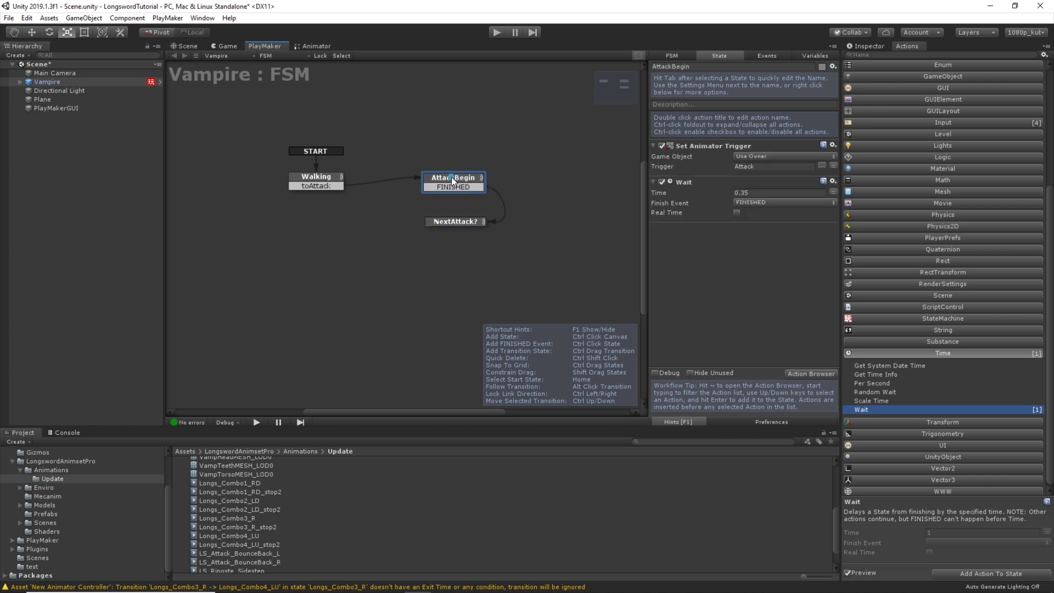
left_click(686, 183)
left_click(455, 222)
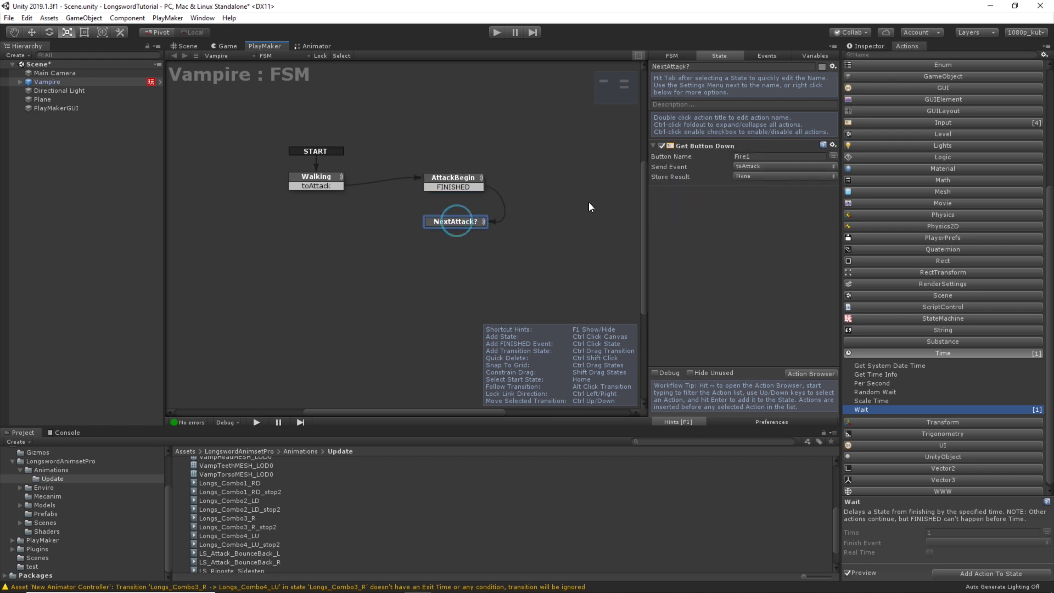
left_click(697, 156)
key("ctrl+v")
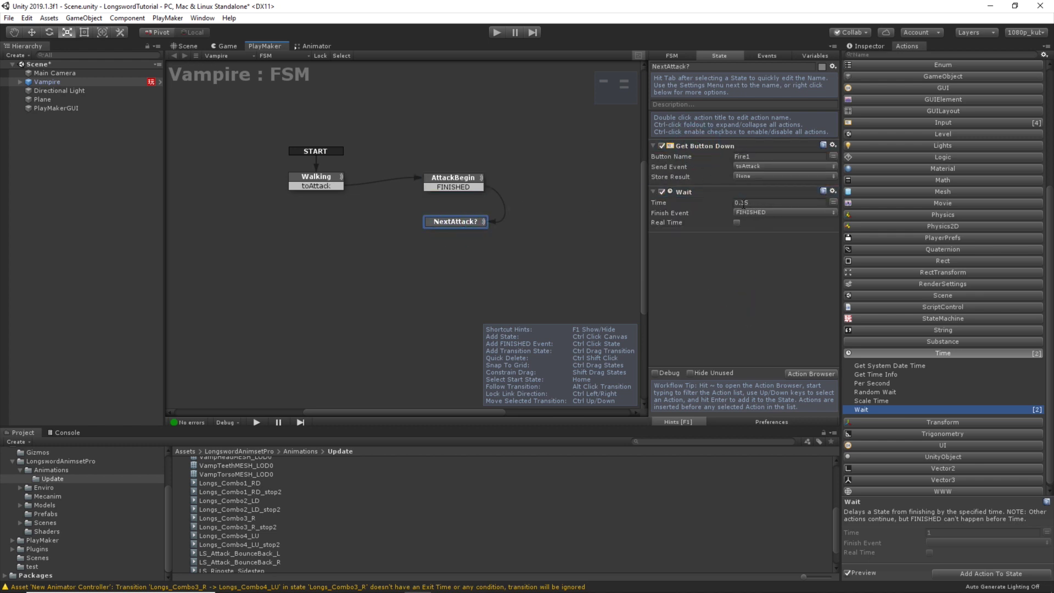
left_click(742, 202)
type("7")
left_click(786, 277)
left_click(743, 202)
left_click(738, 317)
Give NextAttack? a FINISHED transition leading back to Walking.
right_click(460, 228)
mouse_move(486, 231)
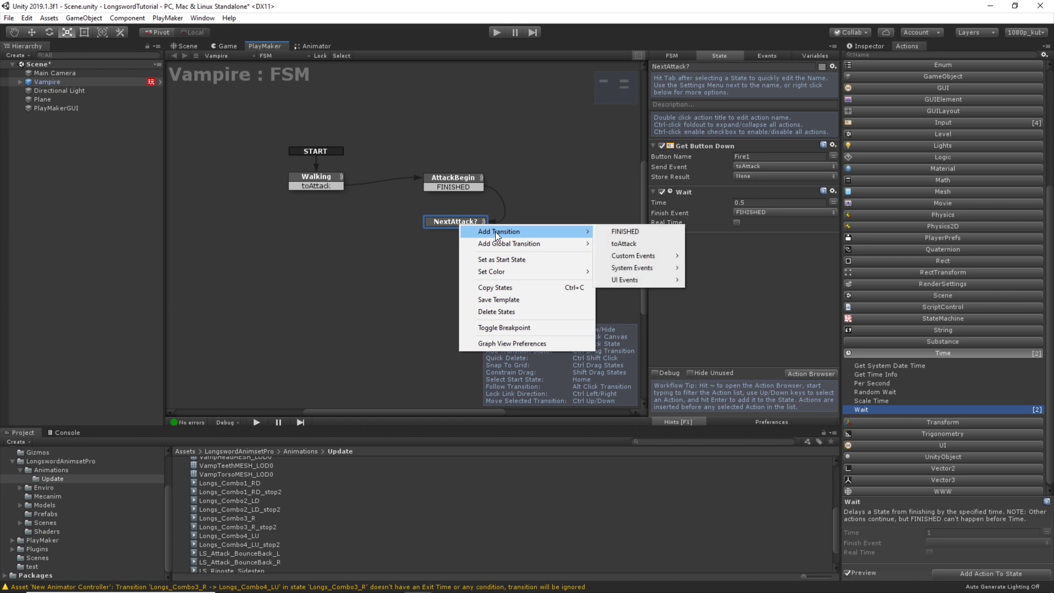
left_click(621, 230)
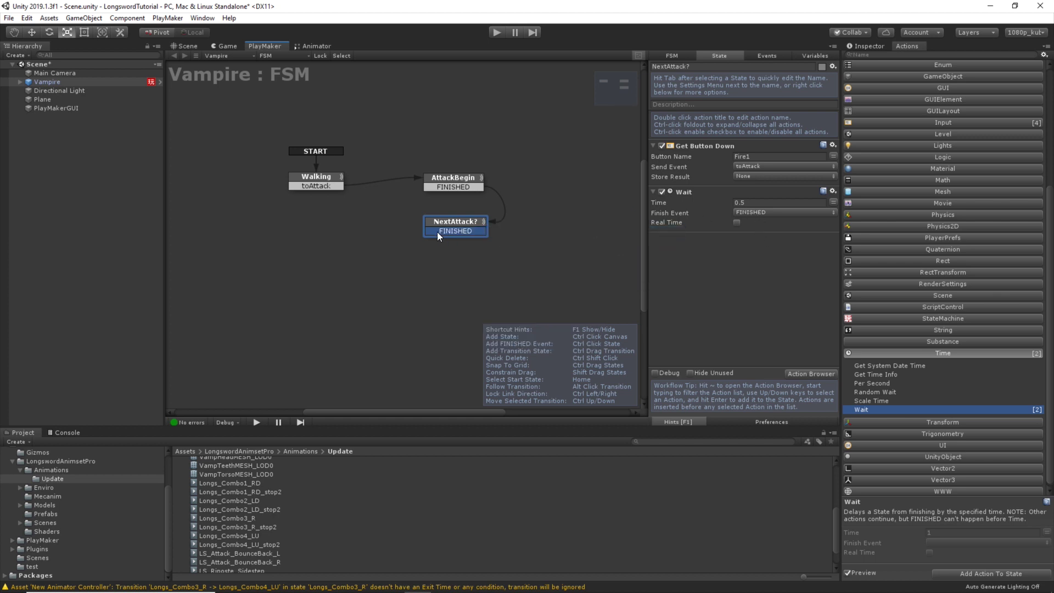
left_click_drag(439, 236, 329, 184)
left_click(520, 271)
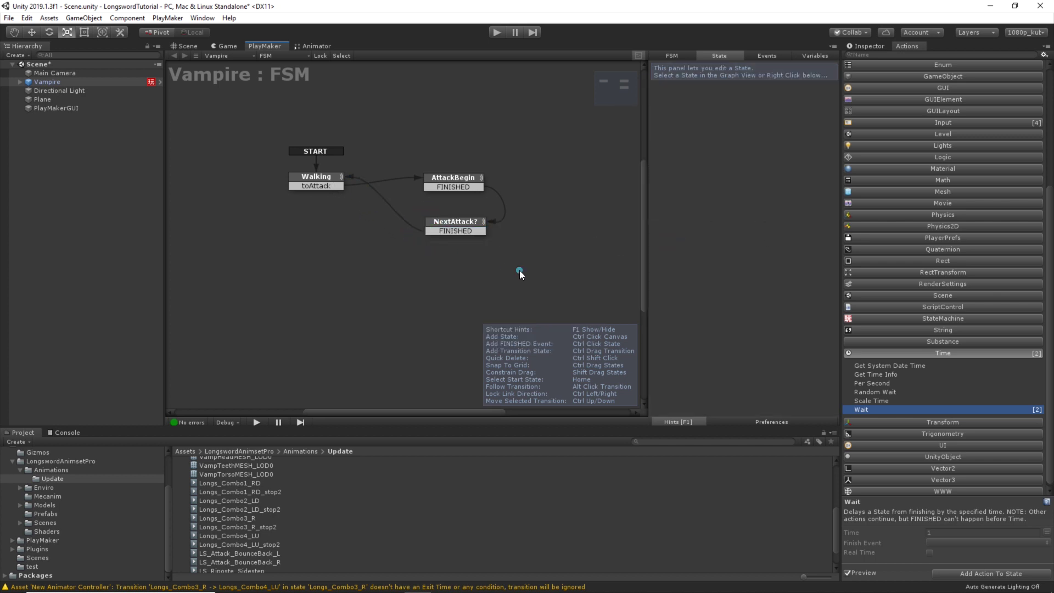
left_click(458, 224)
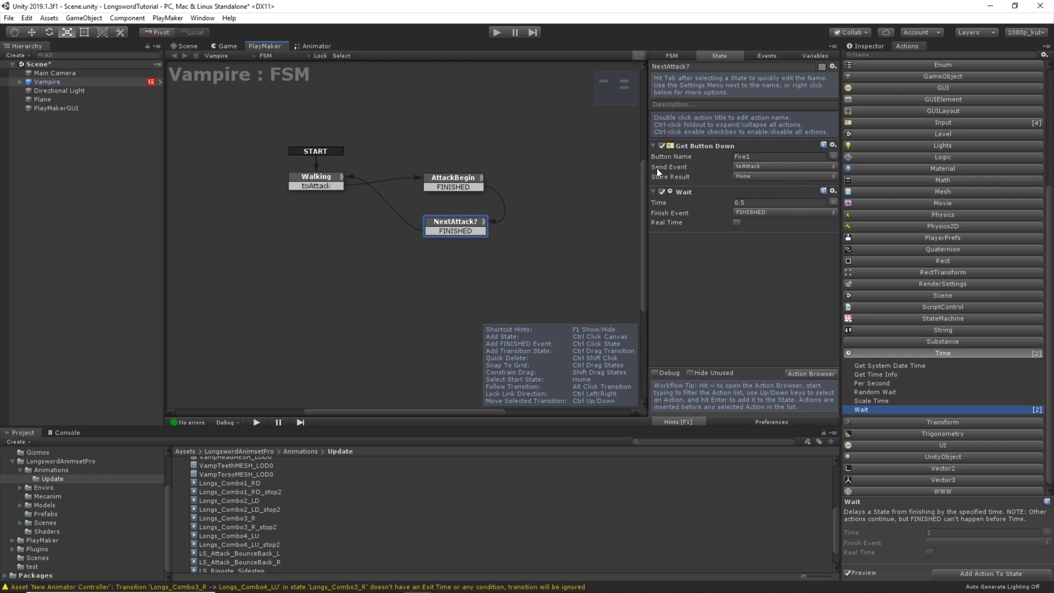
Give NextAttack? a toAttack transition looping back to AttackBegin.
right_click(463, 223)
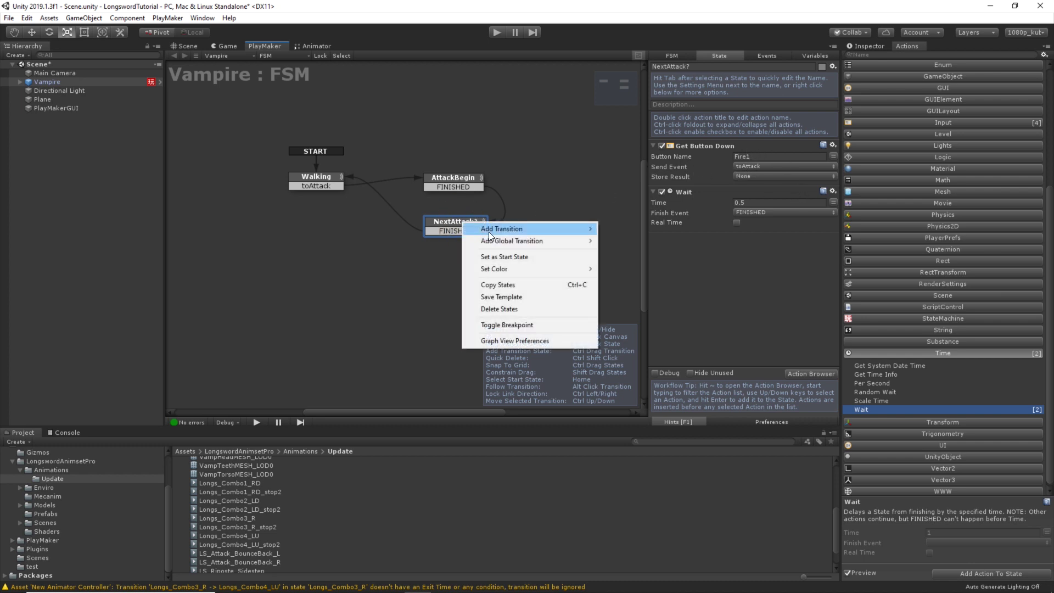
mouse_move(537, 228)
left_click(633, 241)
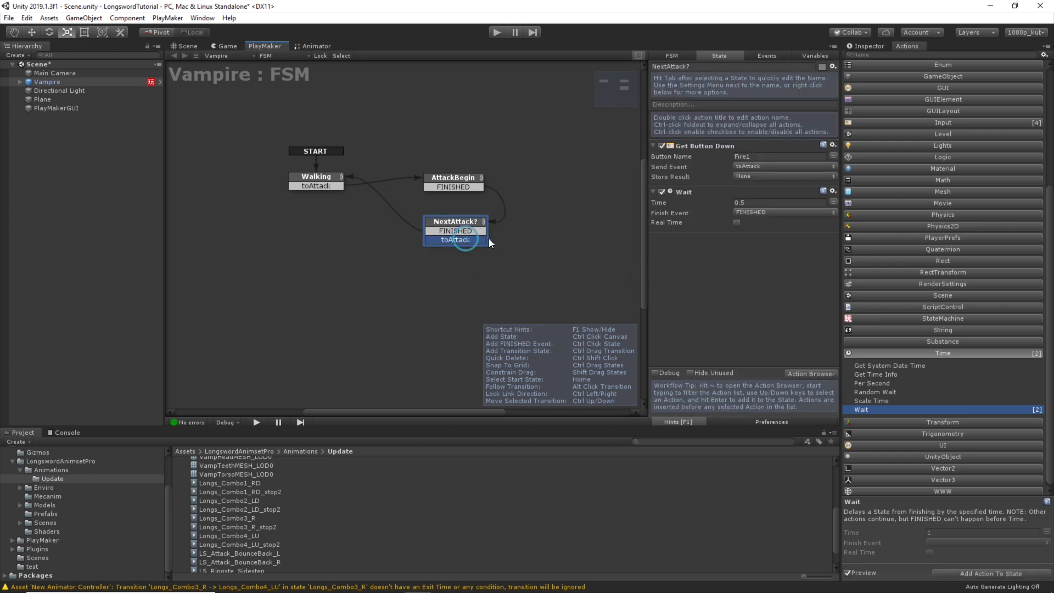
left_click_drag(467, 240, 473, 174)
left_click(420, 136)
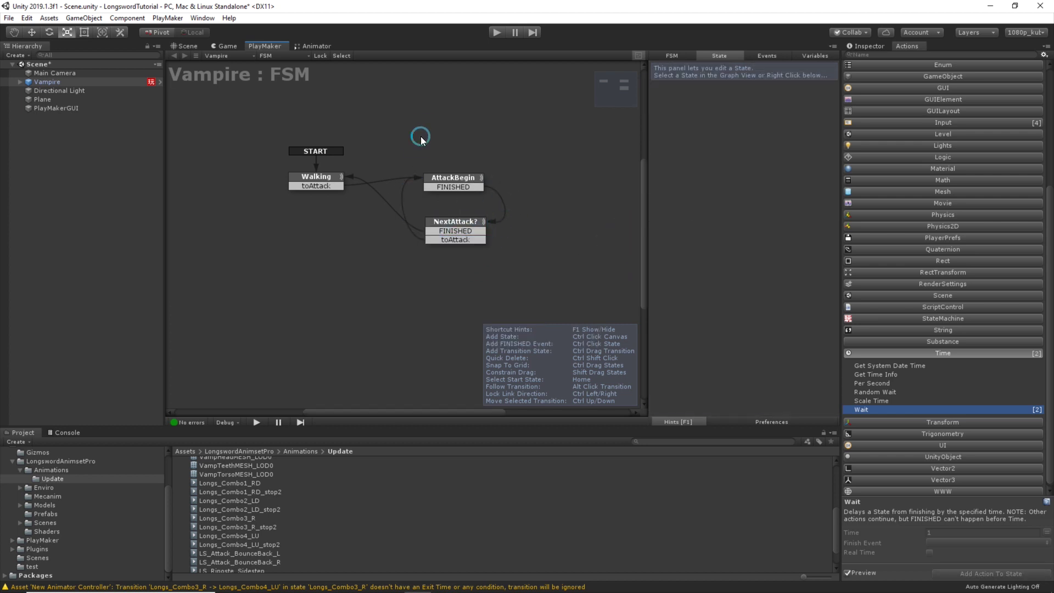
left_click(456, 223)
left_click(542, 264)
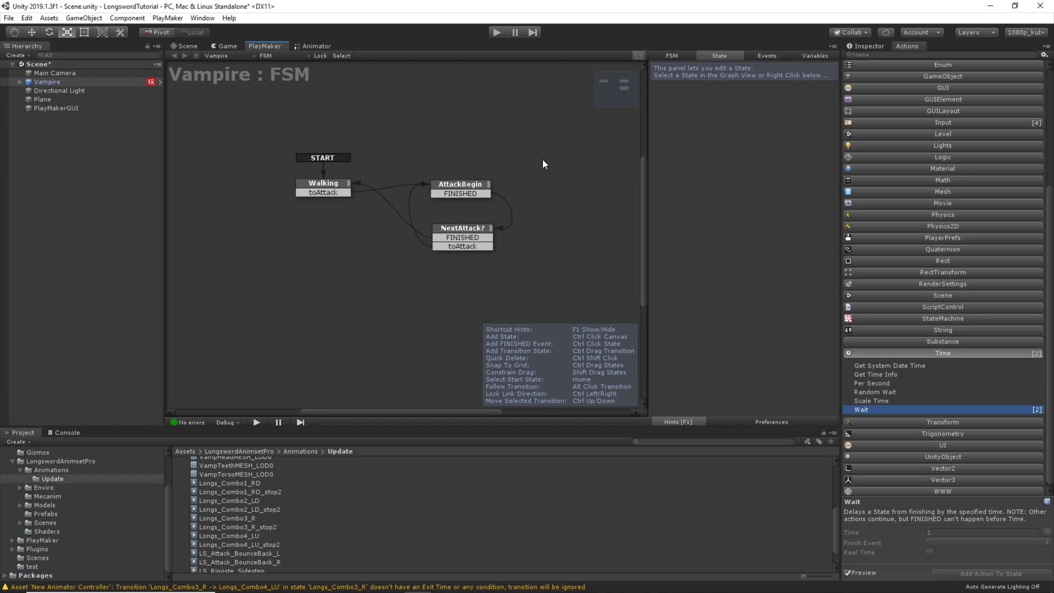
Save the scene, play-test two combo attacks in Game view, then stop and show the Animator.
key("ctrl+s")
left_click(225, 46)
left_click(496, 32)
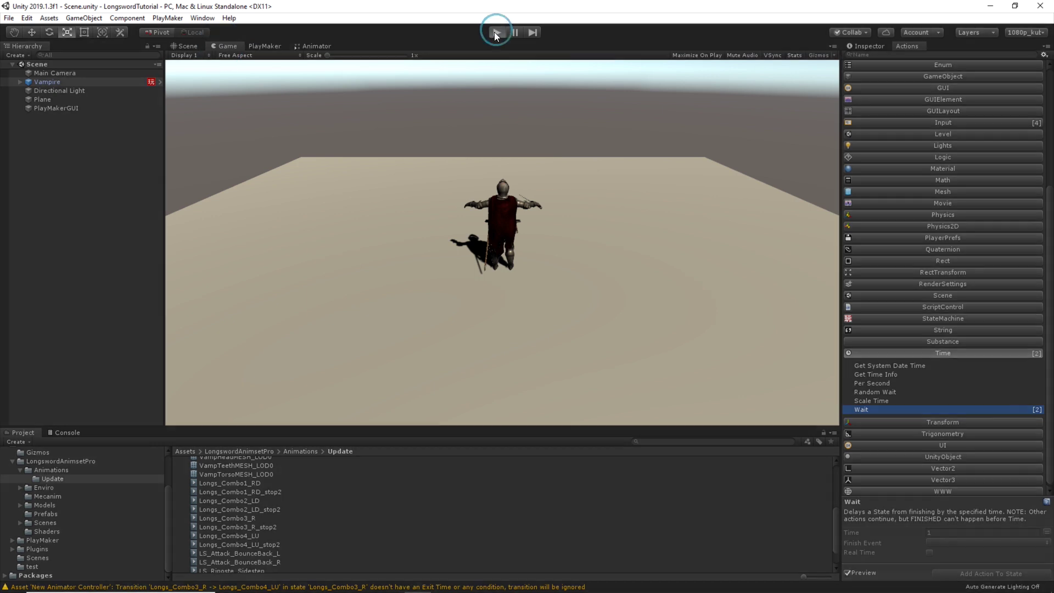
left_click(543, 194)
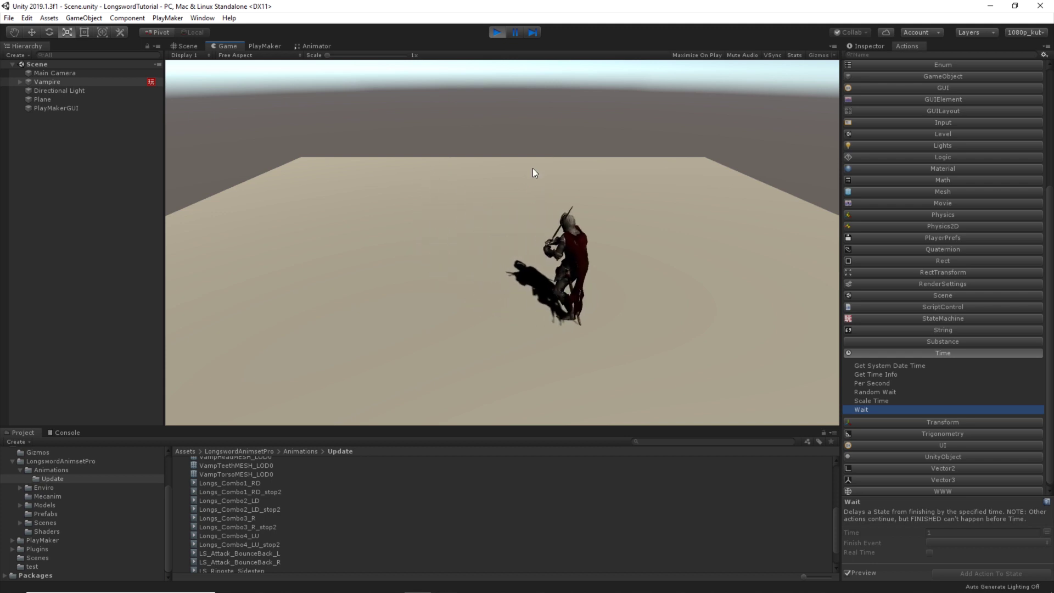
left_click(535, 169)
left_click(497, 33)
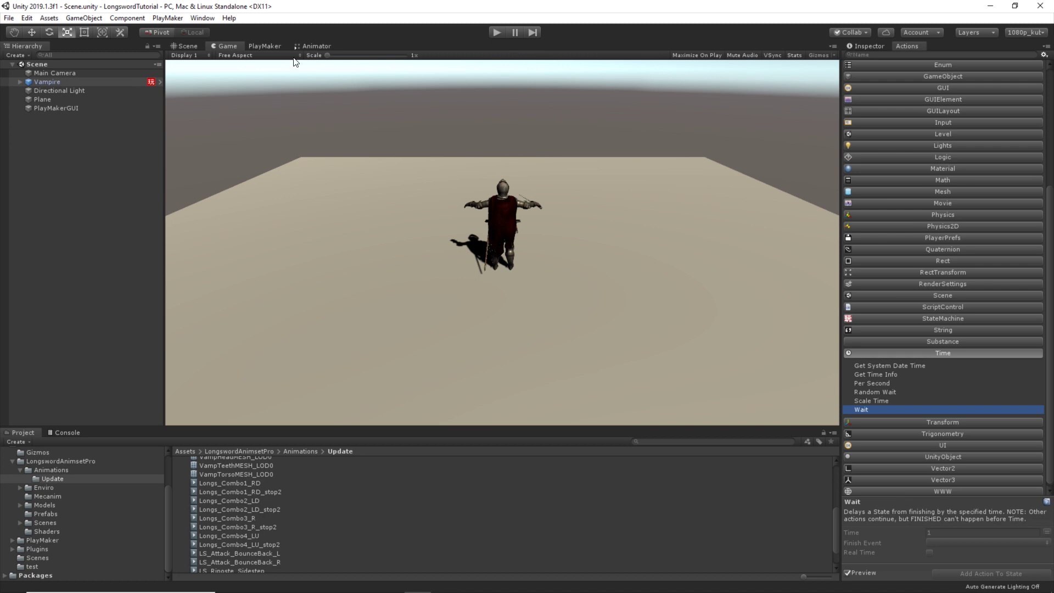
left_click(317, 46)
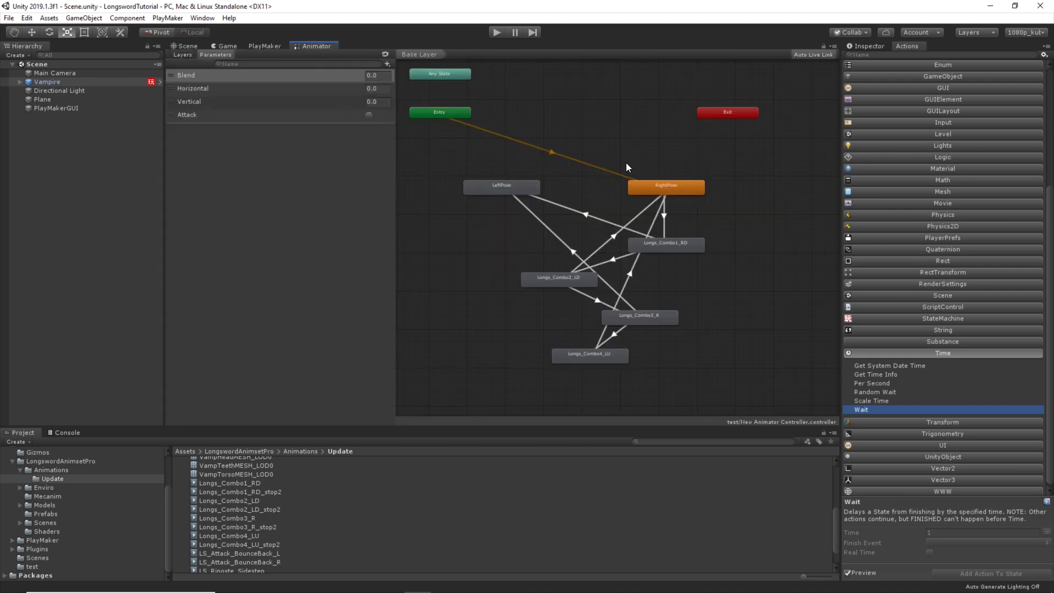
Create a transition from LeftPose to Longs_Combo2_LD in the Animator.
left_click(476, 206)
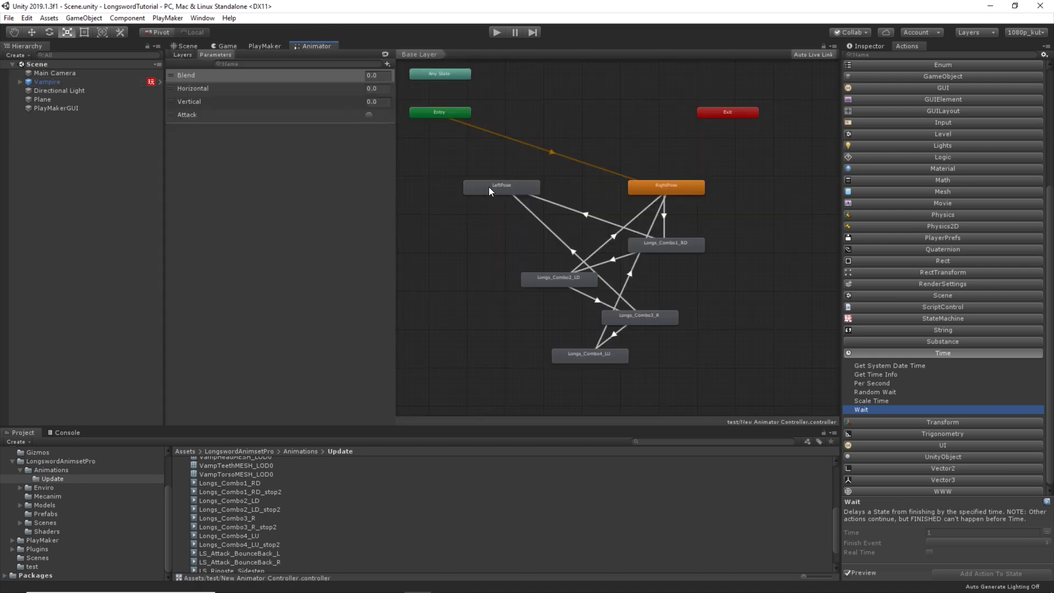
scroll(486, 223, "up", 2)
left_click(495, 215)
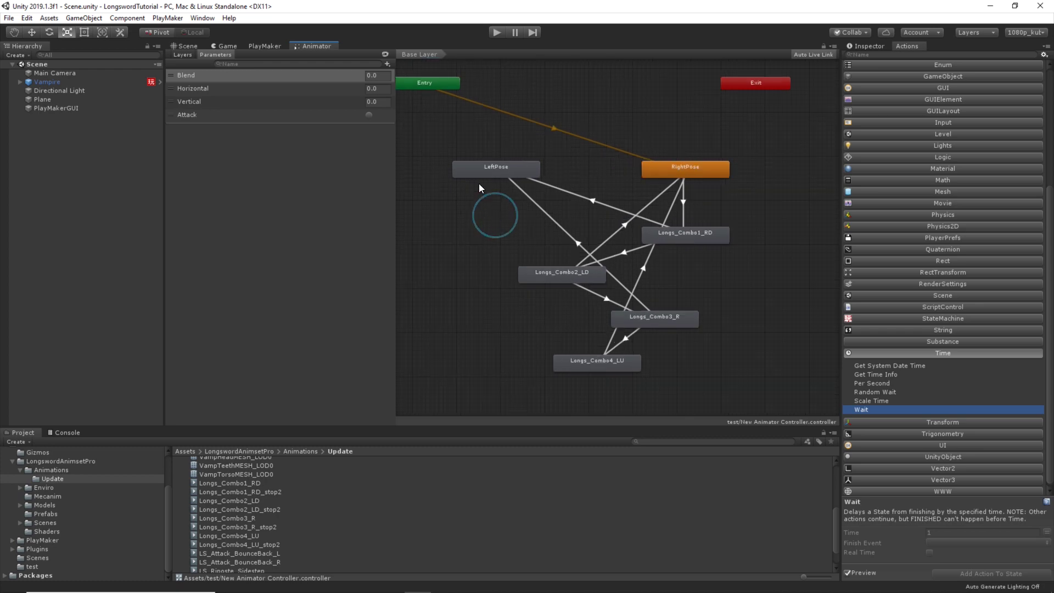
left_click(683, 203)
right_click(488, 171)
left_click(505, 178)
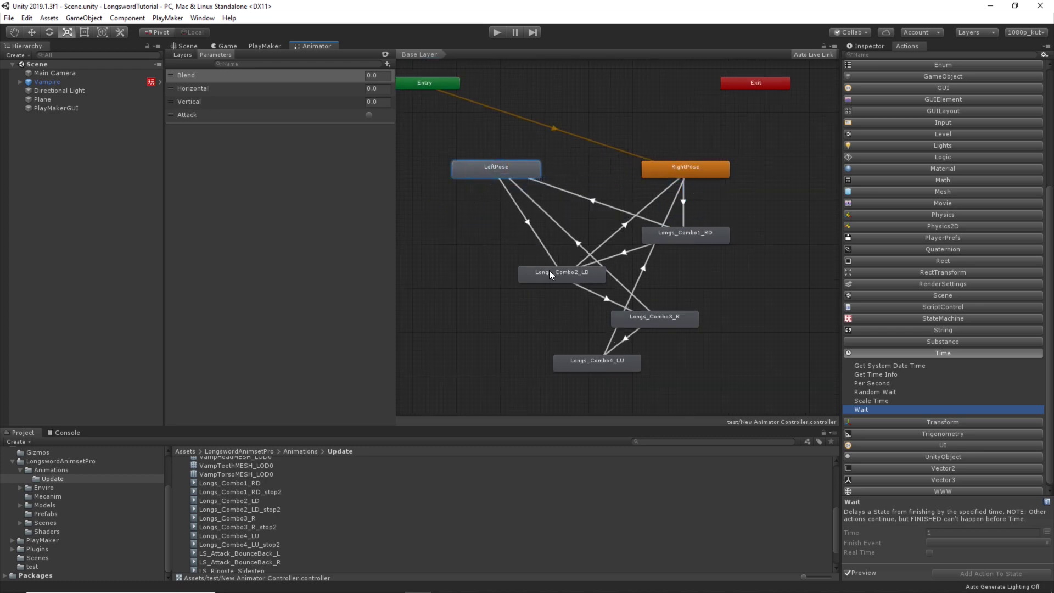
left_click(549, 270)
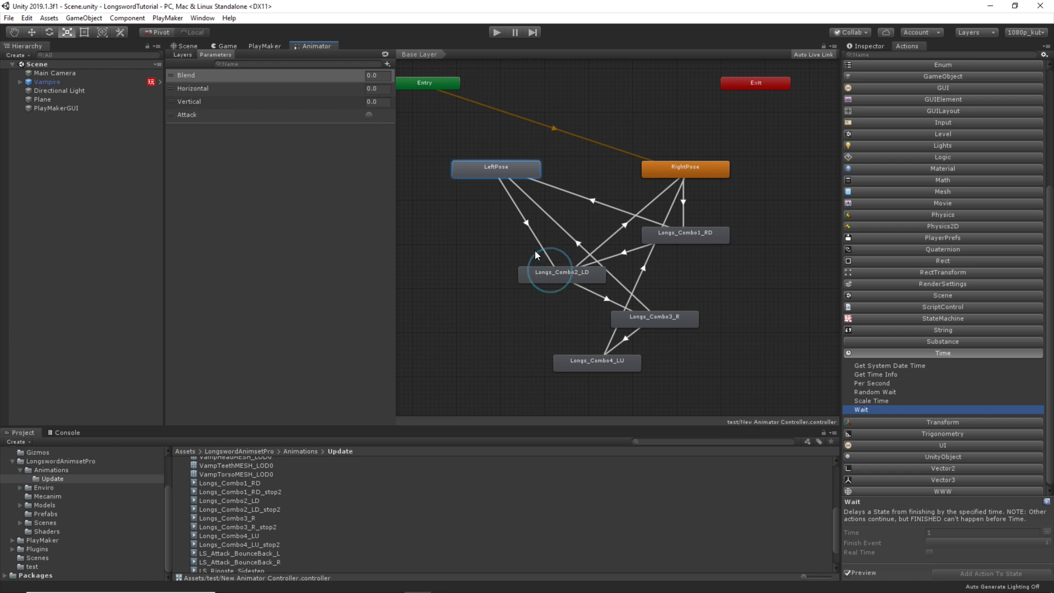
Give the LeftPose→Longs_Combo2_LD transition an Attack condition and no exit time, then show Game view.
left_click(683, 211)
left_click(500, 243)
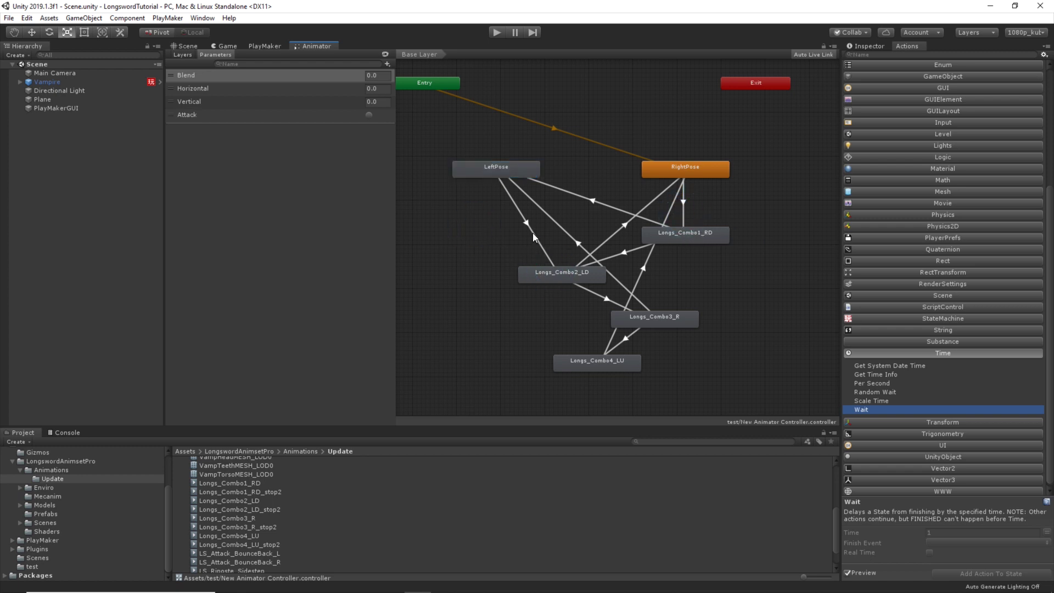
left_click(529, 226)
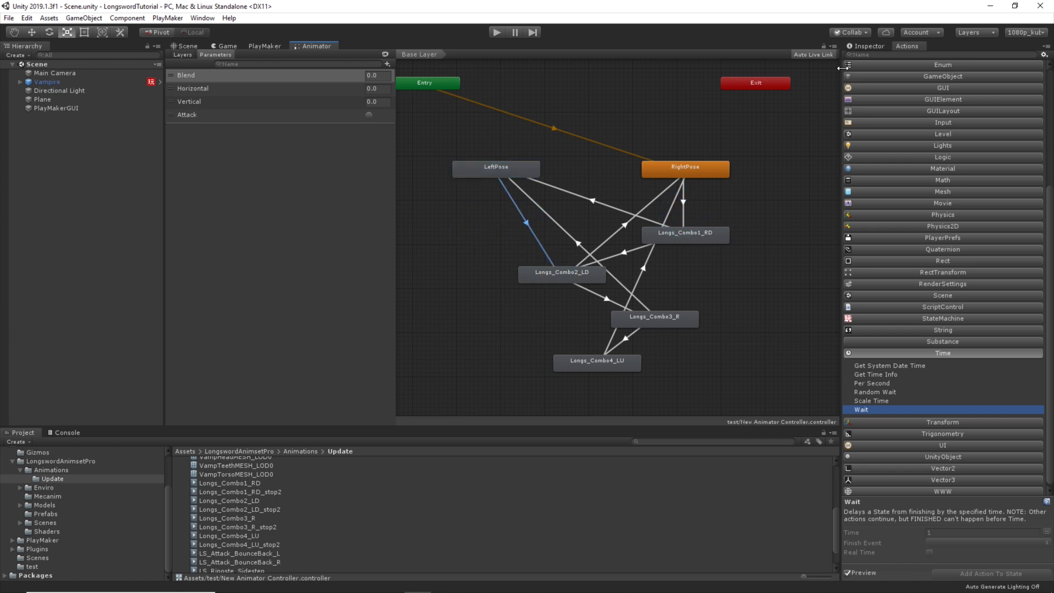
left_click(877, 46)
left_click(479, 270)
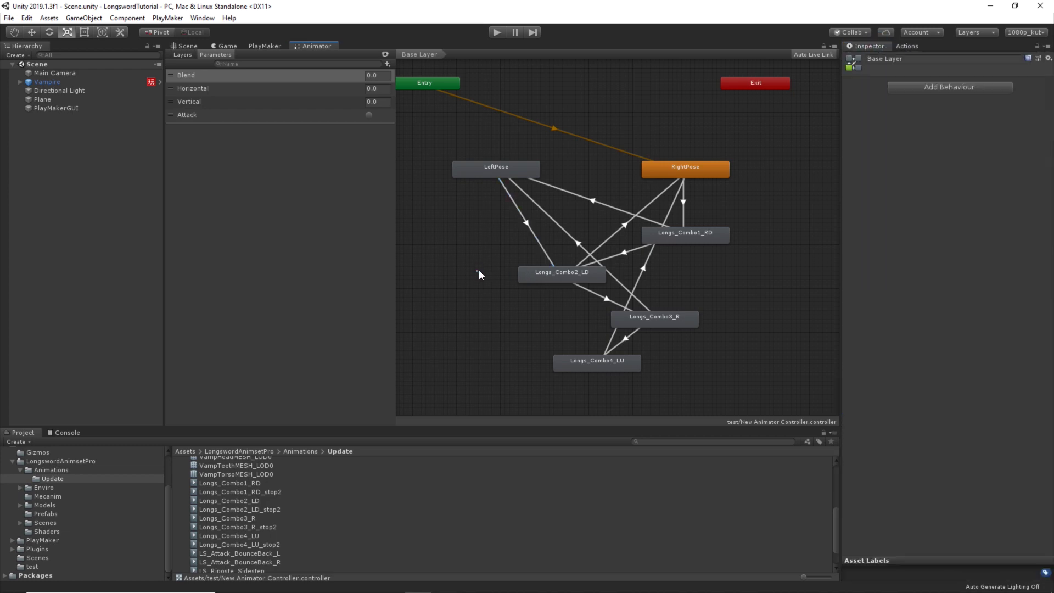
left_click(517, 208)
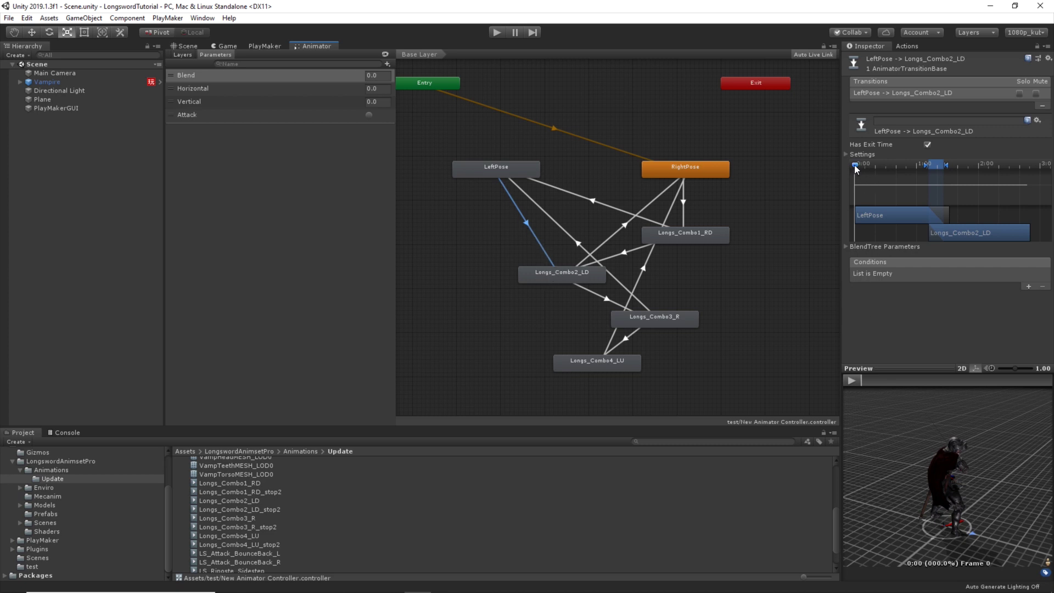
left_click_drag(857, 168, 935, 166)
left_click(1029, 286)
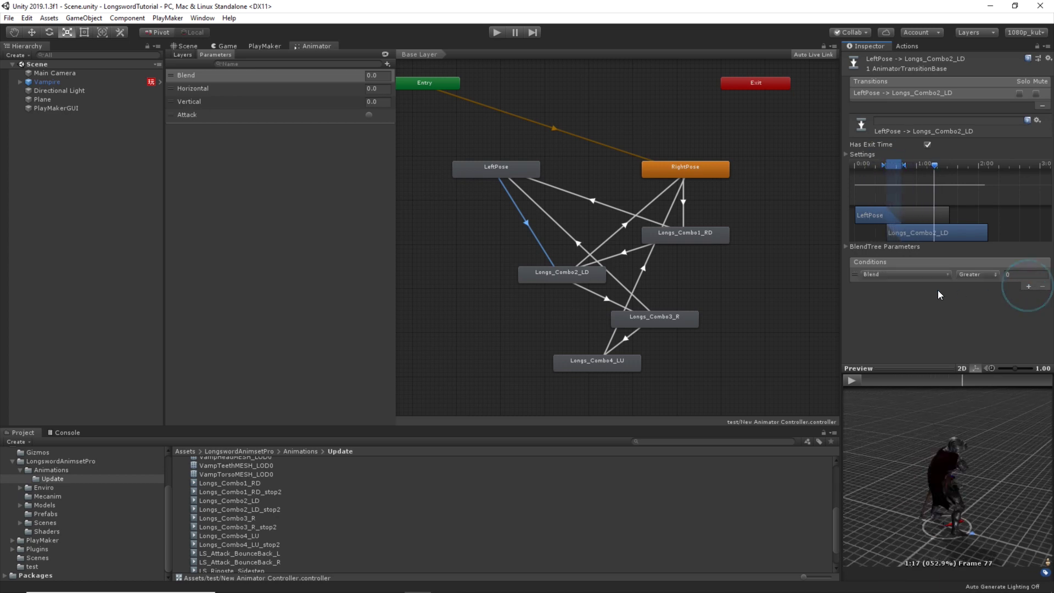
left_click(882, 273)
left_click(890, 327)
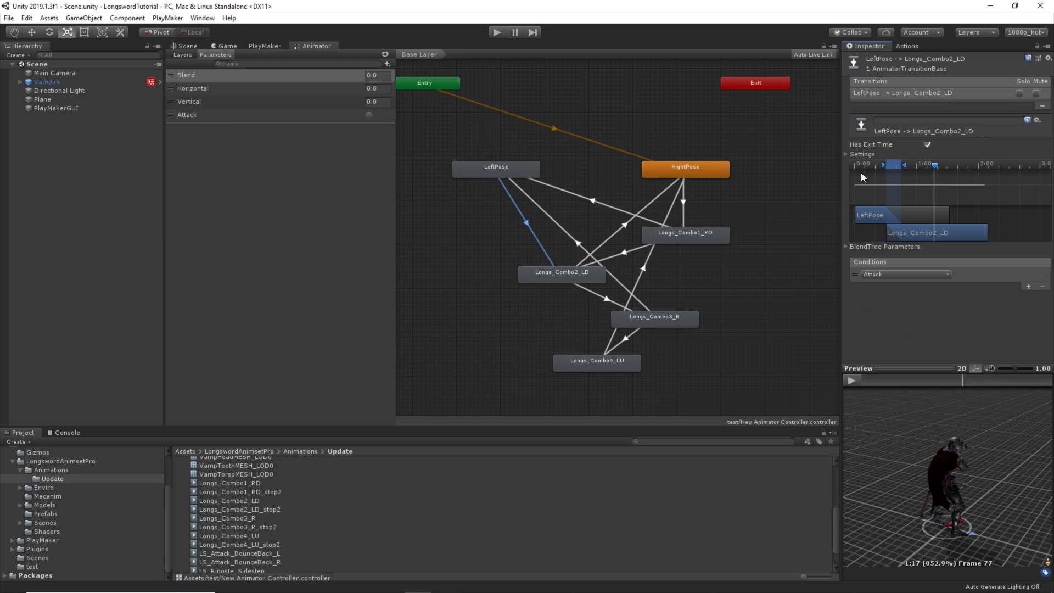
left_click(846, 154)
left_click(927, 144)
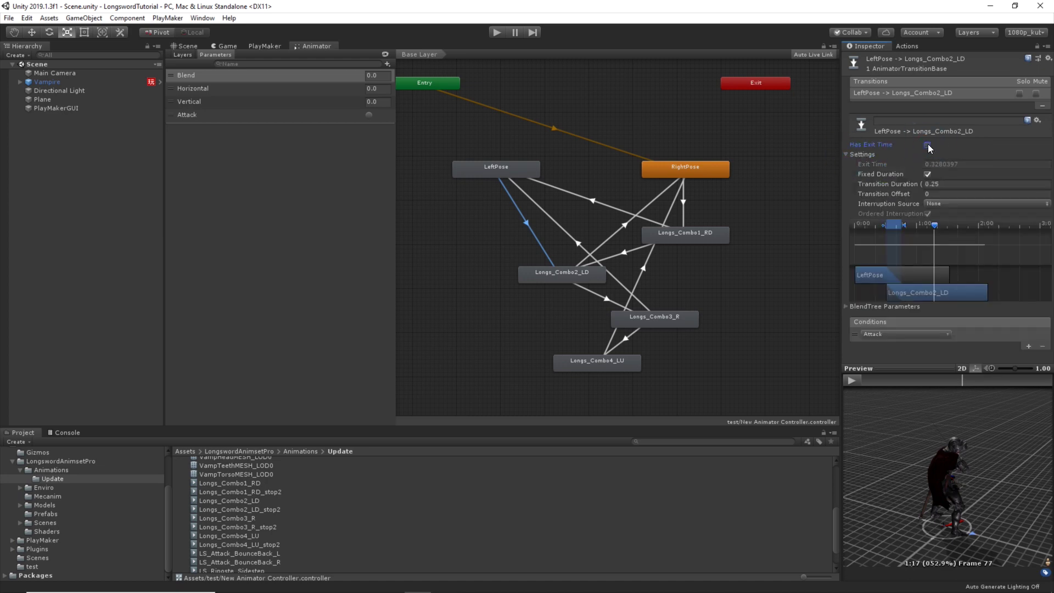
left_click(763, 287)
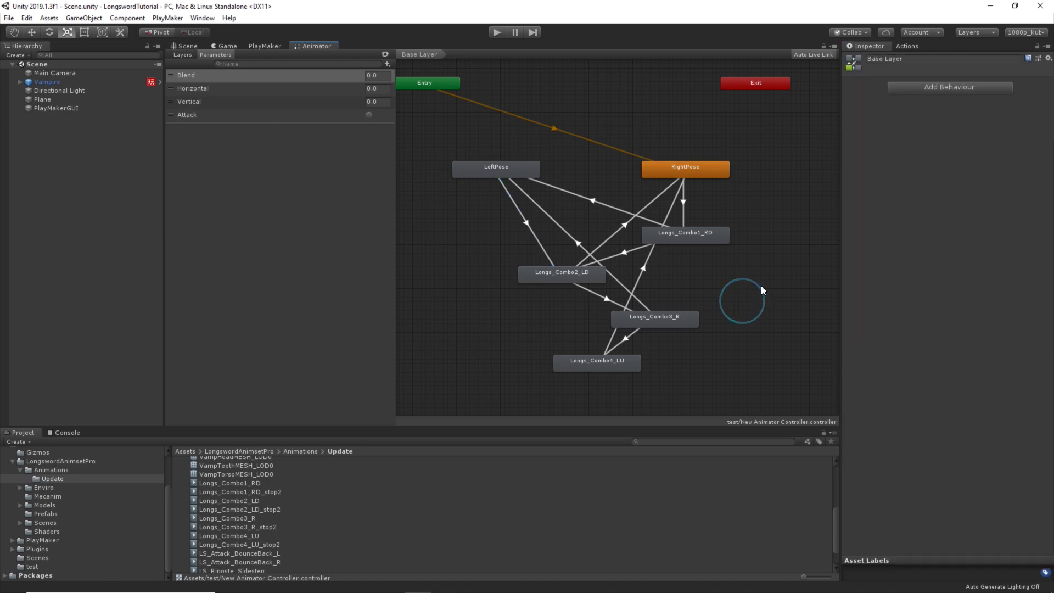
left_click(238, 44)
left_click(496, 32)
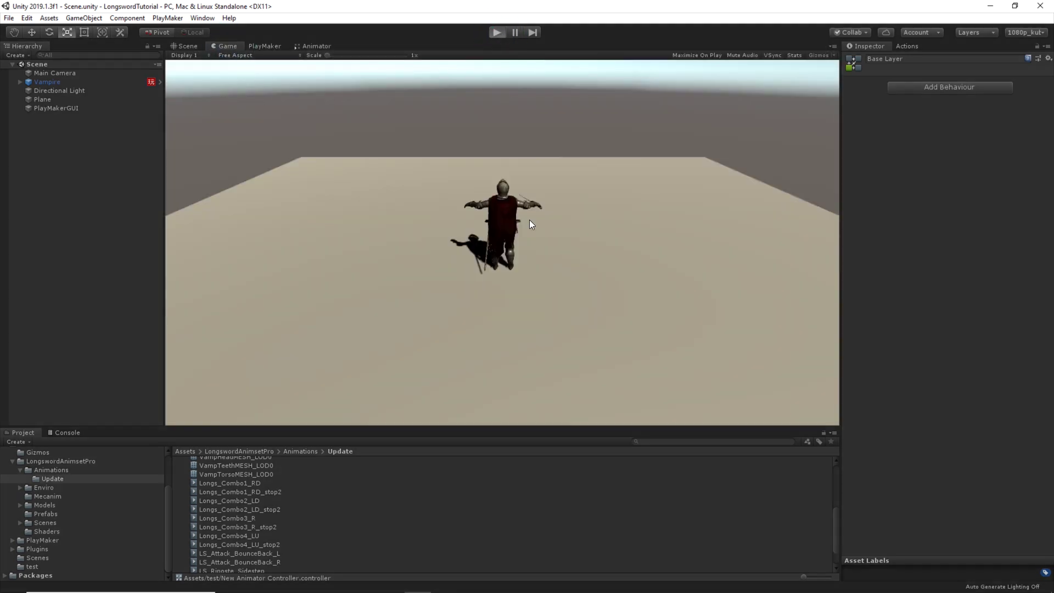